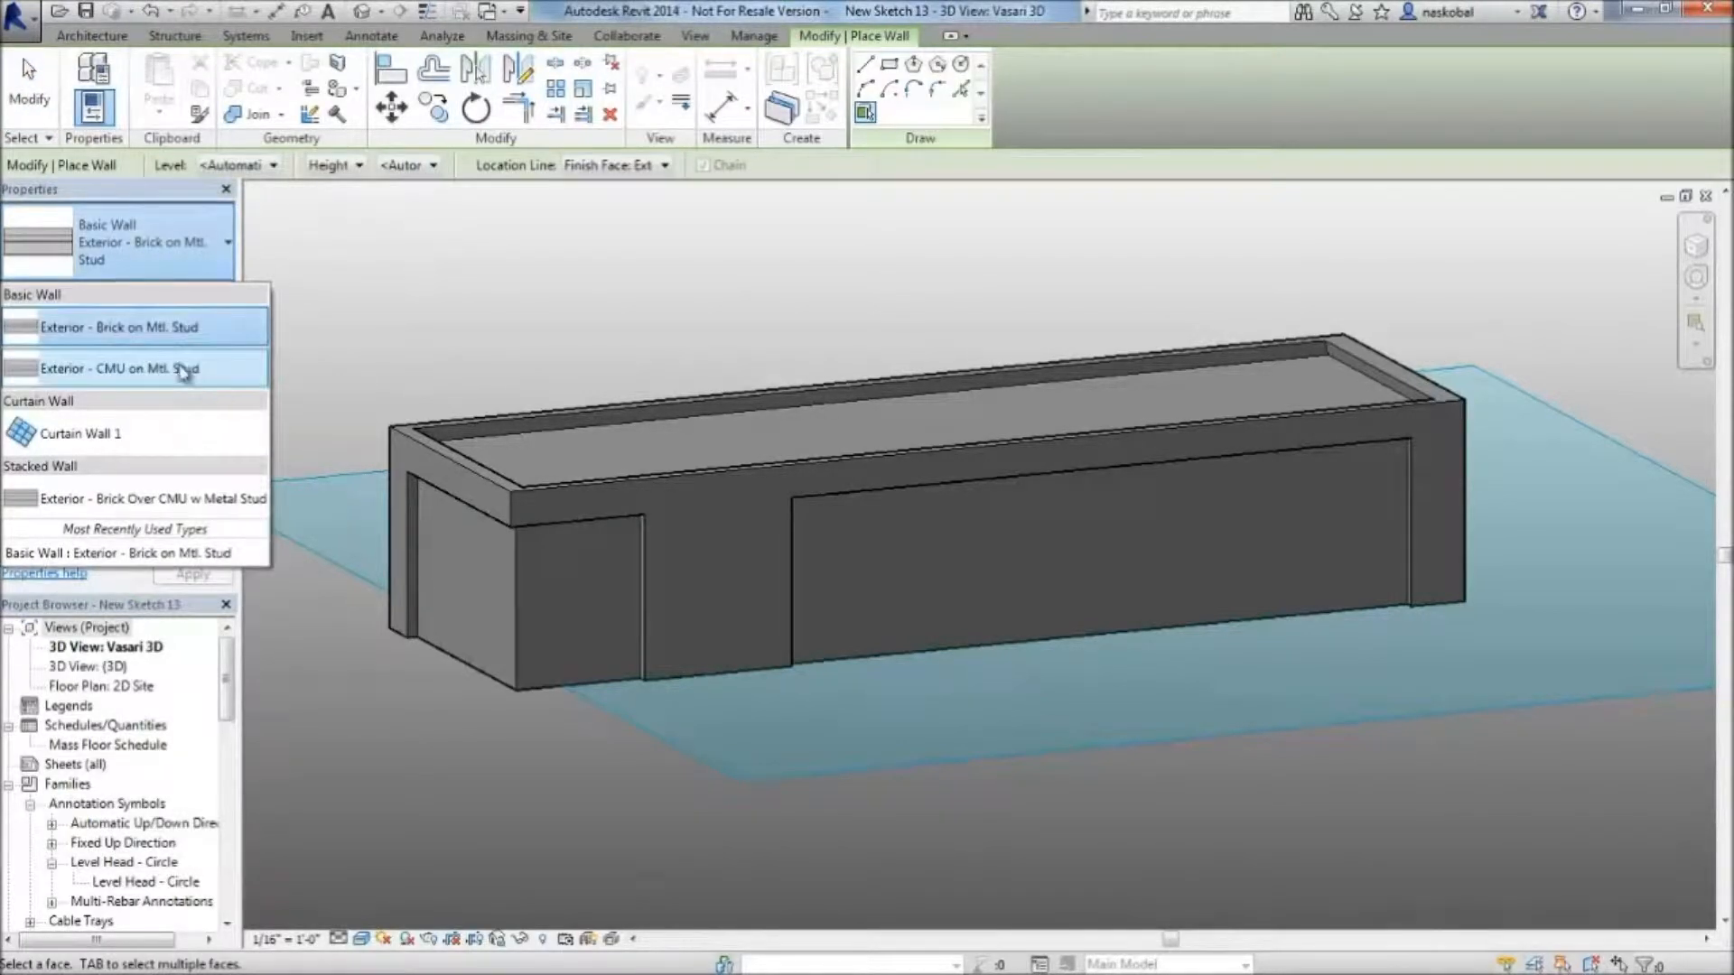
Place Exterior - CMU on Mtl. Stud walls on the mass's outer frame faces and Curtain Wall 1 on its recessed faces
click(117, 368)
shift+middle_drag(479, 476, 774, 666)
click(158, 262)
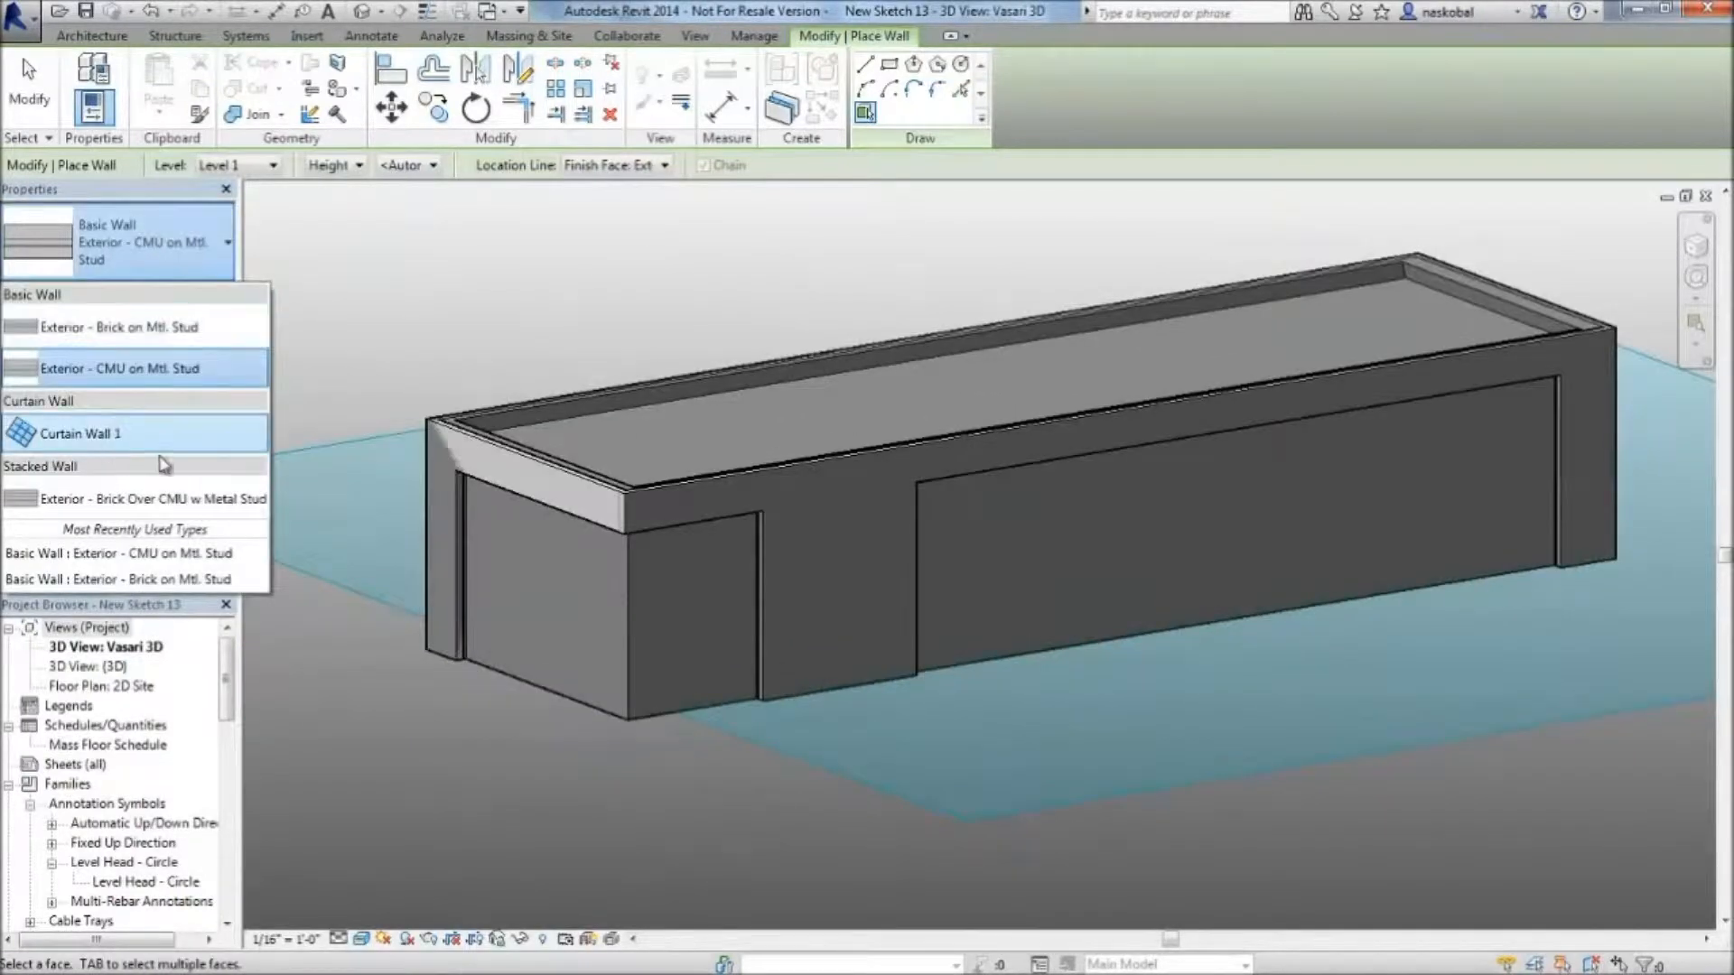
click(133, 437)
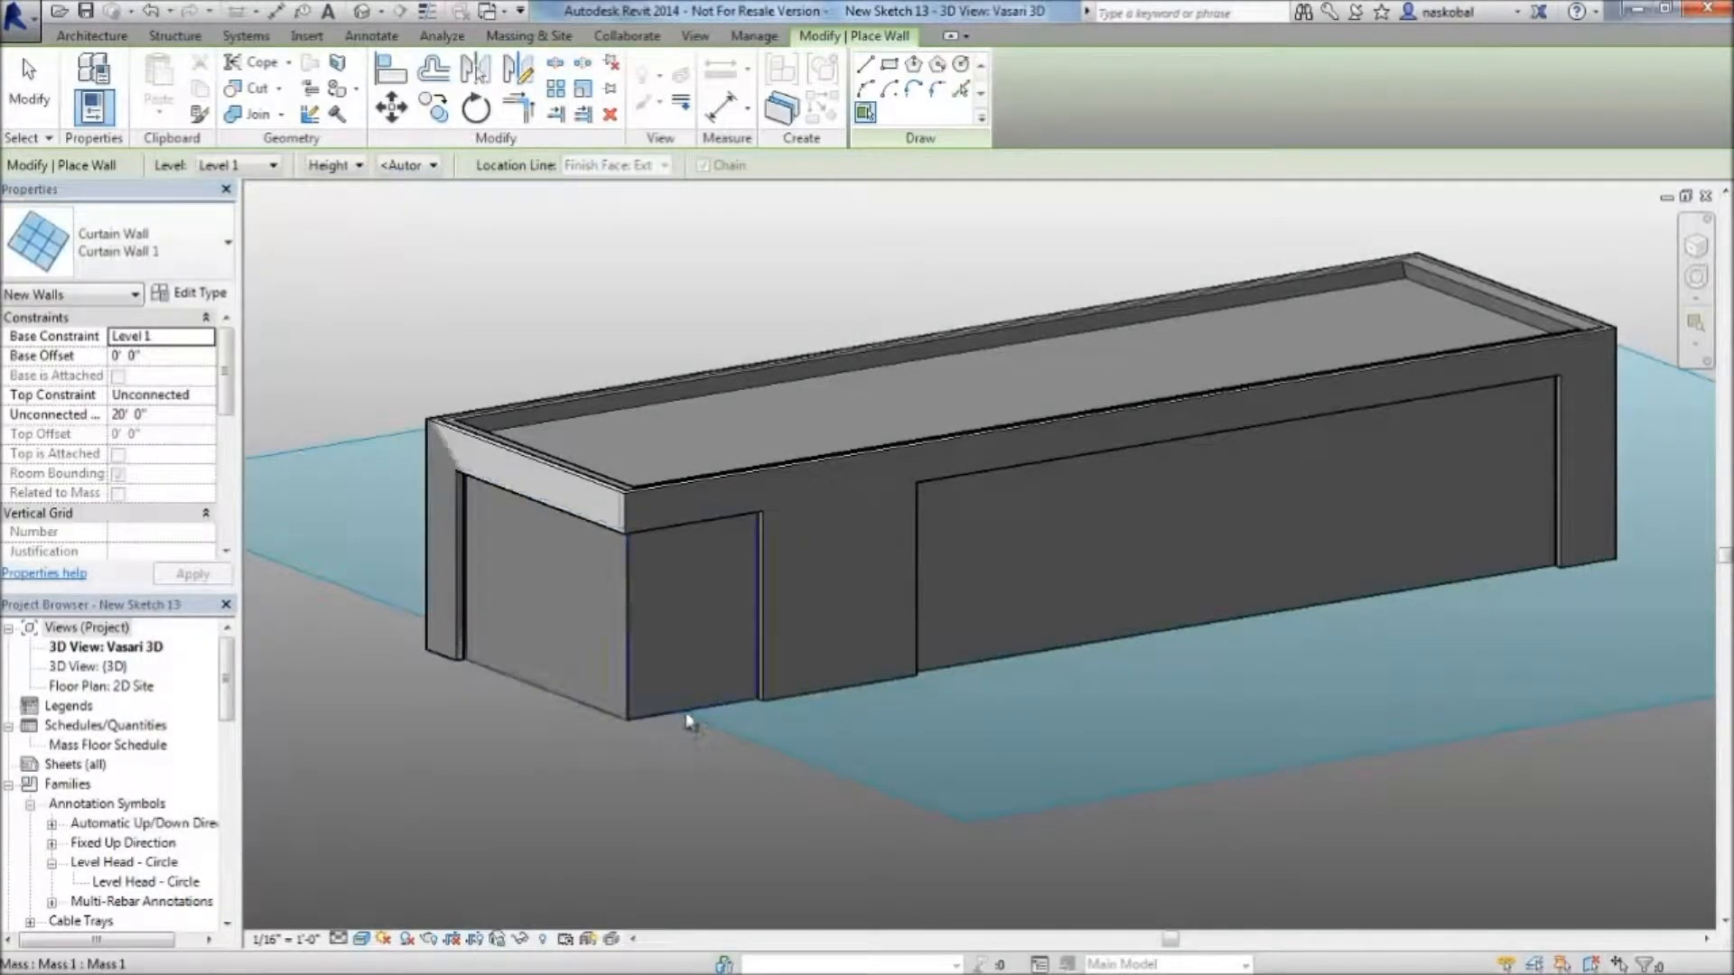
scroll(959, 671, down, 1)
key(Escape)
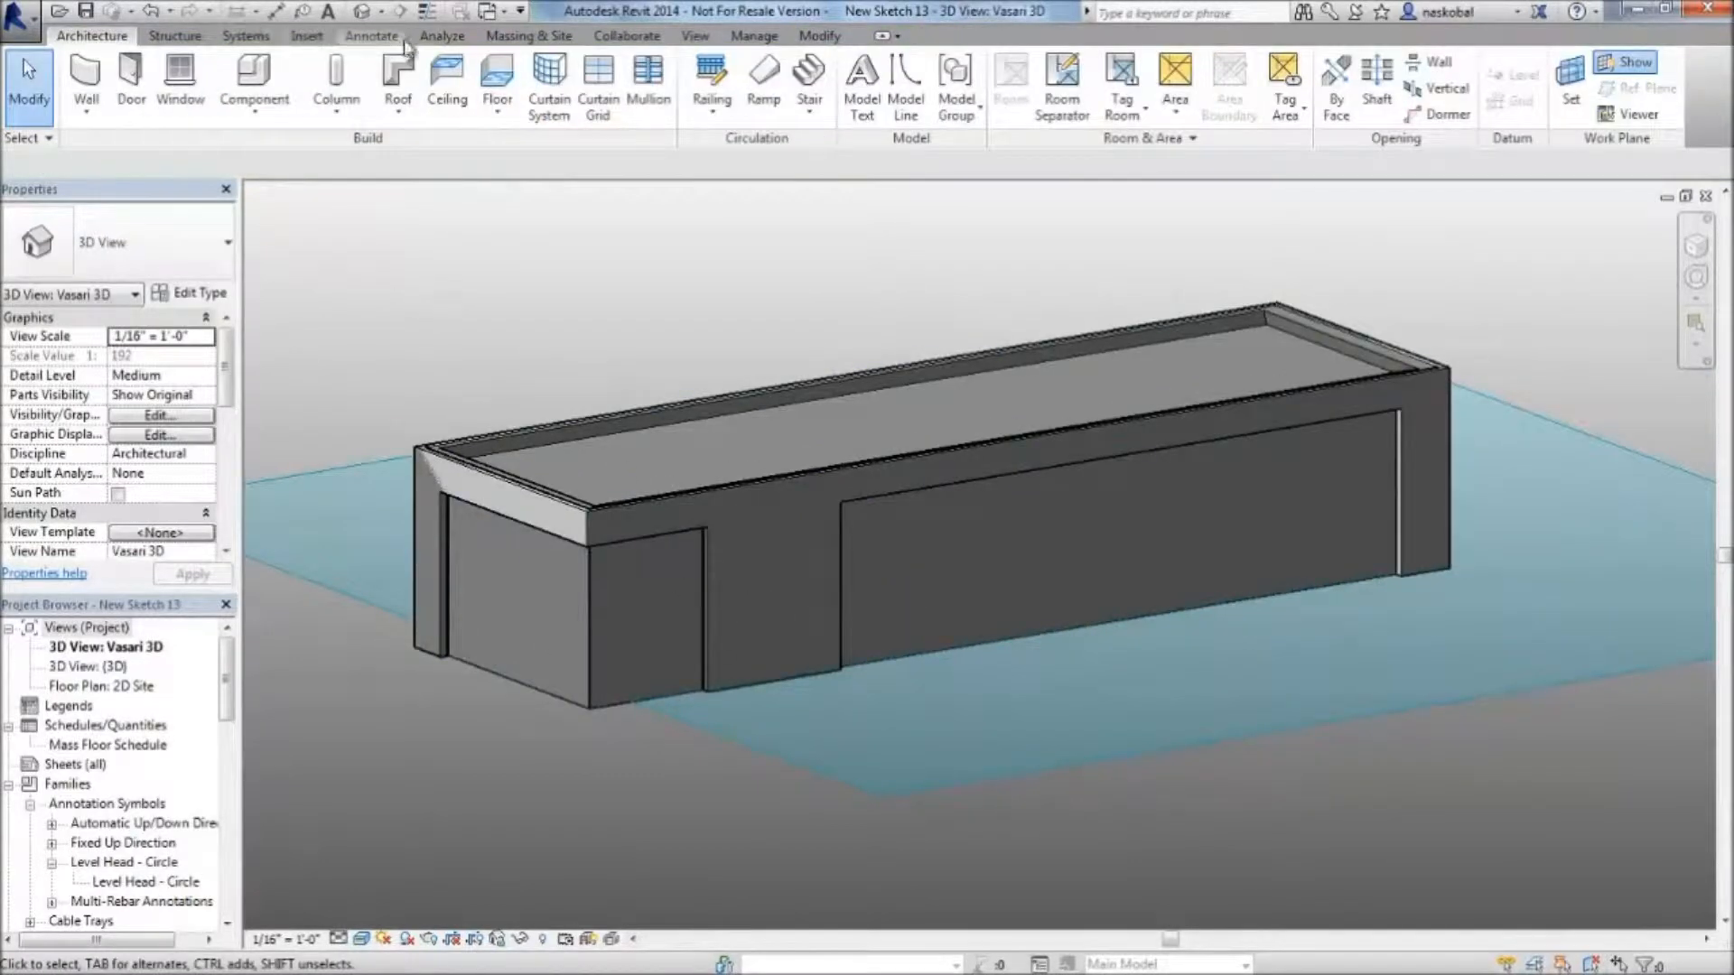
Hide the mass category in the Vasari 3D view so that only the walls are displayed
click(497, 38)
click(126, 108)
click(136, 194)
click(148, 81)
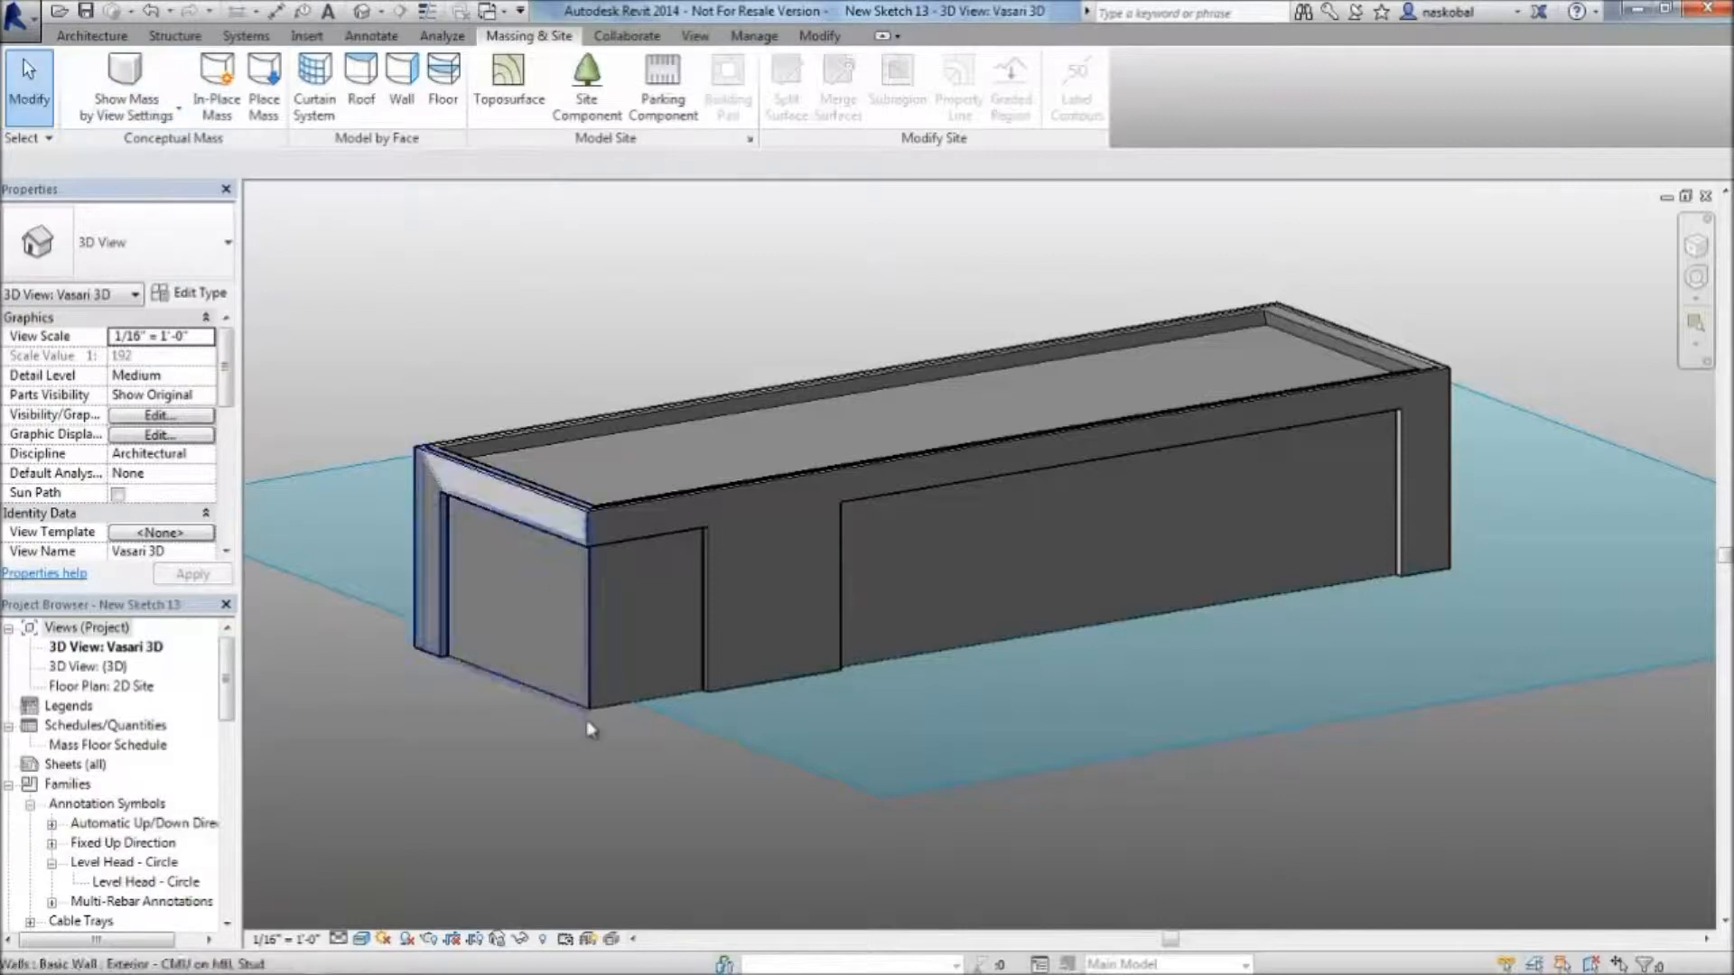
click(630, 425)
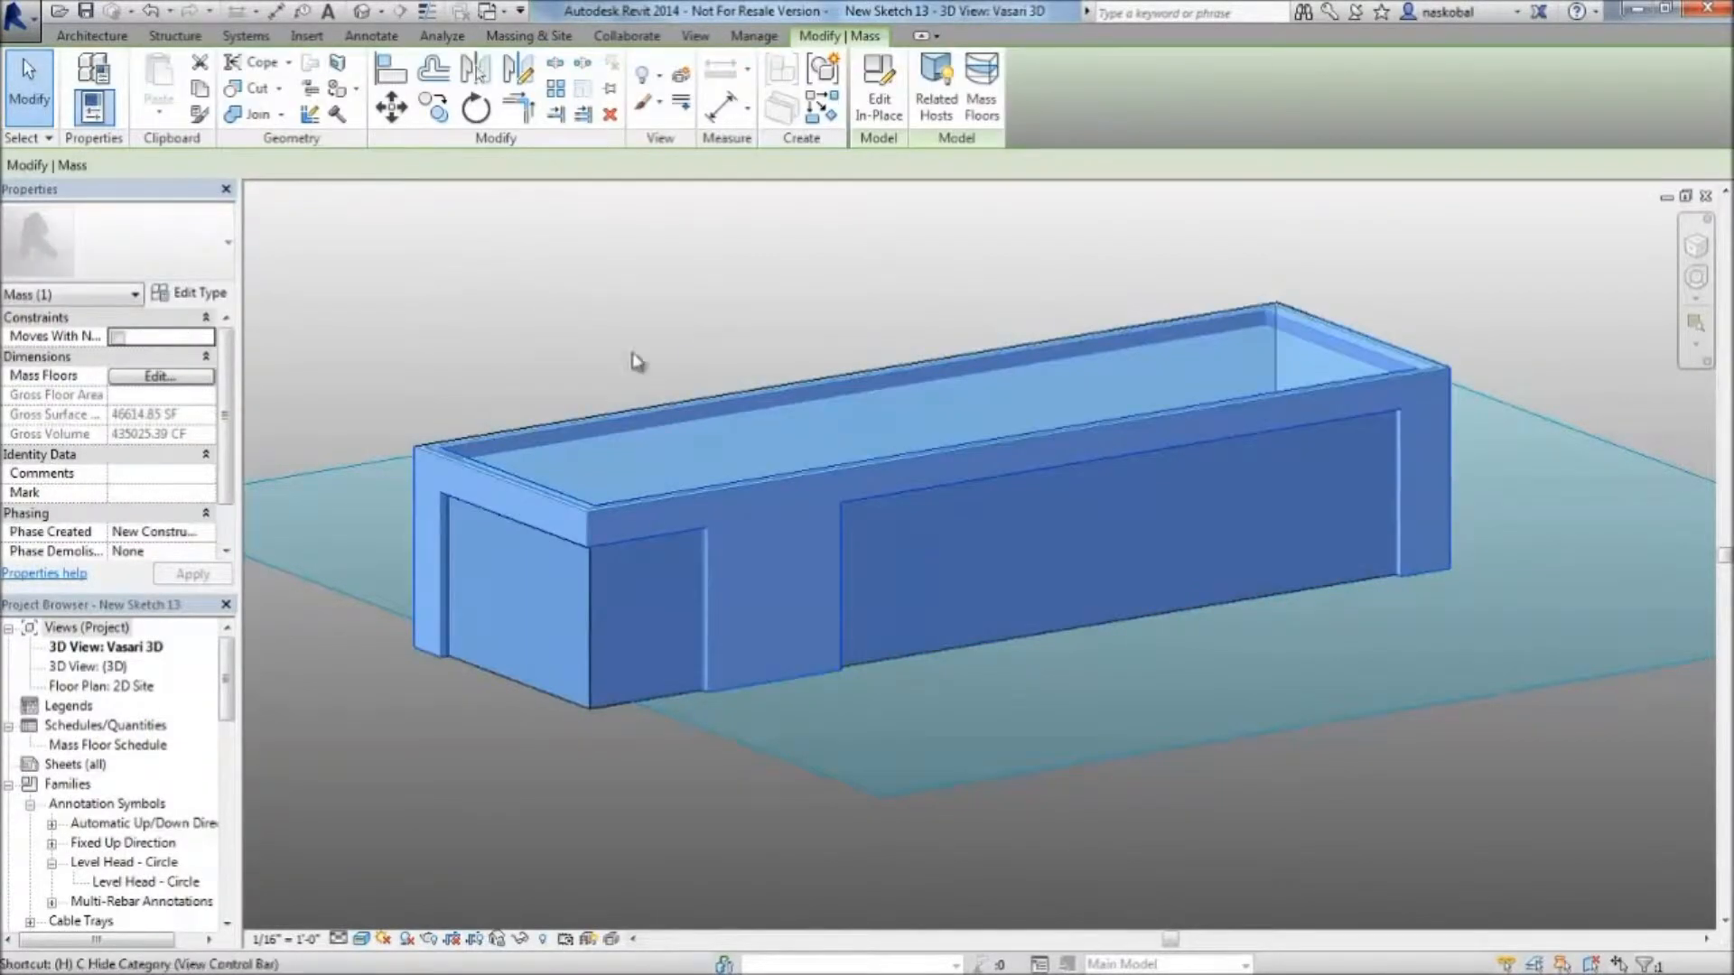
right_click(665, 397)
click(585, 382)
shift+middle_drag(939, 542, 839, 549)
Open the {3D} view and look at the building from its long front side
click(101, 667)
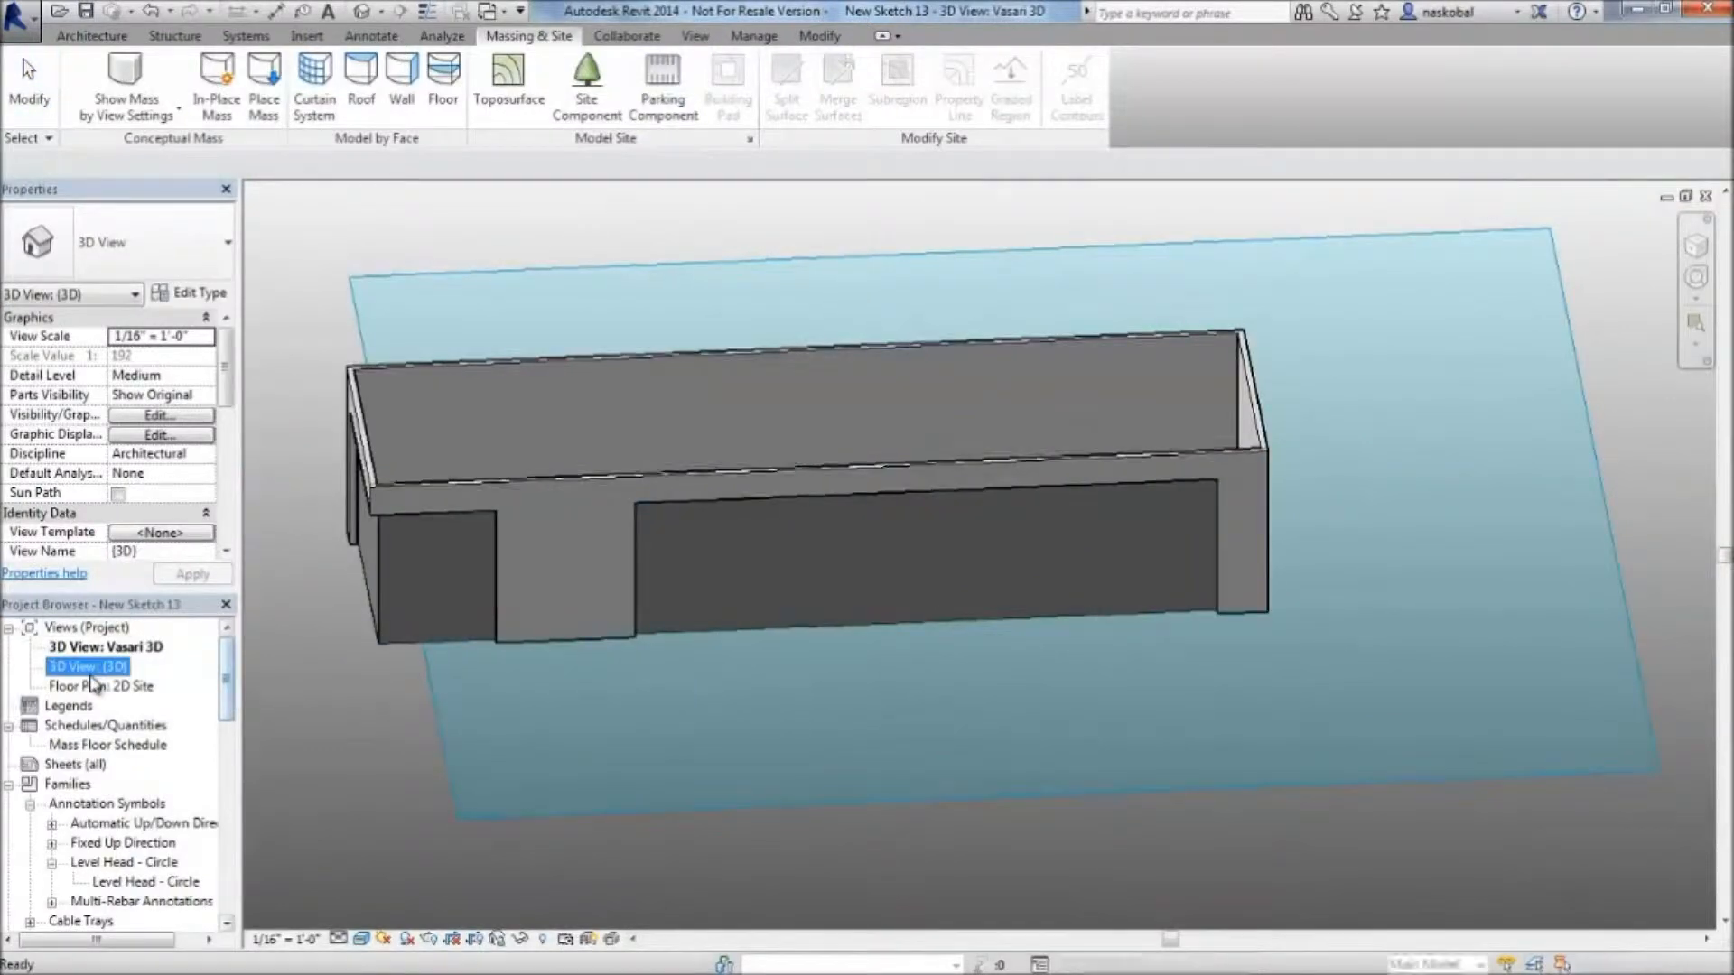
double_click(90, 673)
shift+middle_drag(1255, 777, 859, 614)
scroll(859, 615, up, 2)
mouse_move(225, 687)
mouse_down()
mouse_move(228, 858)
mouse_move(228, 690)
mouse_up()
scroll(908, 593, up, 2)
Create a floor plan view for Level 2
click(696, 36)
click(833, 63)
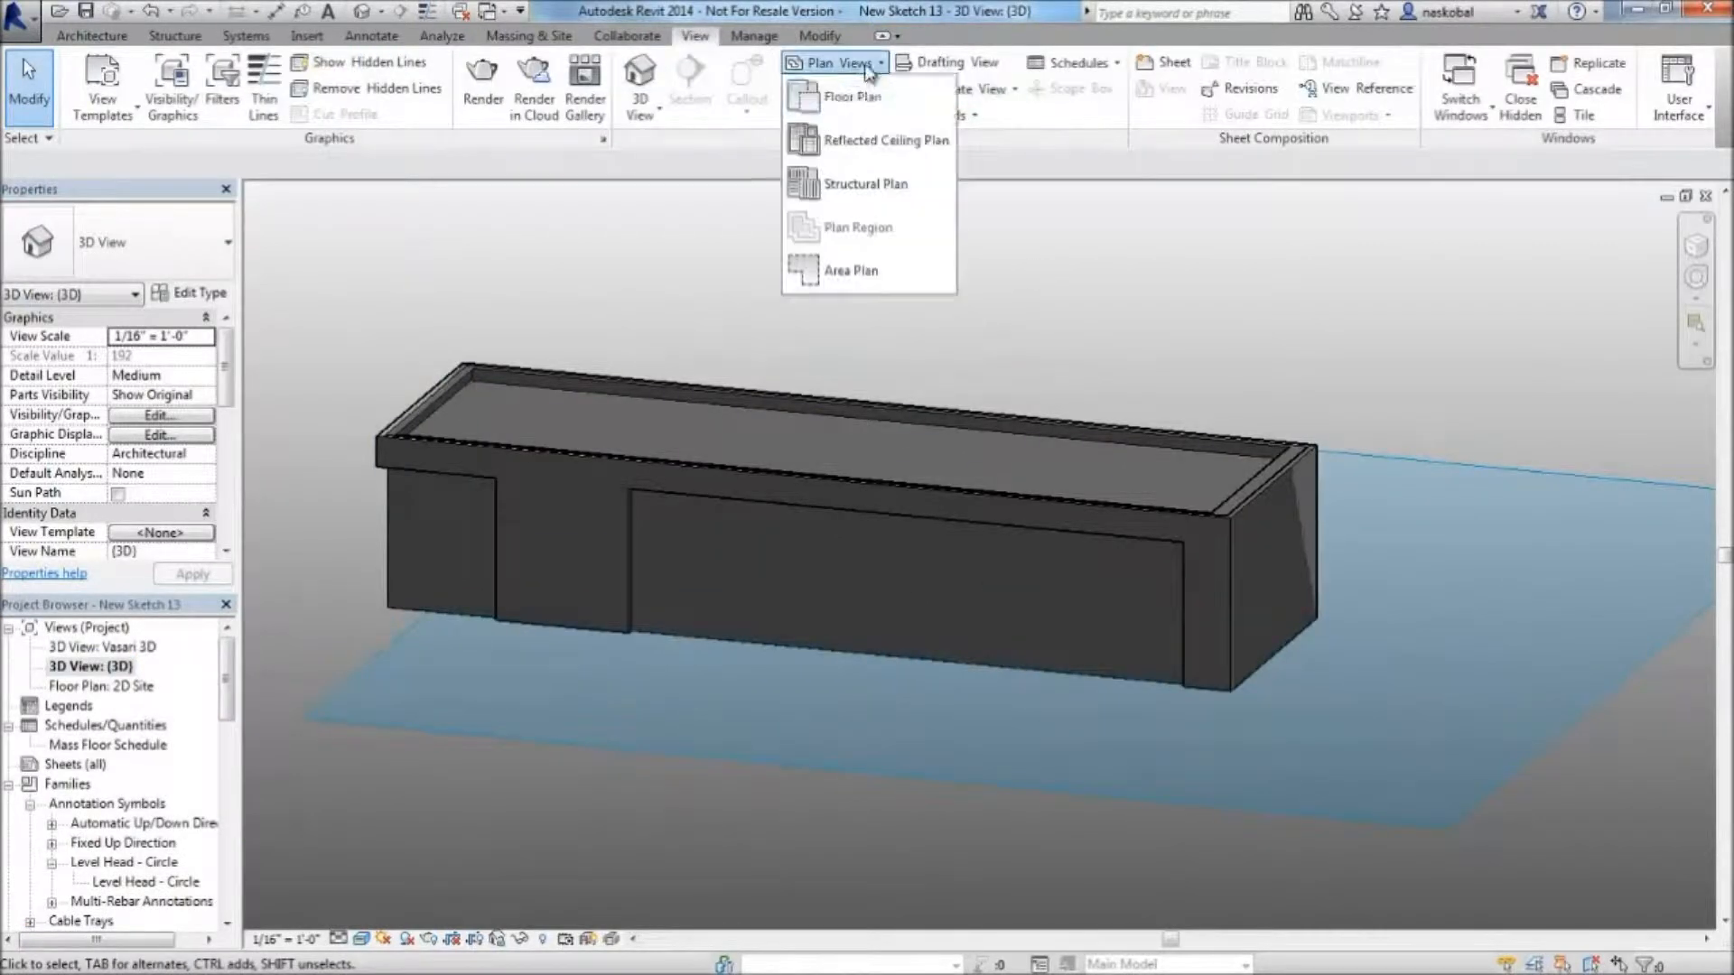
click(840, 194)
click(851, 713)
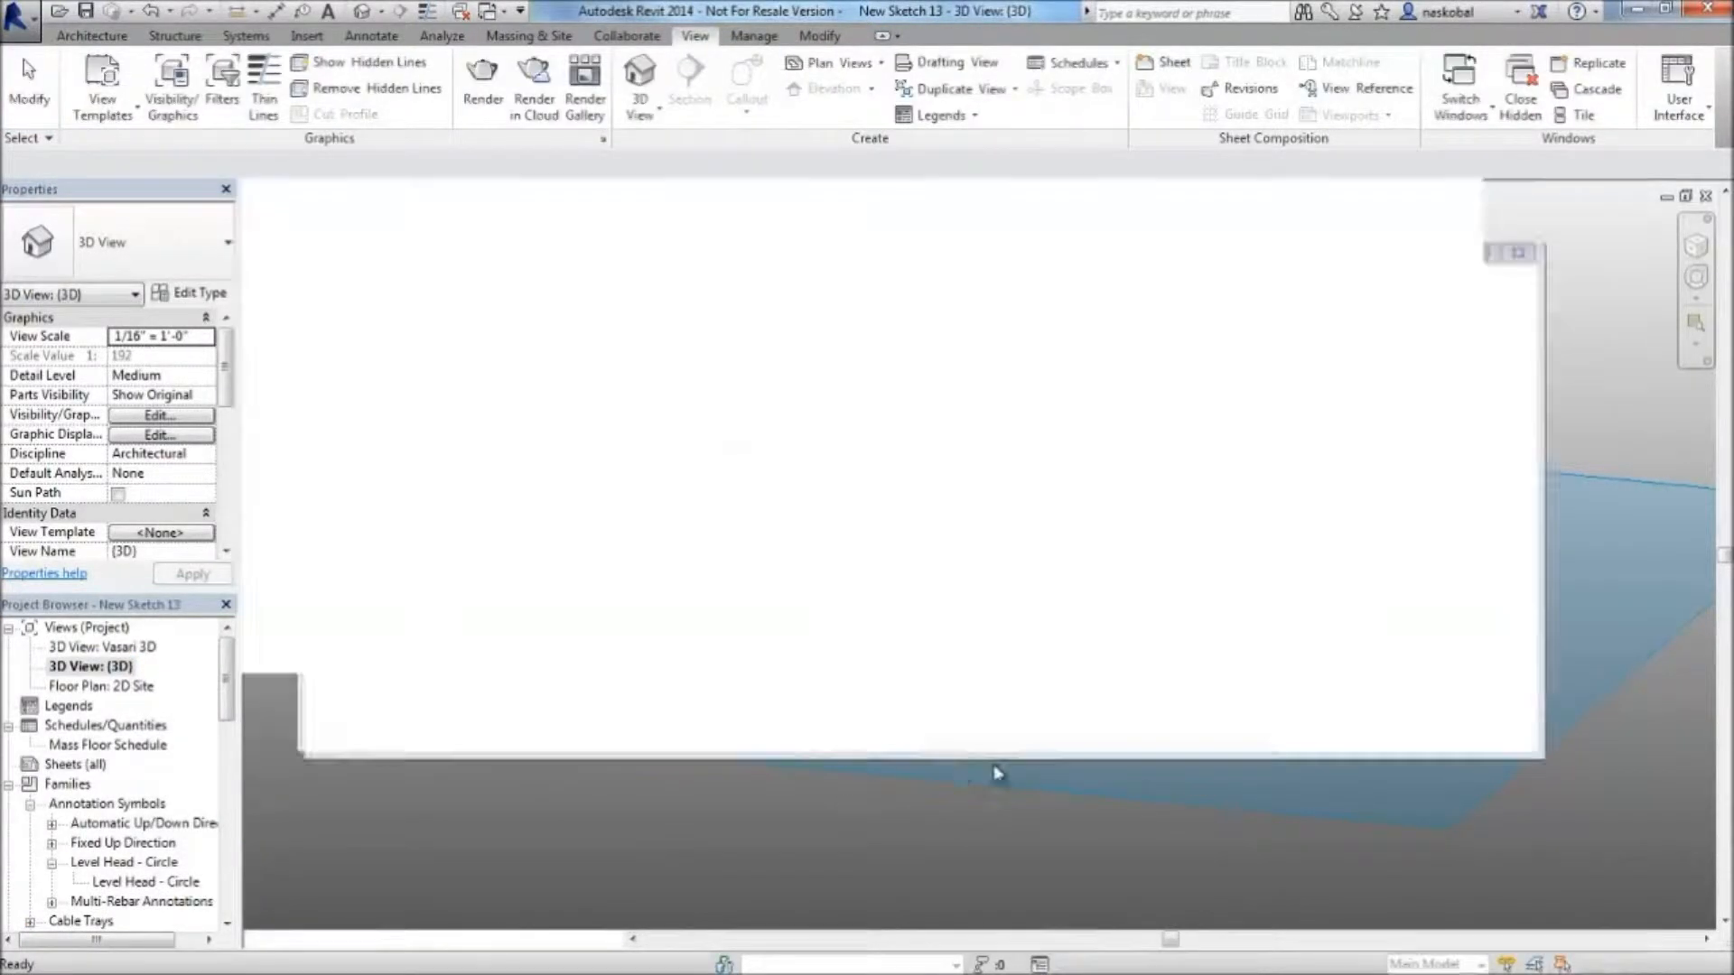
Shift the long front curtain wall in plan so it lies within the thickness of the adjoining CMU wall
middle_drag(1253, 495, 1017, 495)
scroll(1003, 442, up, 4)
click(903, 434)
scroll(347, 426, up, 7)
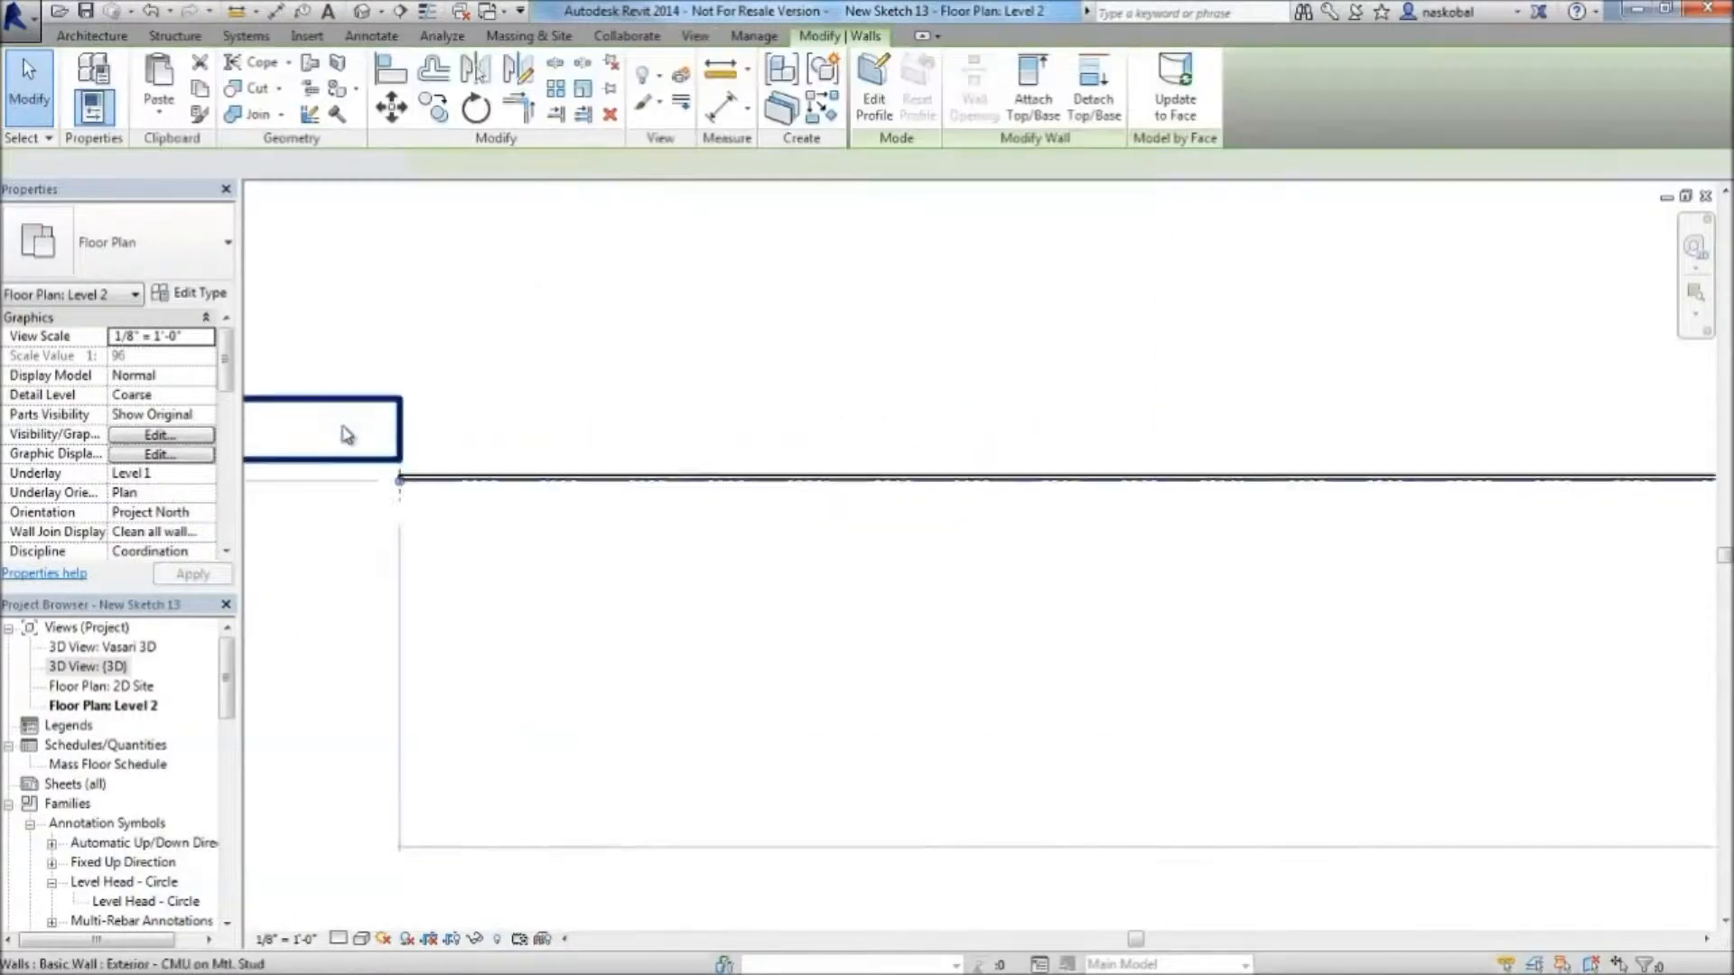
key(Up)
key(Up)
key(Up)
key(Up)
click(568, 559)
scroll(506, 532, down, 2)
scroll(439, 479, up, 2)
drag(441, 465, 445, 434)
click(397, 495)
Move the short front curtain wall near the corner in line with the middle of the CMU wall
scroll(302, 451, down, 3)
scroll(310, 433, down, 4)
scroll(1174, 443, up, 6)
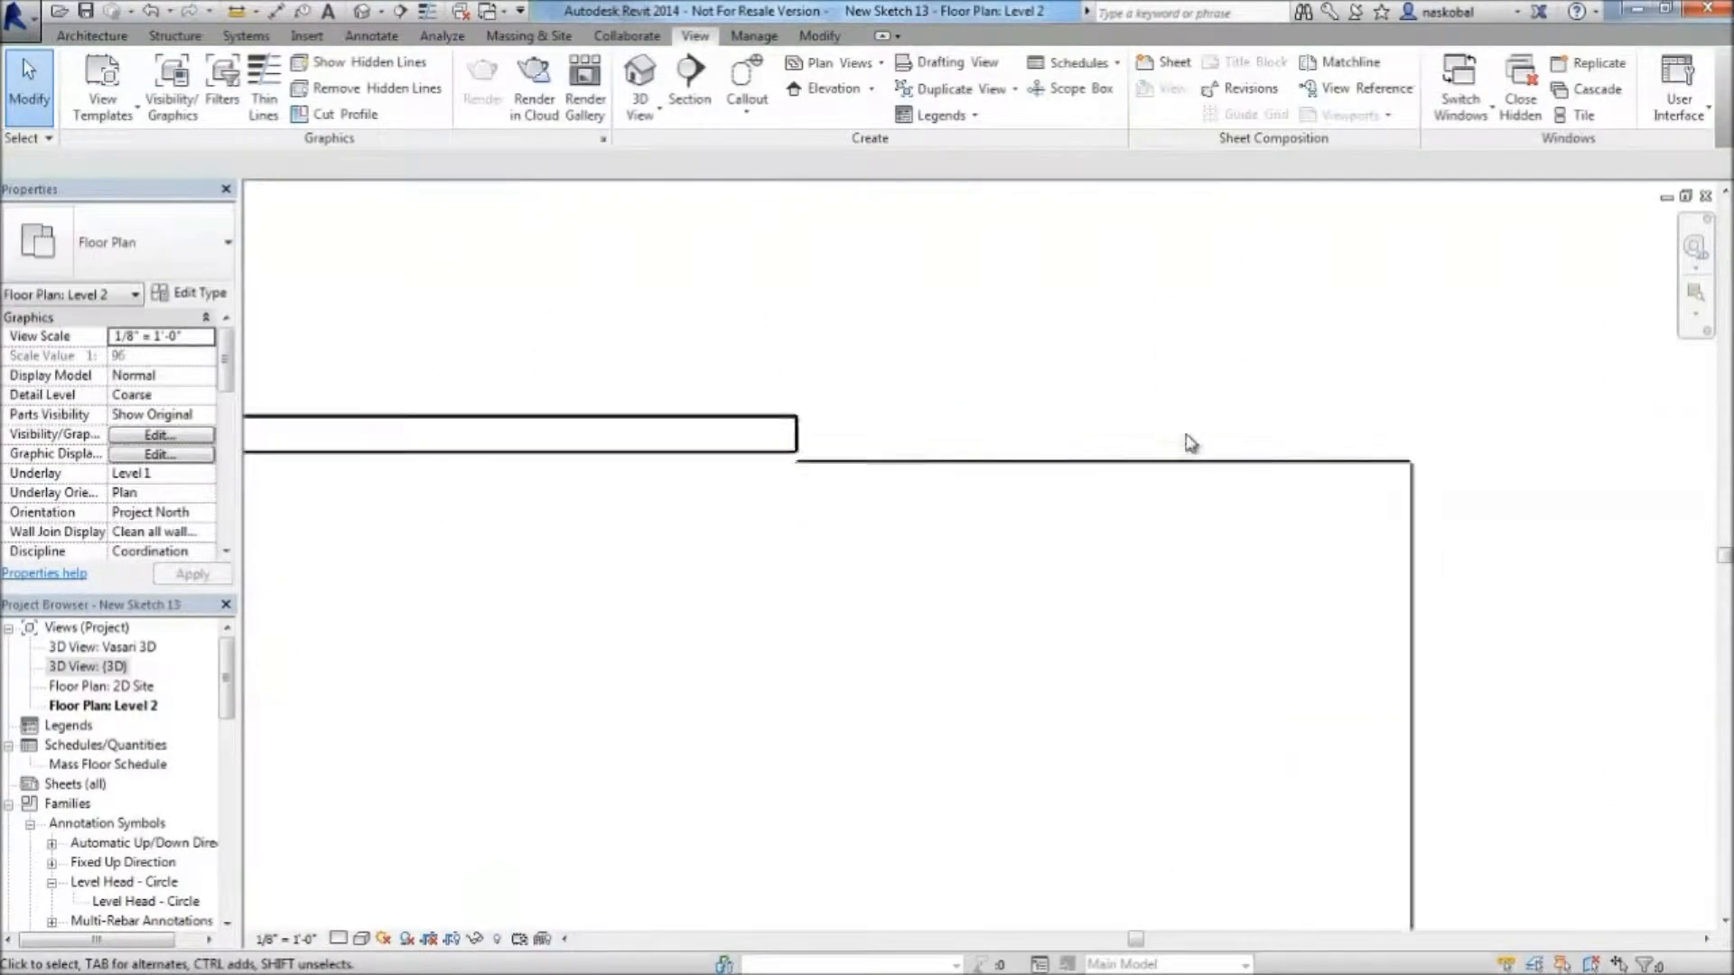
click(1087, 466)
click(1000, 555)
click(881, 470)
drag(883, 471, 588, 425)
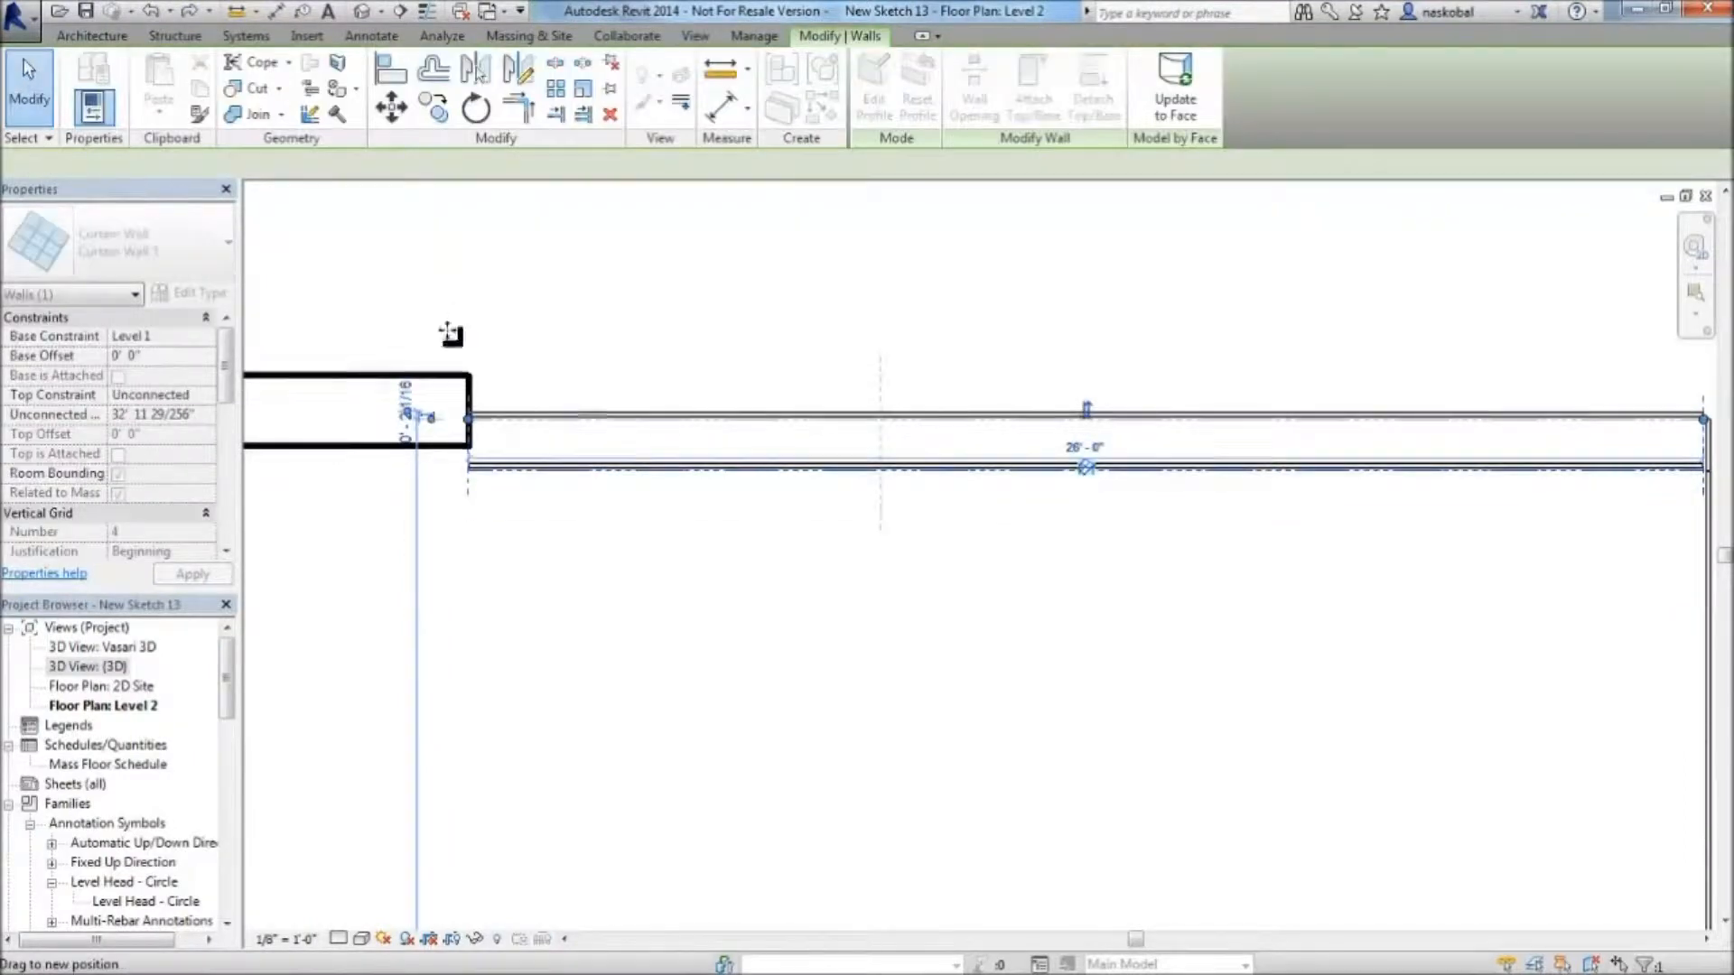
Move the curtain wall on the building's short end in line with the middle of the CMU wall below it
scroll(469, 330, down, 4)
middle_drag(801, 905, 756, 290)
scroll(725, 287, up, 6)
click(651, 347)
drag(651, 349, 759, 352)
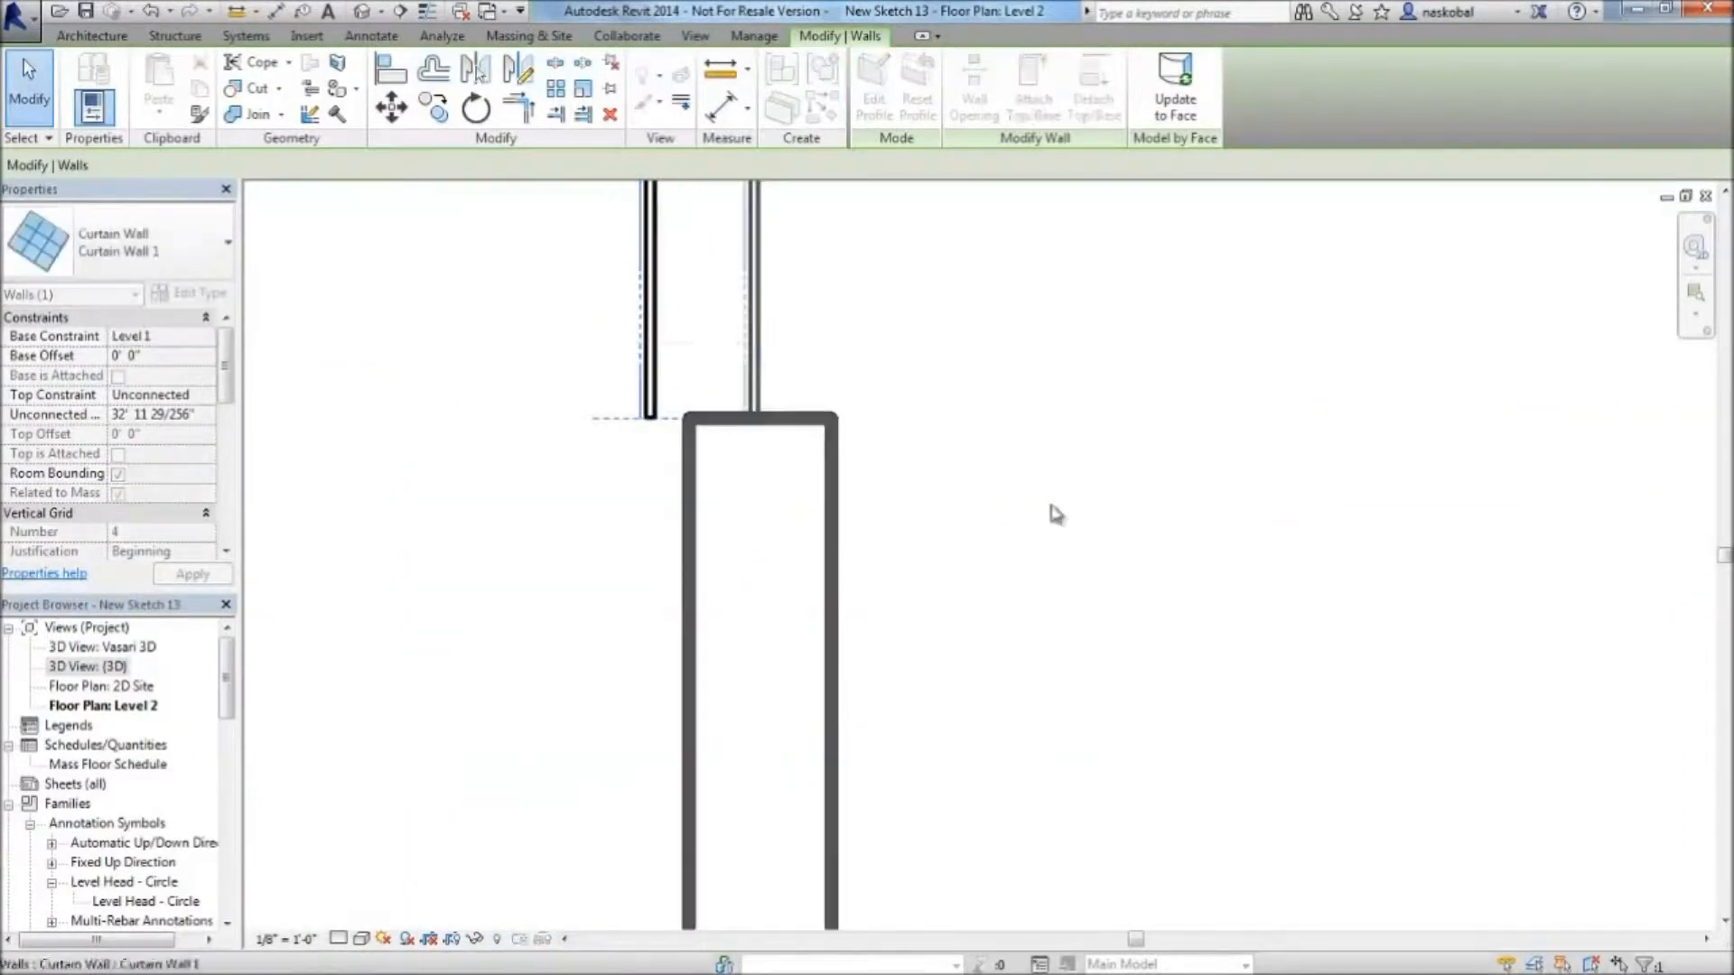
click(1053, 513)
scroll(1147, 708, down, 10)
scroll(957, 704, up, 2)
middle_drag(958, 705, 974, 666)
Start placing doors and load the Double-Flush door family from the US Imperial library
click(91, 35)
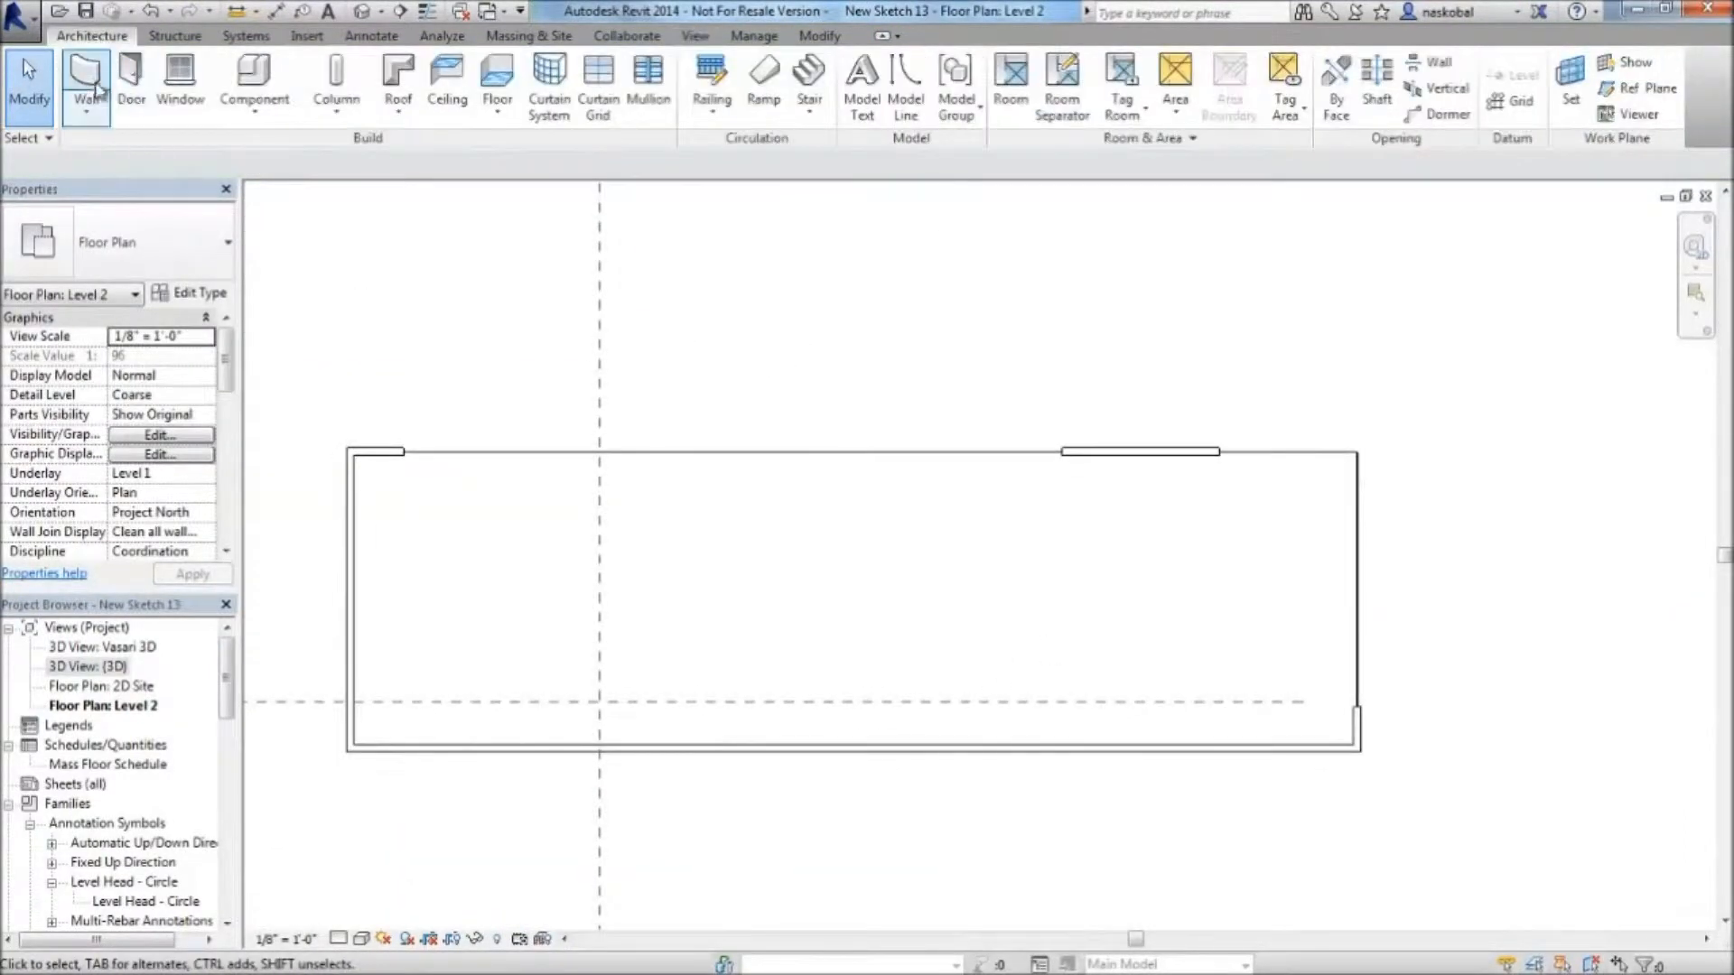
click(132, 88)
key(Return)
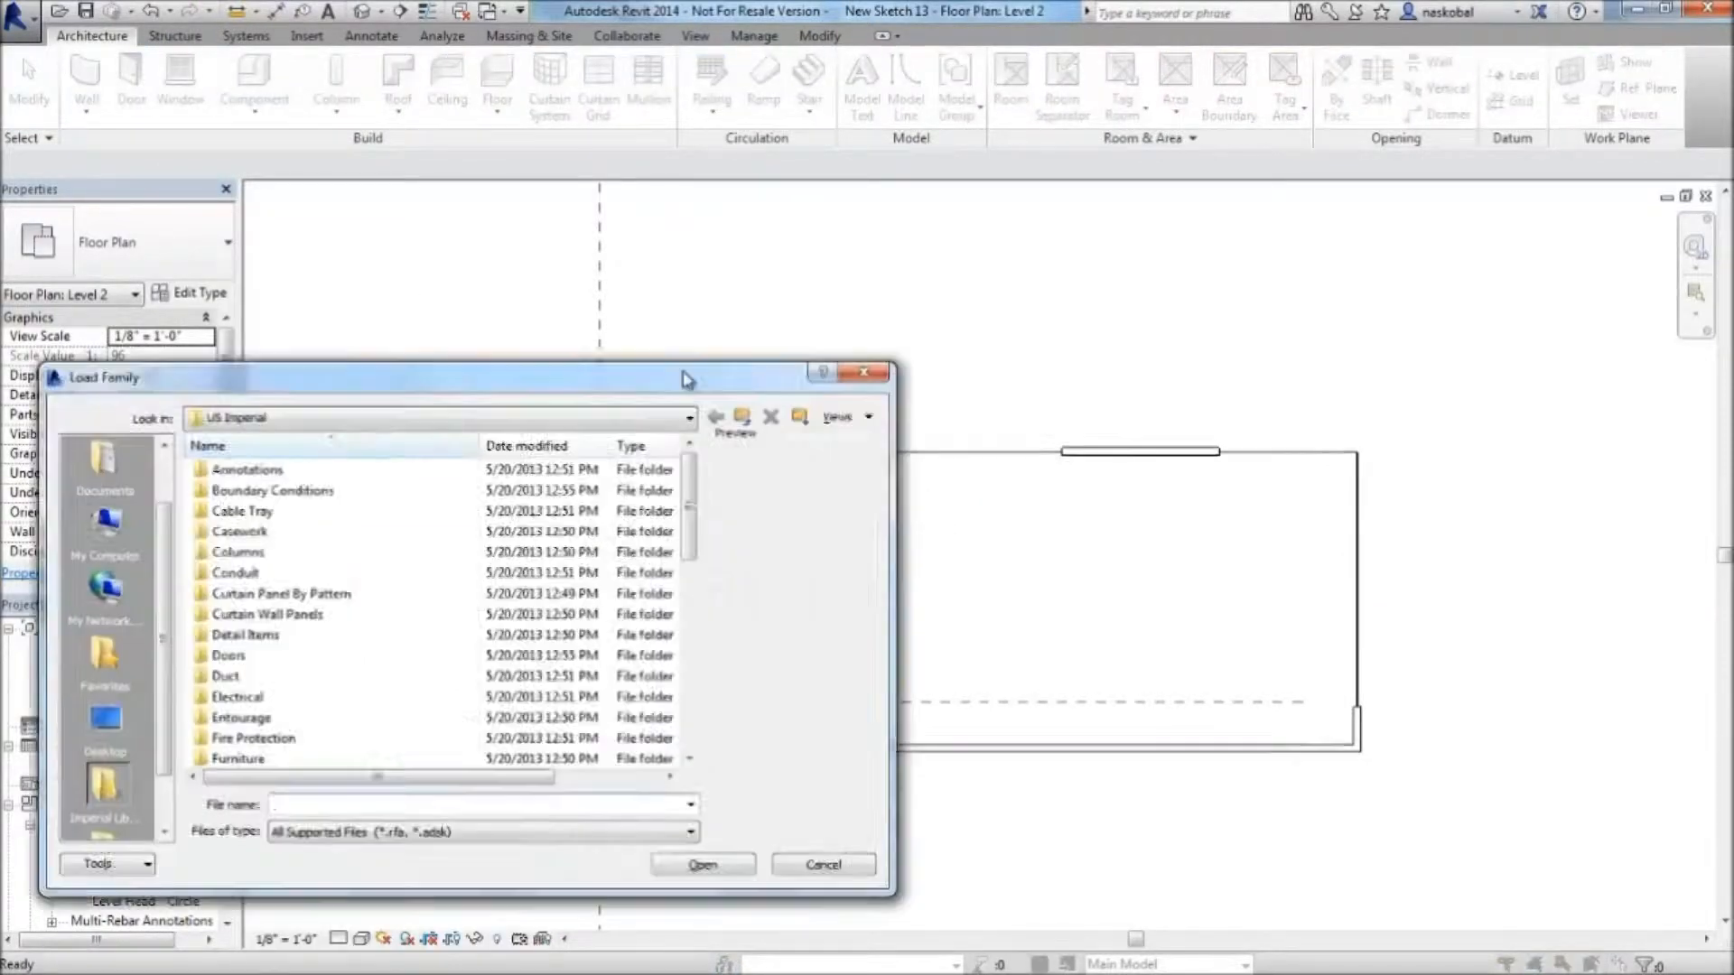
double_click(713, 531)
click(686, 477)
click(1008, 858)
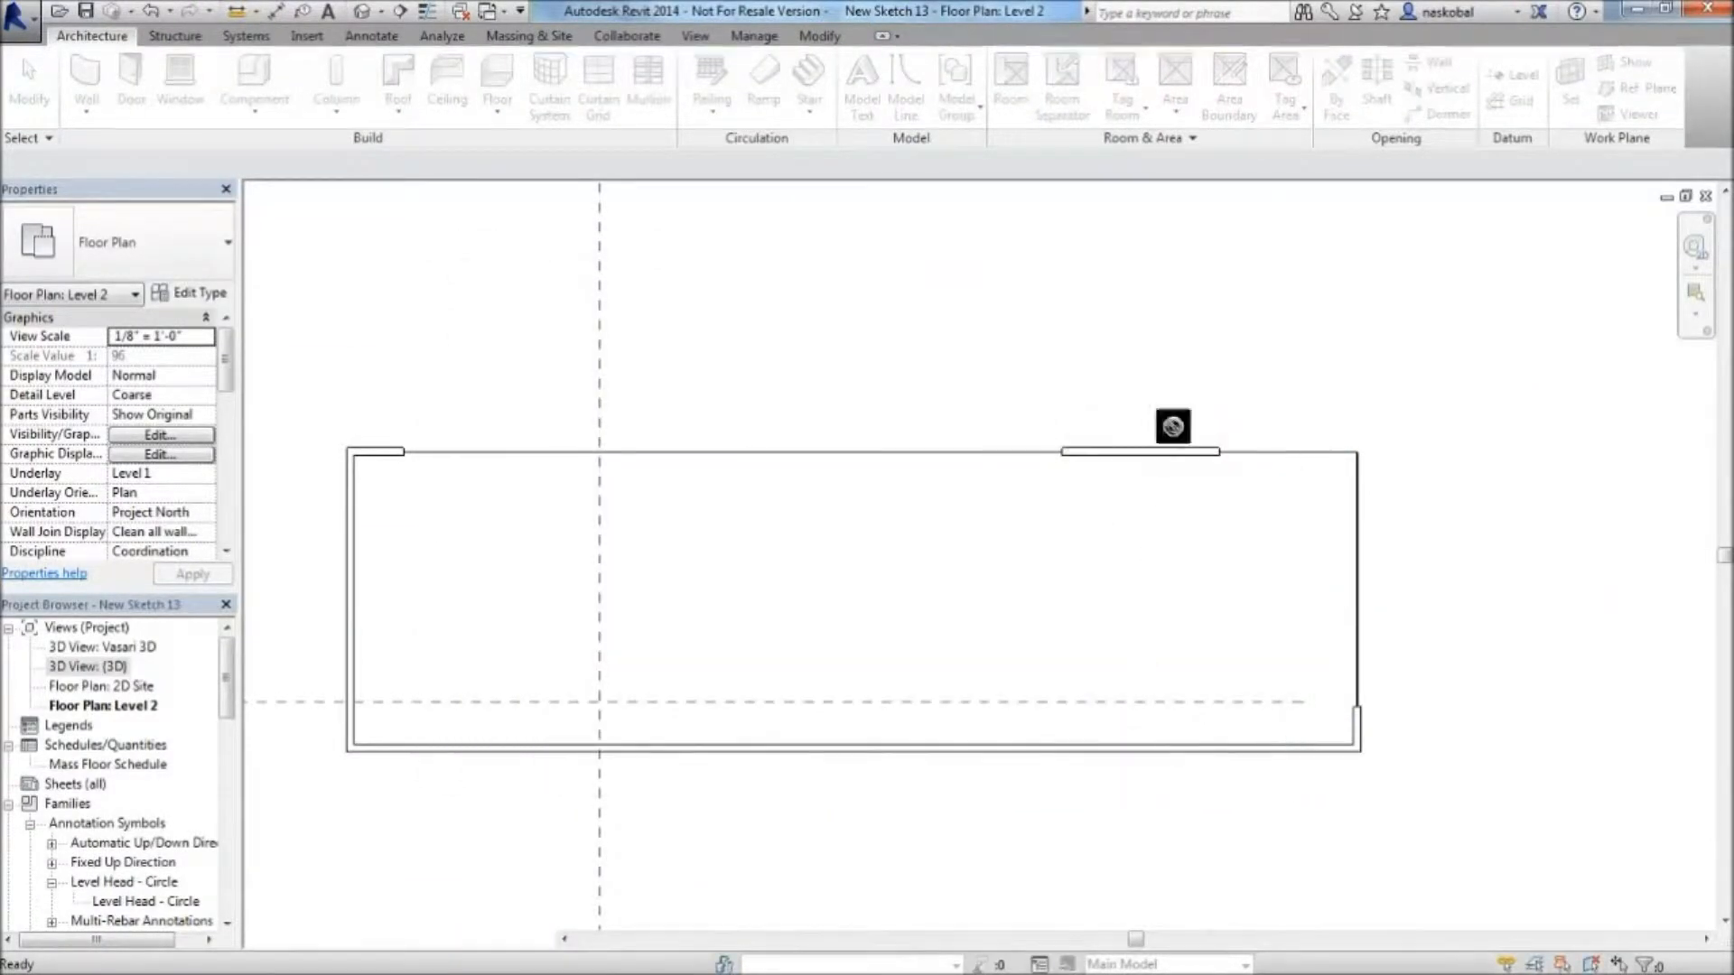
Place three 72" x 78" Double-Flush doors in the front CMU wall segment, spacing the last one 10' from its neighbour
scroll(1165, 442, up, 6)
click(736, 488)
click(961, 481)
click(1381, 483)
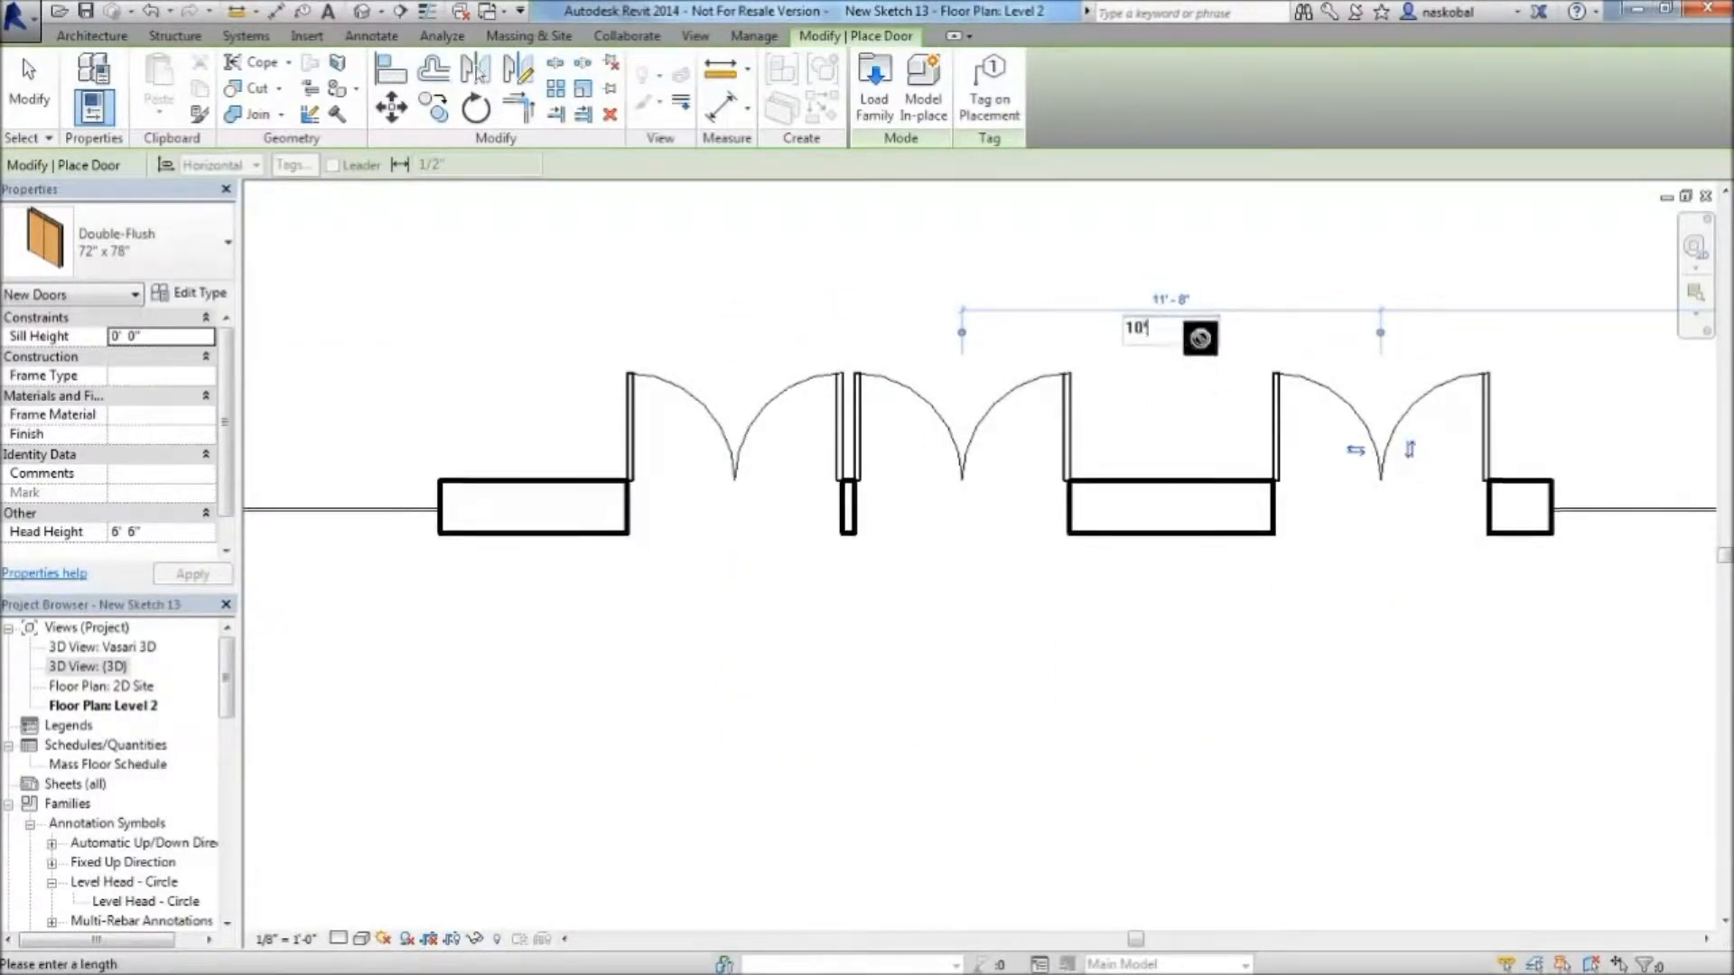
key(Return)
key(Escape)
key(Escape)
scroll(1173, 487, down, 5)
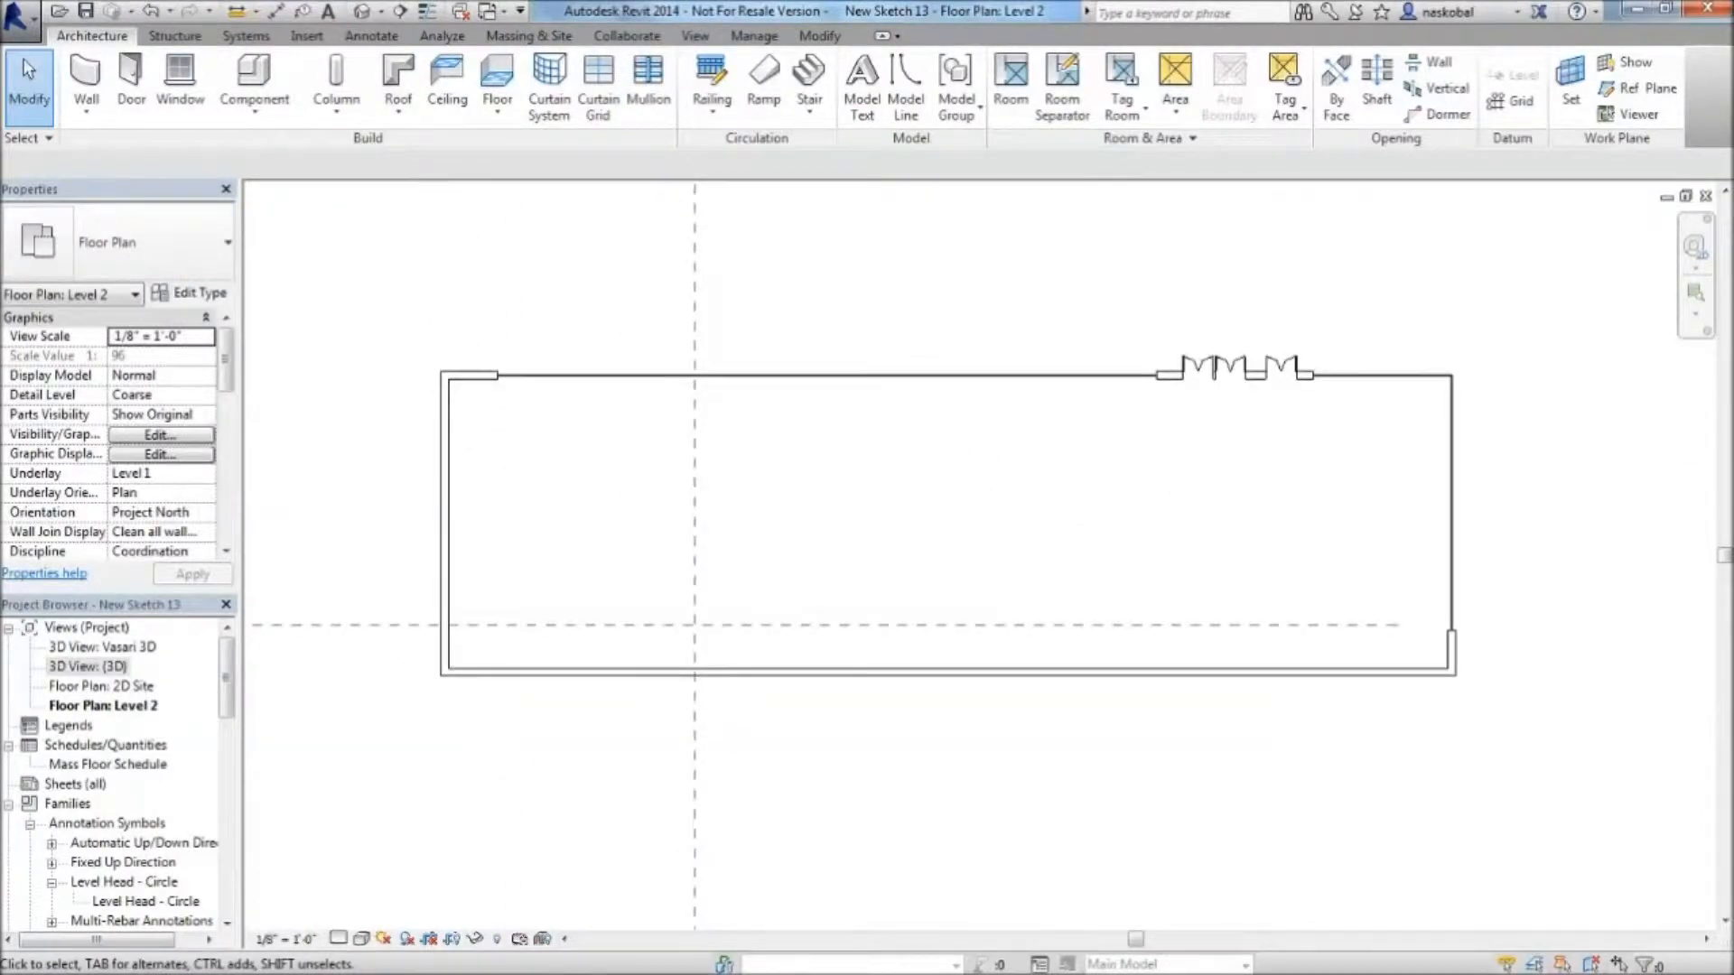
Place a building elevation facing the front facade and open its elevation view
click(694, 35)
scroll(746, 443, down, 2)
click(832, 93)
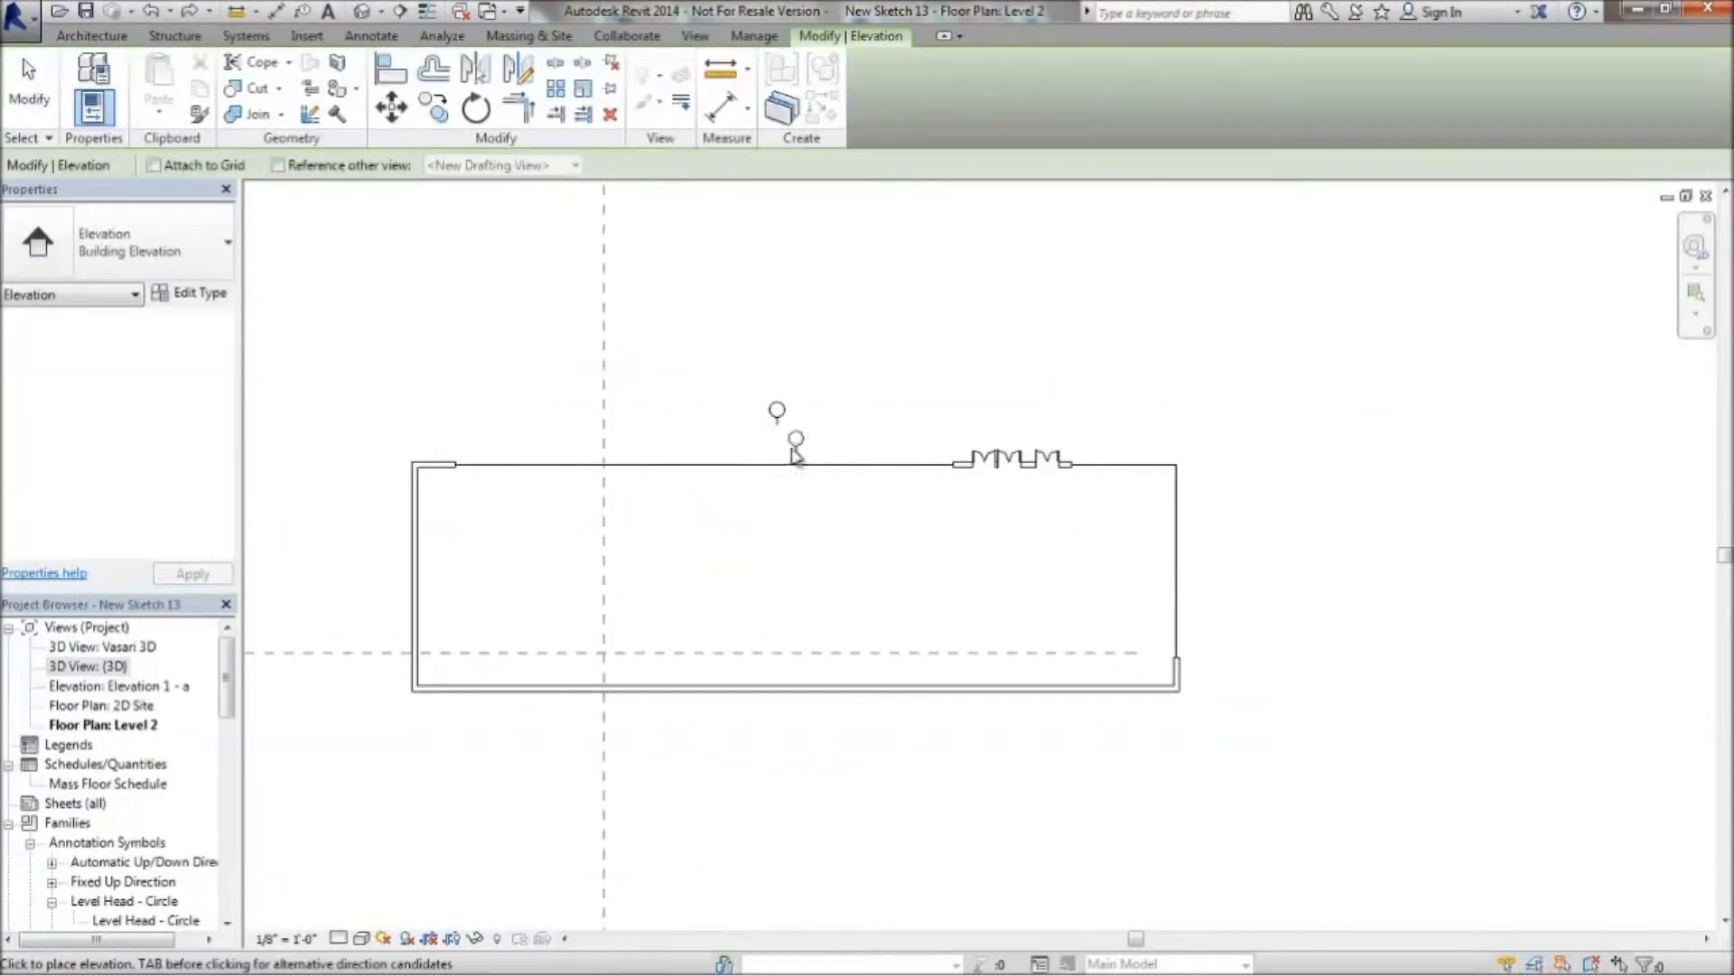
click(796, 455)
double_click(777, 428)
click(844, 492)
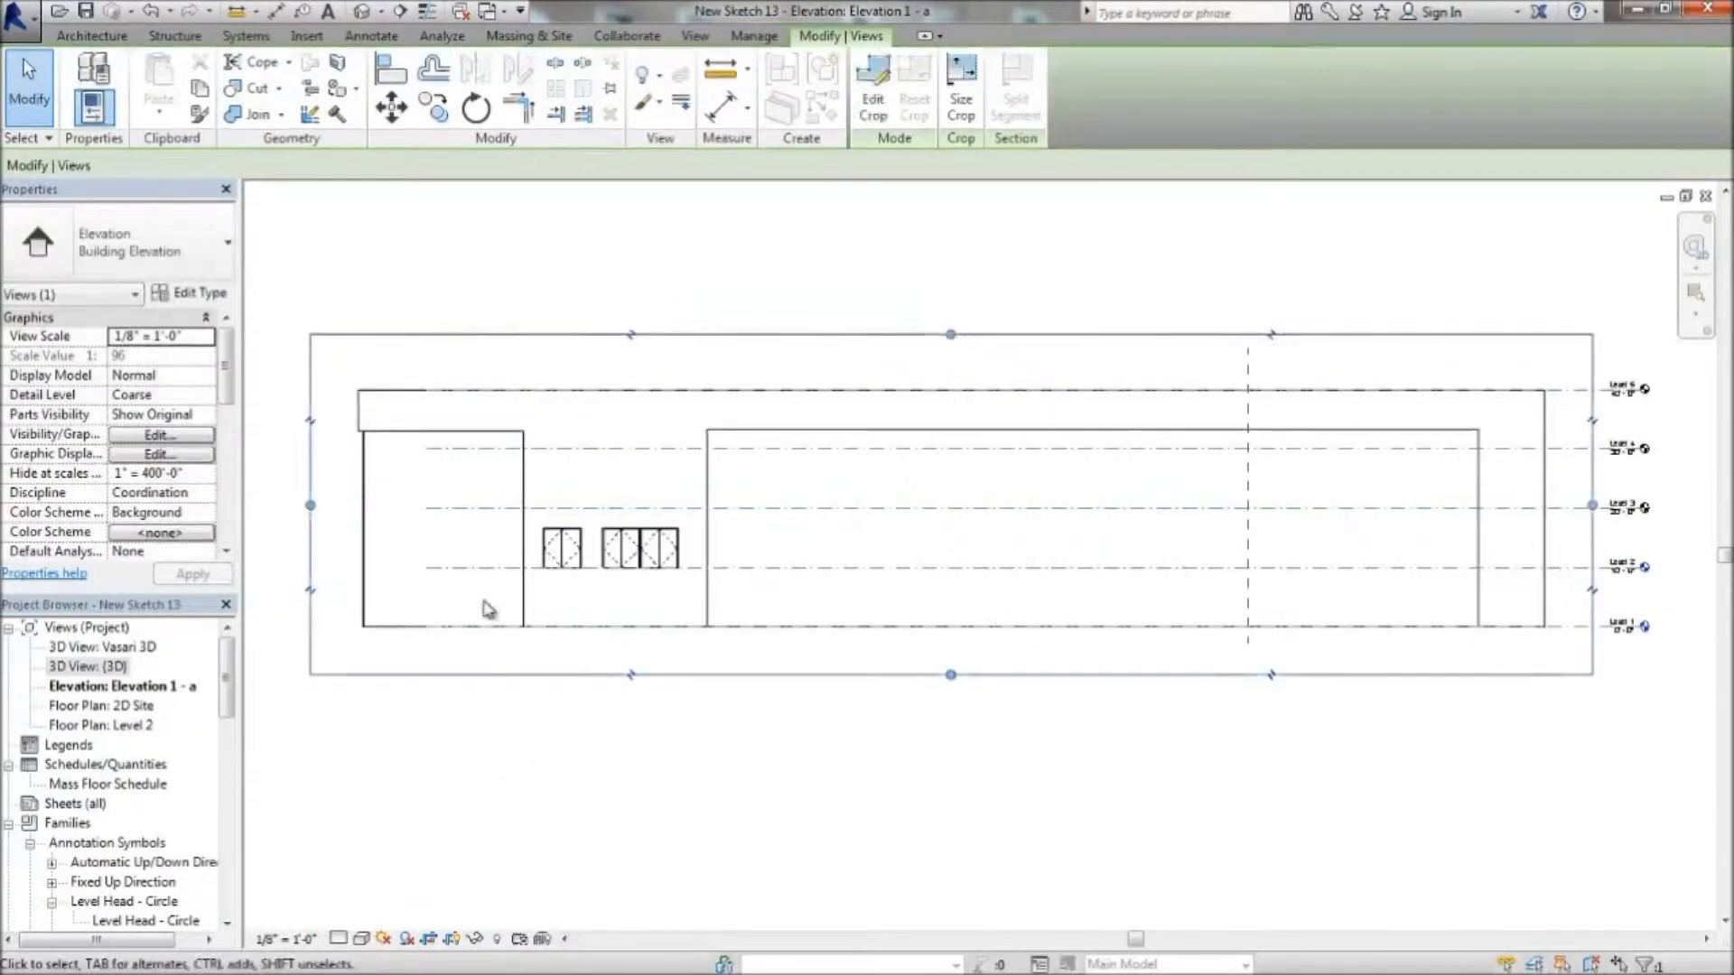
Select the three double doors in the elevation and set their level to Level 1
drag(487, 609, 690, 515)
click(163, 336)
click(135, 352)
click(686, 675)
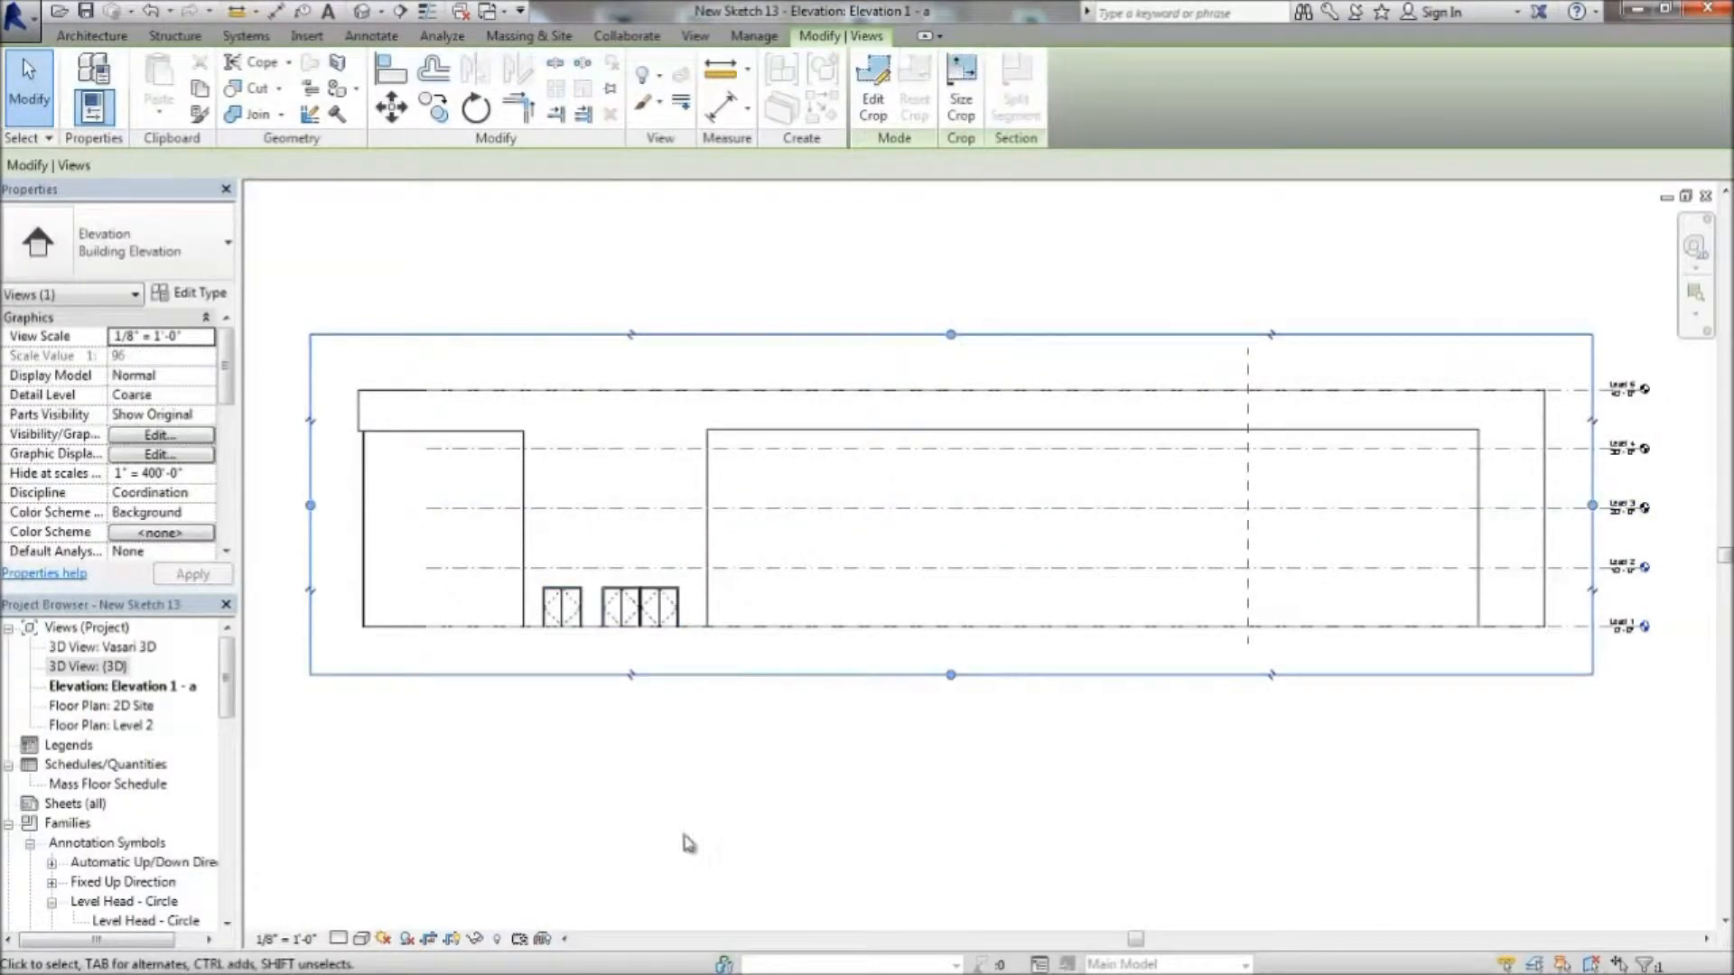
click(689, 843)
Set the elevation of Level 2 to 12' and of Level 3 to 24'
scroll(1219, 586, up, 5)
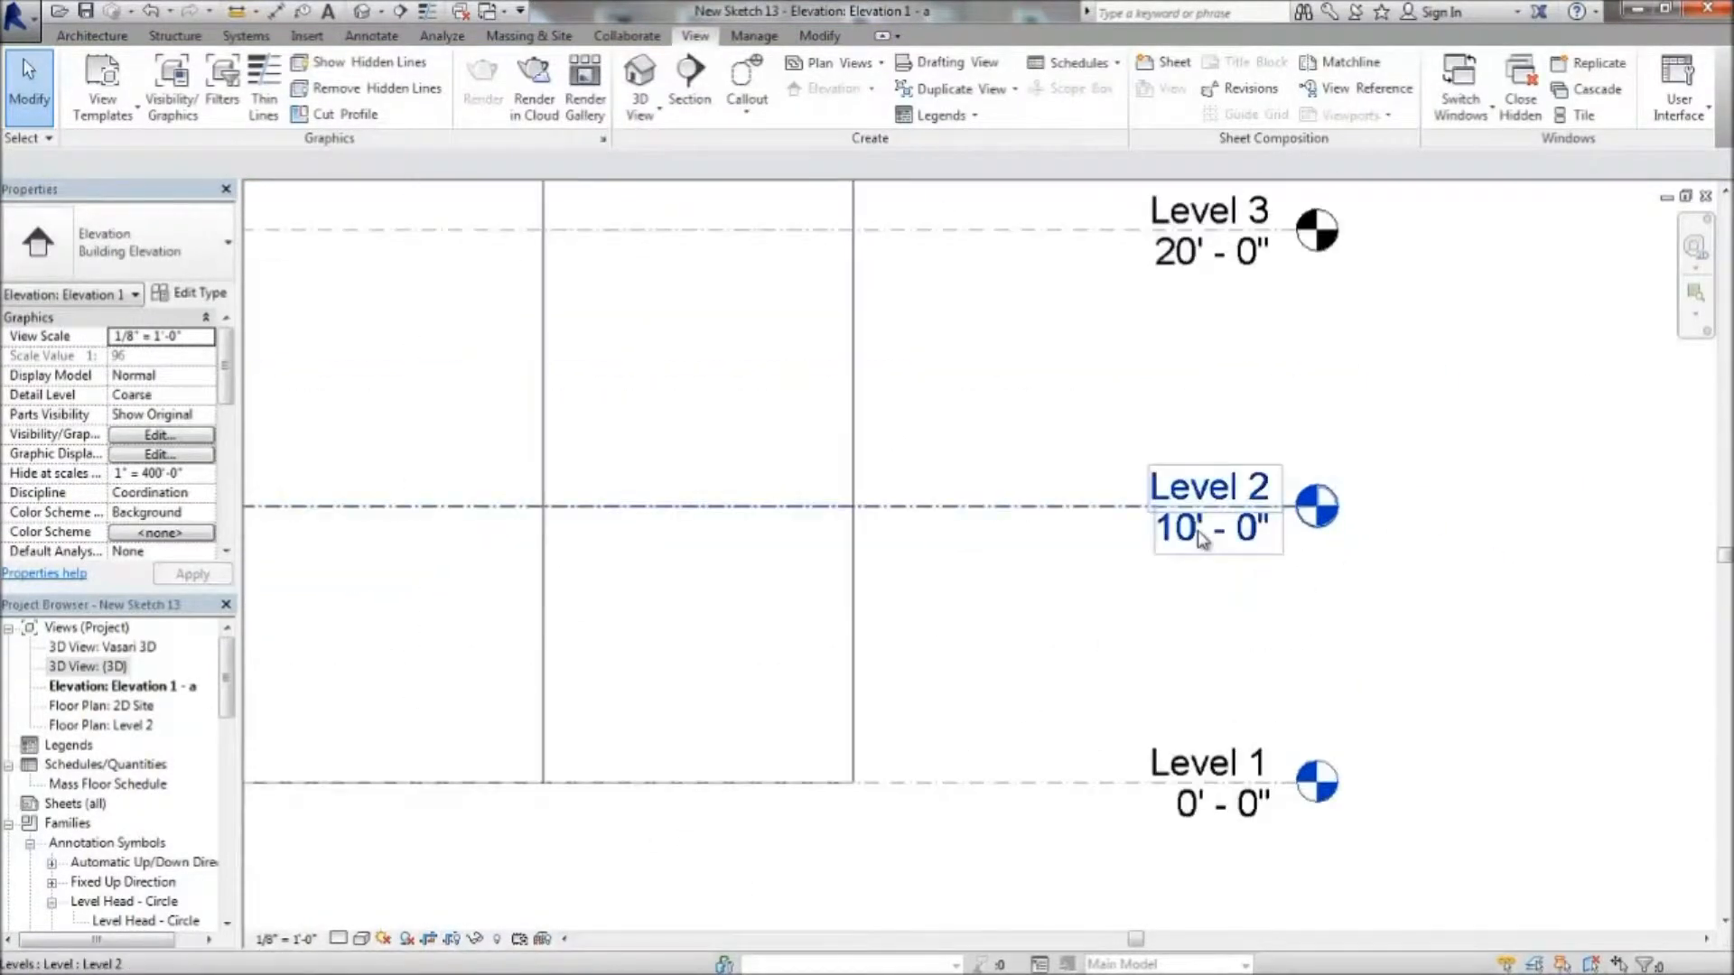
double_click(1201, 533)
text(12')
key(Return)
click(1169, 269)
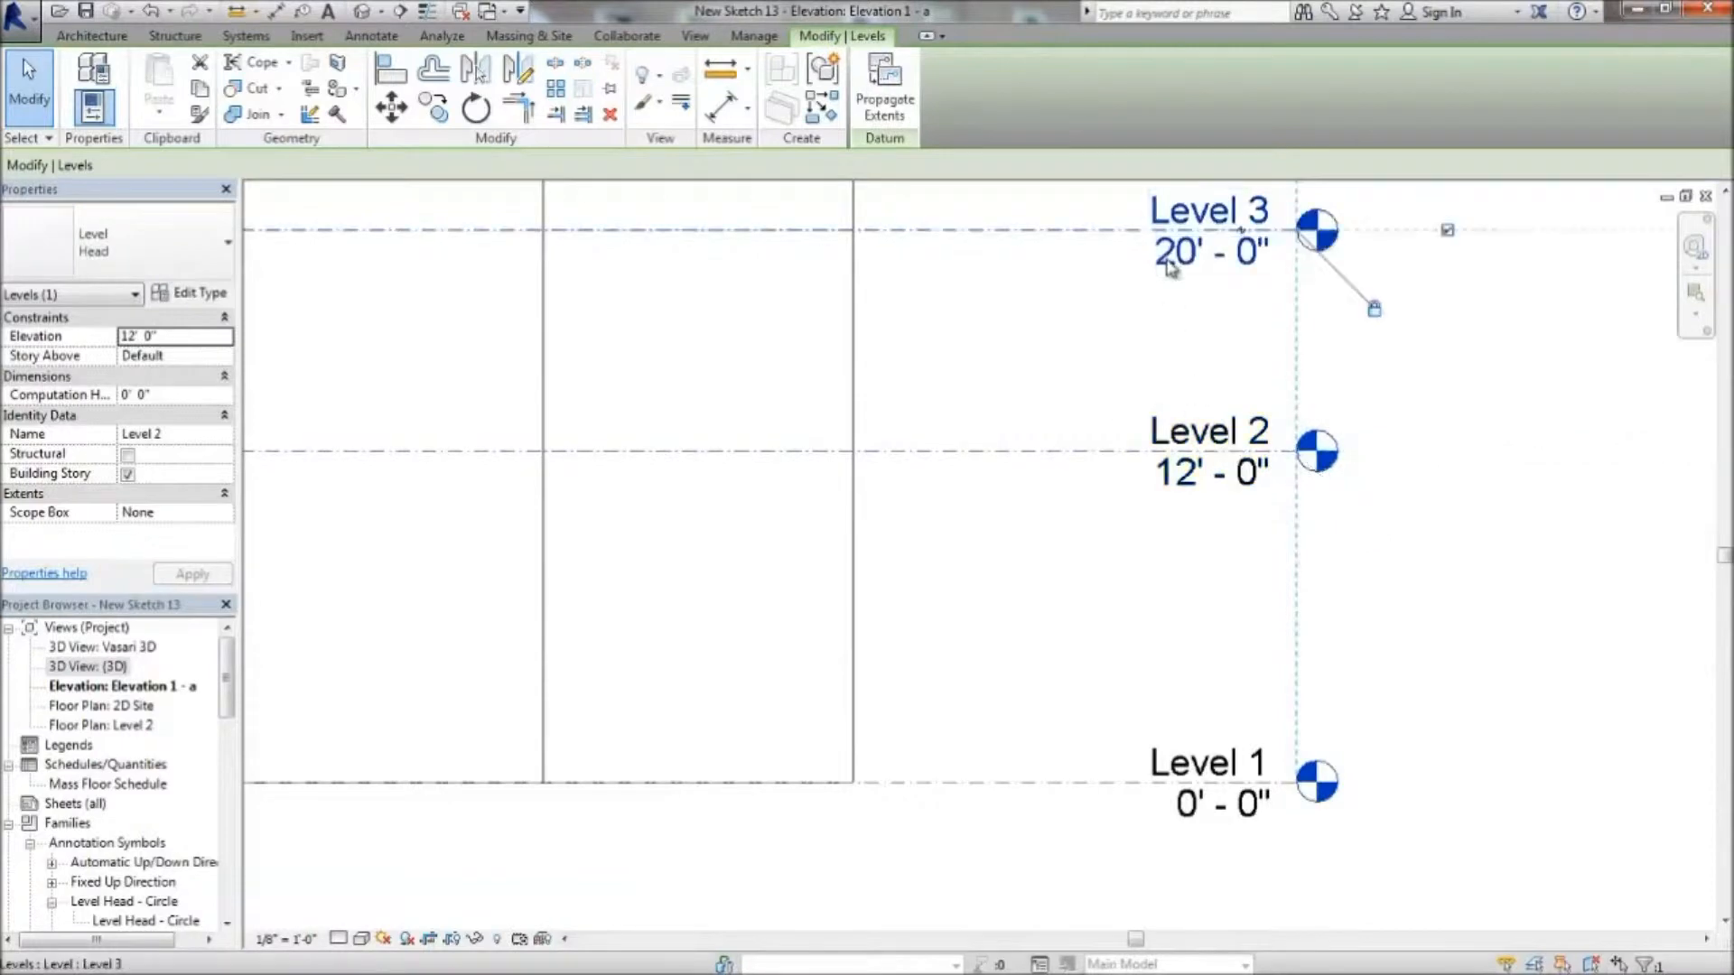
text(24')
key(Return)
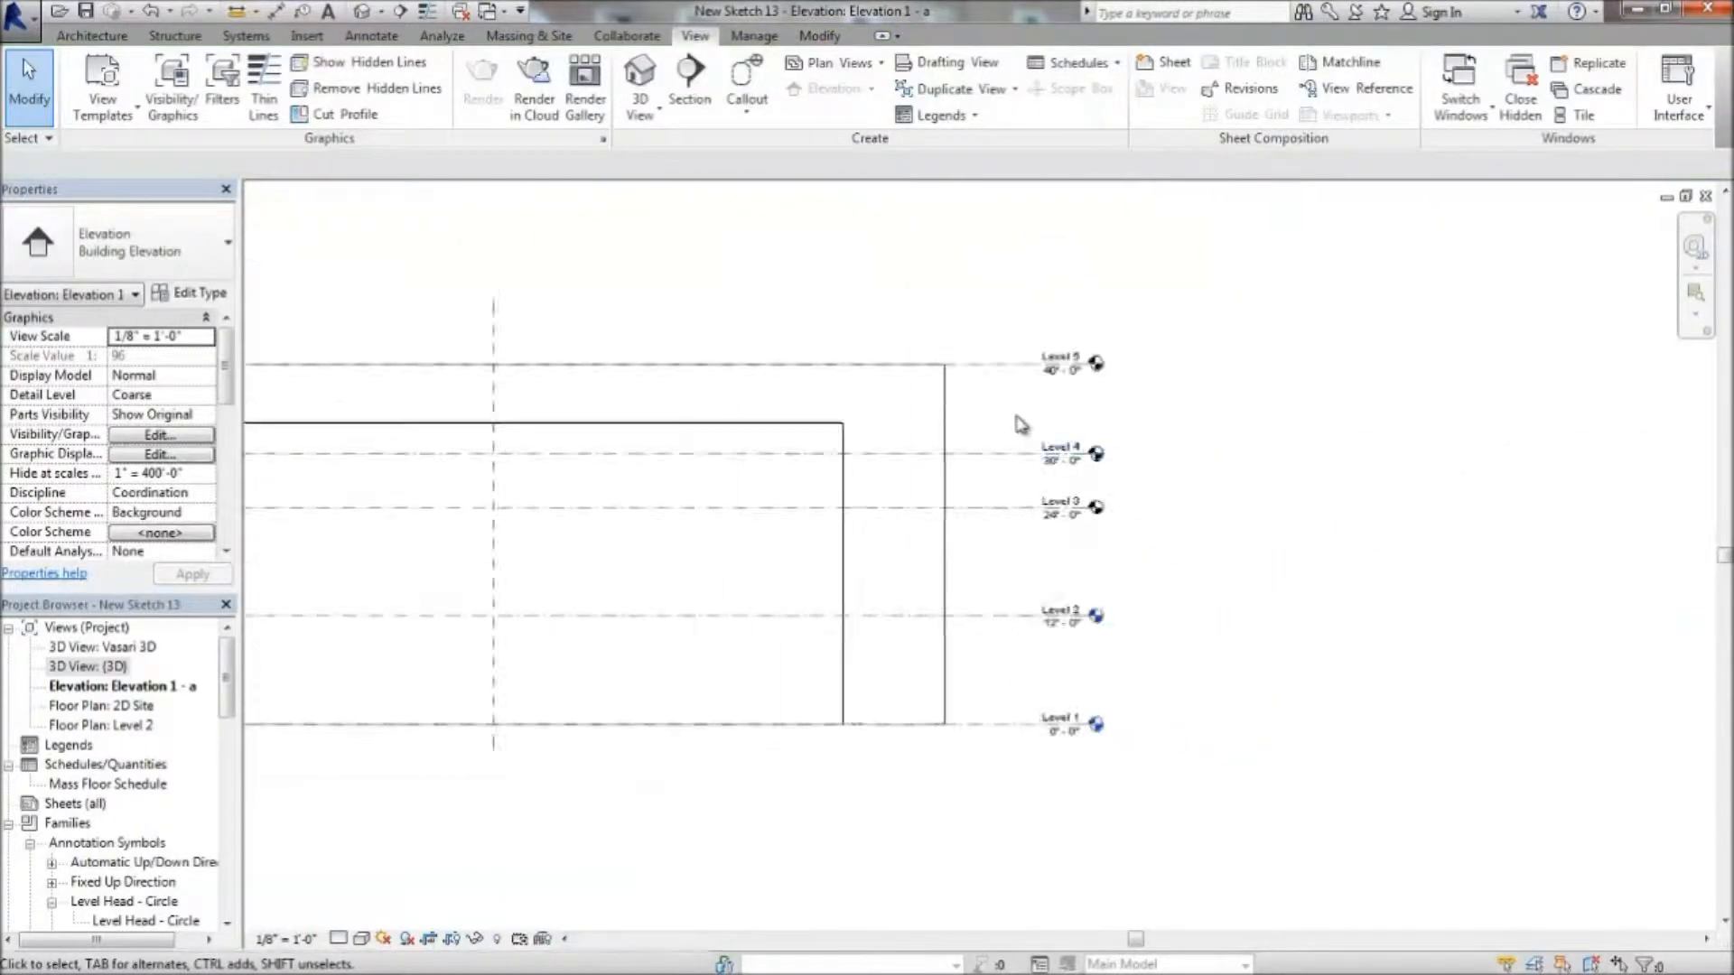
Set the elevation of Level 4 to 37' 5"
scroll(1128, 505, up, 3)
double_click(1099, 506)
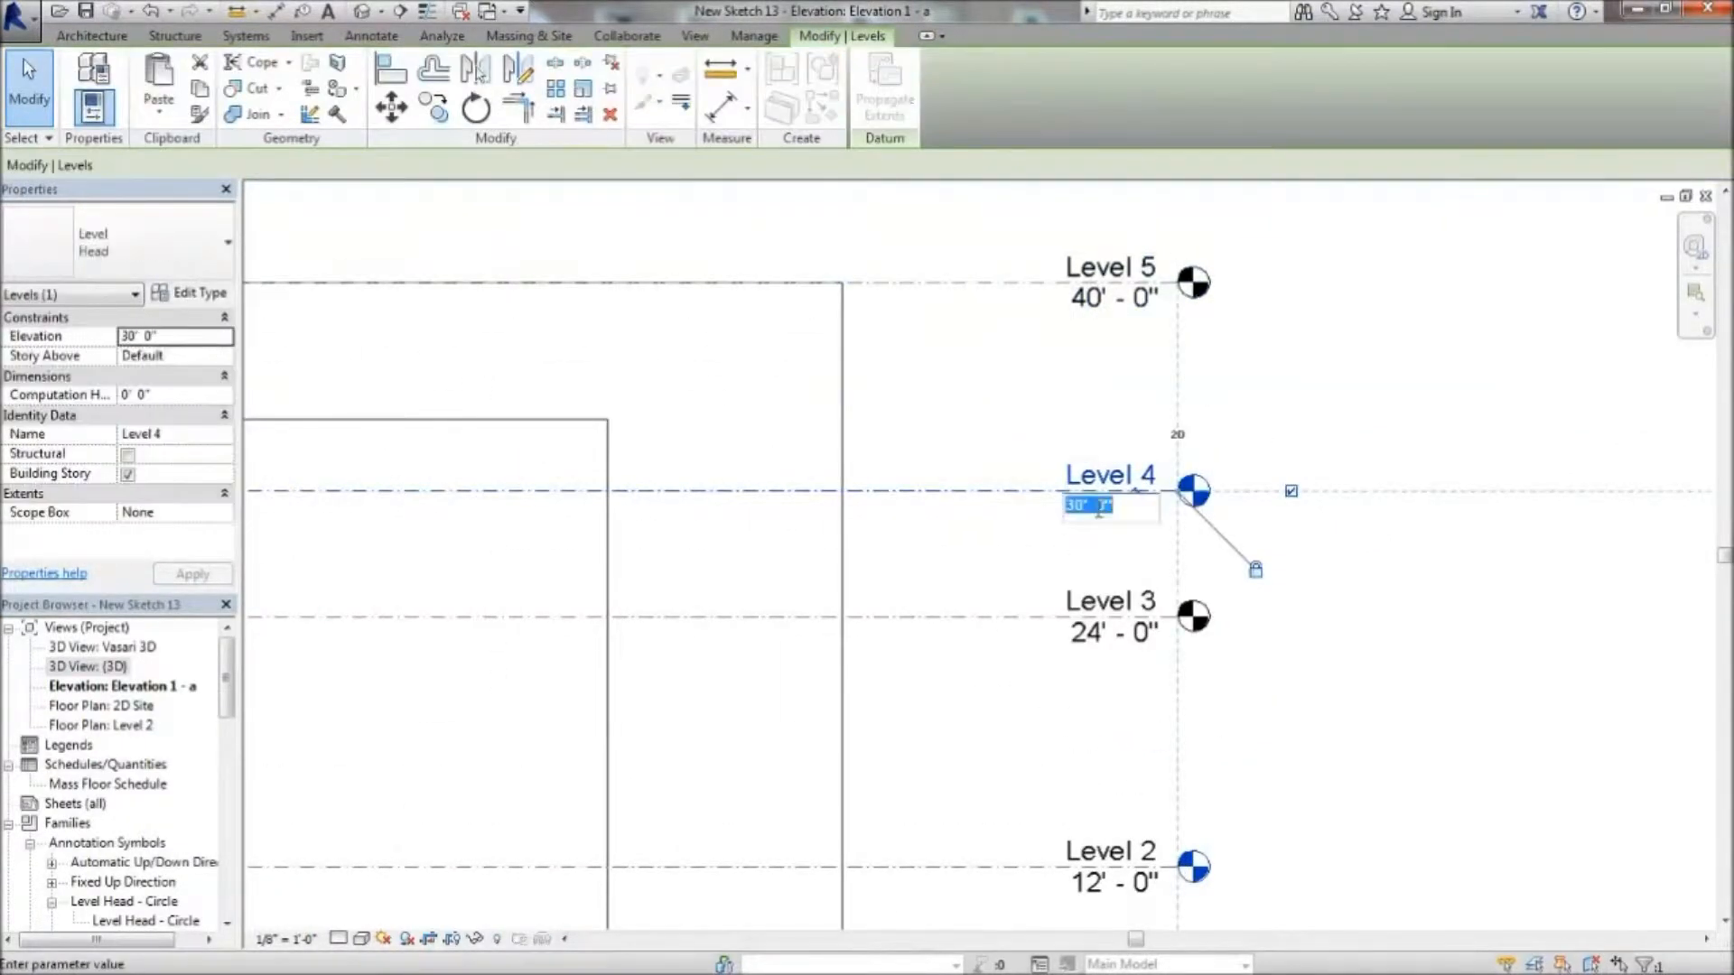
key(Return)
right_click(1125, 329)
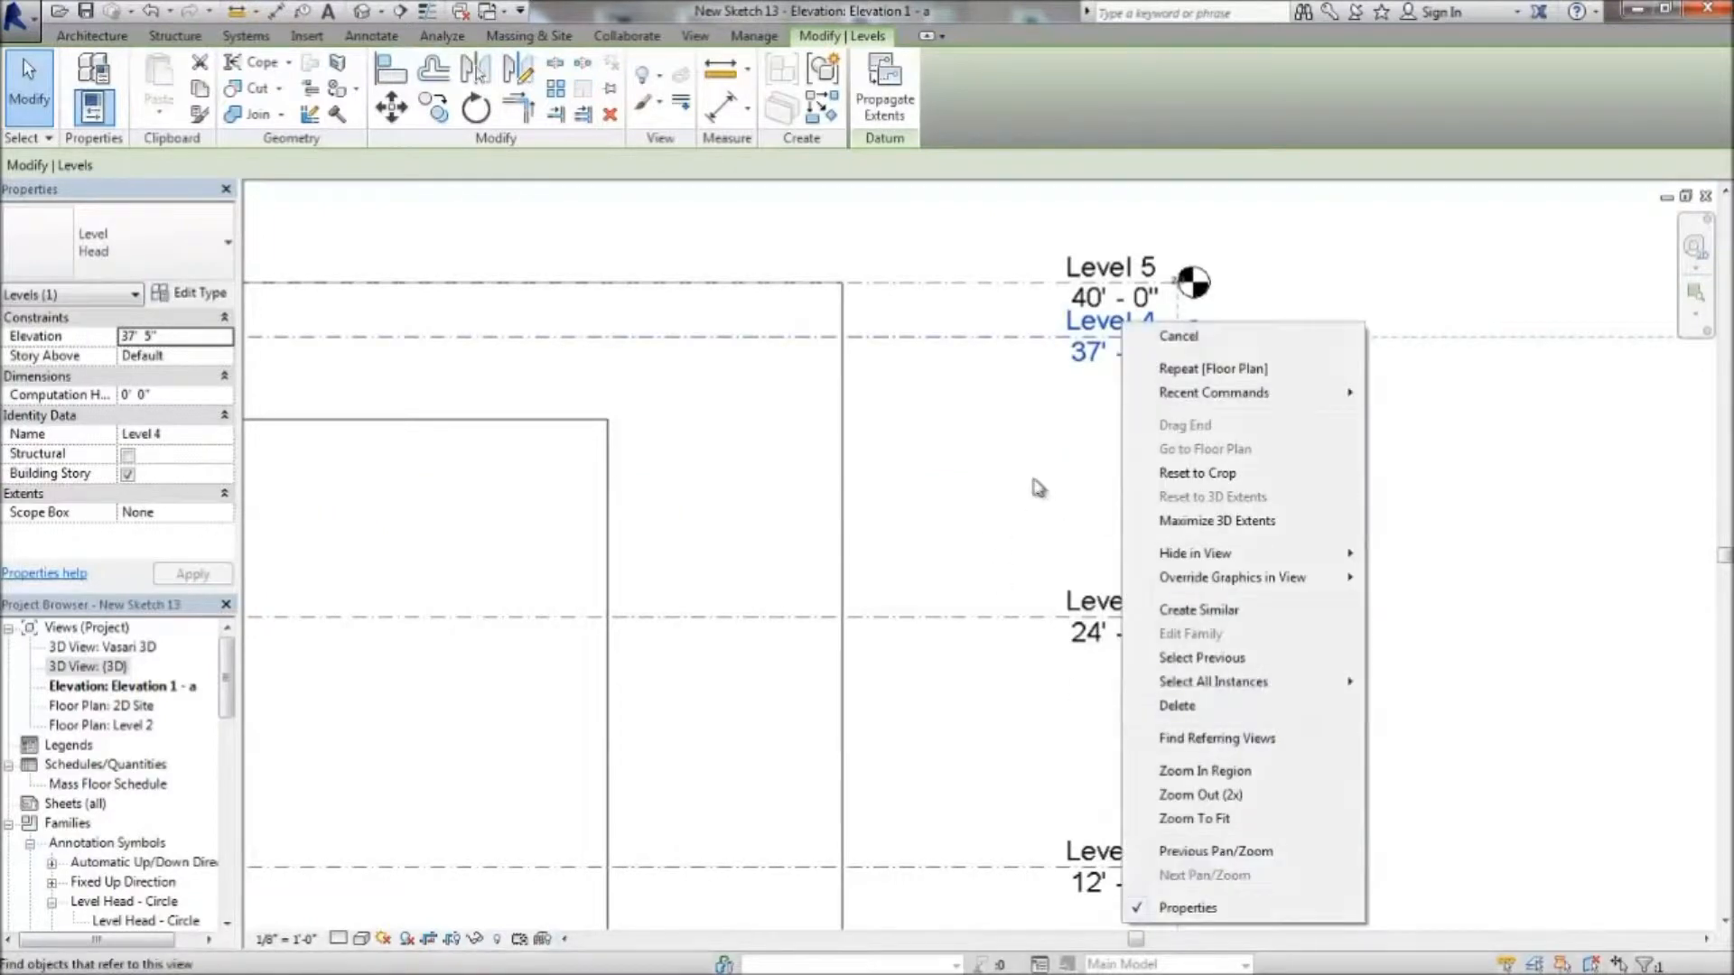
click(1032, 500)
scroll(1091, 269, up, 2)
right_click(1064, 353)
click(959, 504)
Enter 40' as the elevation of Level 5
double_click(1090, 317)
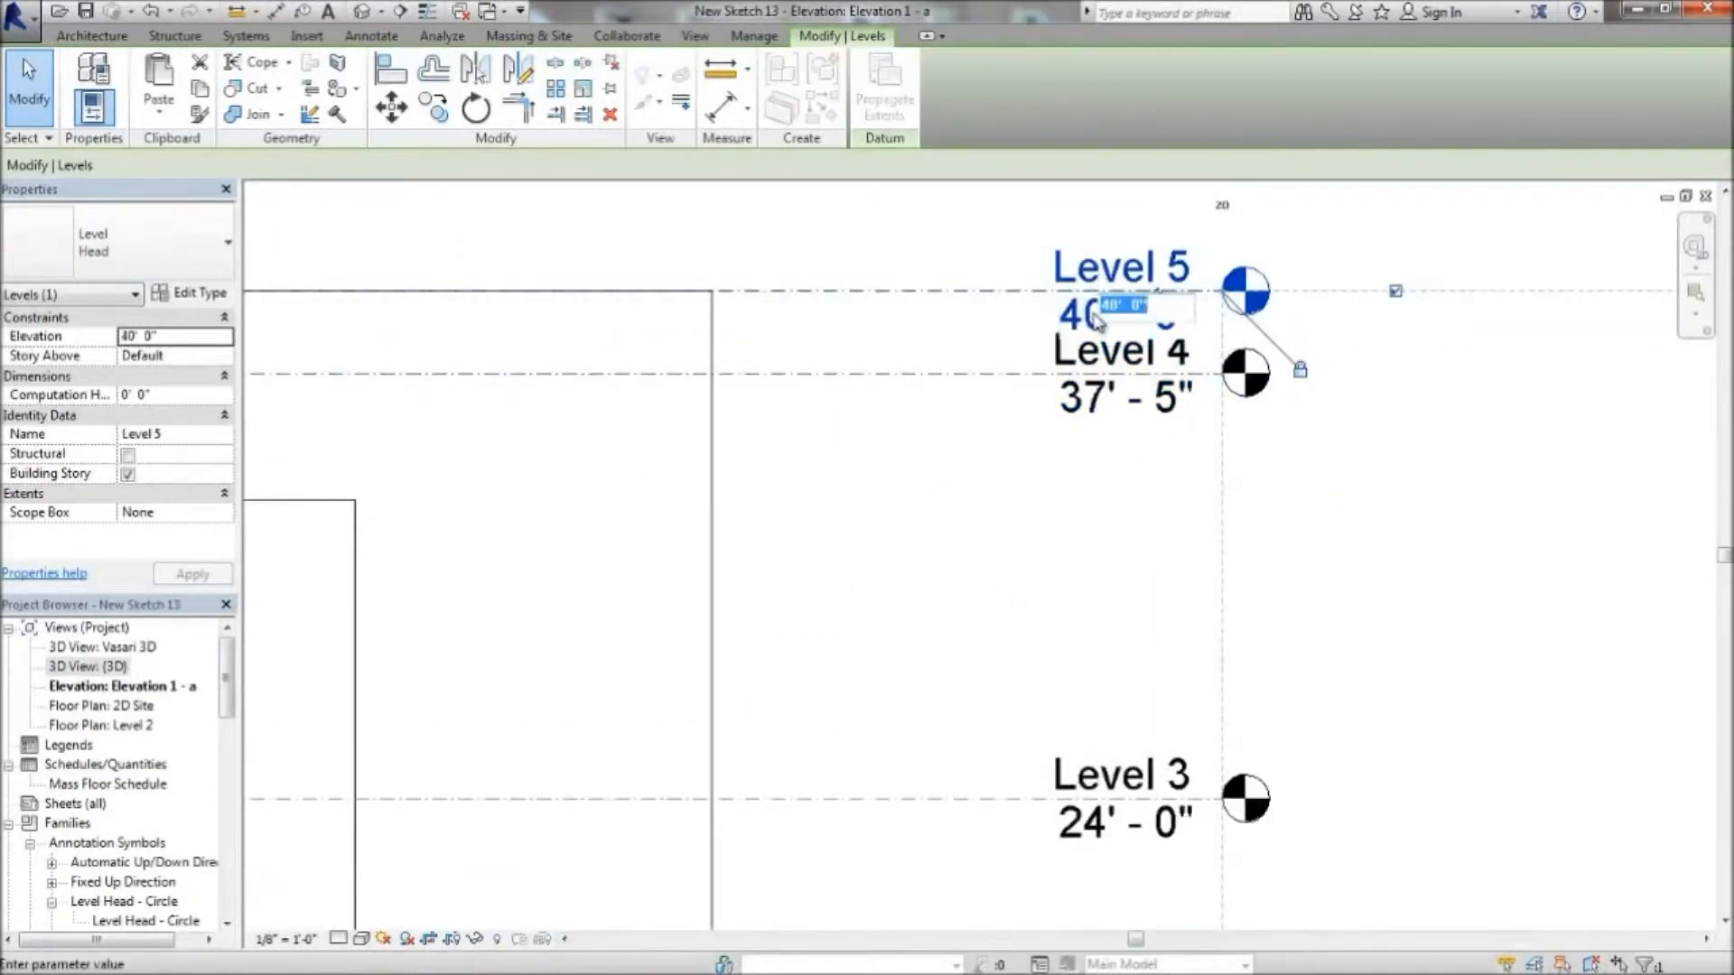
text(40)
key(Return)
Rename Level 4 as ROOF and Level 5 as PARAPET
click(901, 448)
scroll(935, 474, down, 1)
click(1056, 428)
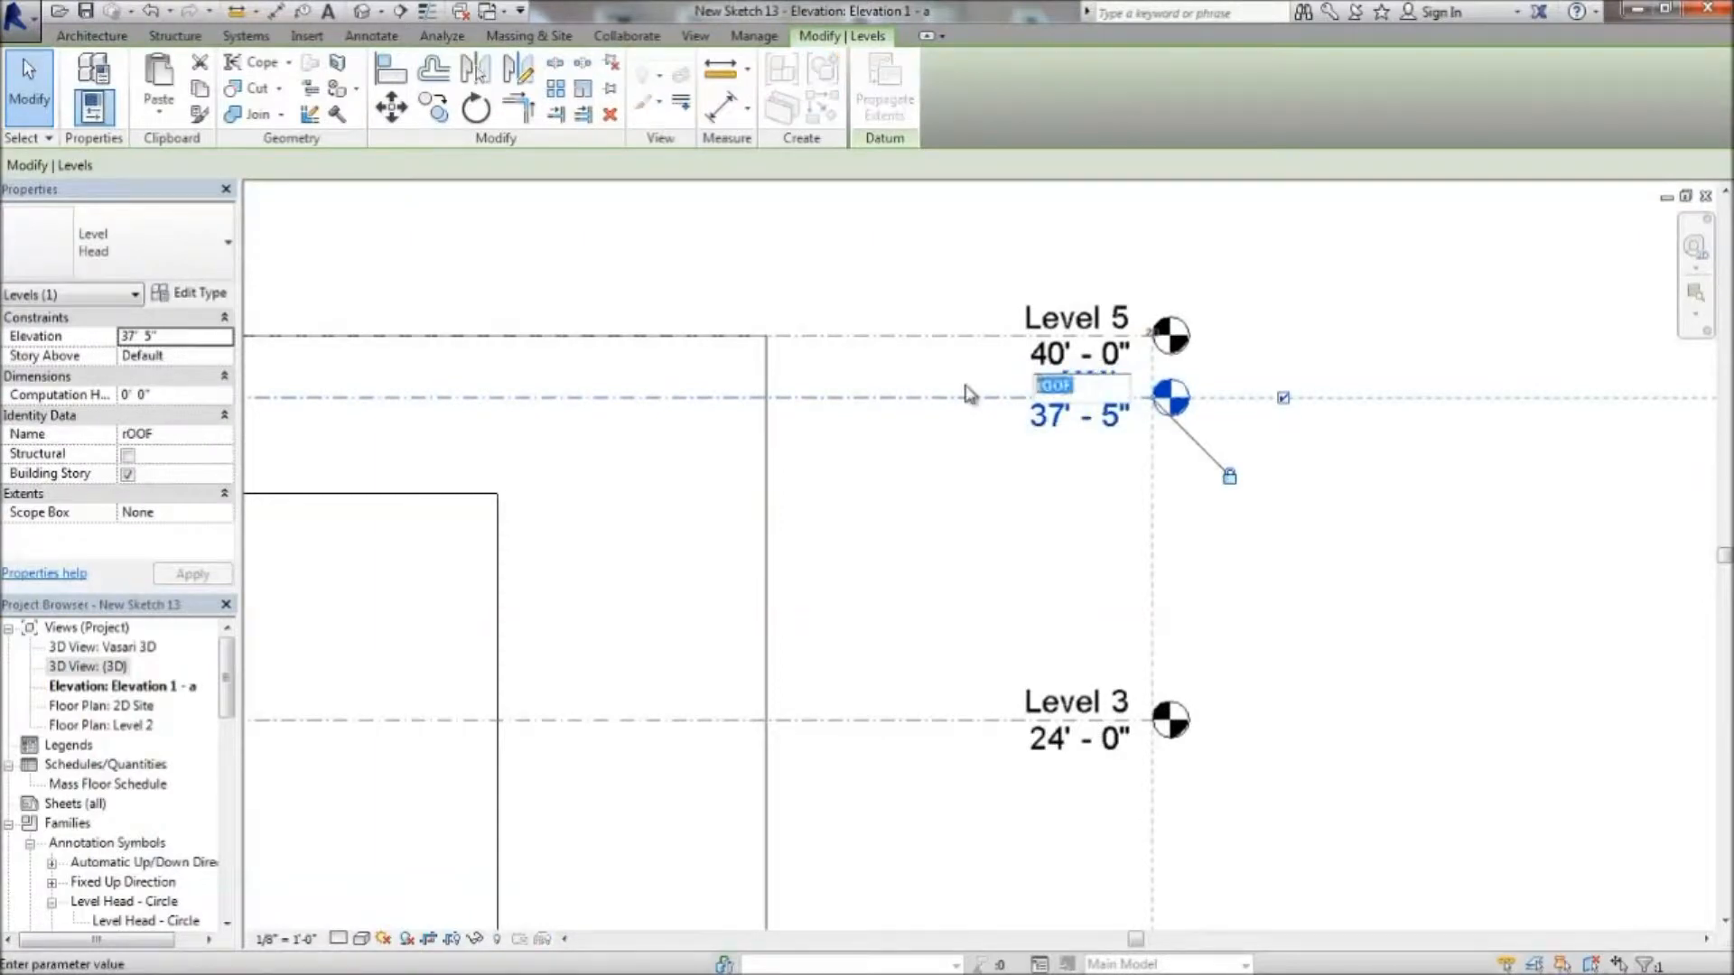
double_click(1109, 317)
click(940, 516)
Edit the front CMU wall's profile, aligning the top edges of both curtain wall openings to the ROOF level
scroll(930, 510, down, 3)
middle_drag(714, 535, 1063, 463)
click(1062, 465)
scroll(1014, 466, down, 1)
click(874, 99)
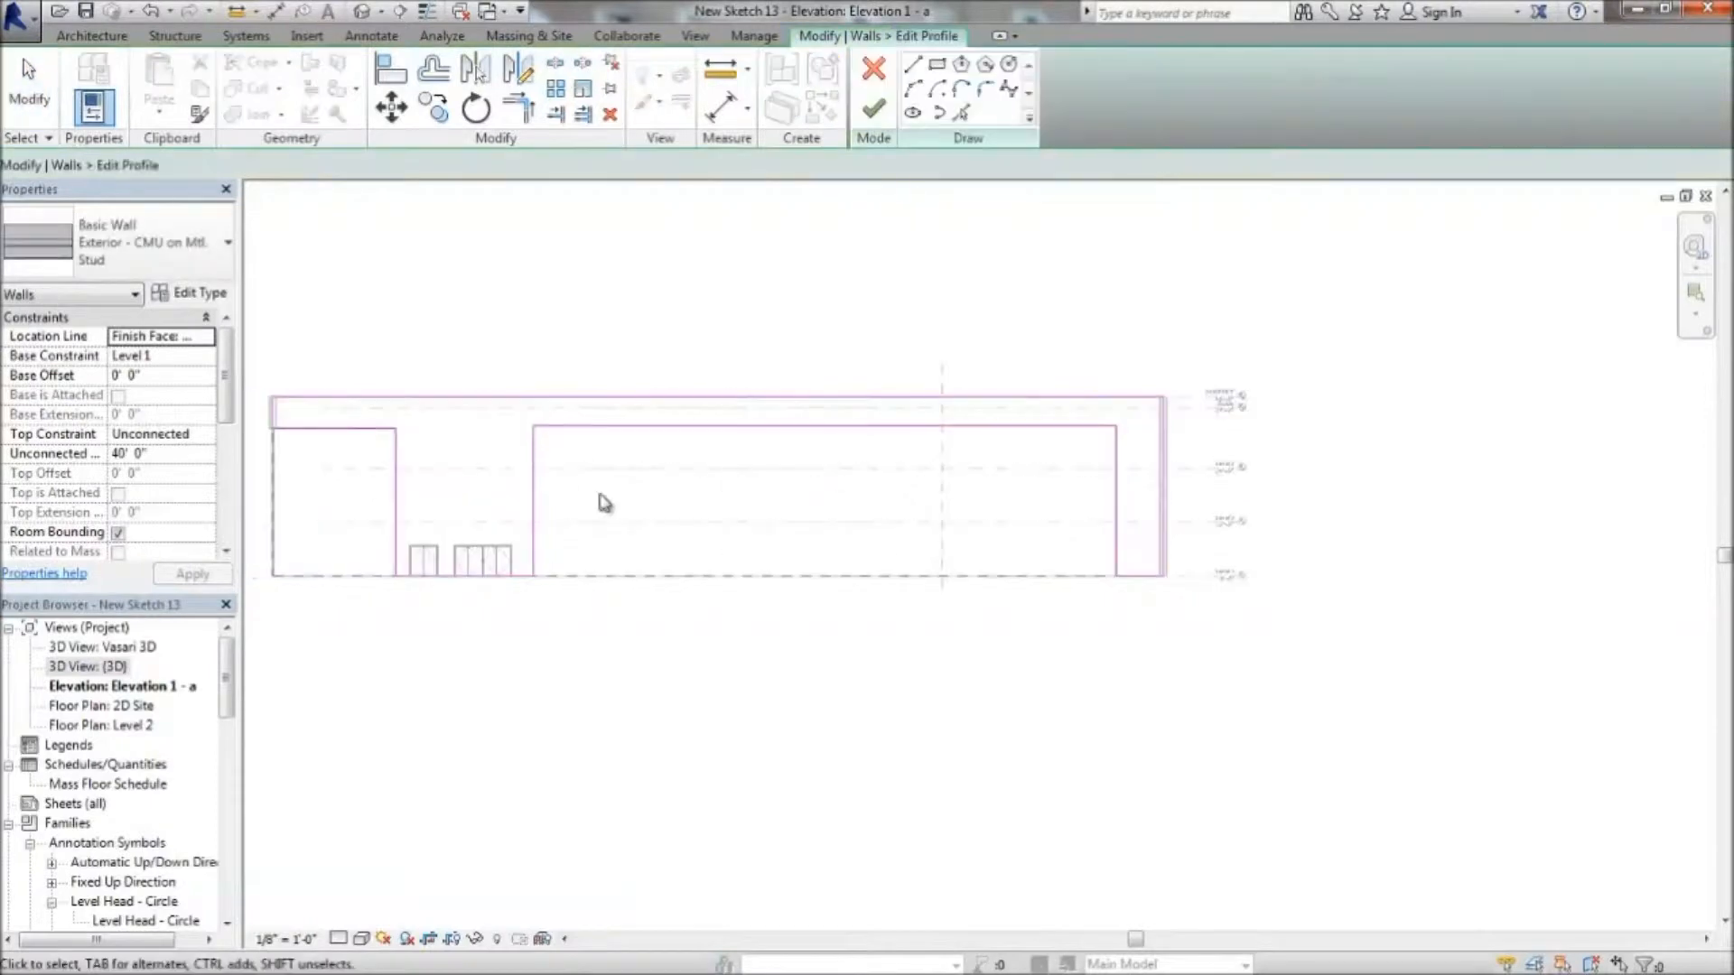
scroll(553, 447, up, 1)
key(a)
key(l)
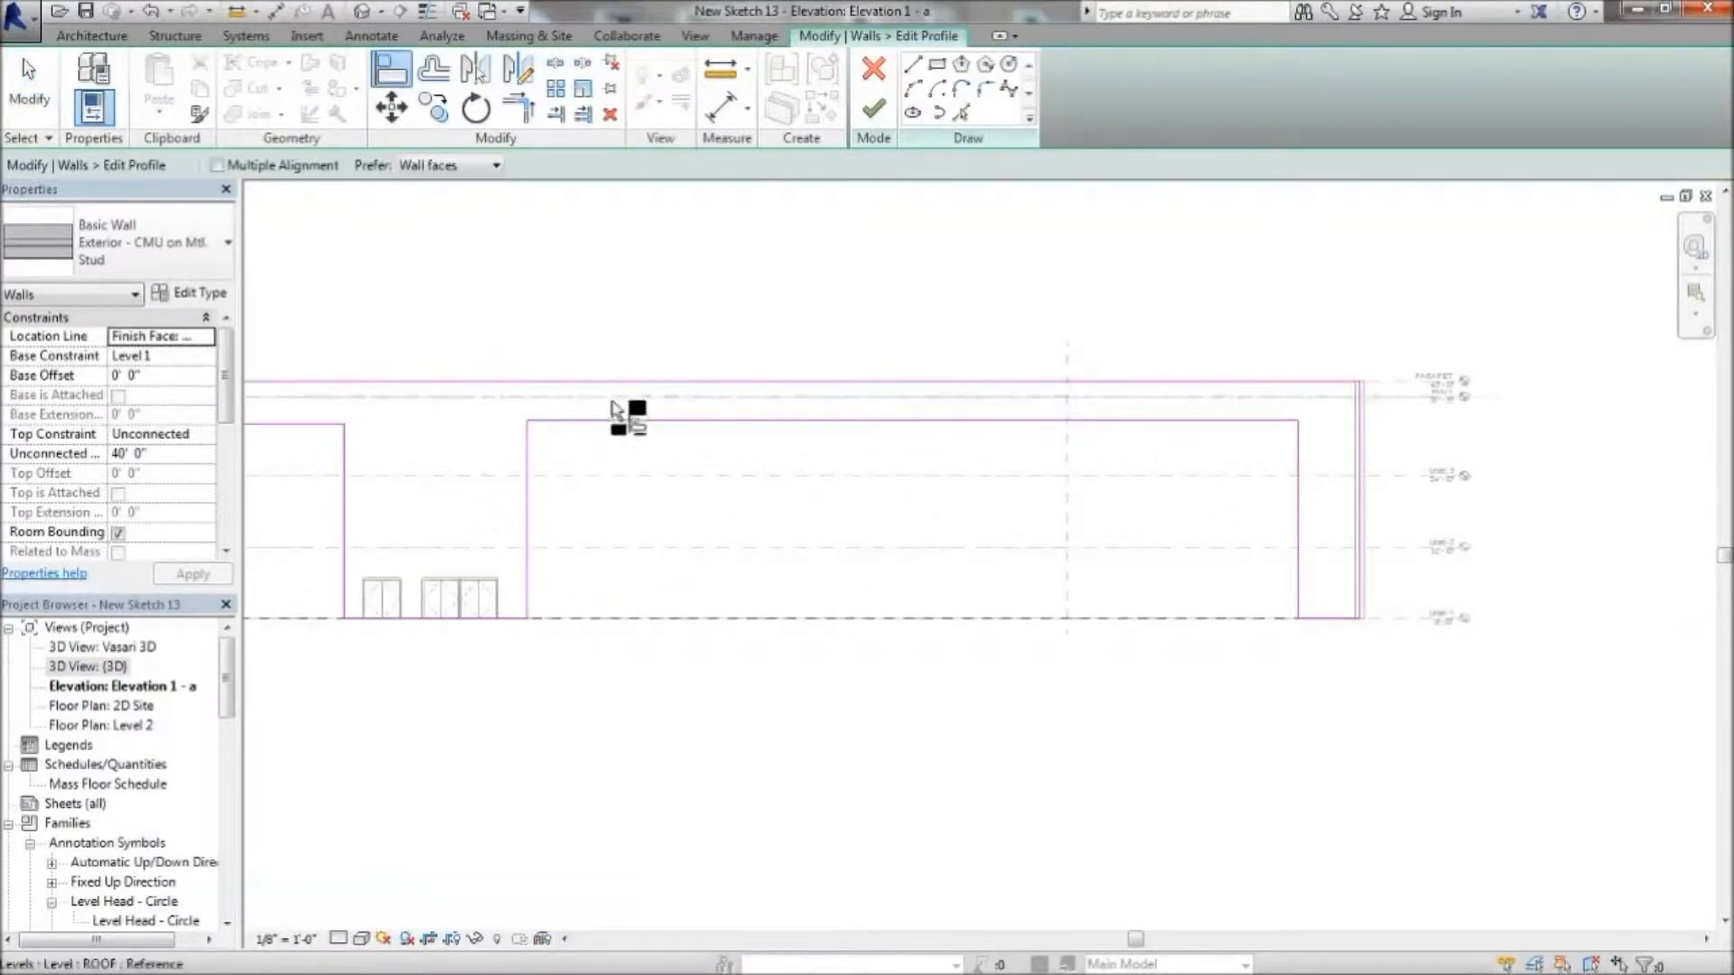
middle_drag(271, 435, 478, 449)
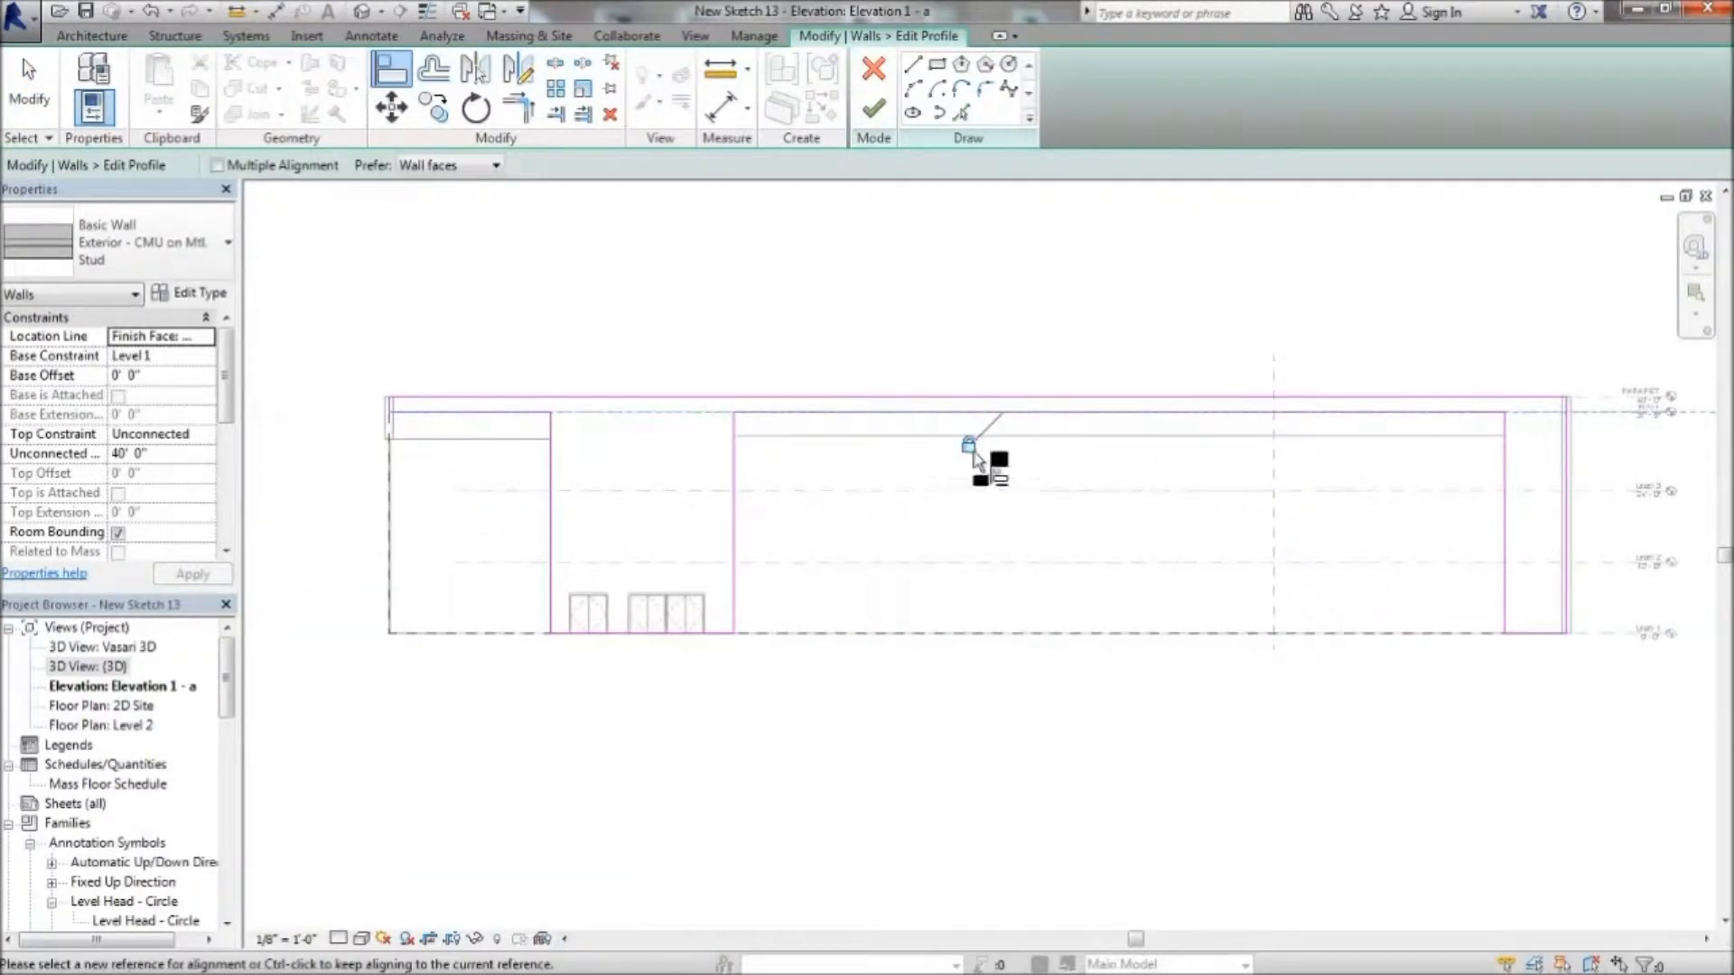
click(873, 109)
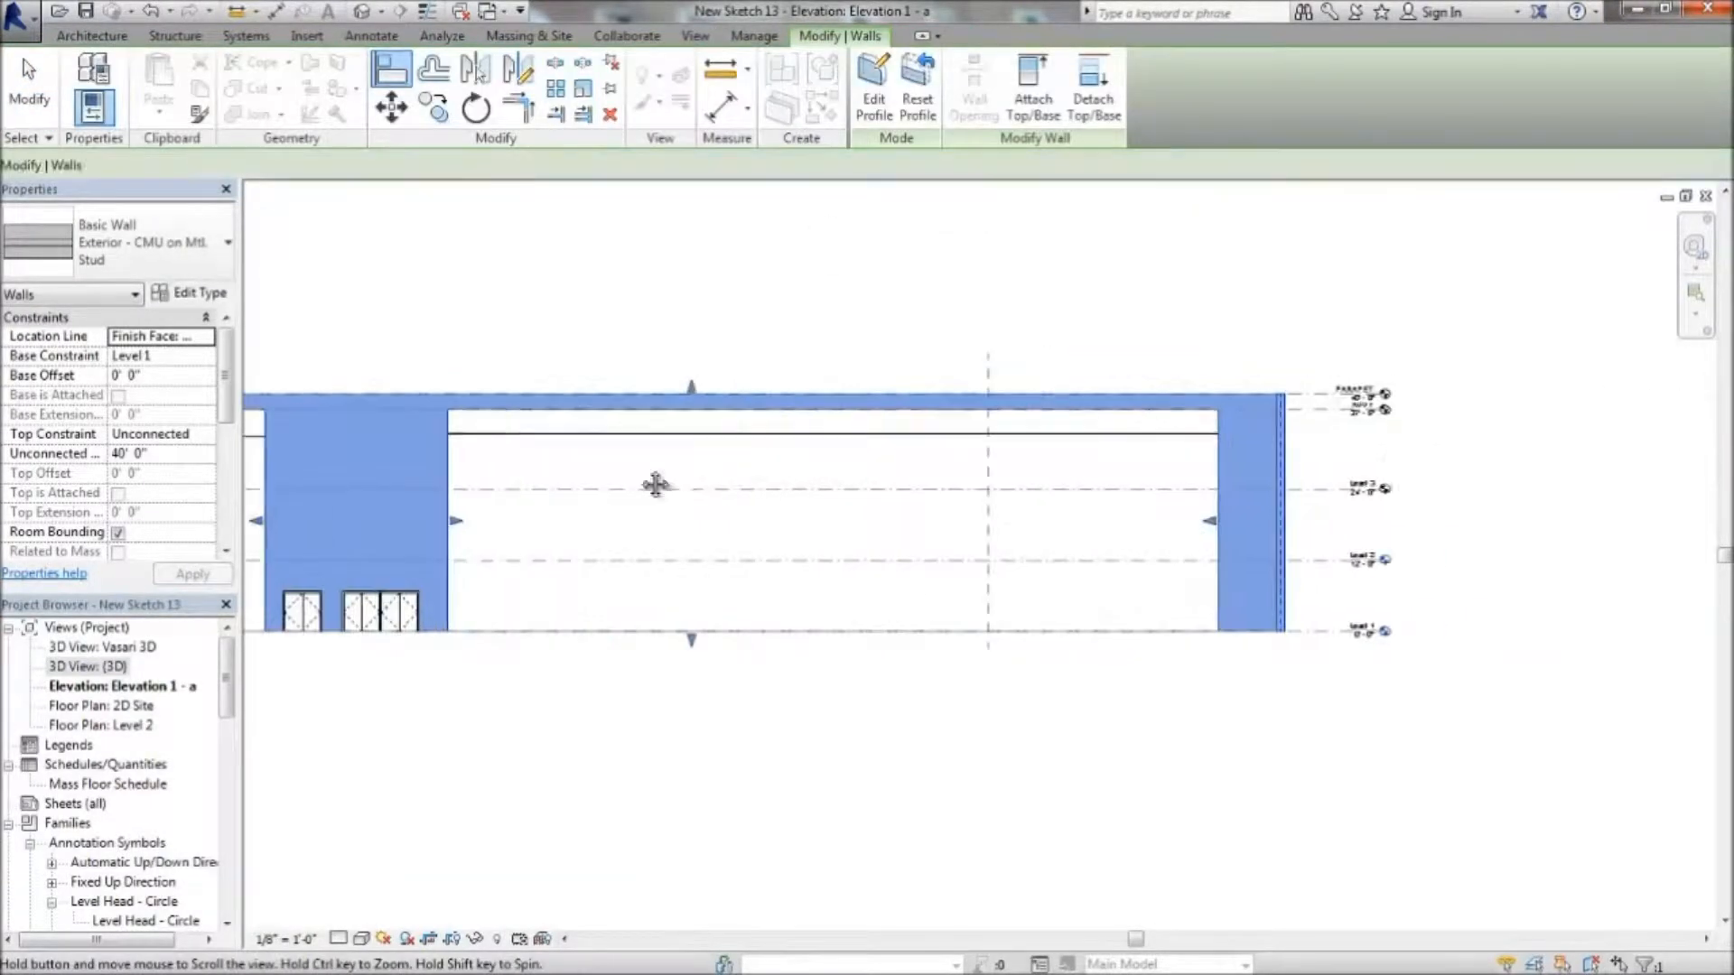
Set the long front curtain wall's top constraint to Up to level: ROOF
click(980, 440)
click(206, 411)
click(207, 397)
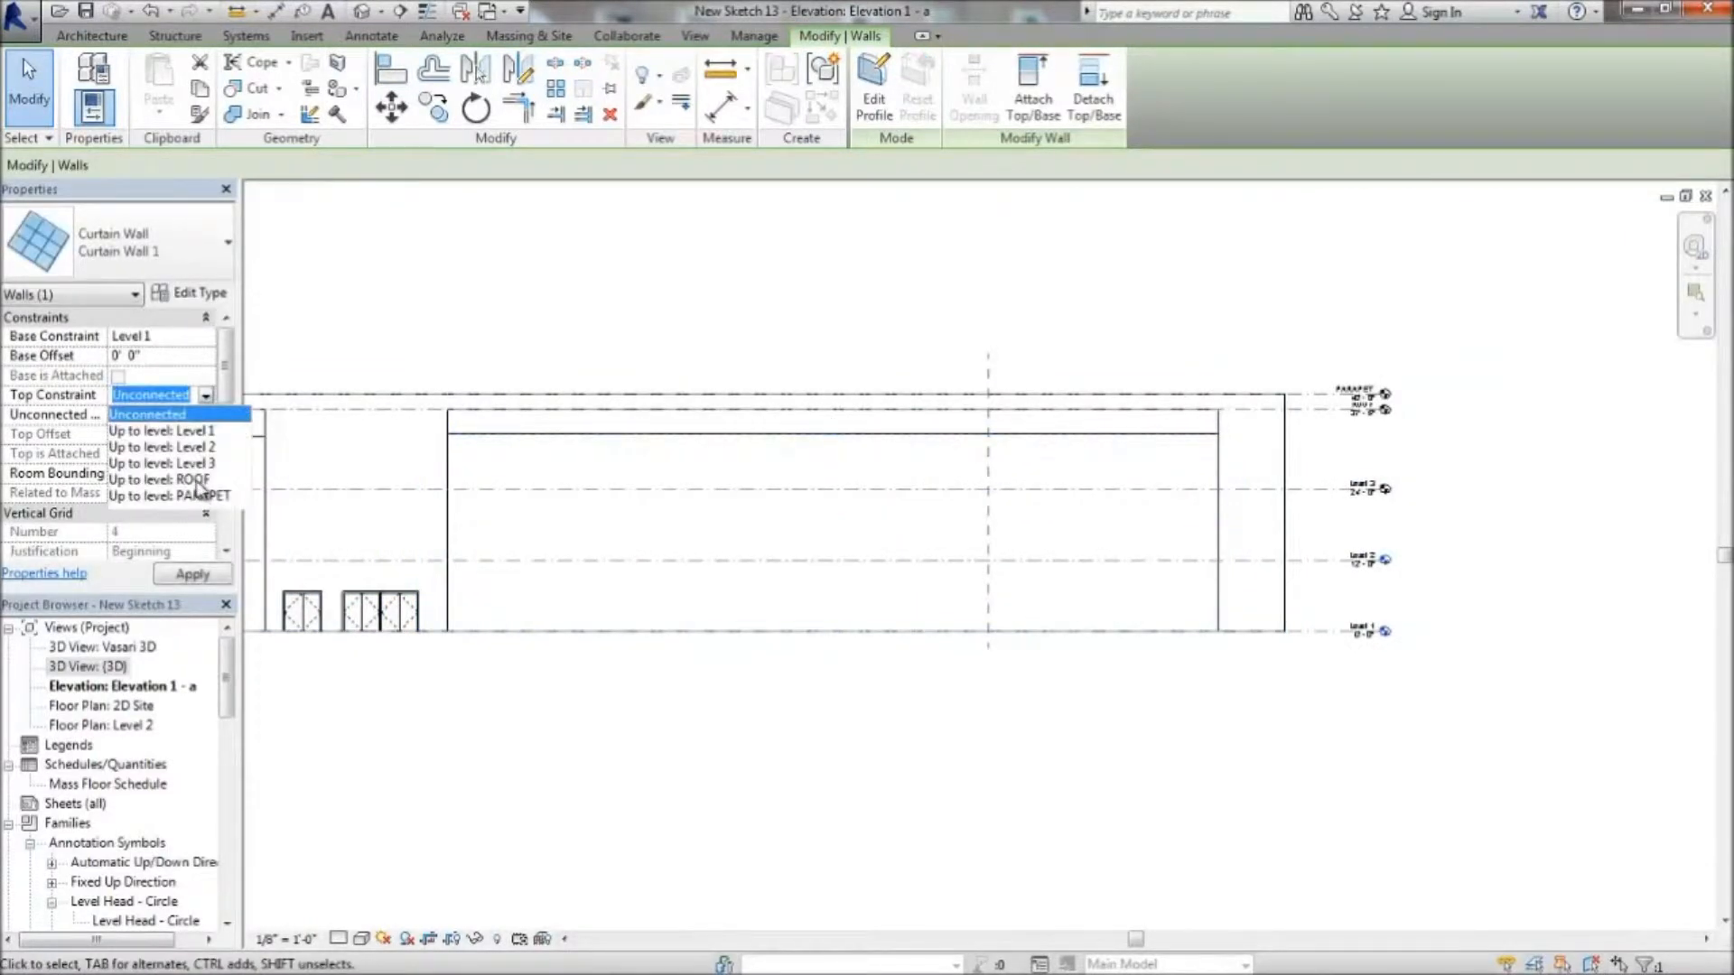
click(199, 481)
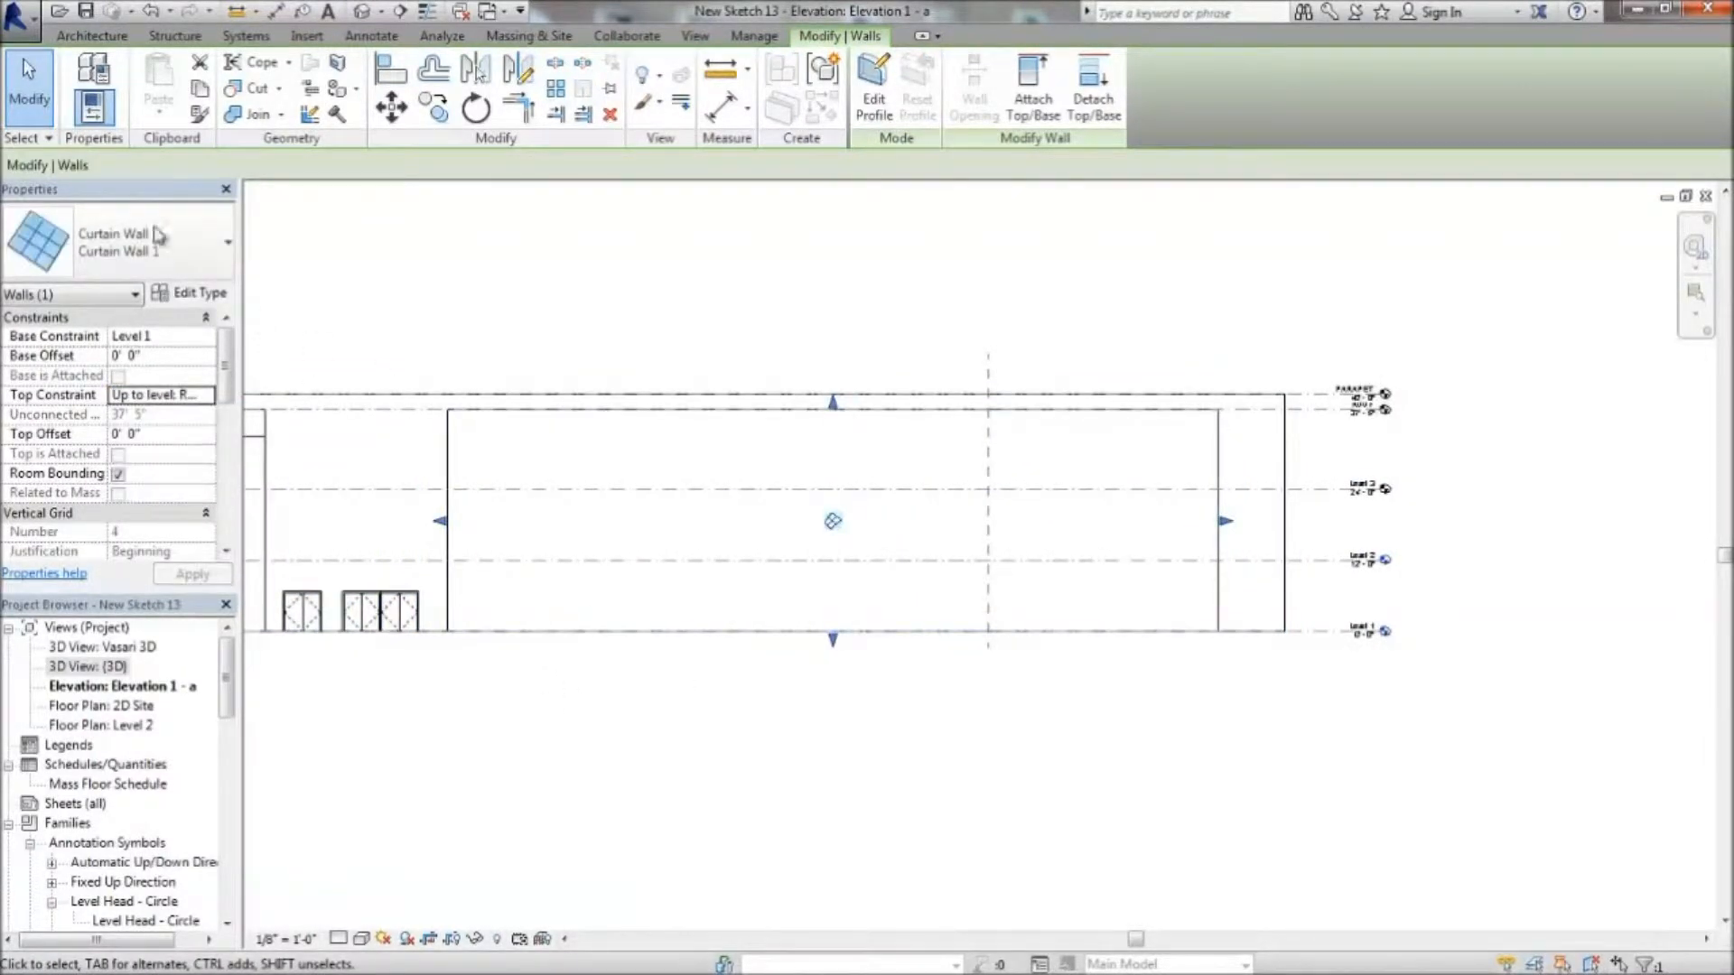
Set Curtain Wall 1's vertical grid to Fixed Distance with 6' 6" spacing, adjusted for mullion size
click(204, 296)
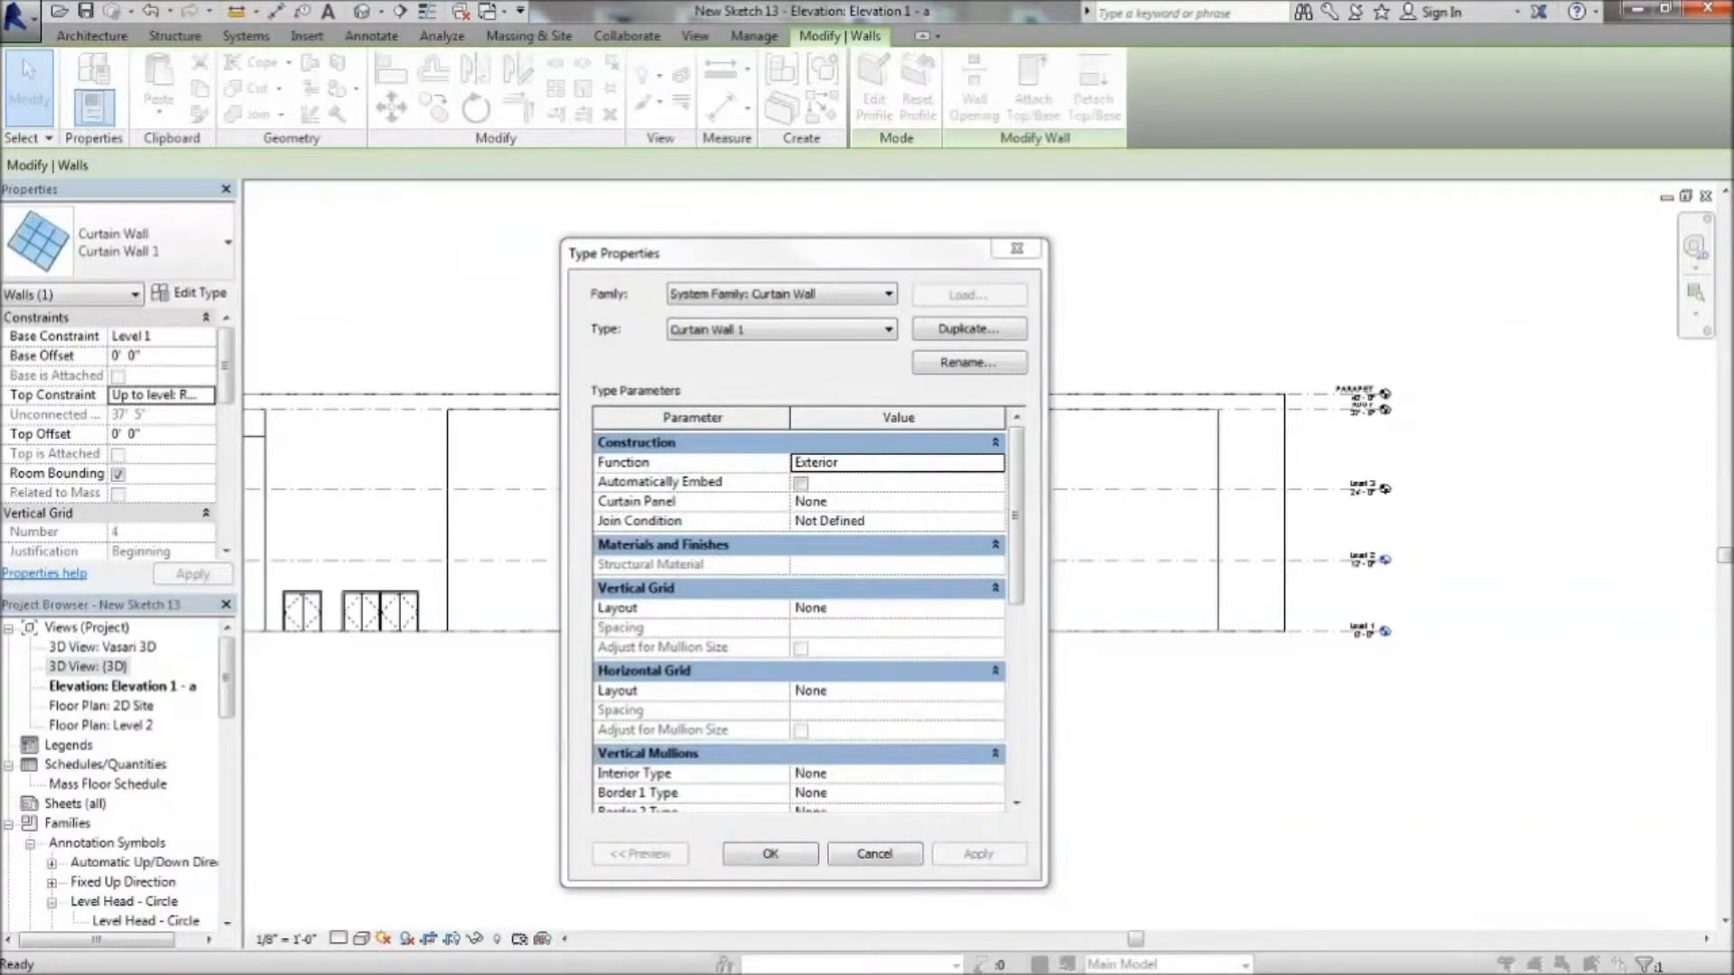
click(994, 611)
click(993, 611)
click(828, 636)
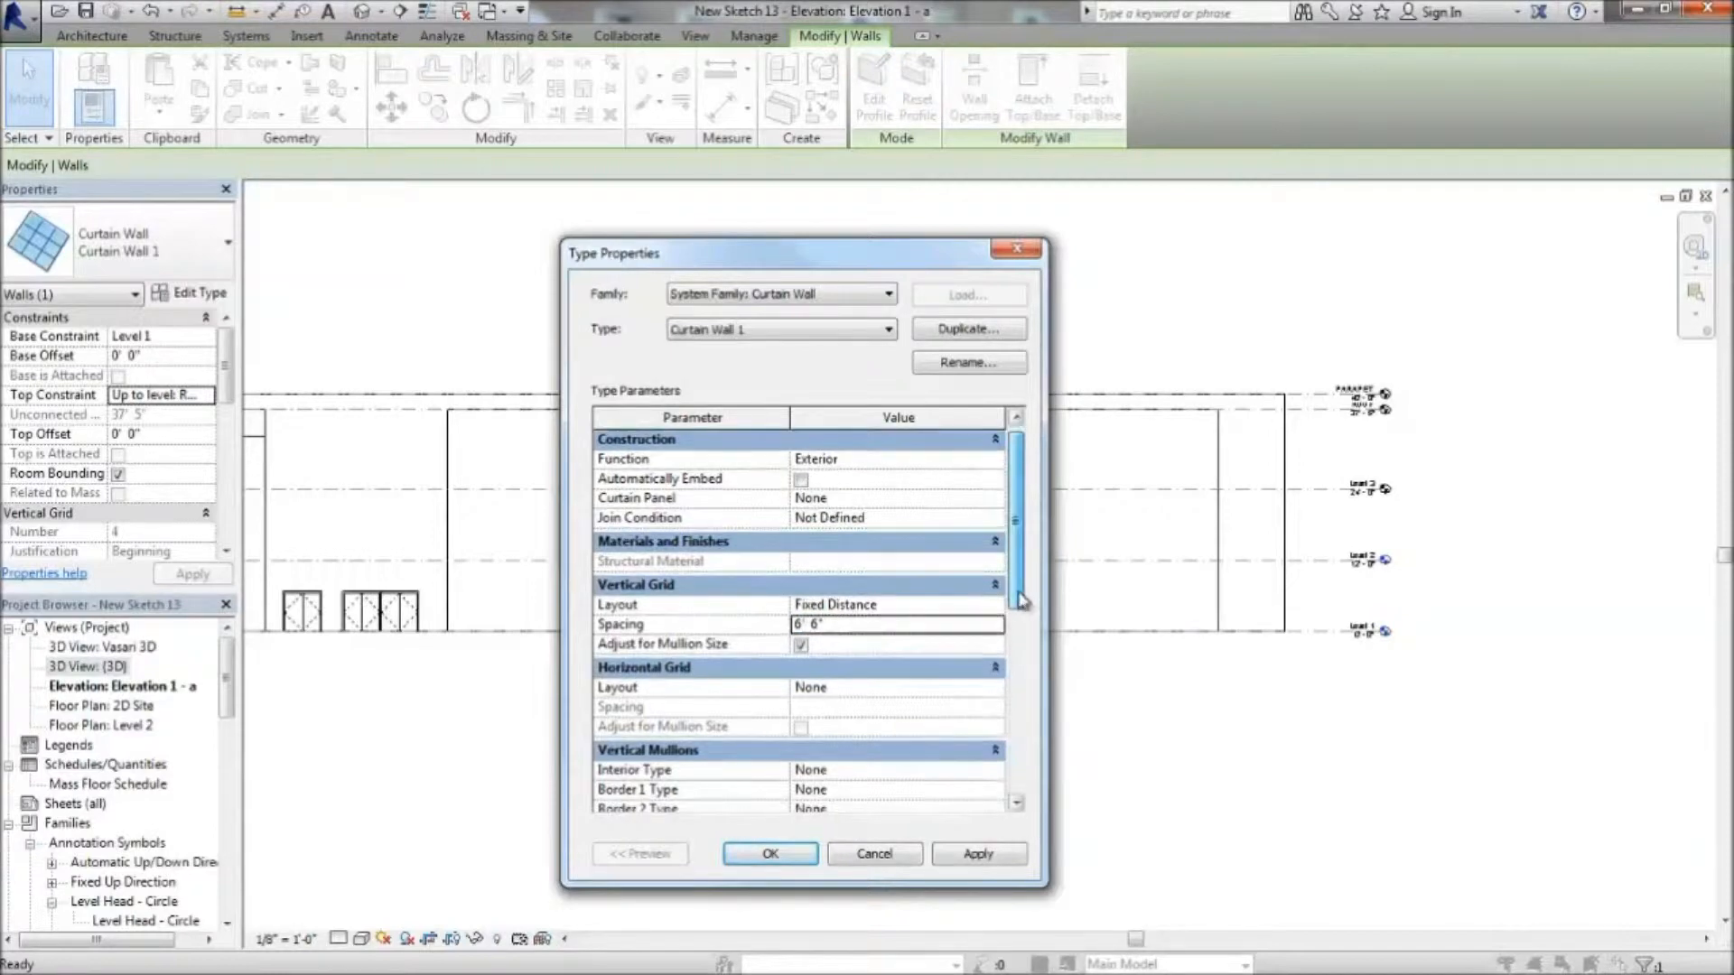
Set Curtain Wall 1's horizontal grid to Fixed Distance with 4' 1" spacing, adjusted for mullion size
drag(1021, 599, 1020, 634)
click(987, 630)
click(964, 663)
click(944, 649)
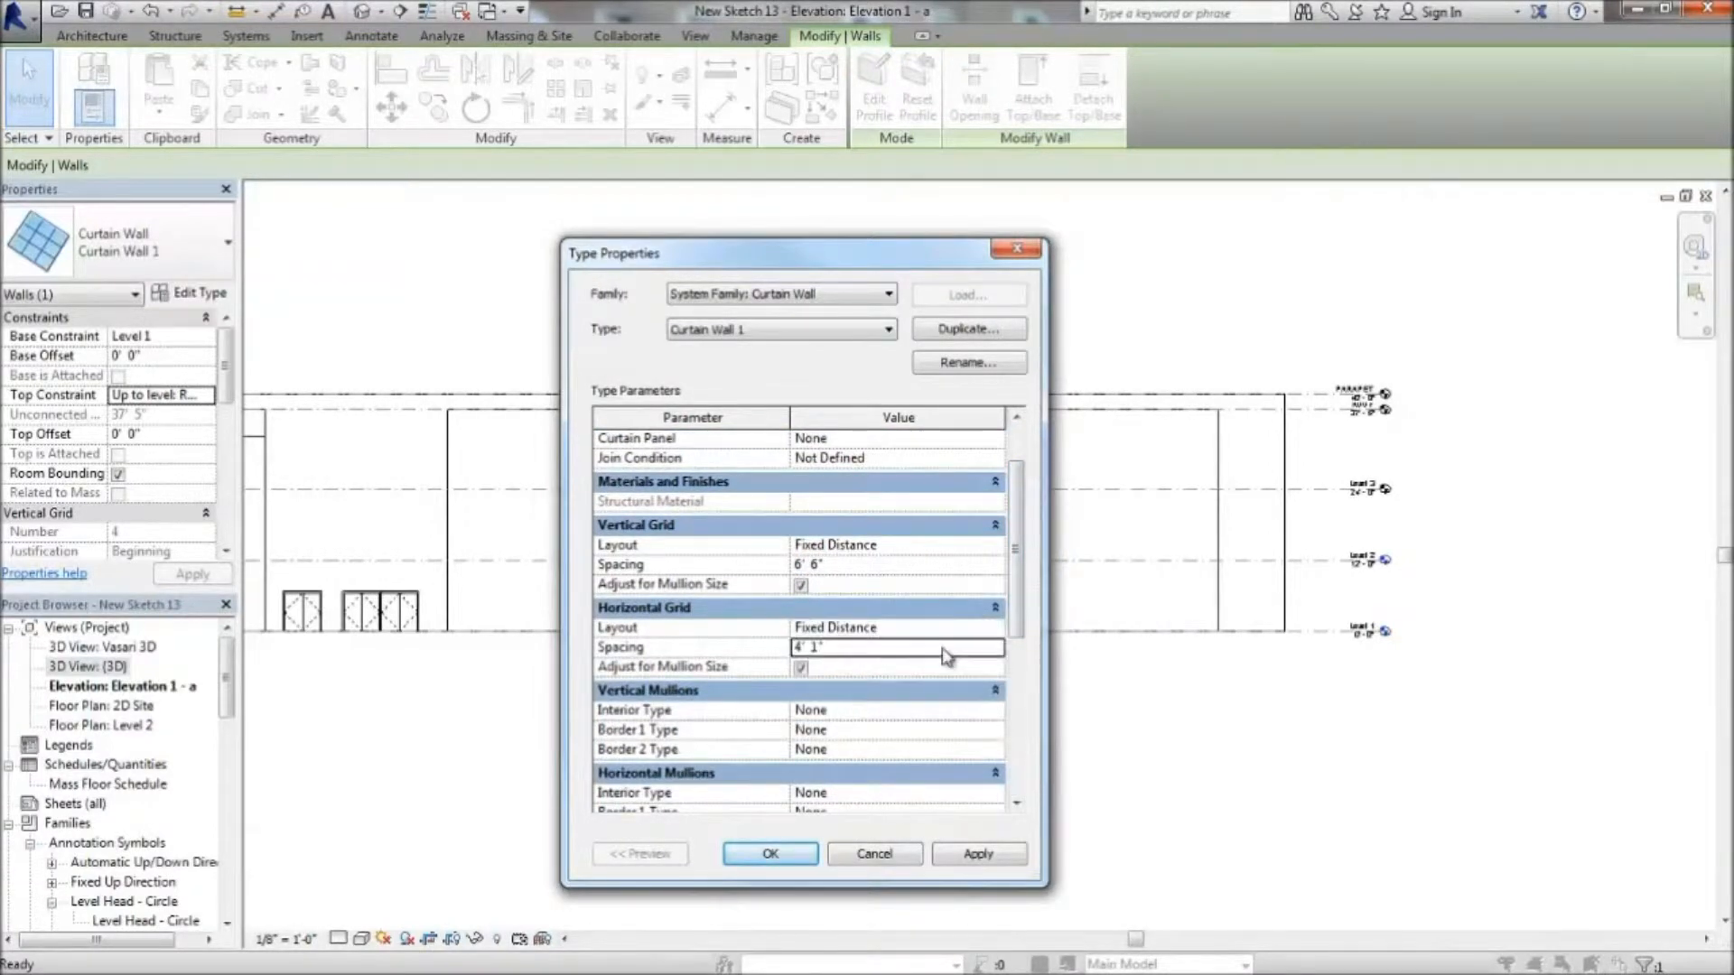
key(Return)
drag(1020, 552, 1020, 593)
click(998, 632)
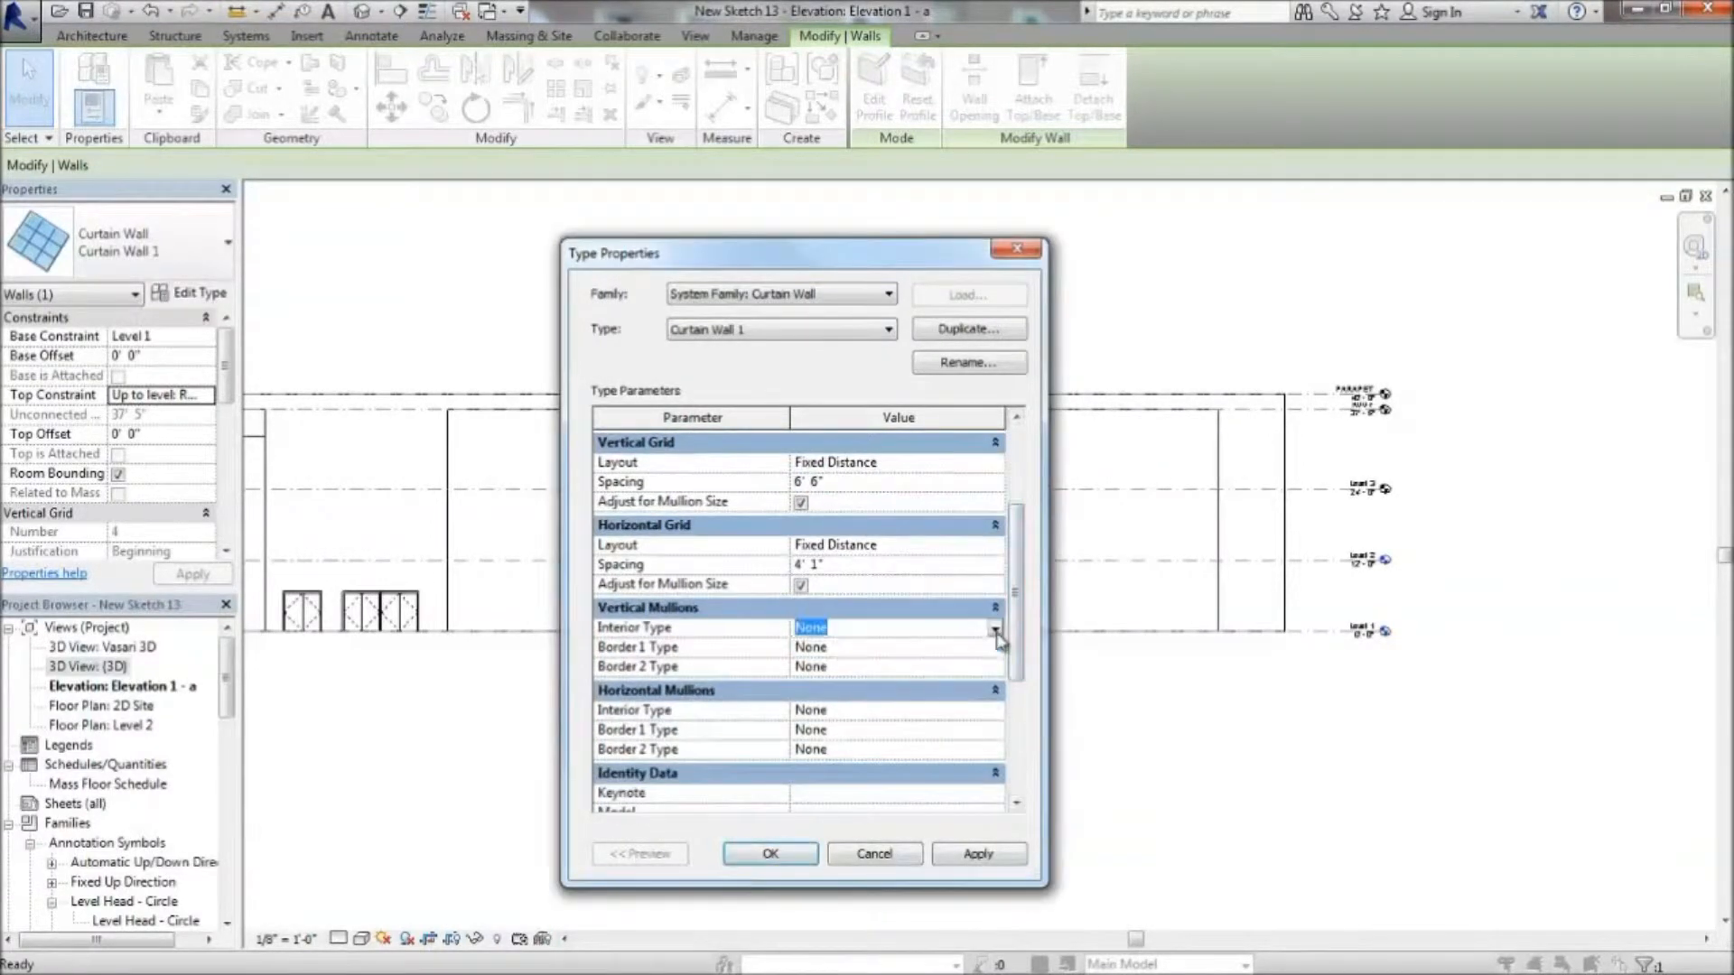
click(993, 667)
scroll(966, 682, up, 3)
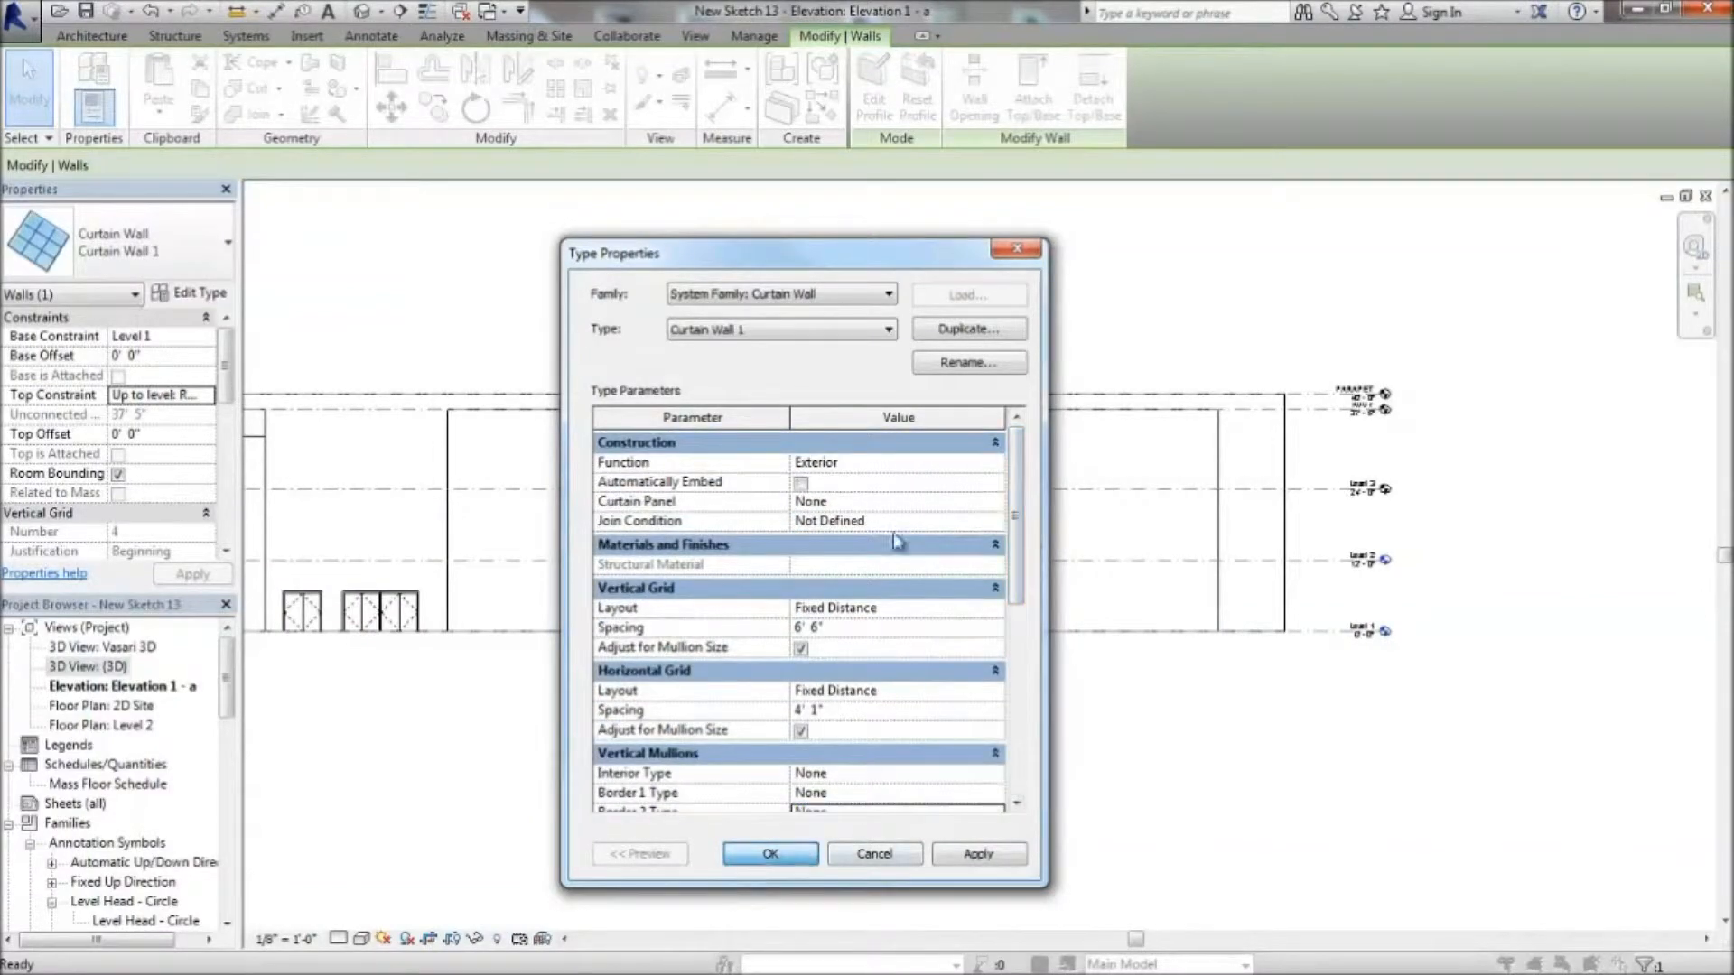
click(770, 853)
scroll(484, 541, down, 3)
key(Escape)
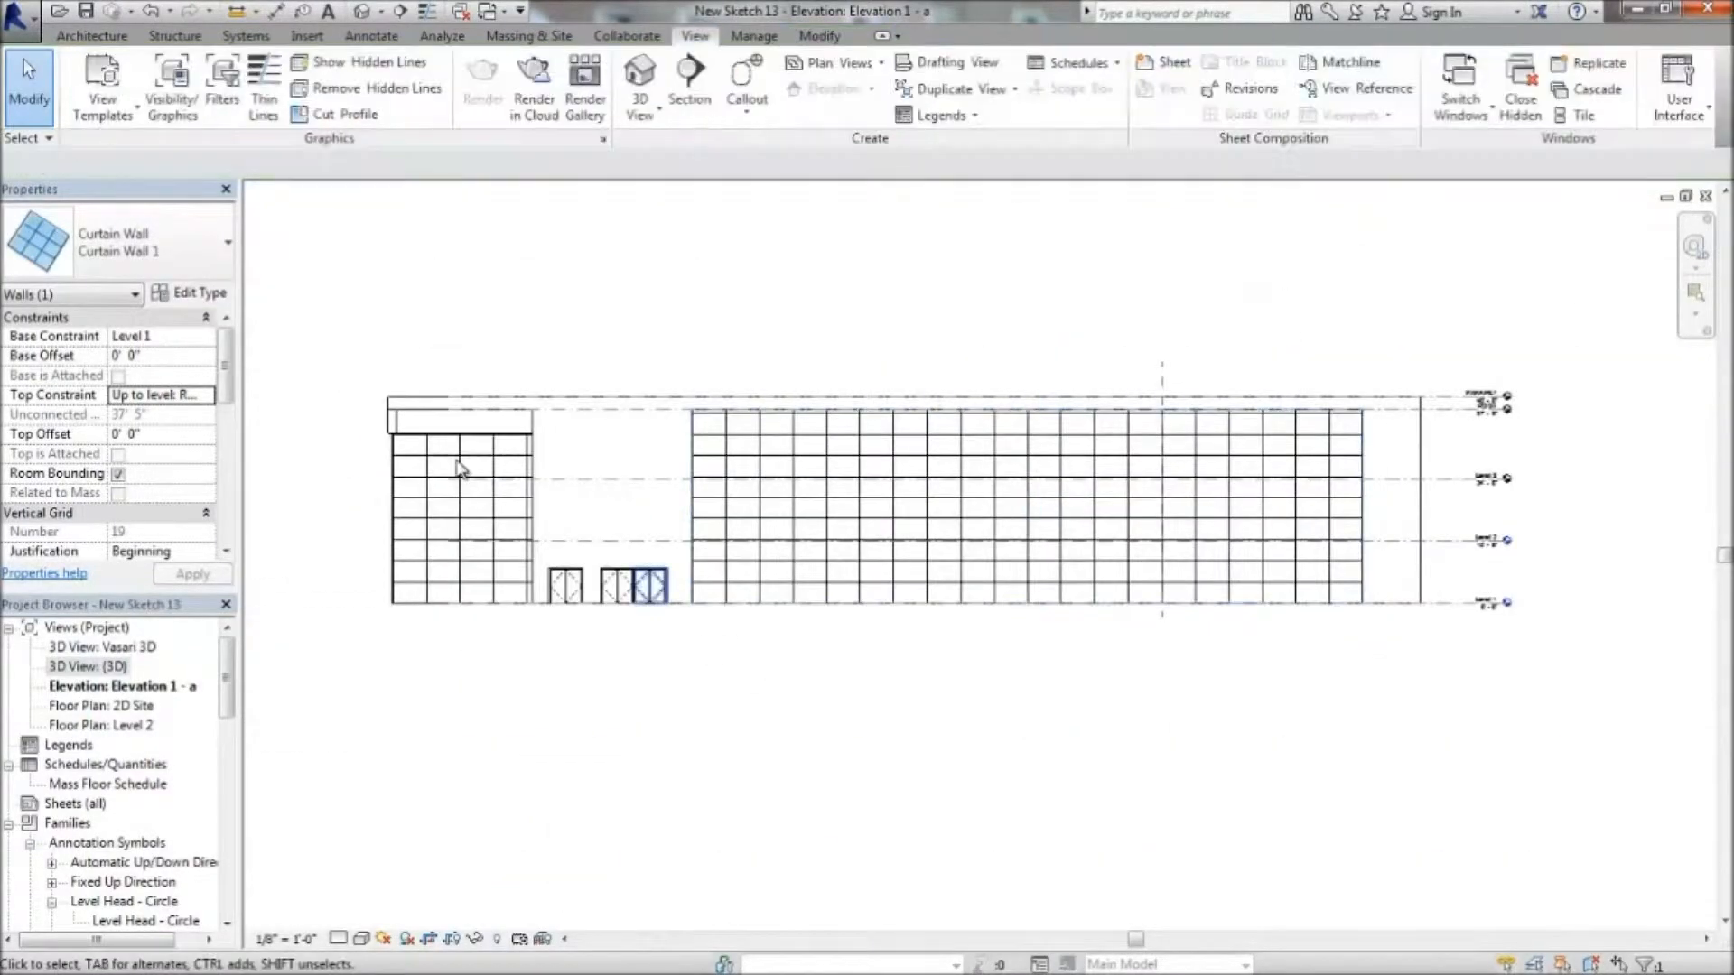
Set the short front curtain wall's top constraint to Up to level: ROOF
scroll(457, 461, up, 2)
click(458, 453)
key(Escape)
click(343, 425)
click(206, 395)
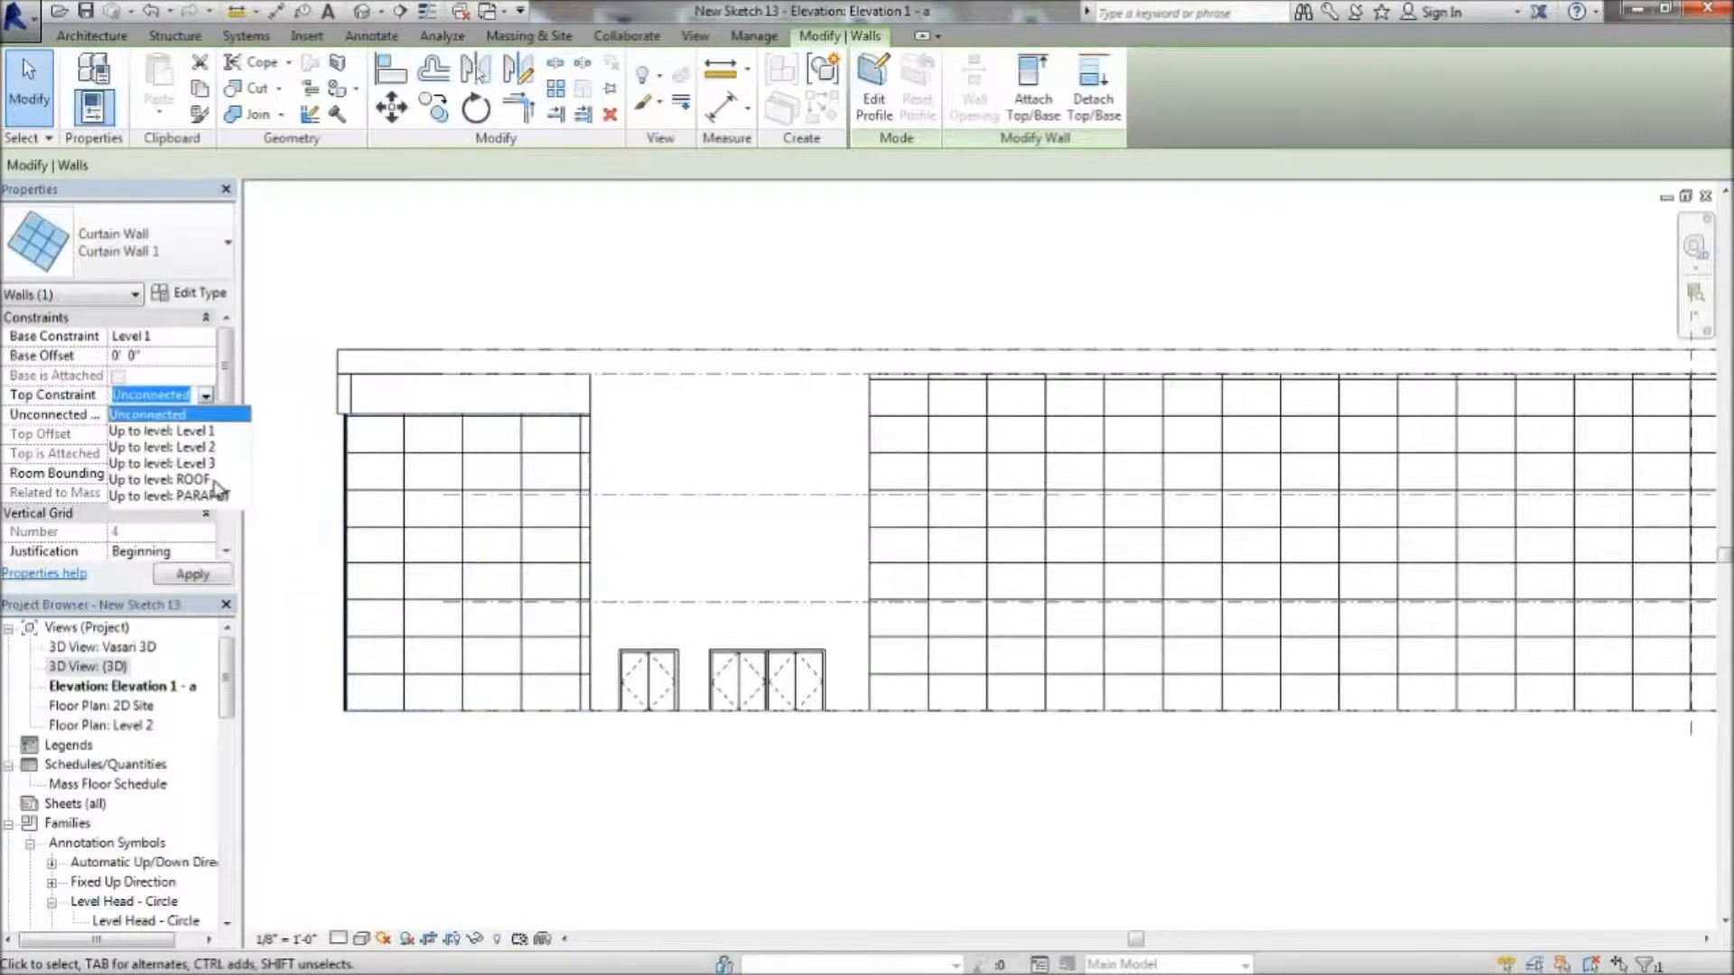
click(213, 480)
click(567, 292)
Create a rectangular Generic - 12" floor about 197' 4" by 57' on Level 2, snapped to the inner wall faces
scroll(752, 280, down, 1)
click(361, 12)
scroll(754, 364, down, 1)
shift+middle_drag(755, 364, 849, 397)
double_click(129, 726)
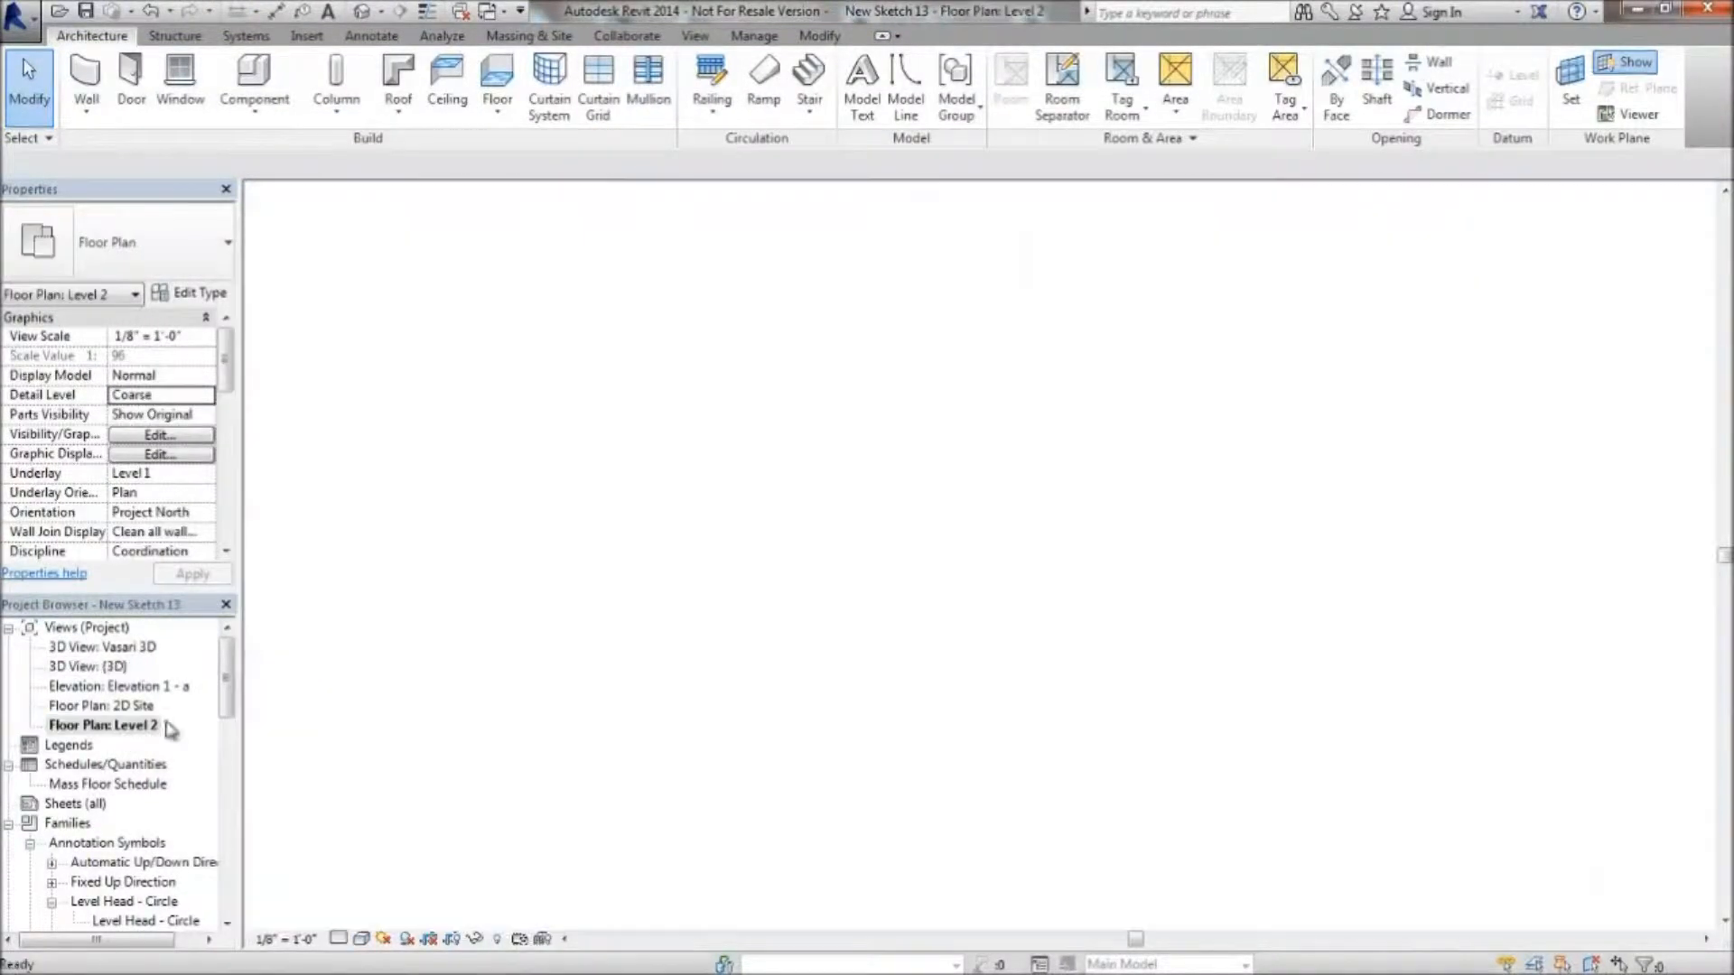
click(496, 85)
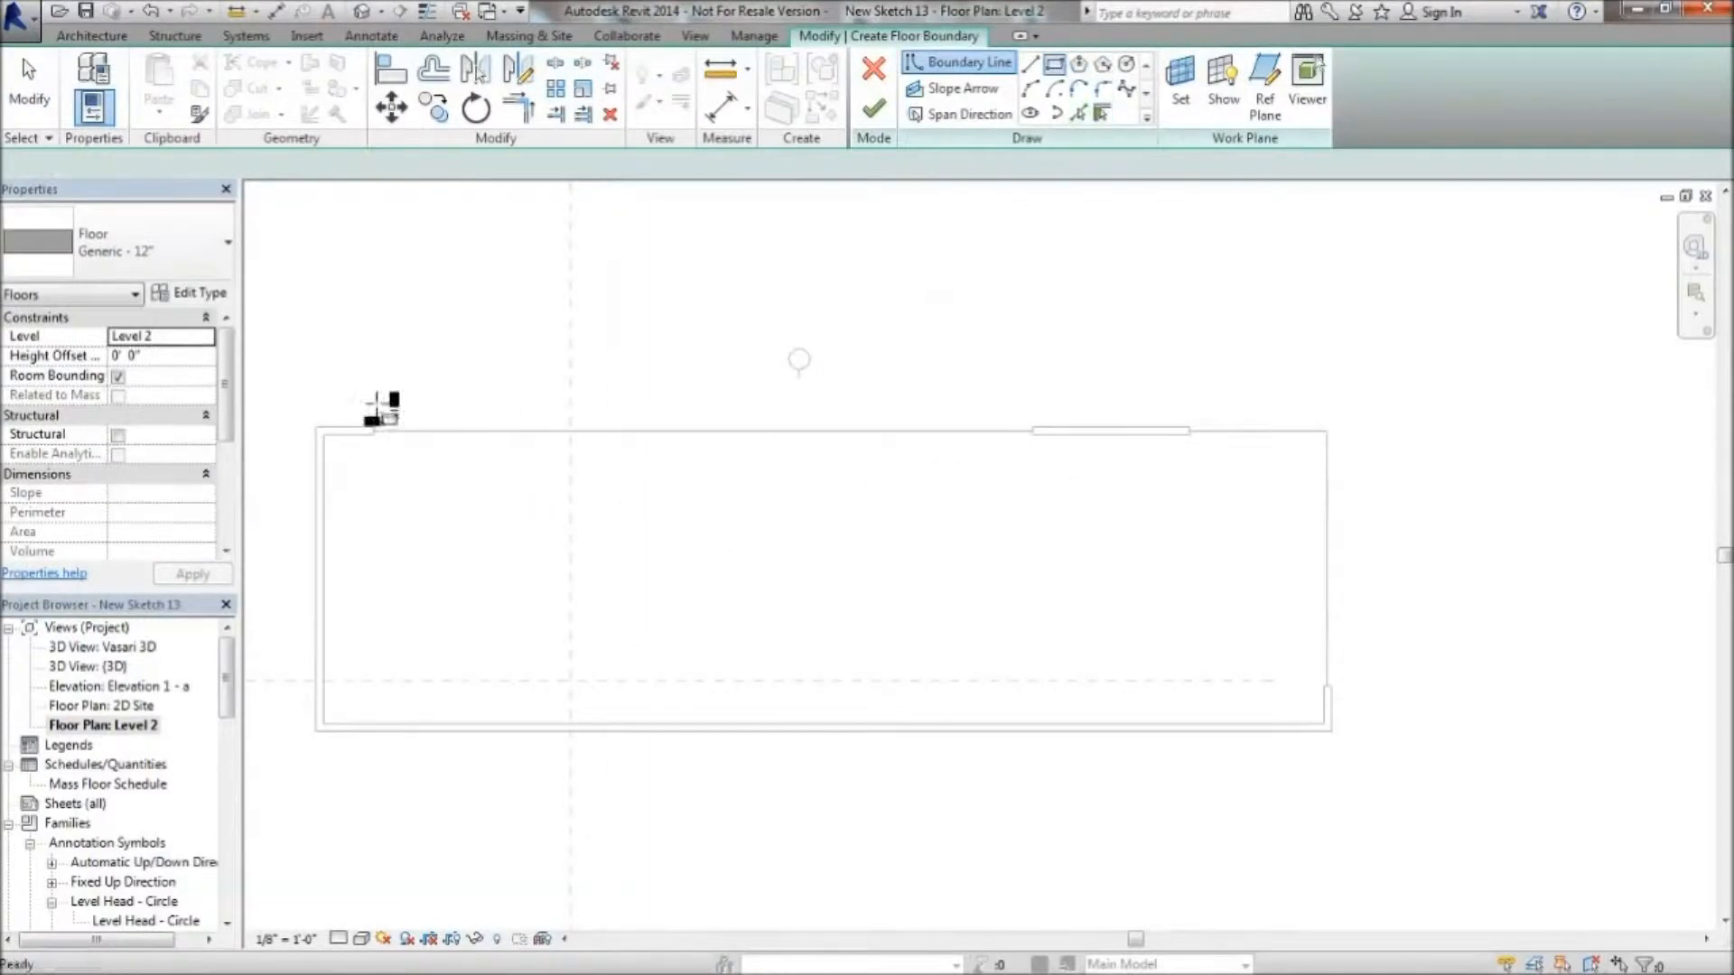
click(323, 432)
click(1325, 725)
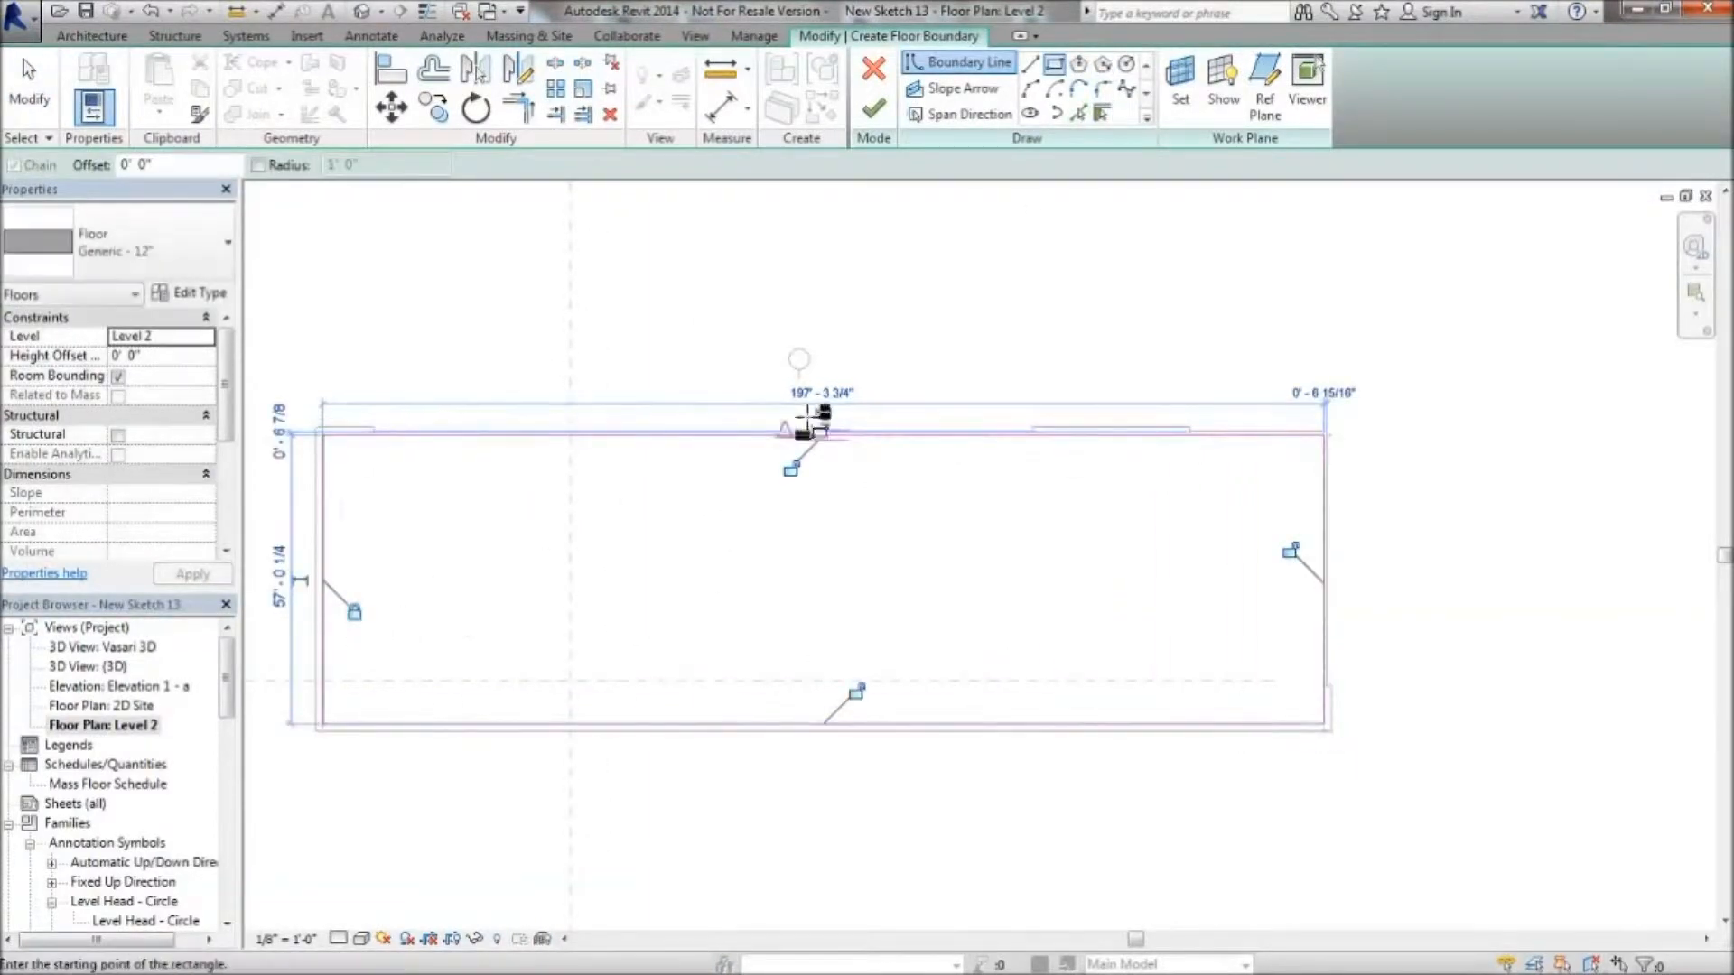
click(873, 108)
In the 3D view, copy the Level 2 floor and paste it aligned to Level 3
click(362, 12)
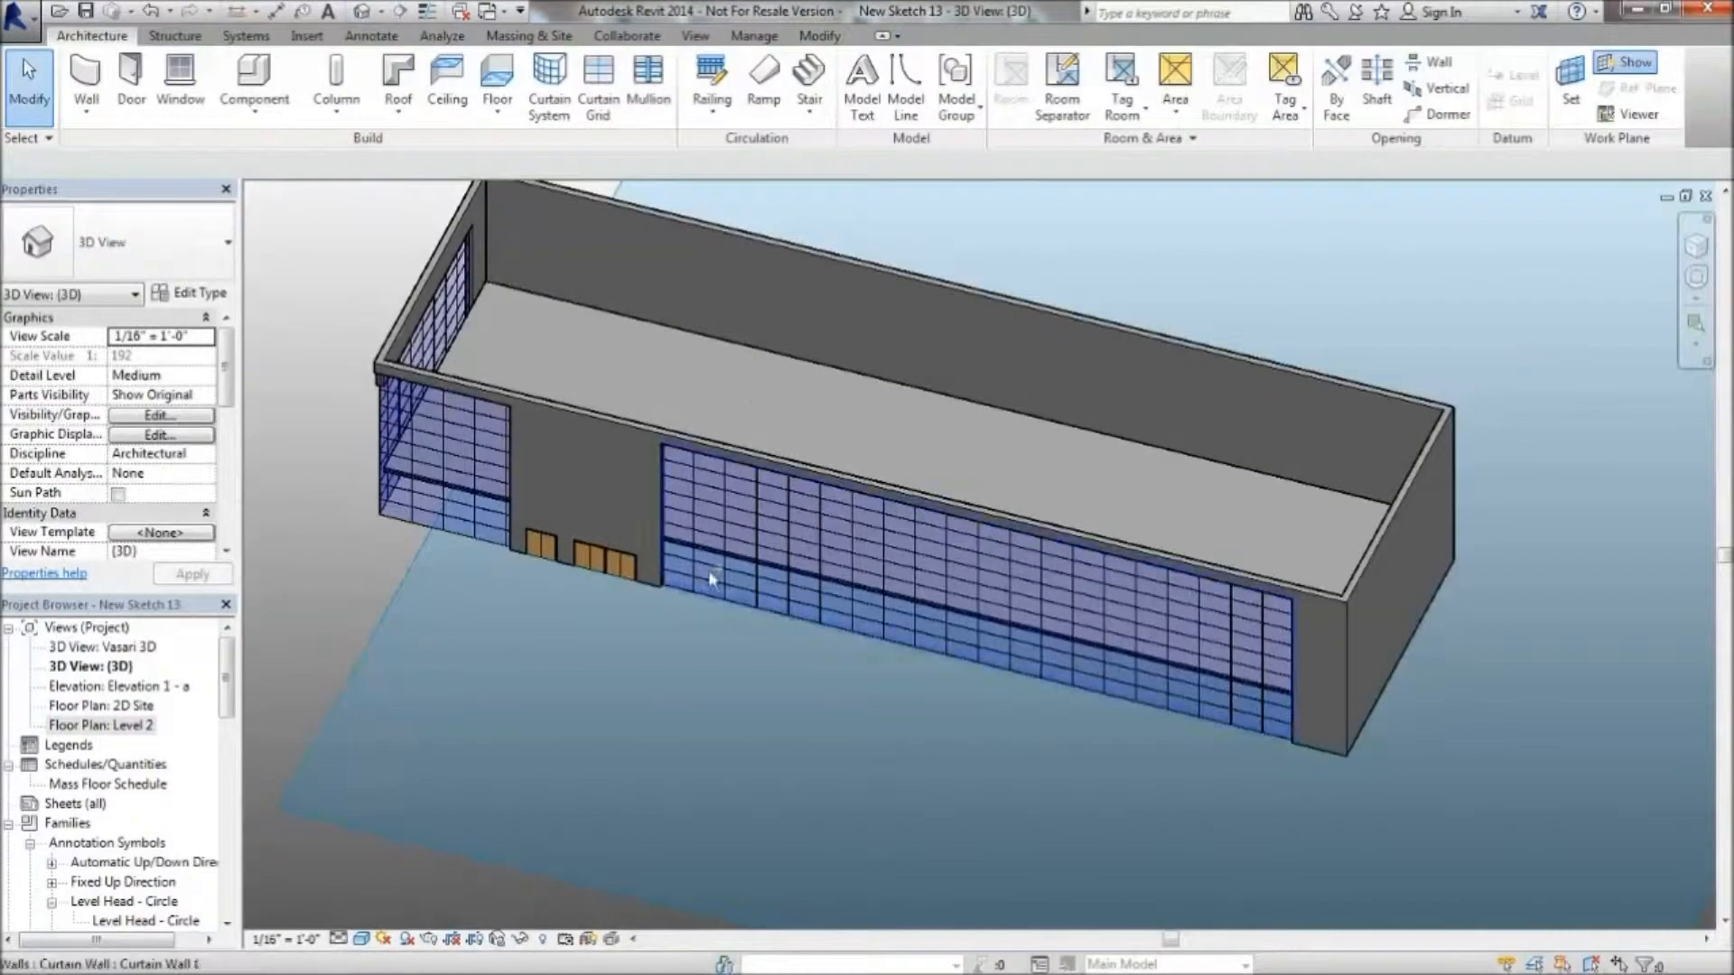
click(491, 493)
click(199, 89)
click(159, 108)
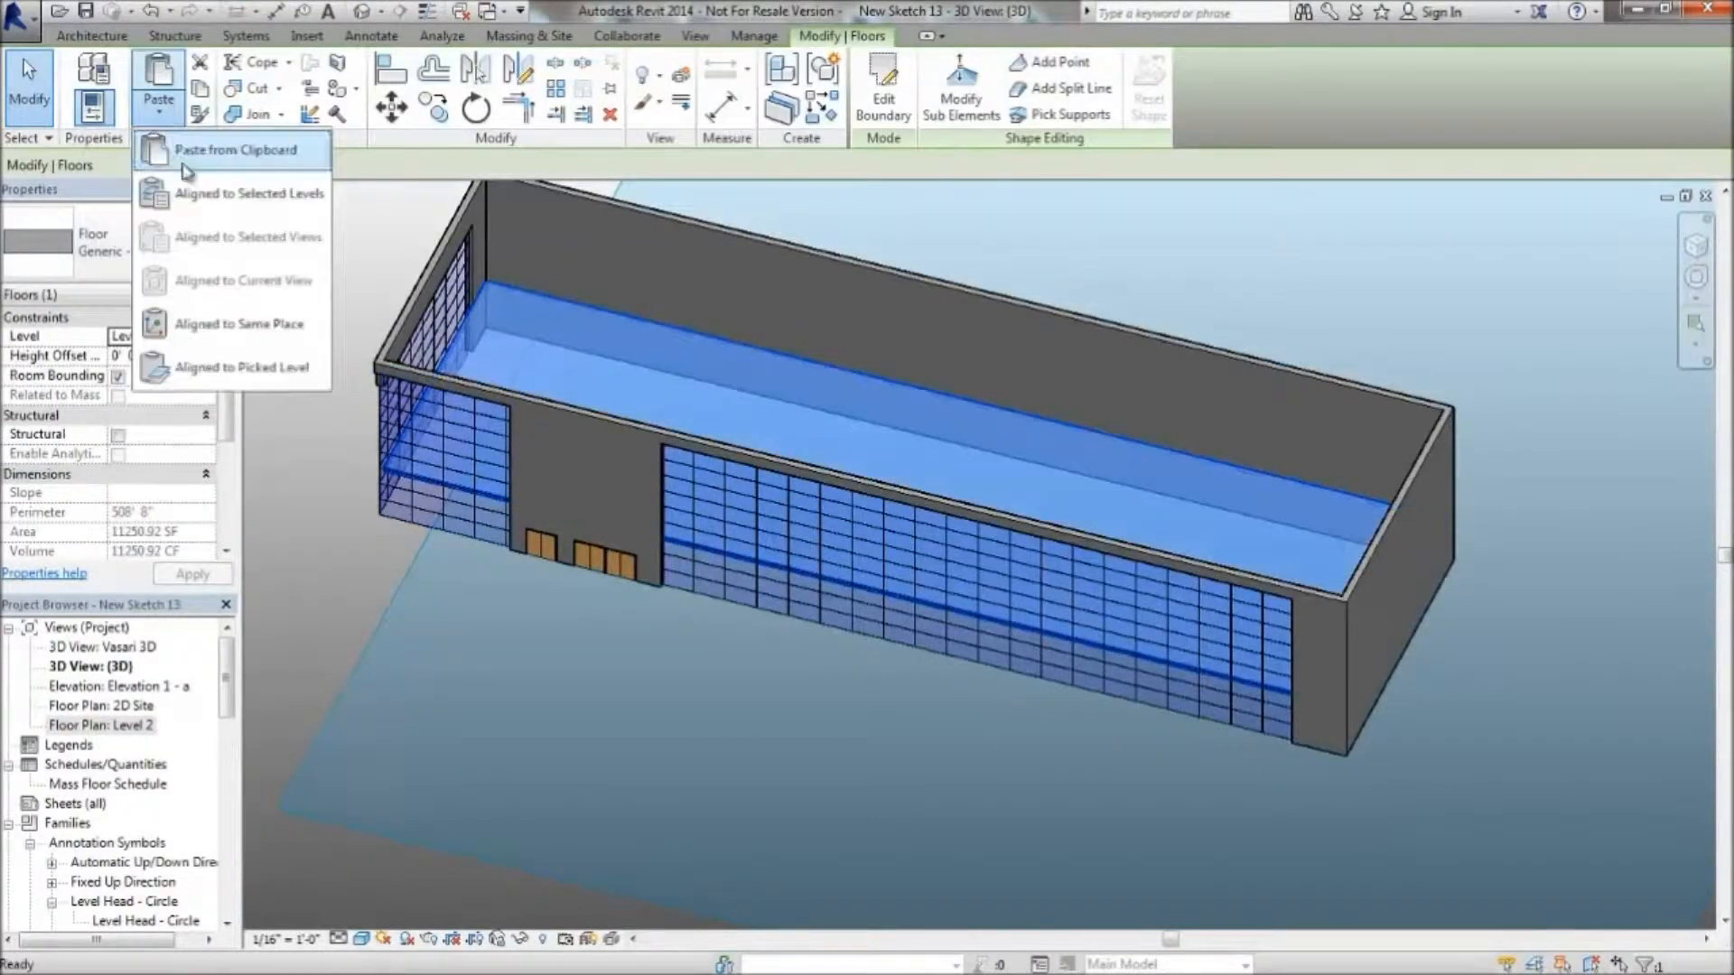
click(217, 193)
click(744, 378)
click(848, 642)
Open the front CMU wall's profile for editing in the Elevation 1 - a view
shift+middle_drag(851, 563, 1058, 753)
click(798, 684)
click(133, 705)
double_click(117, 686)
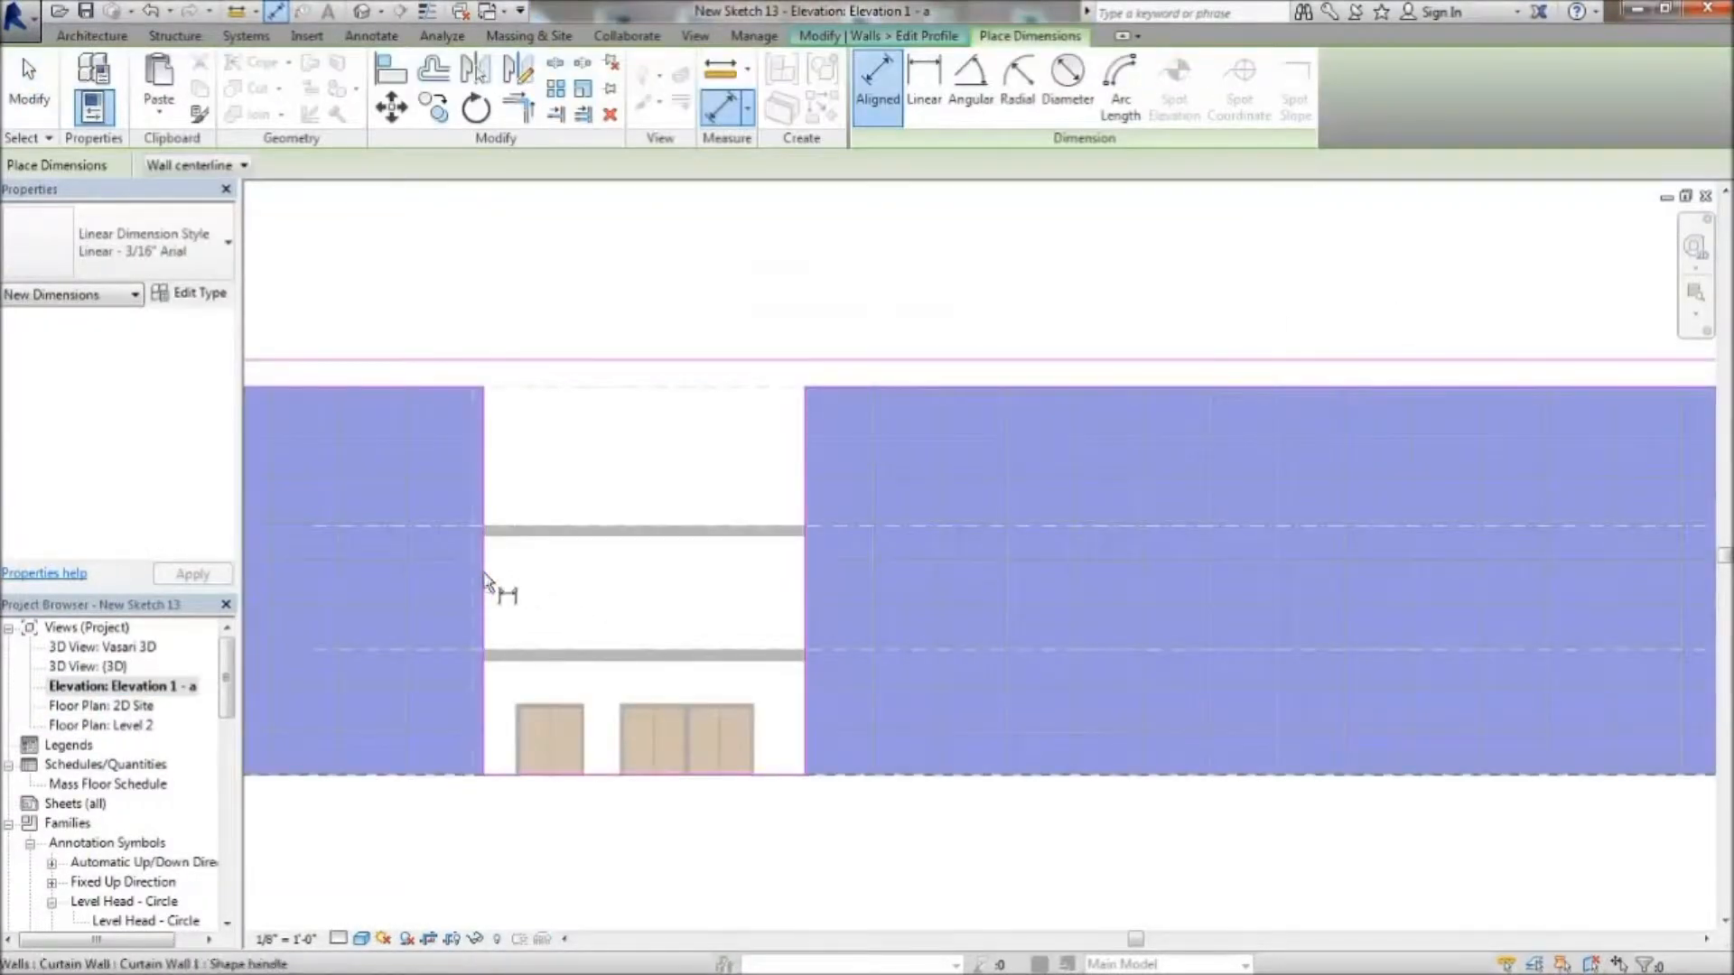
click(488, 582)
key(Escape)
key(Escape)
Move the long opening's edge nearest the doors 16' away from them and finish the wall profile
click(802, 572)
key(m)
key(v)
click(806, 564)
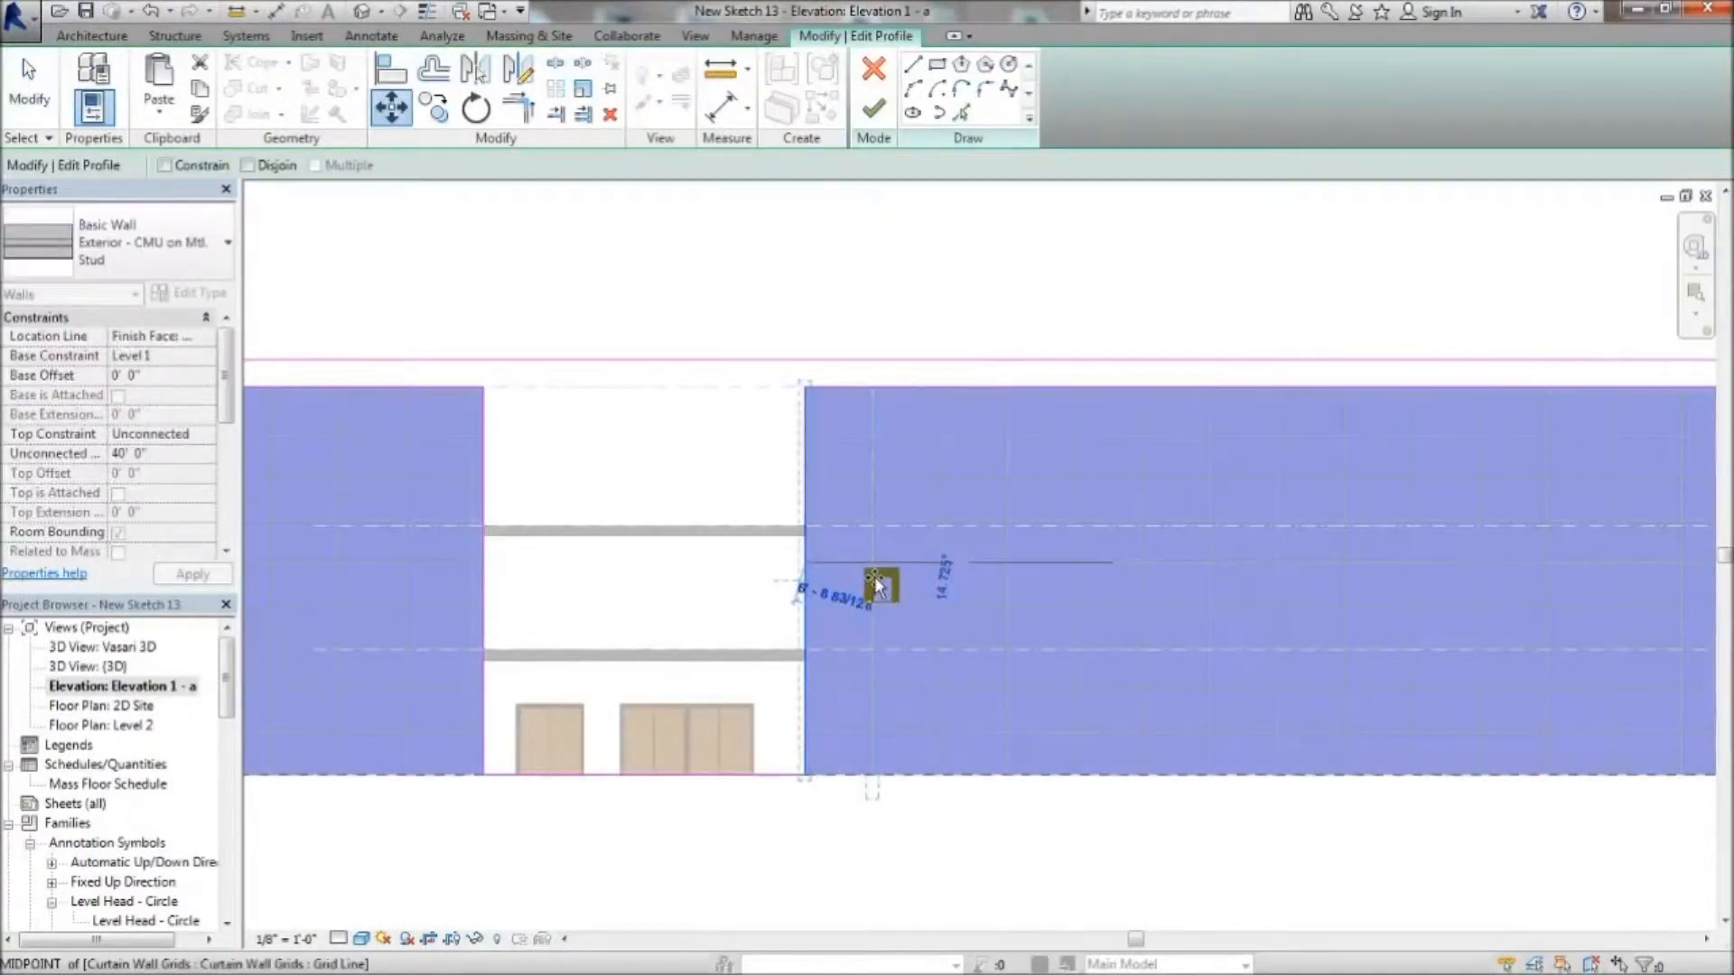
text(16)
key(Return)
click(873, 108)
middle_drag(1018, 758, 766, 734)
key(Escape)
click(766, 754)
key(Escape)
click(876, 367)
key(Escape)
In the Level 2 plan, shorten the long front curtain wall so its end meets the edge of the CMU wall
double_click(115, 725)
scroll(990, 430, up, 4)
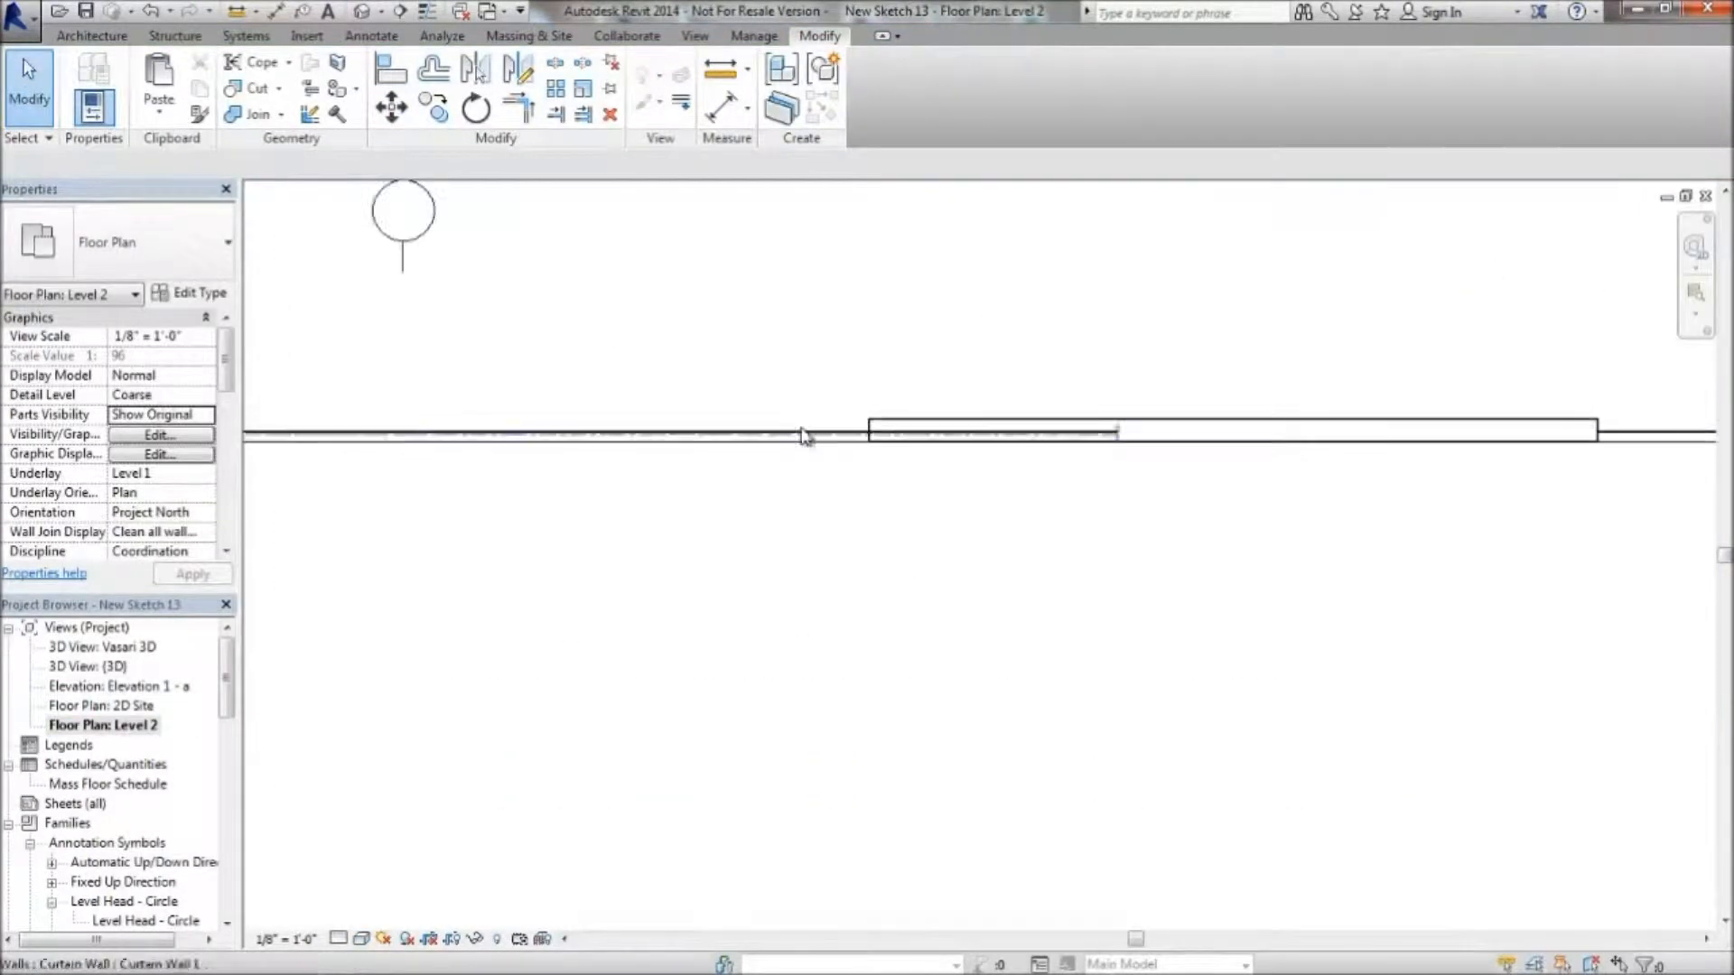
click(804, 430)
scroll(1118, 433, up, 2)
drag(1121, 433, 746, 424)
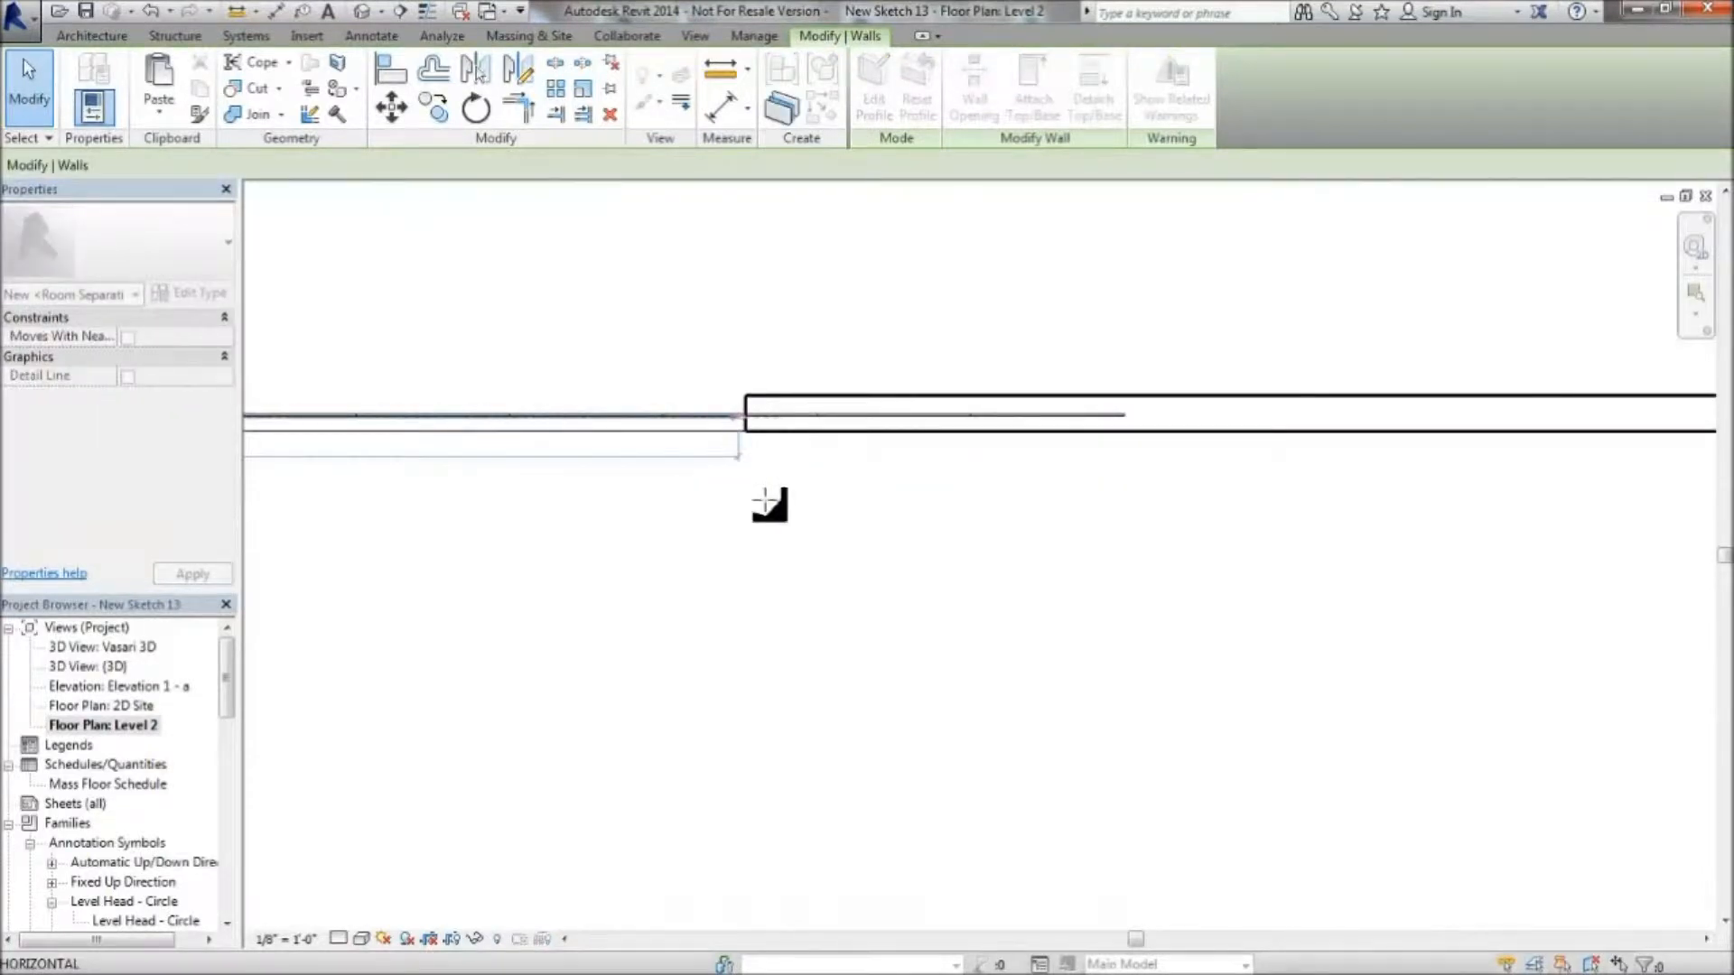
drag(765, 501, 763, 492)
key(Escape)
scroll(751, 406, up, 4)
Create new floor plan views for Level 3 and ROOF
click(362, 11)
shift+middle_drag(858, 728, 820, 459)
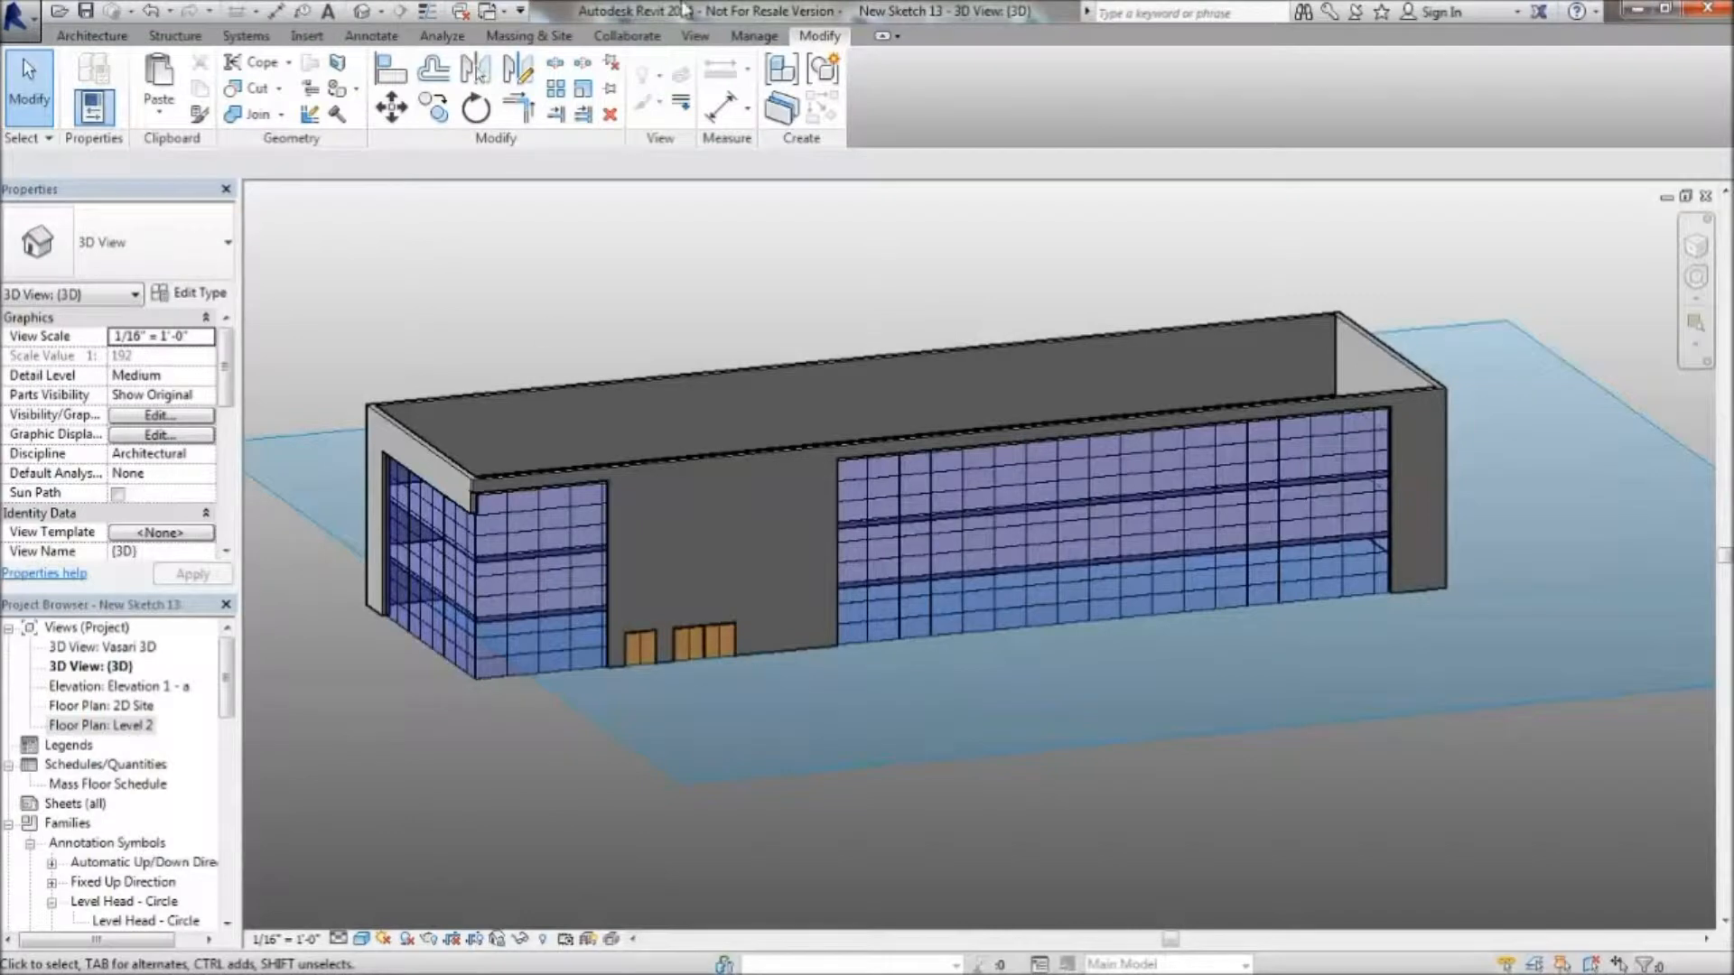
click(694, 35)
click(836, 62)
click(812, 104)
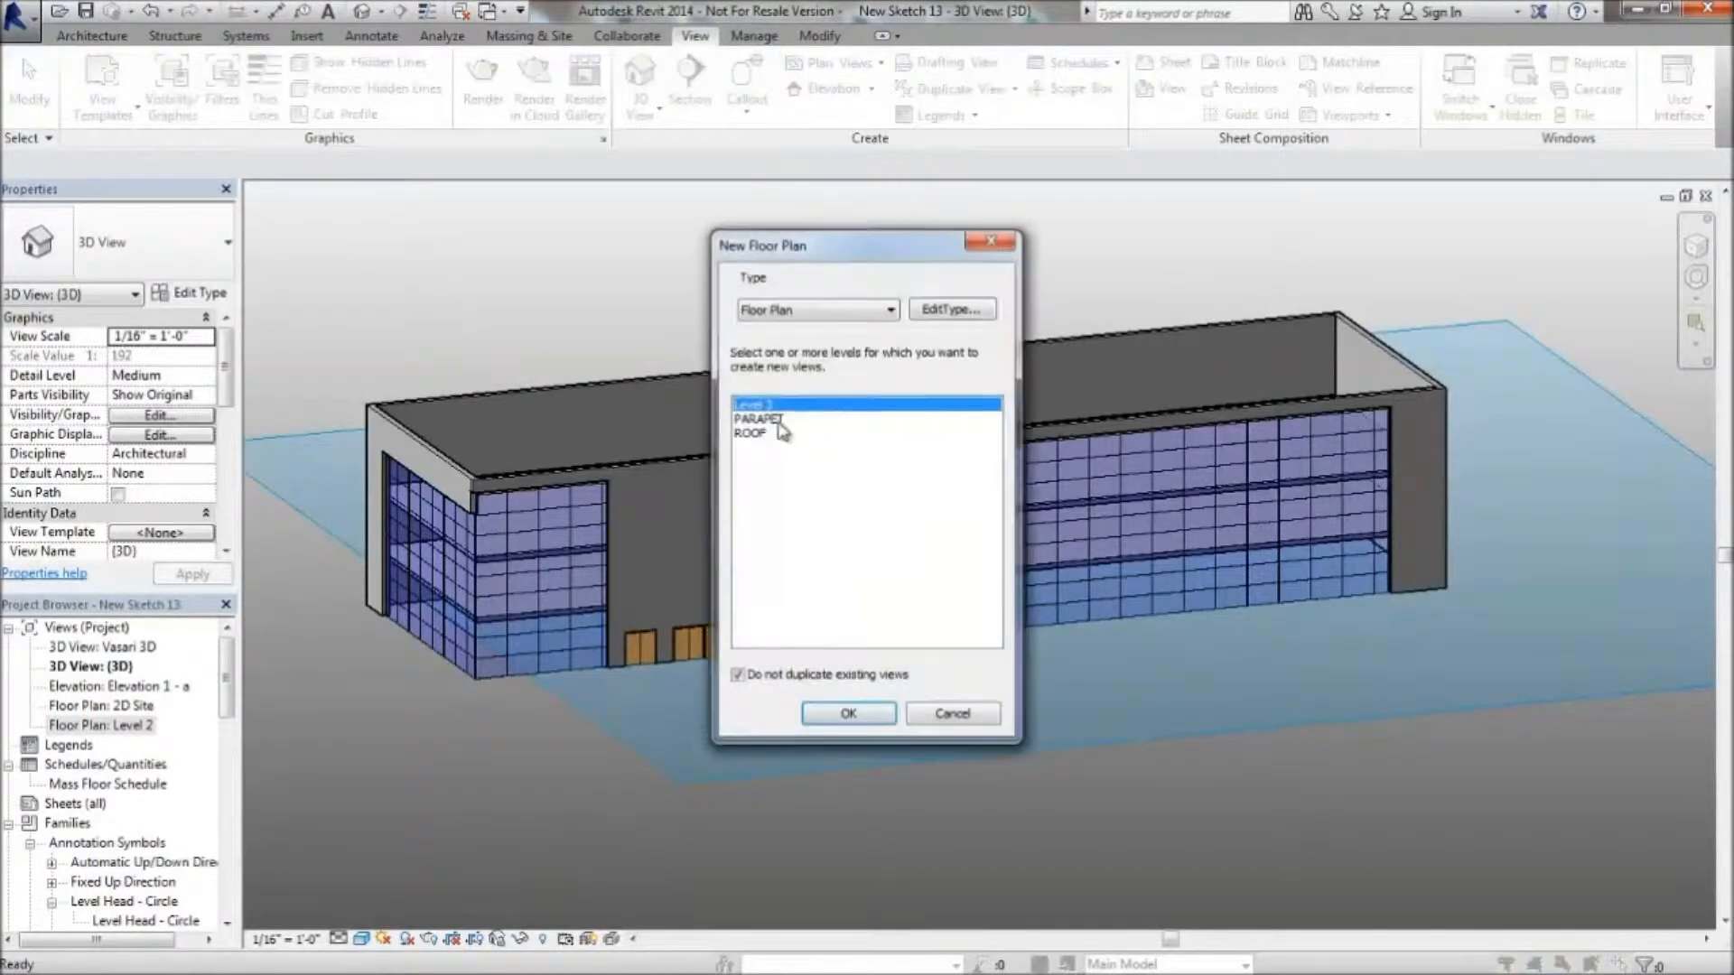
click(853, 714)
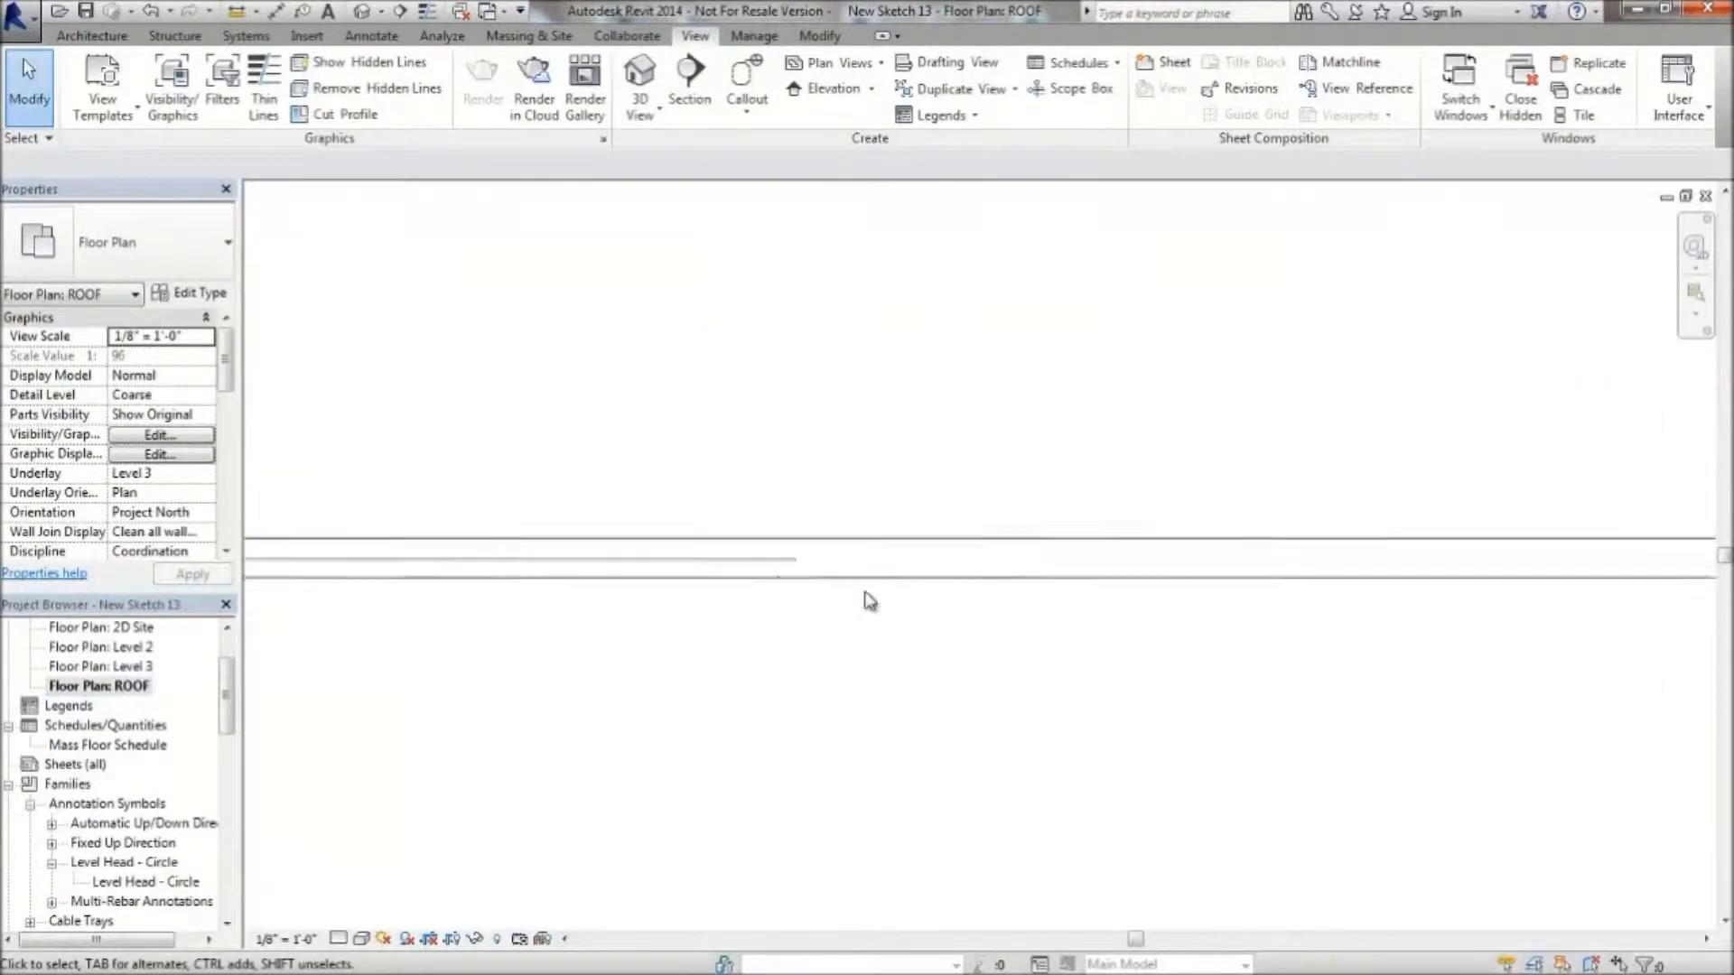
Create a flat roof on the ROOF level from a rectangular footprint about 197' by 58' 6" following the walls
scroll(645, 667, up, 3)
click(92, 36)
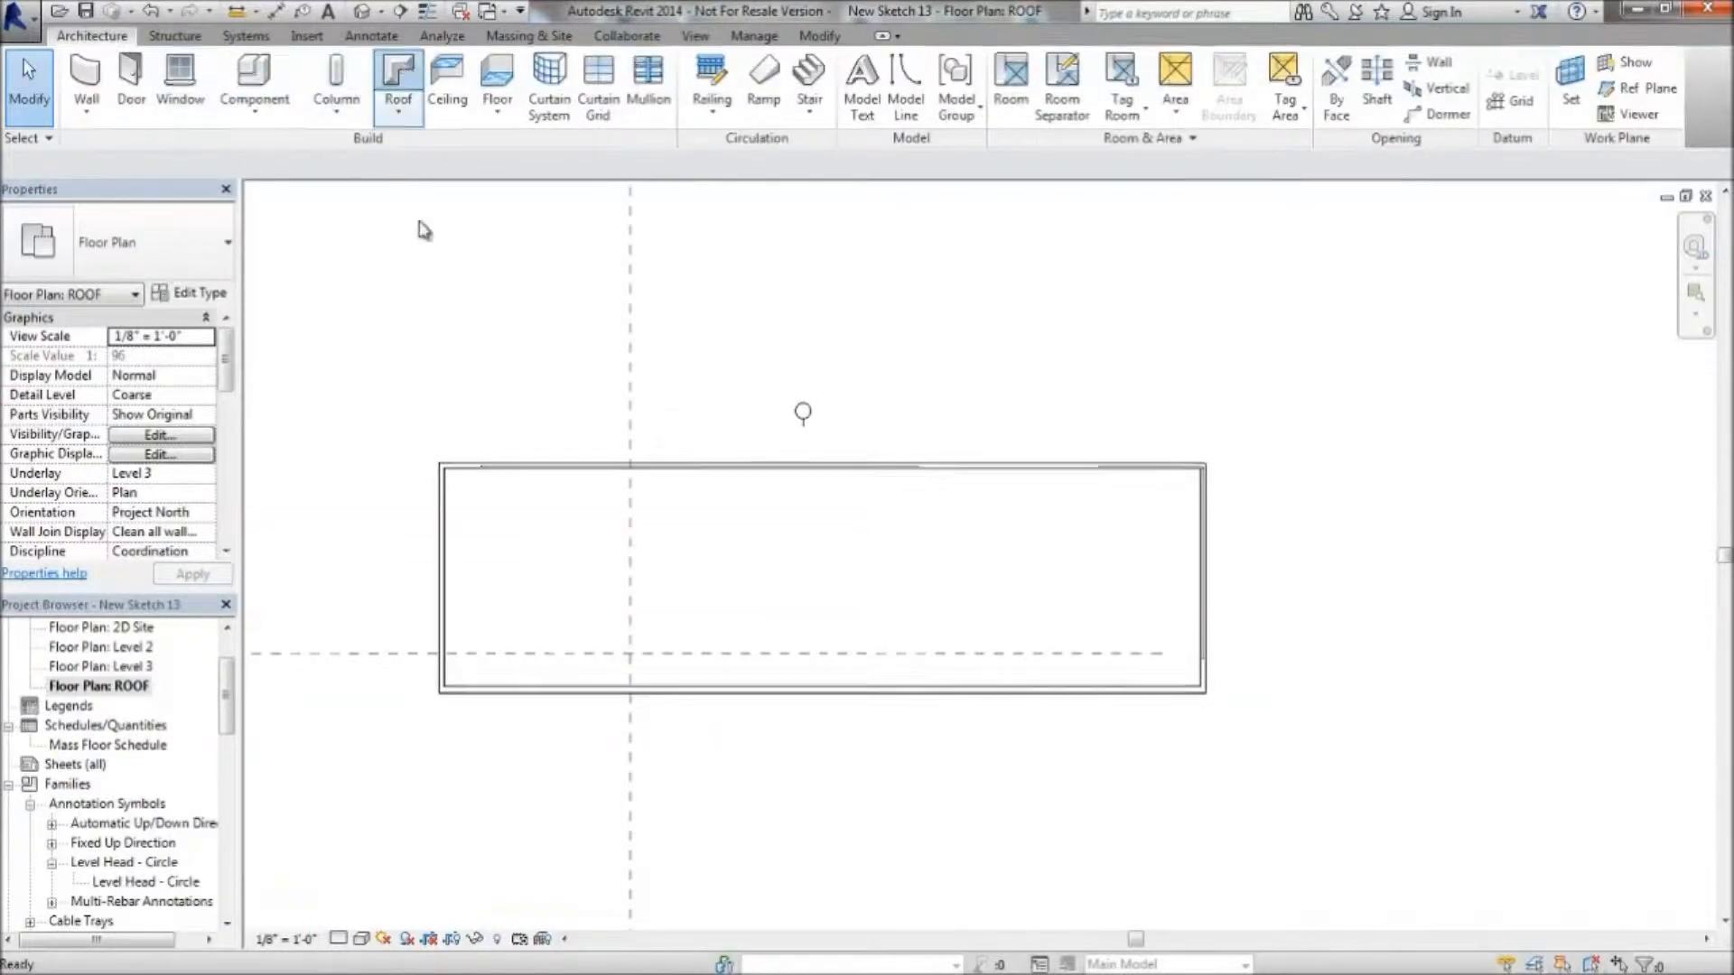
click(1052, 64)
click(442, 466)
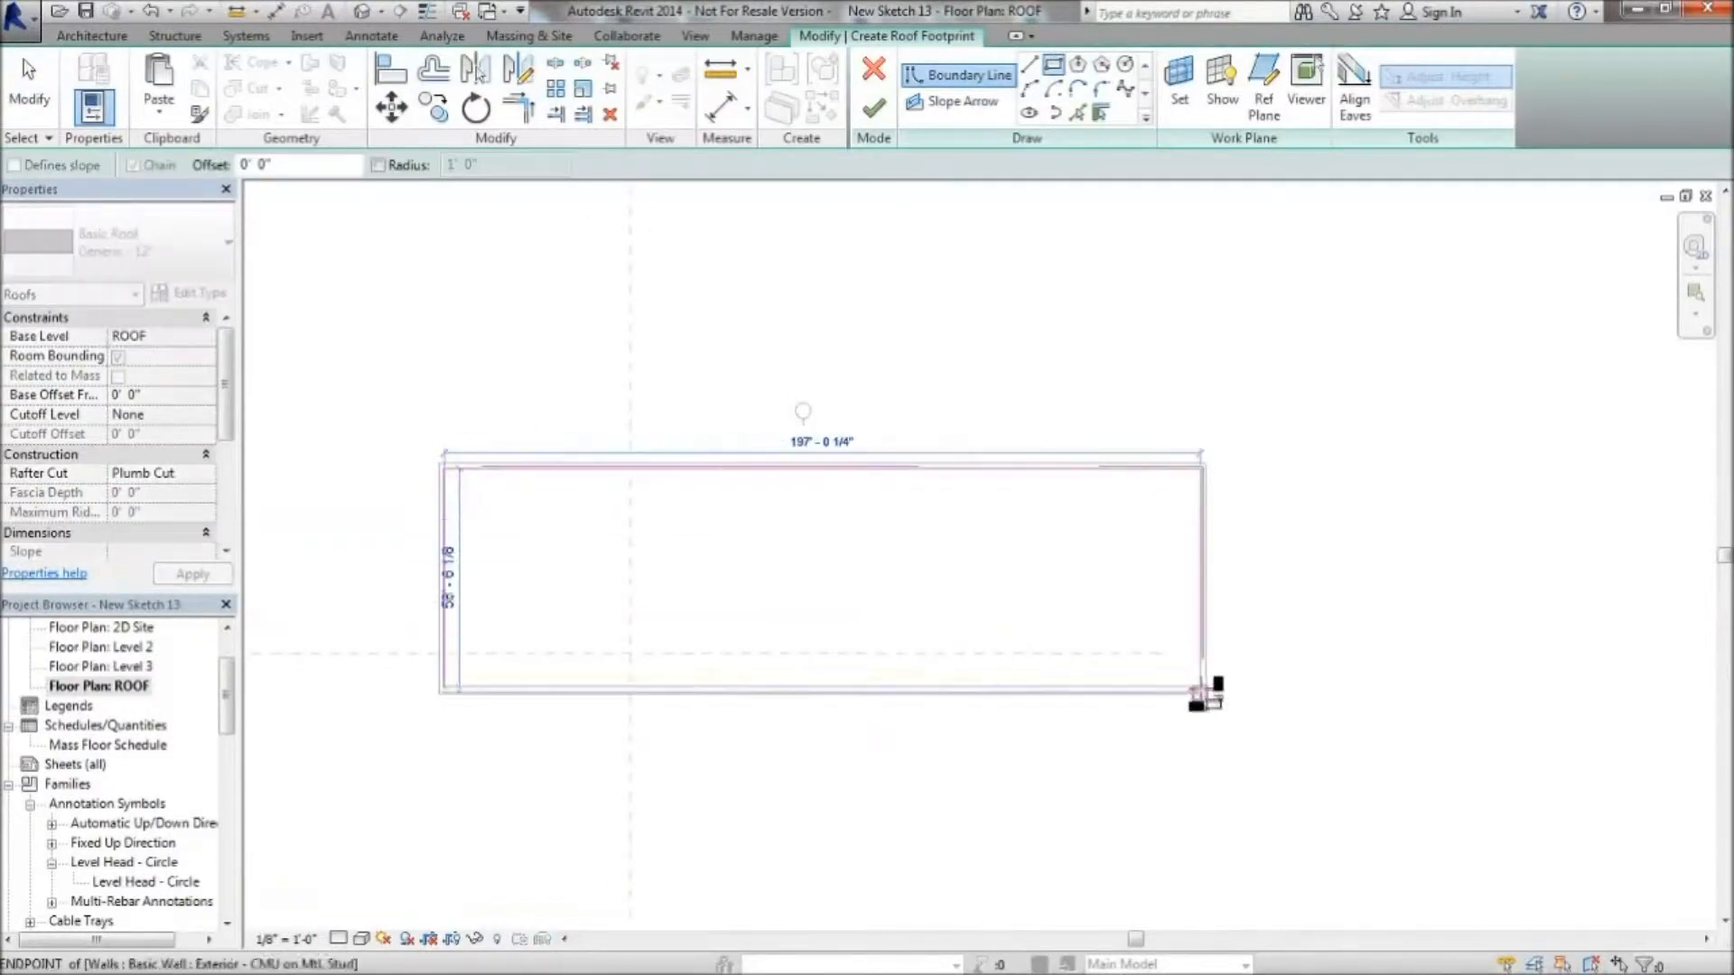
click(1203, 689)
click(872, 109)
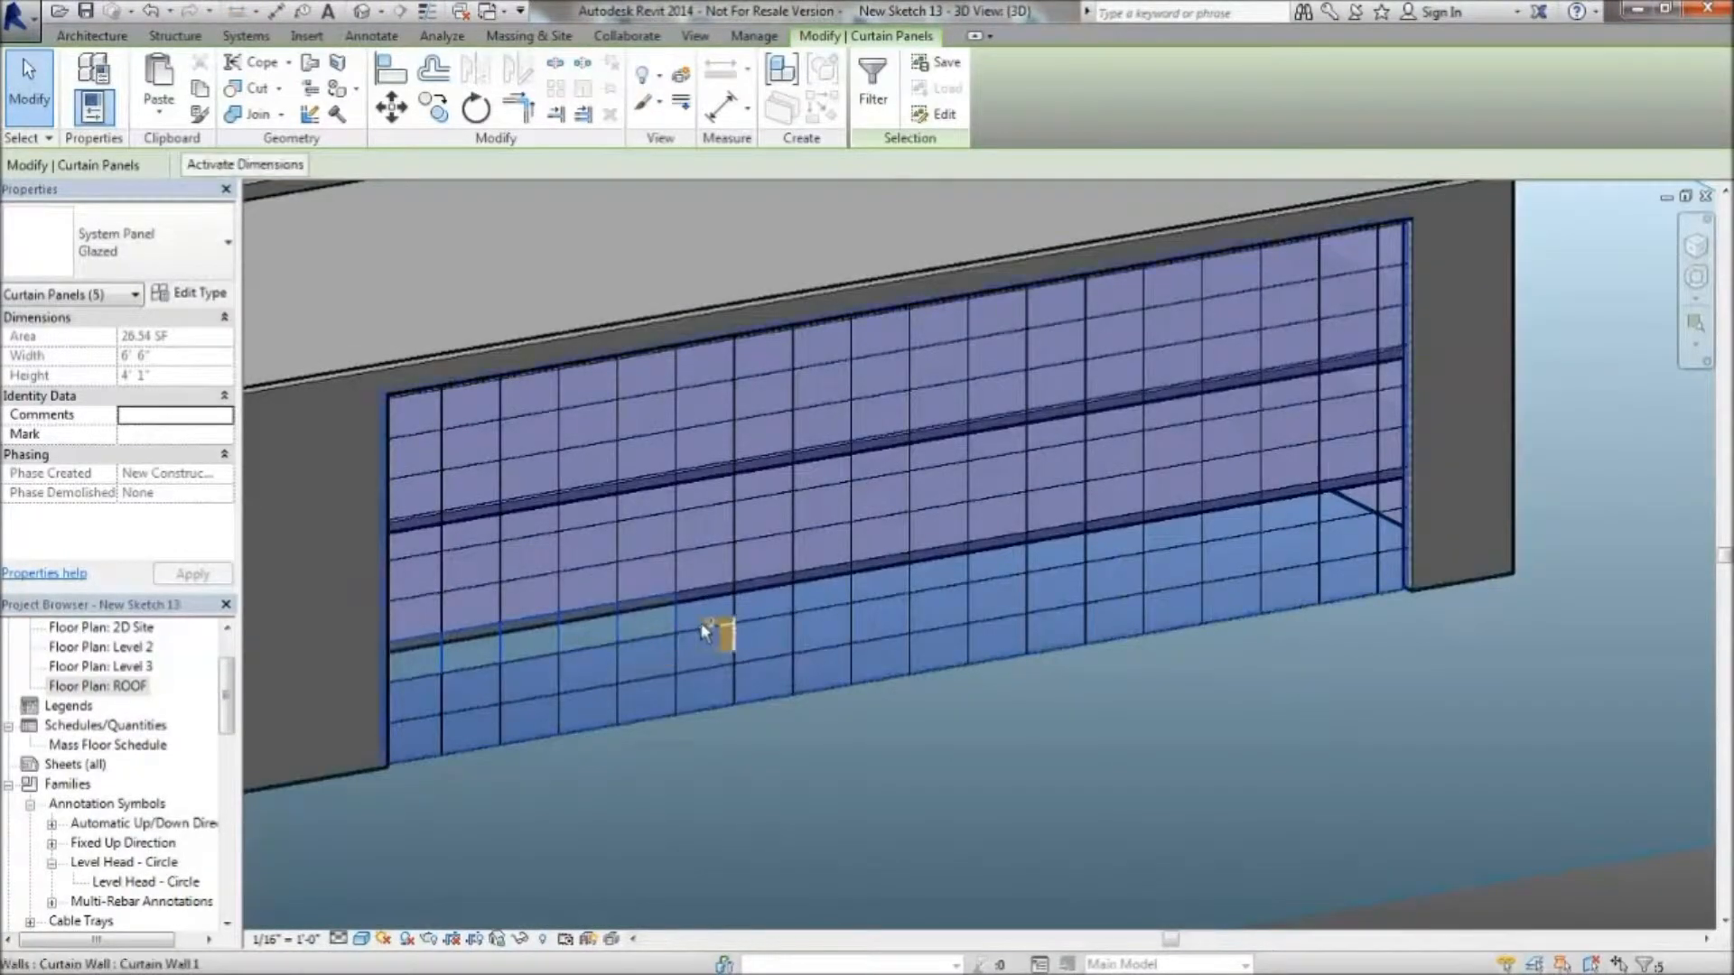
Change the long curtain wall's row of glazed panels covering the Level 2 floor edge to an opaque panel type
ctrl+click(939, 578)
ctrl+click(997, 571)
ctrl+click(1058, 575)
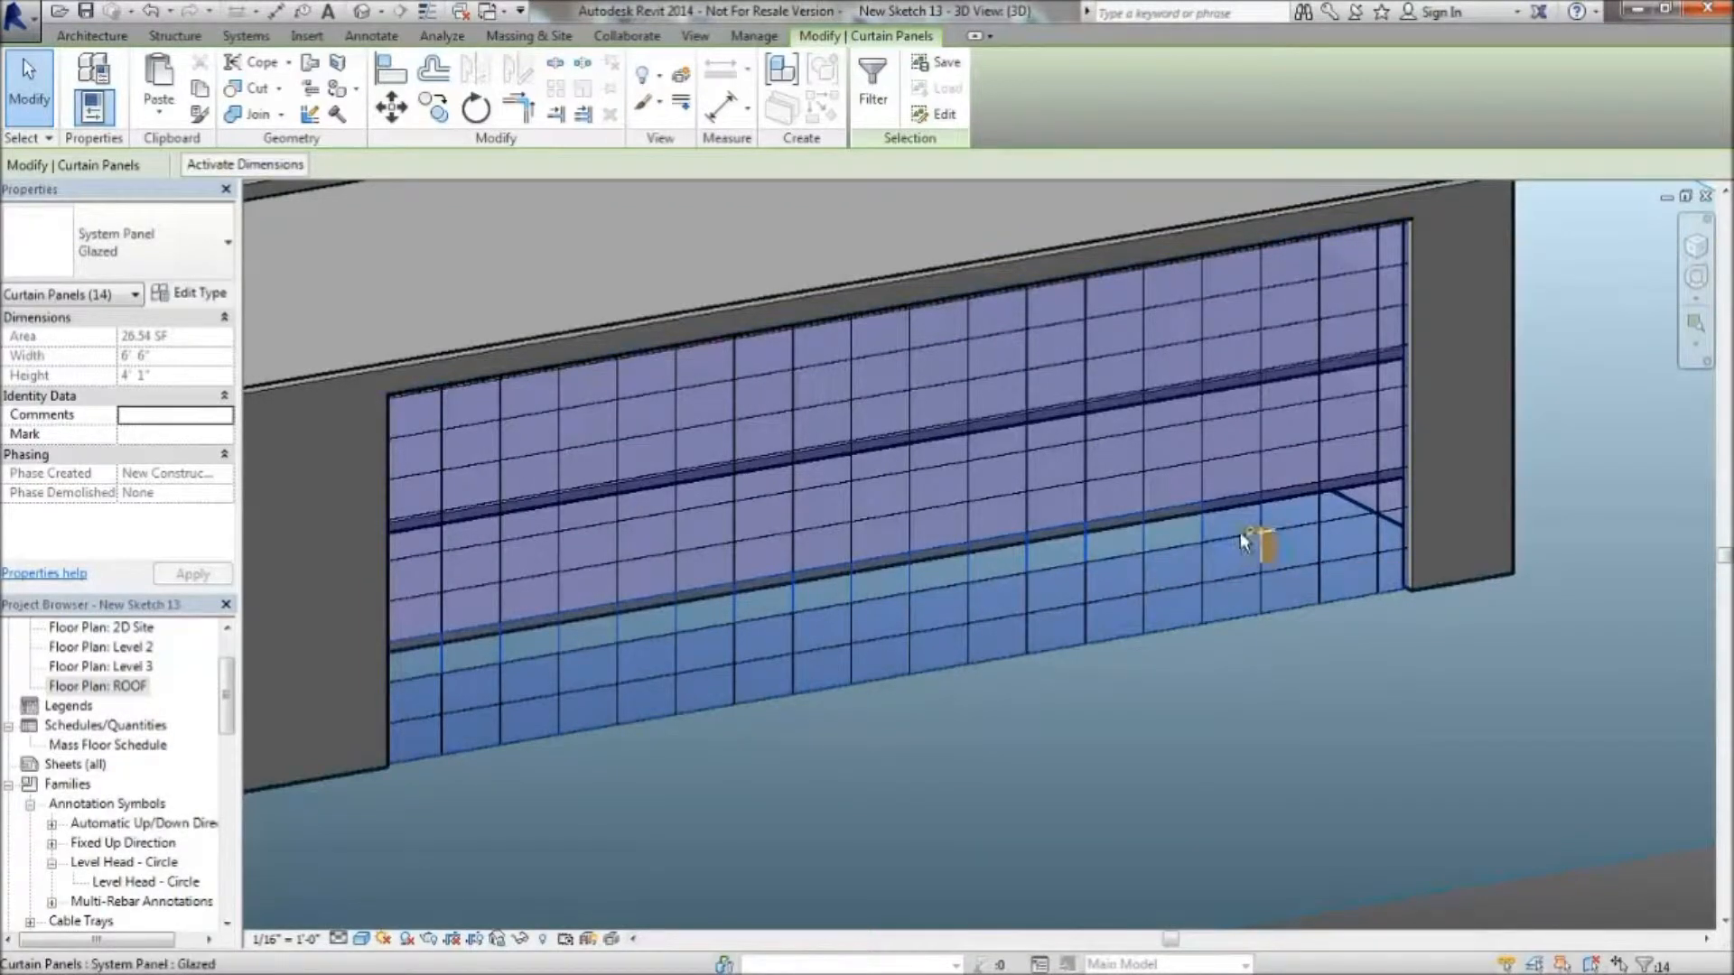
ctrl+click(1368, 515)
click(174, 261)
click(201, 606)
click(747, 741)
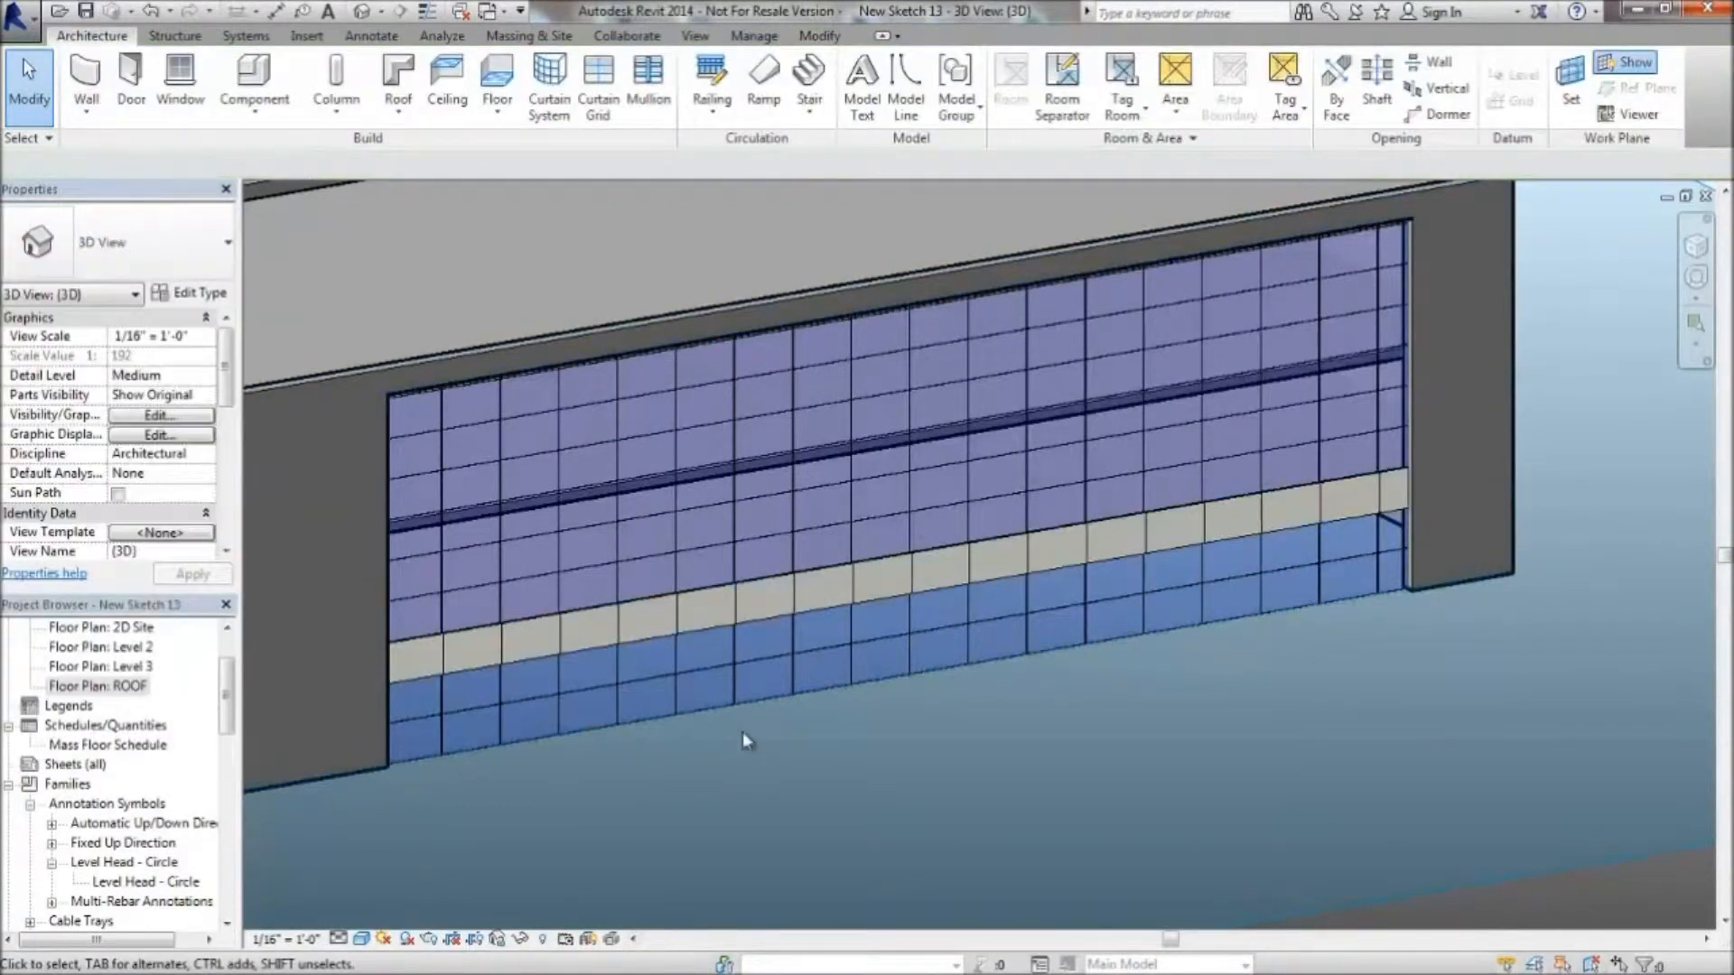
scroll(457, 556, up, 1)
click(419, 551)
ctrl+click(474, 540)
ctrl+click(540, 535)
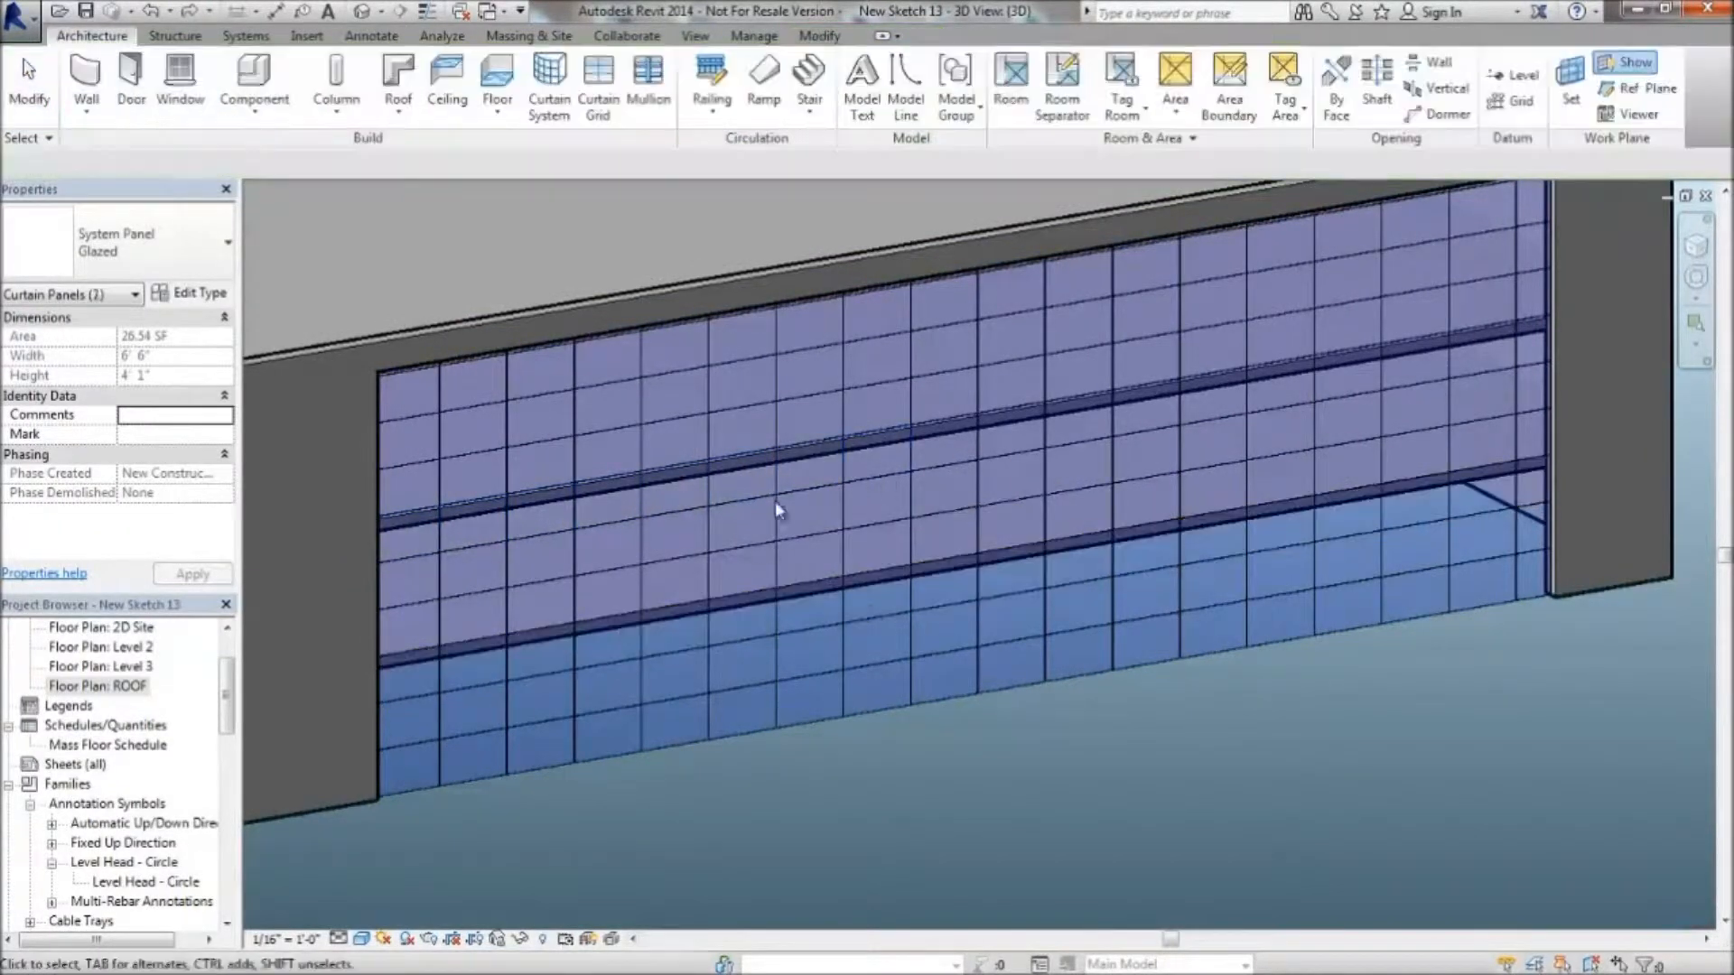
key(Escape)
Change the long curtain wall's full row of glazed panels covering the Level 3 floor edge to the opaque panel type
click(417, 547)
ctrl+click(478, 542)
ctrl+click(539, 531)
ctrl+click(609, 521)
ctrl+click(693, 509)
ctrl+click(746, 499)
ctrl+click(811, 486)
ctrl+click(876, 476)
ctrl+click(944, 451)
ctrl+click(1011, 443)
ctrl+click(1079, 434)
ctrl+click(1147, 425)
ctrl+click(1214, 413)
ctrl+click(1282, 404)
ctrl+click(1340, 397)
ctrl+click(1410, 387)
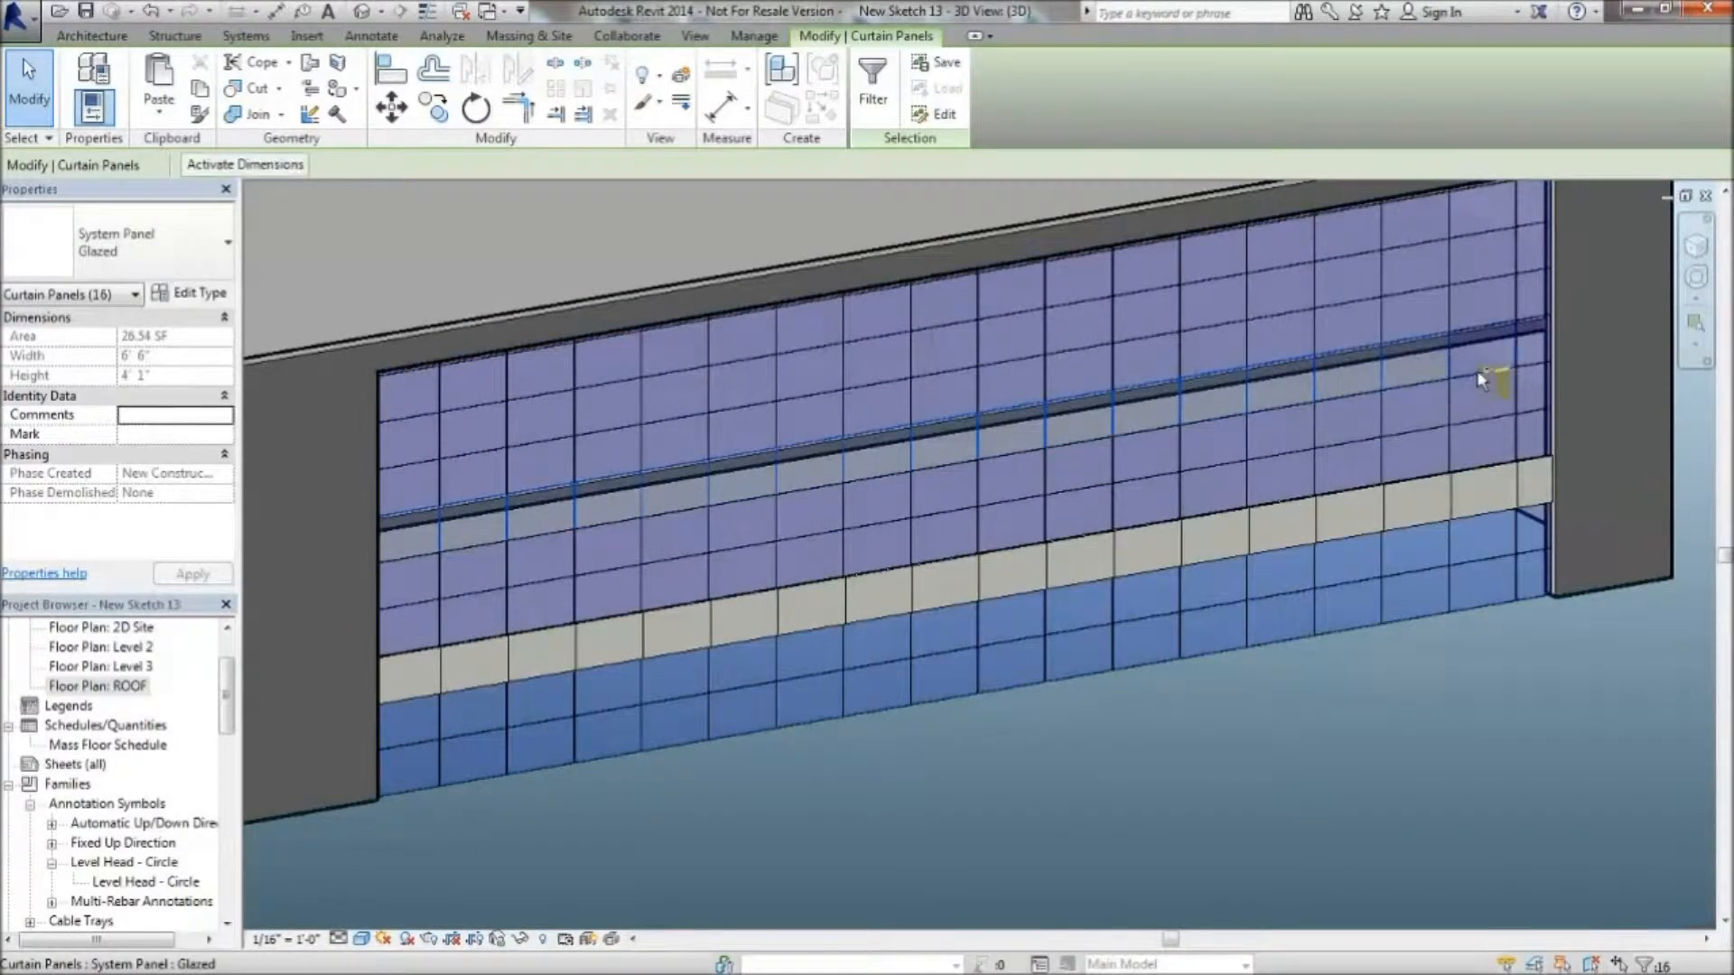
ctrl+click(1539, 366)
click(154, 242)
click(123, 464)
Change the glazed panels covering the Level 2 floor edge on both corner curtain walls to the opaque panel type
scroll(813, 669, down, 3)
shift+middle_drag(867, 578, 993, 632)
scroll(459, 533, up, 4)
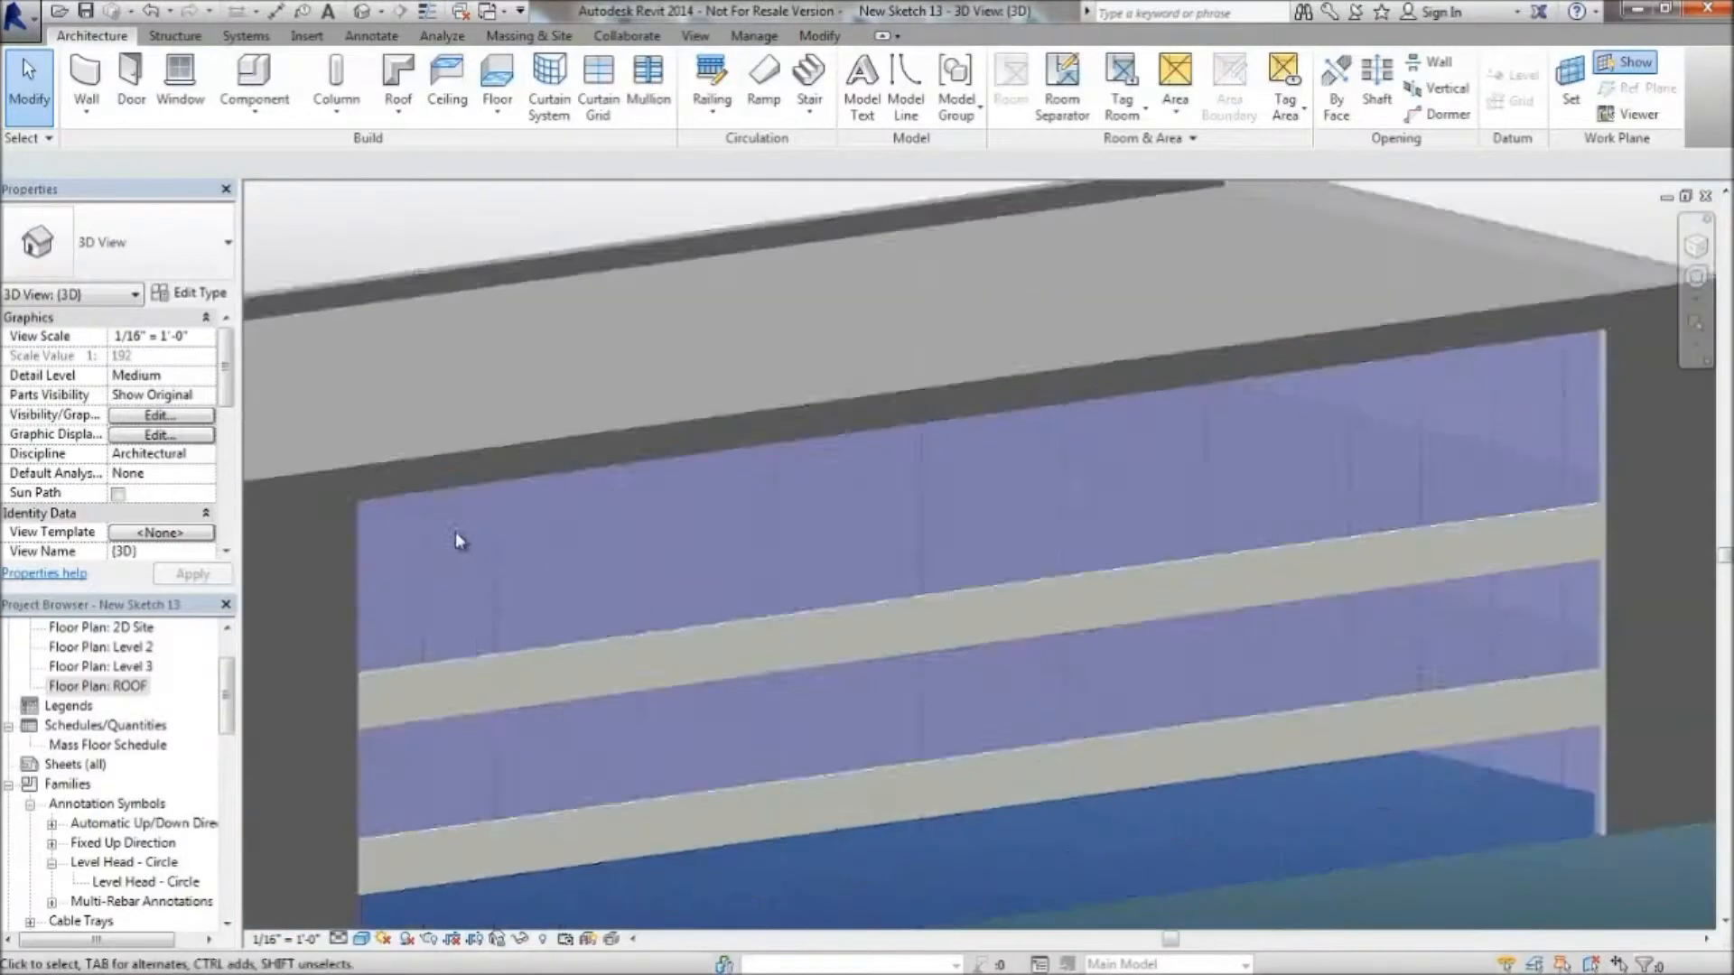
scroll(993, 406, down, 4)
scroll(422, 622, up, 6)
middle_drag(423, 622, 767, 638)
scroll(767, 637, down, 1)
key(Tab)
key(Tab)
key(Tab)
click(336, 490)
key(Tab)
key(Tab)
key(Tab)
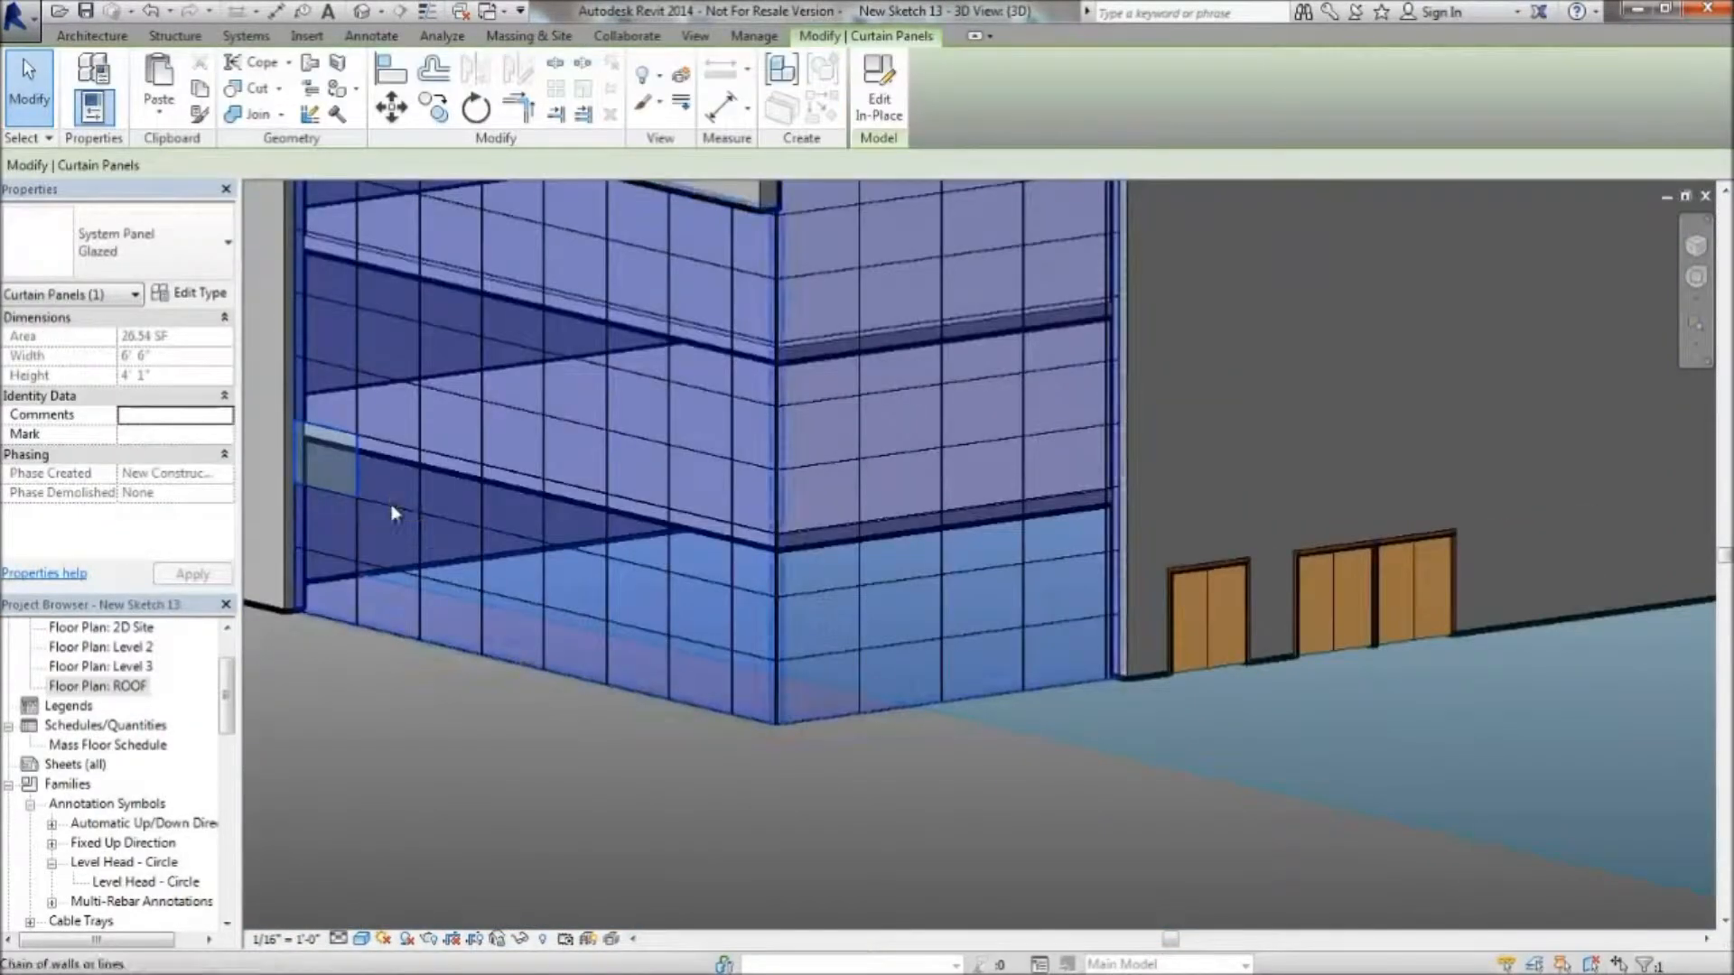
ctrl+click(391, 507)
ctrl+click(643, 569)
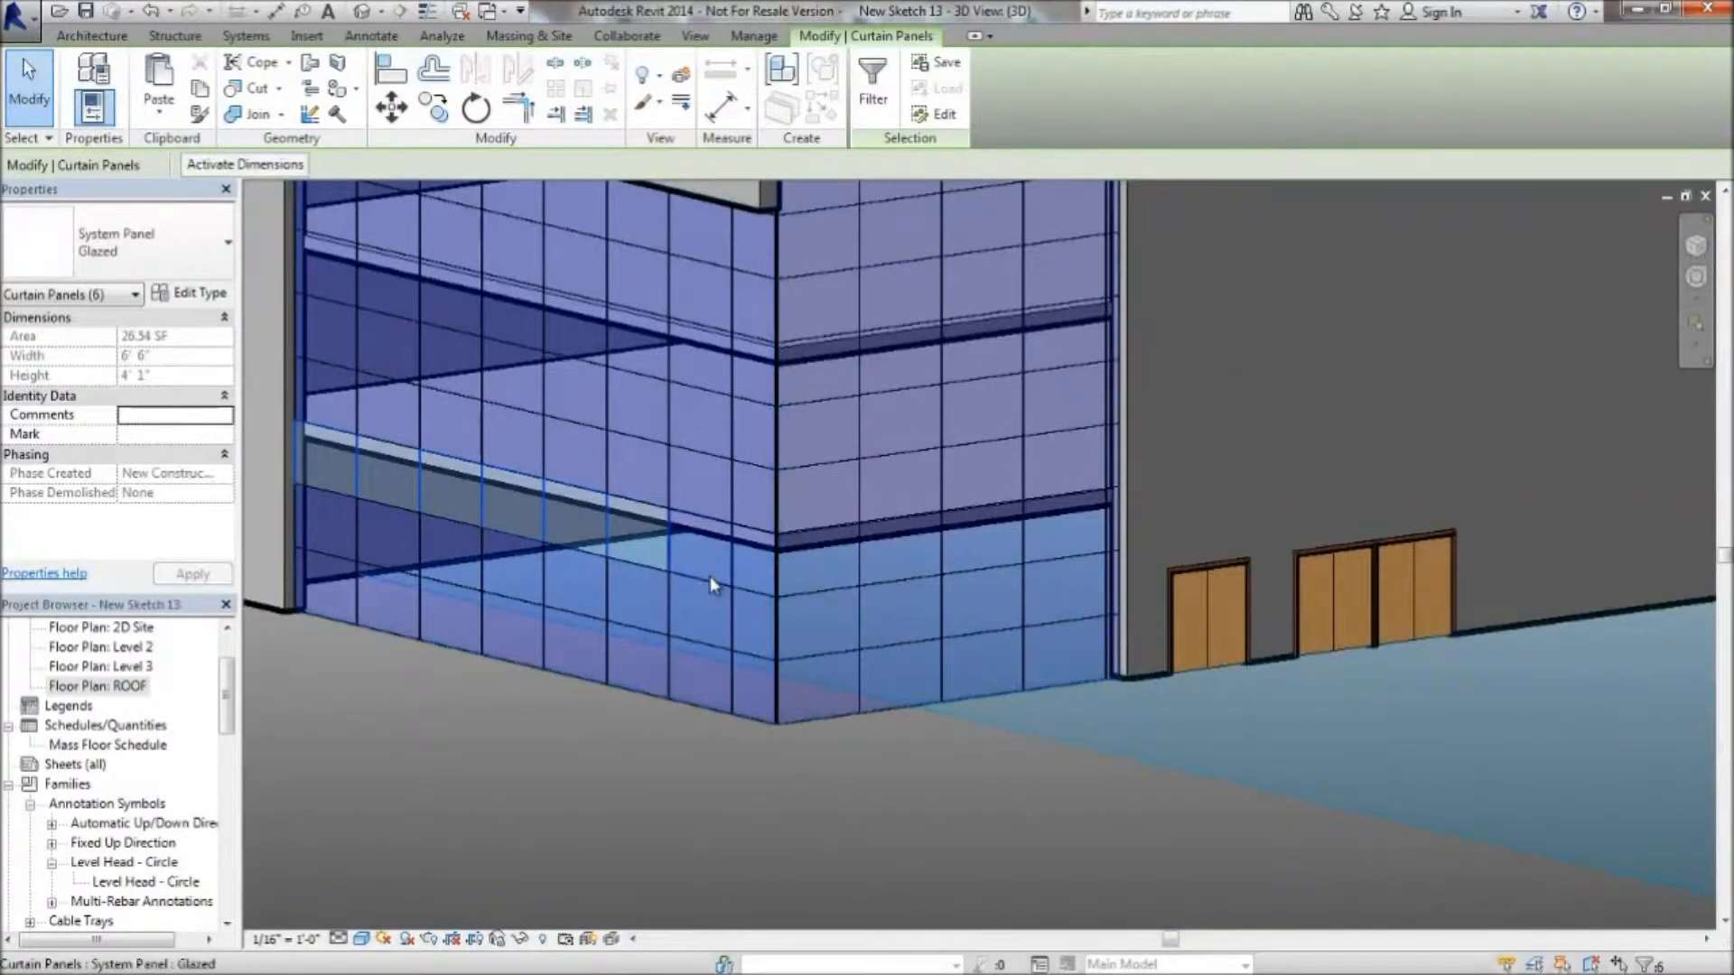
ctrl+click(832, 588)
ctrl+click(890, 579)
ctrl+click(969, 572)
ctrl+click(1047, 561)
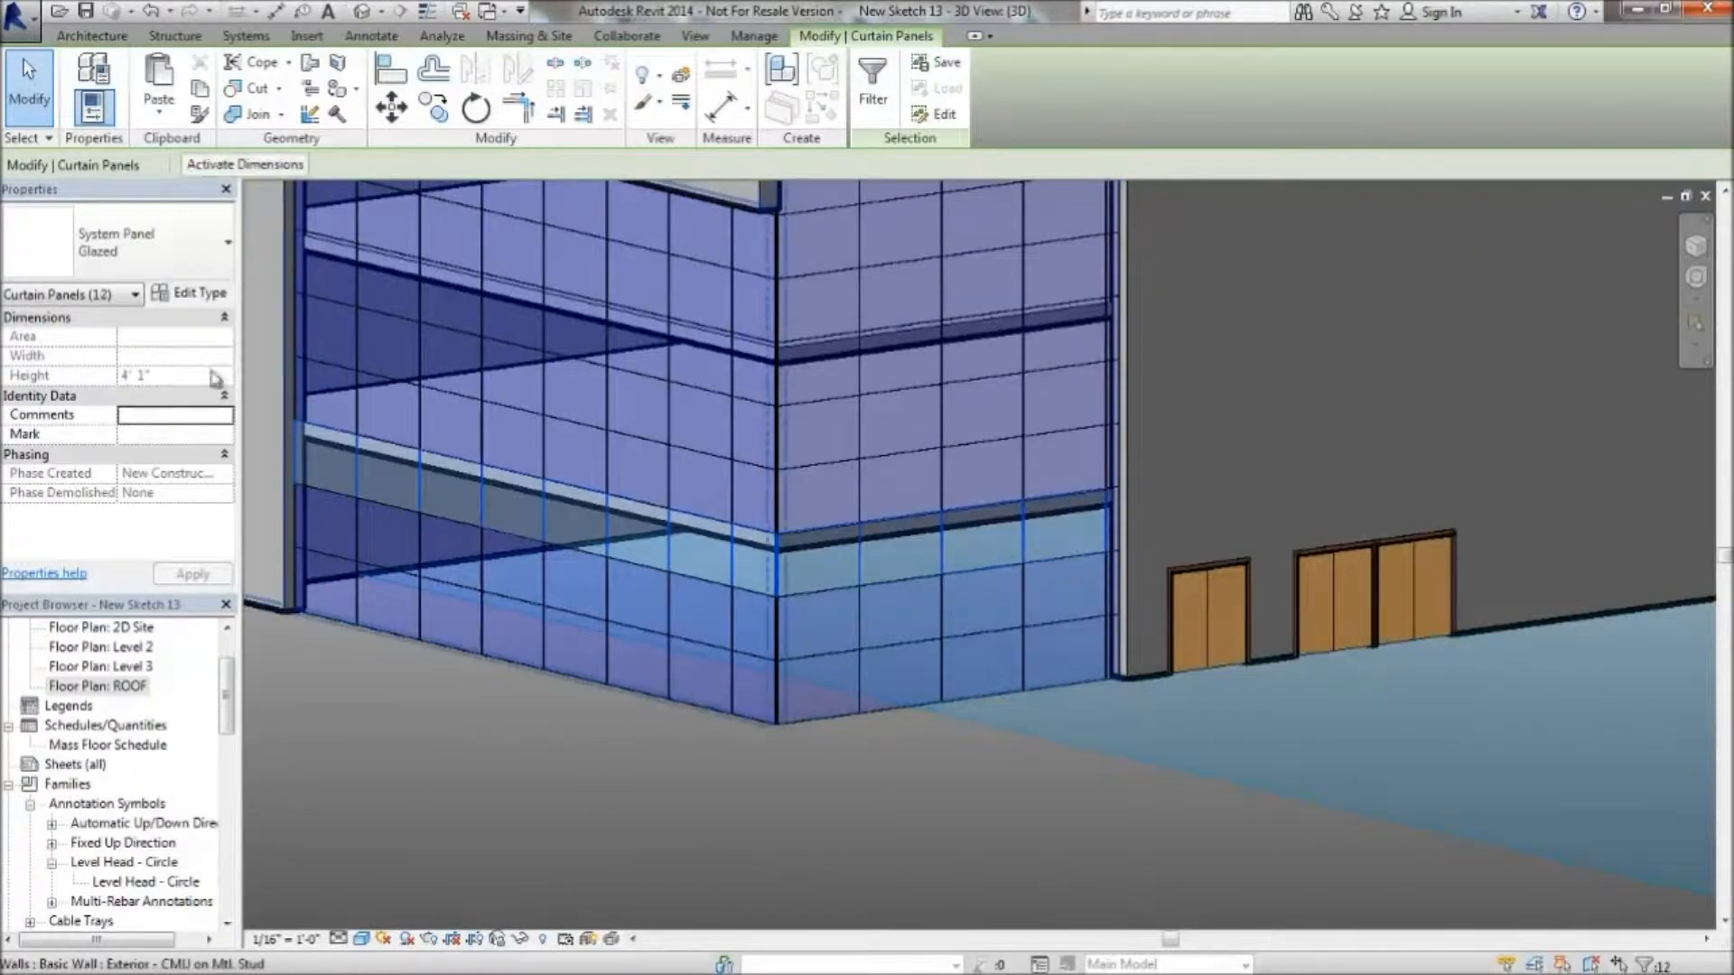
click(153, 242)
click(123, 464)
key(Escape)
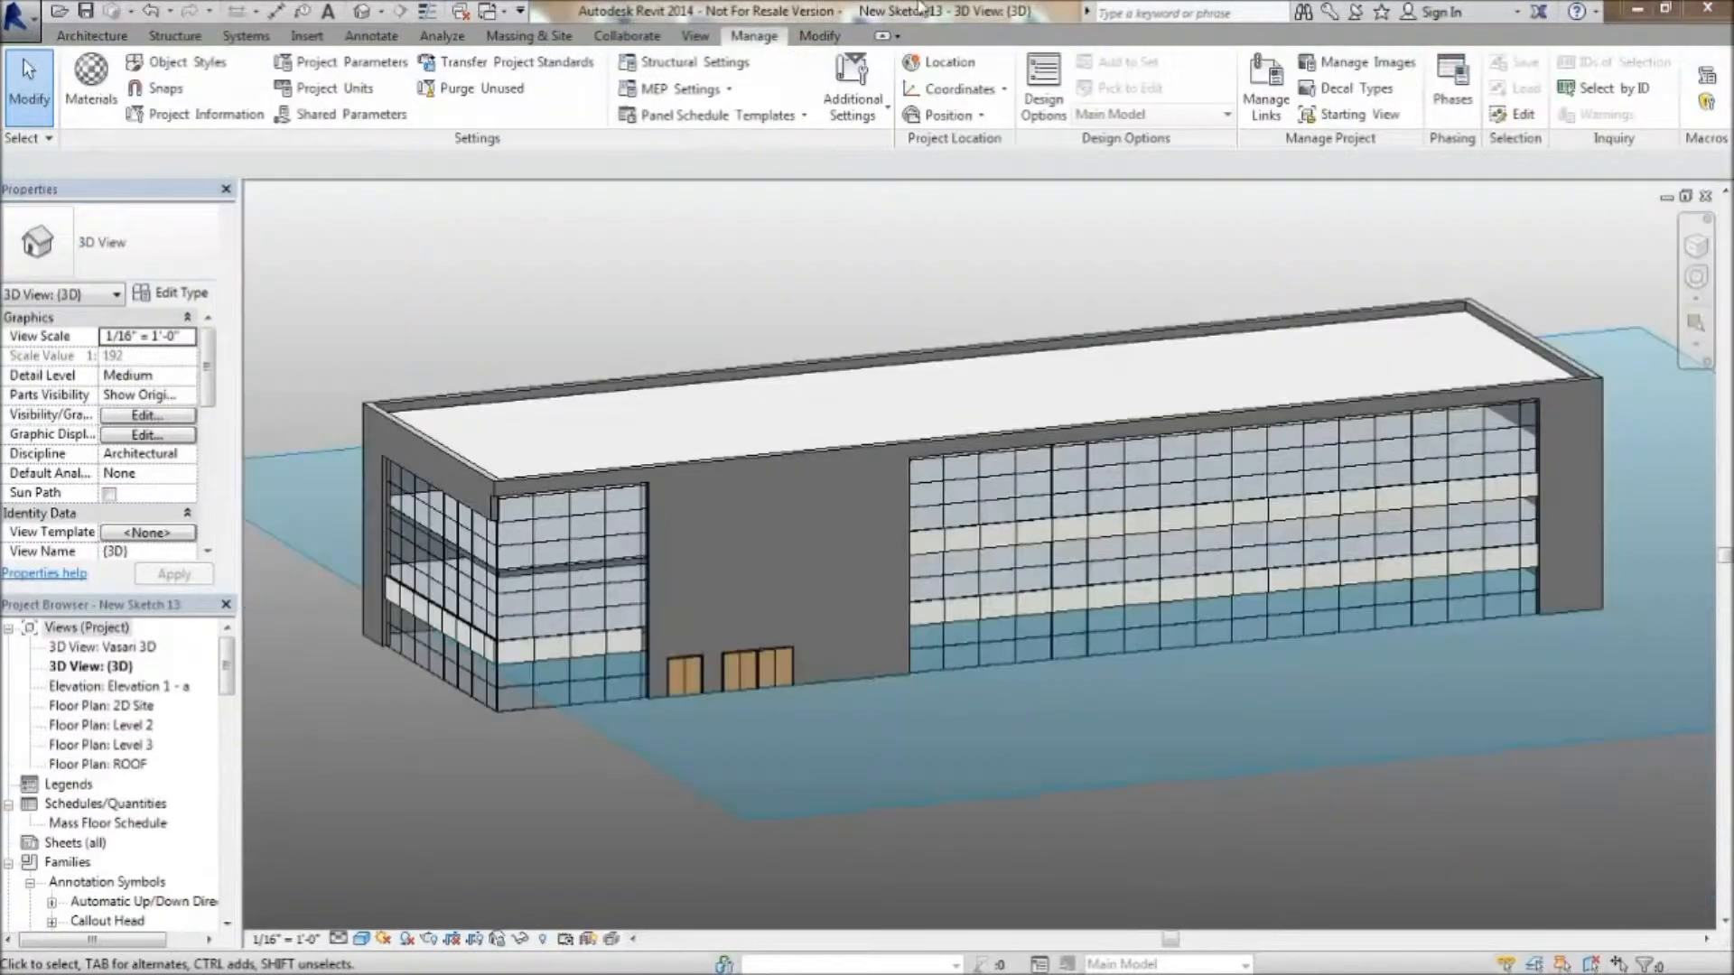
Set all interior and border types of Curtain Wall 1's vertical and horizontal mullions to Rectangular Mullion : 50 x 150mm
scroll(1057, 430, up, 8)
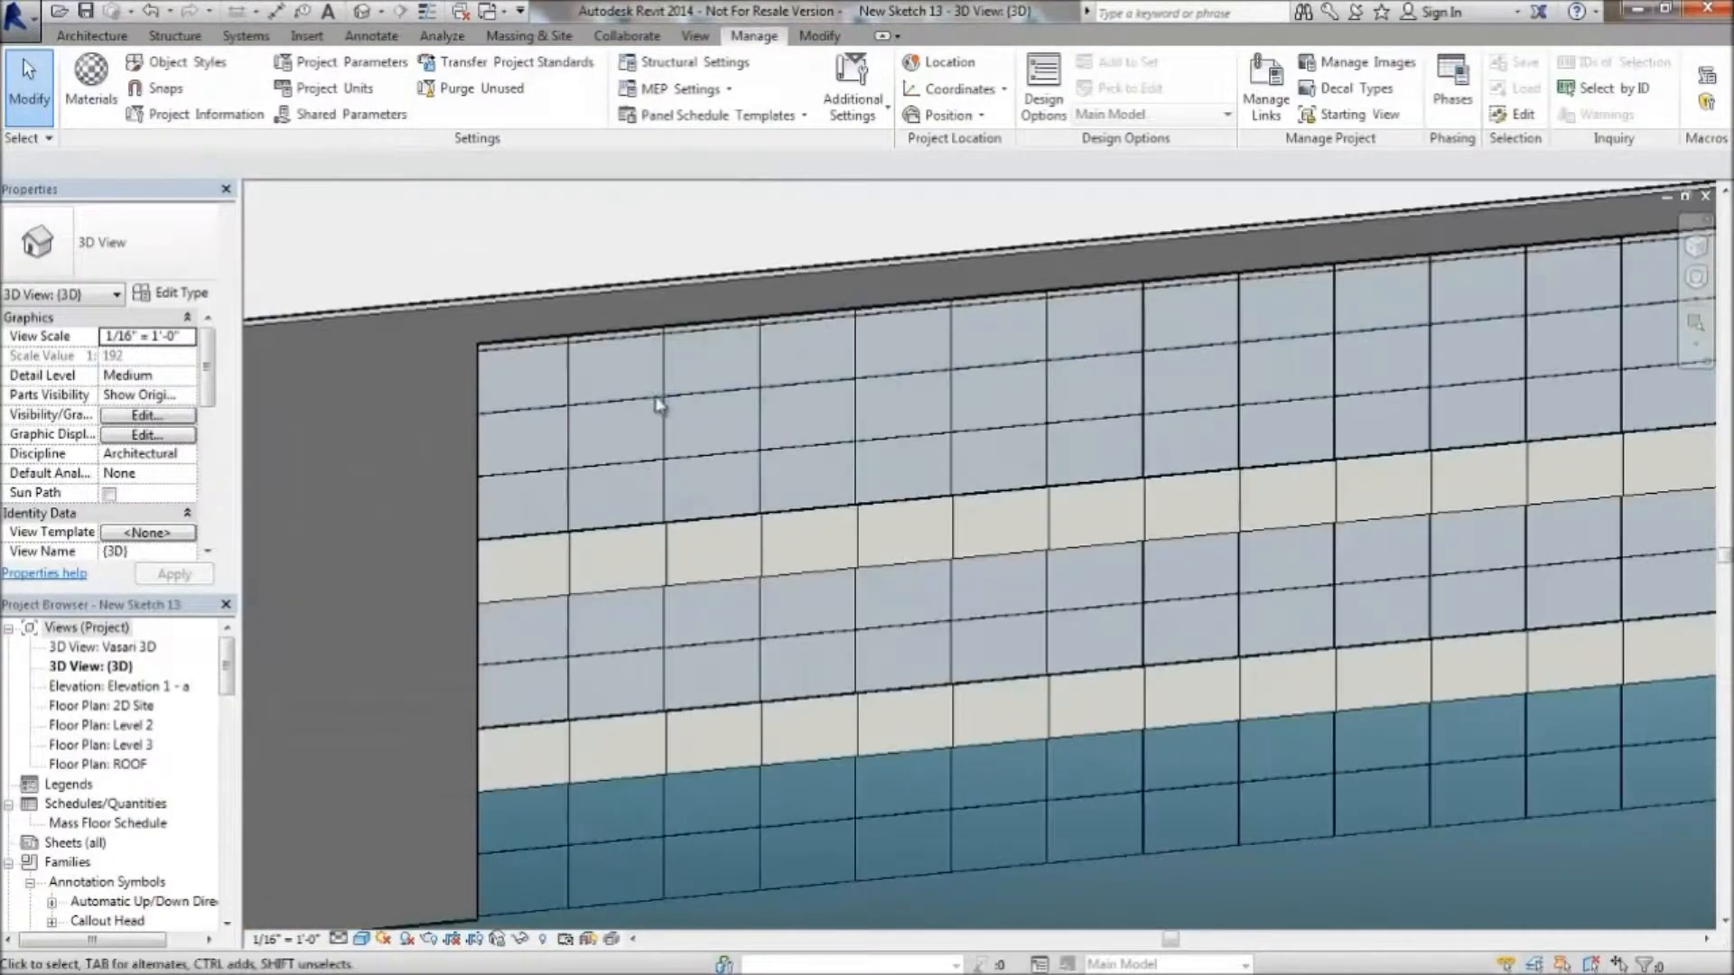
click(334, 316)
click(171, 292)
scroll(948, 502, down, 5)
click(928, 469)
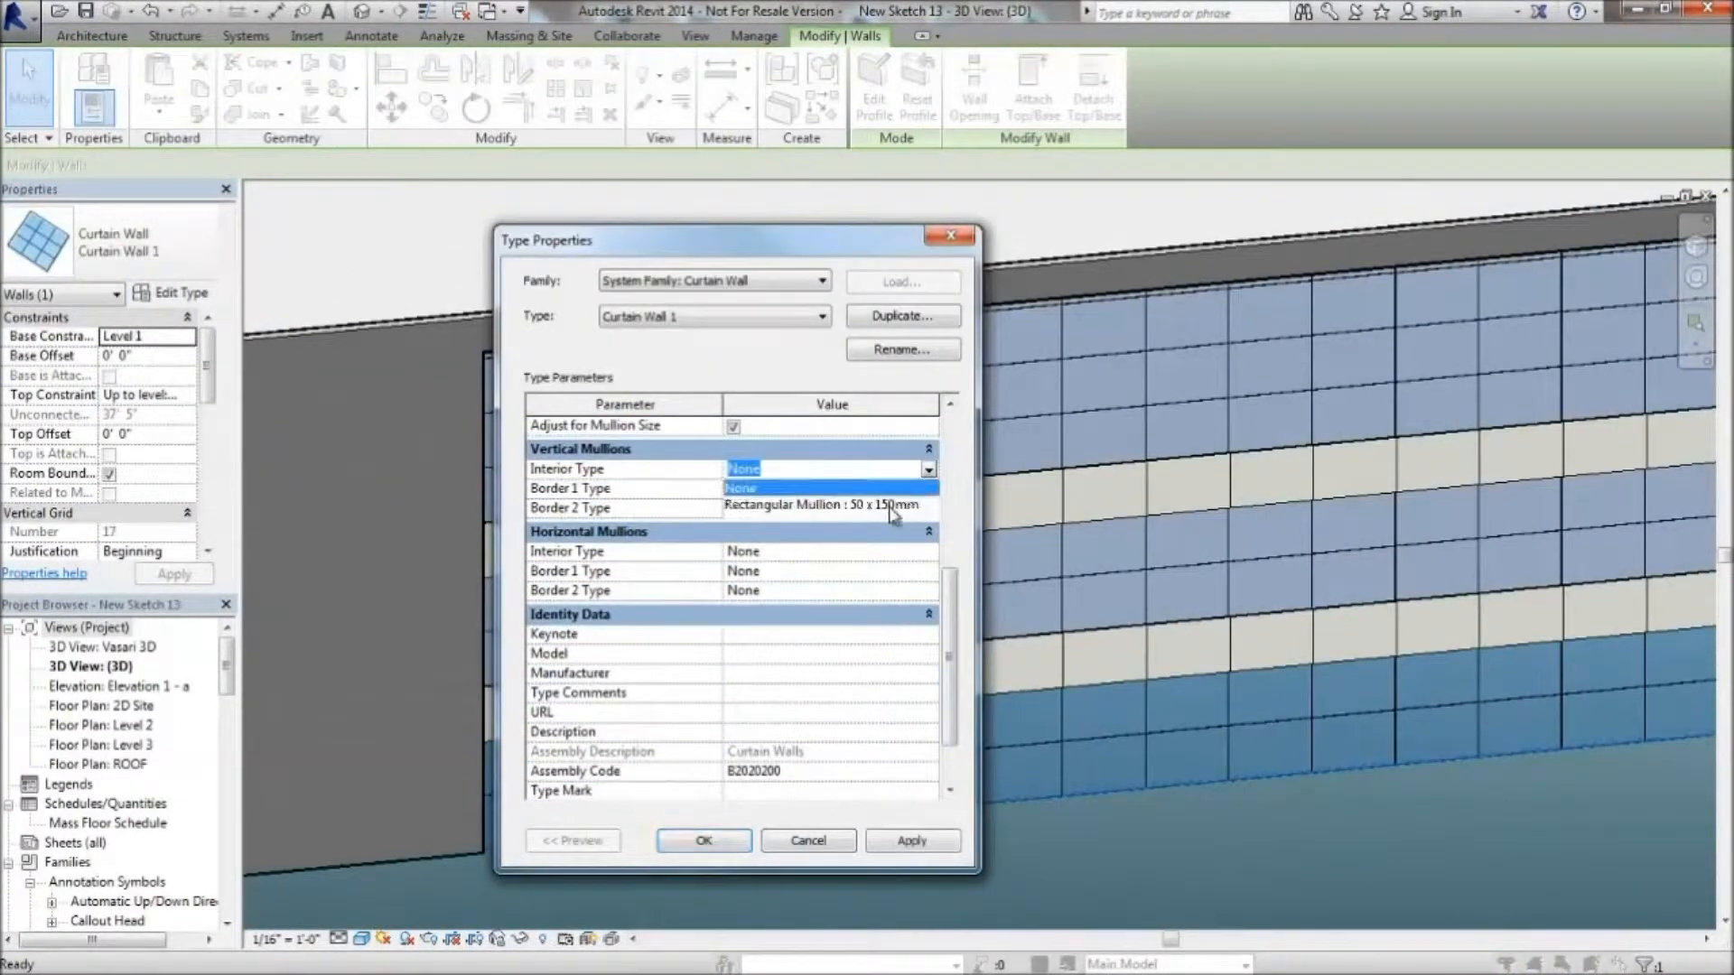
click(928, 572)
click(921, 607)
click(928, 591)
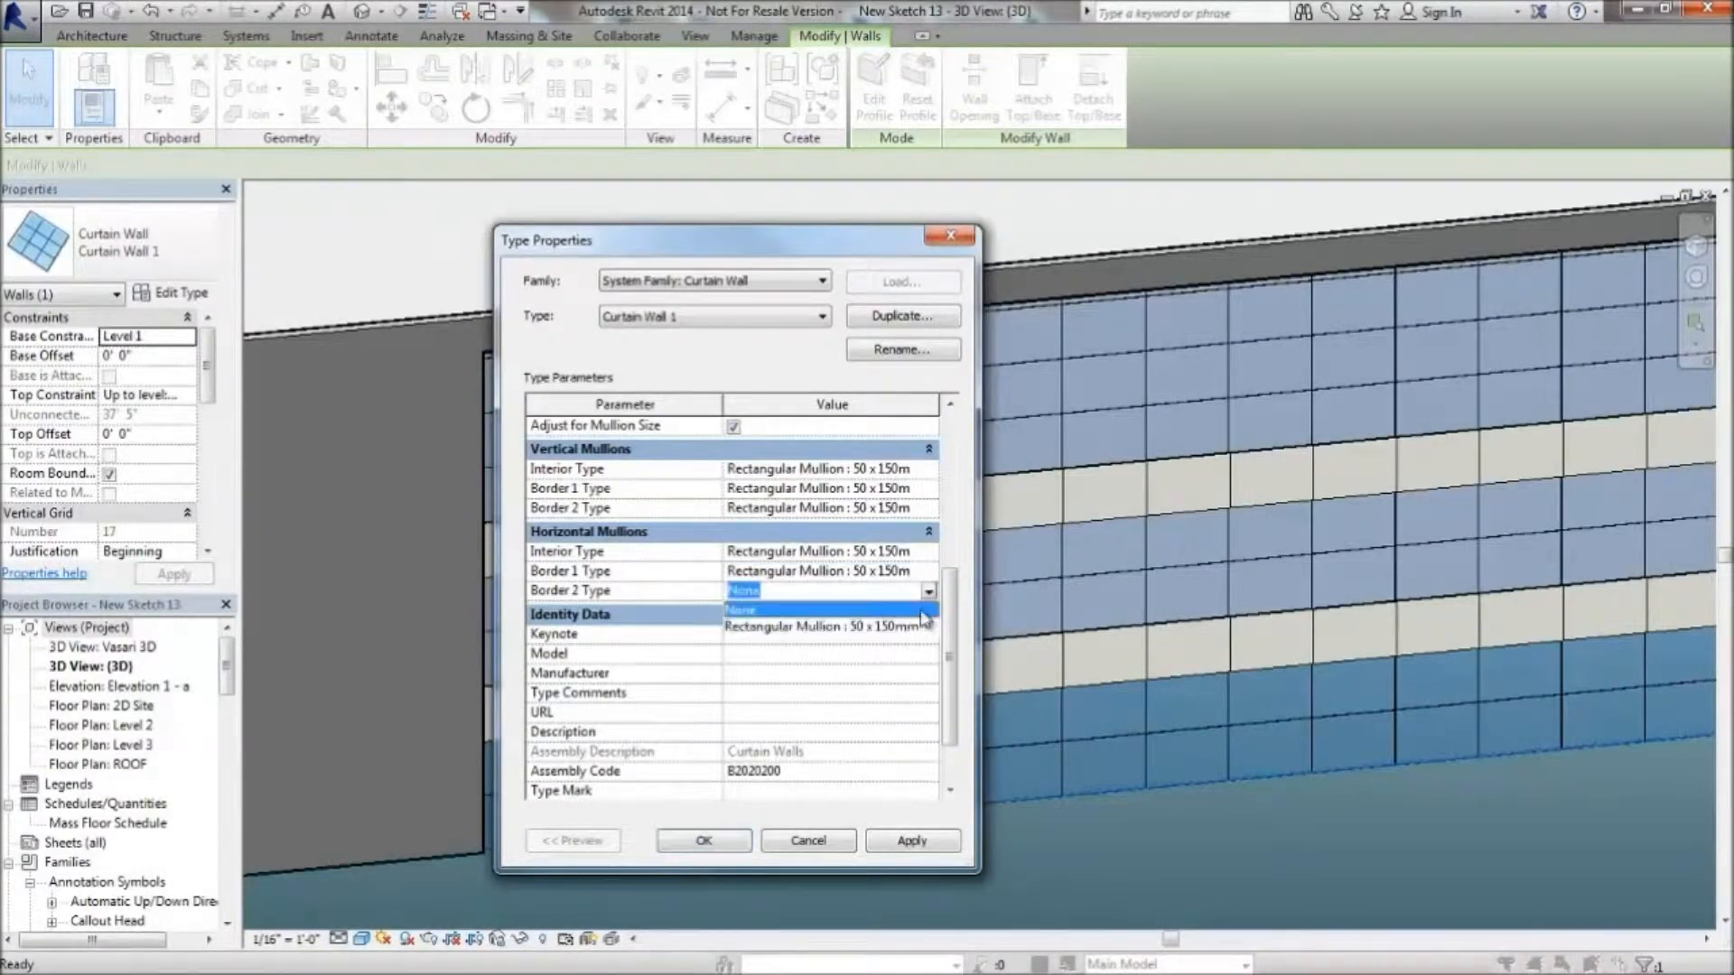
click(808, 841)
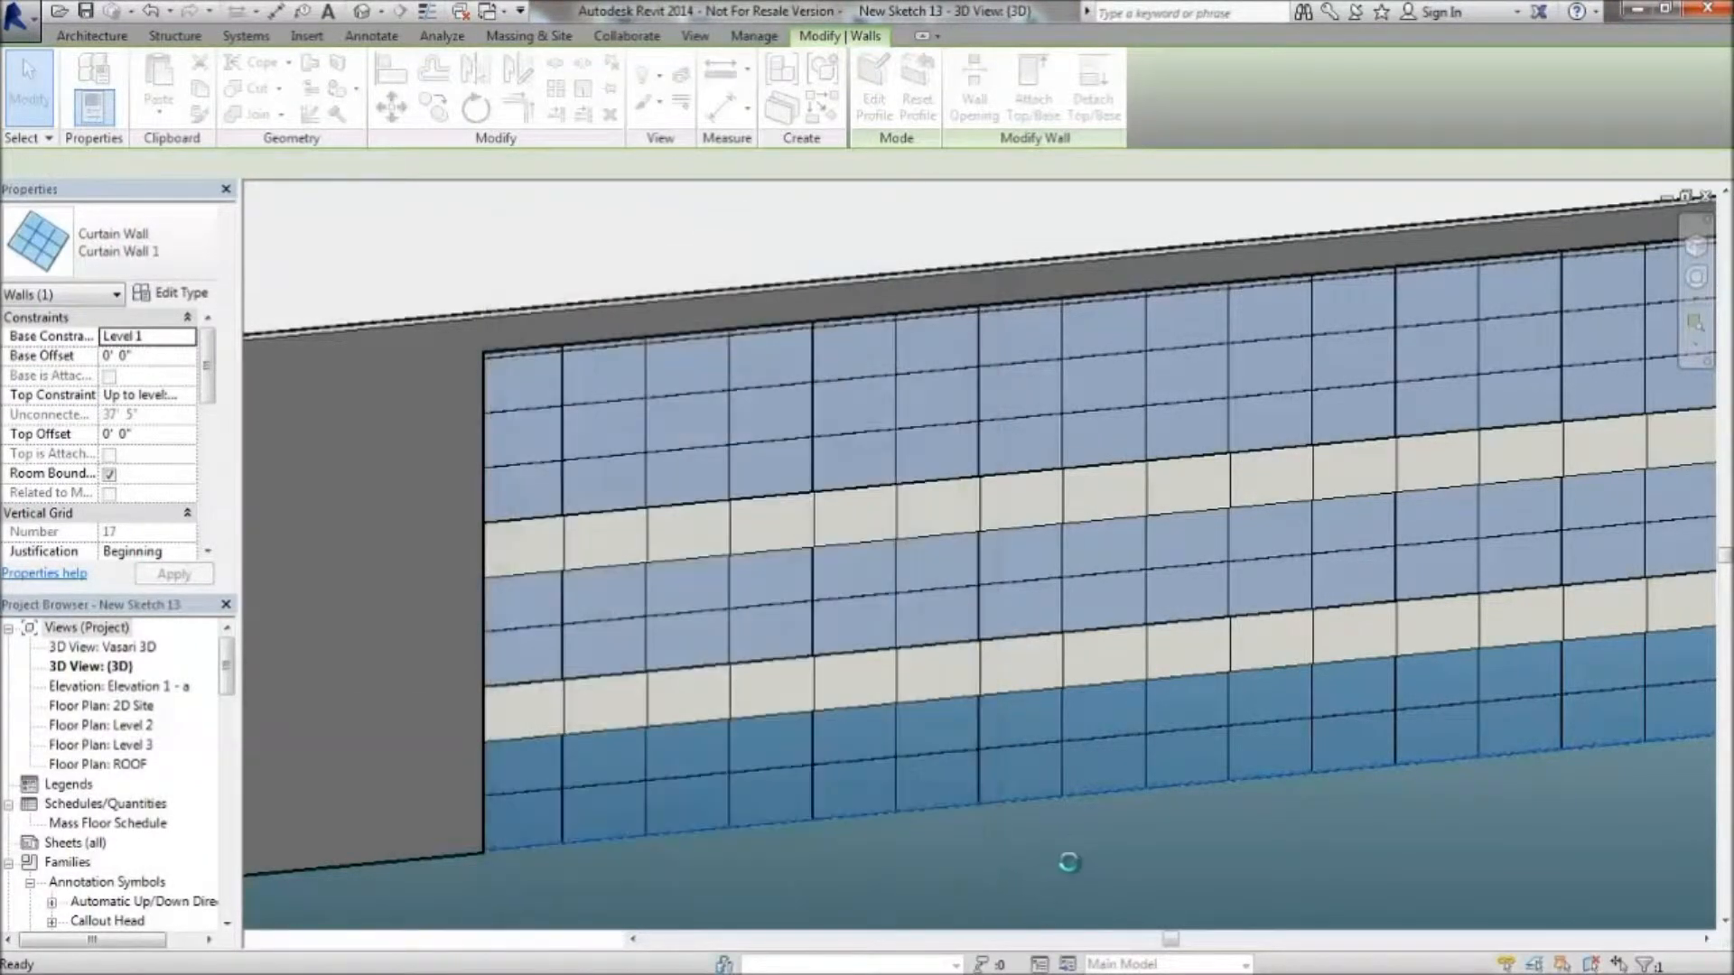
key(Escape)
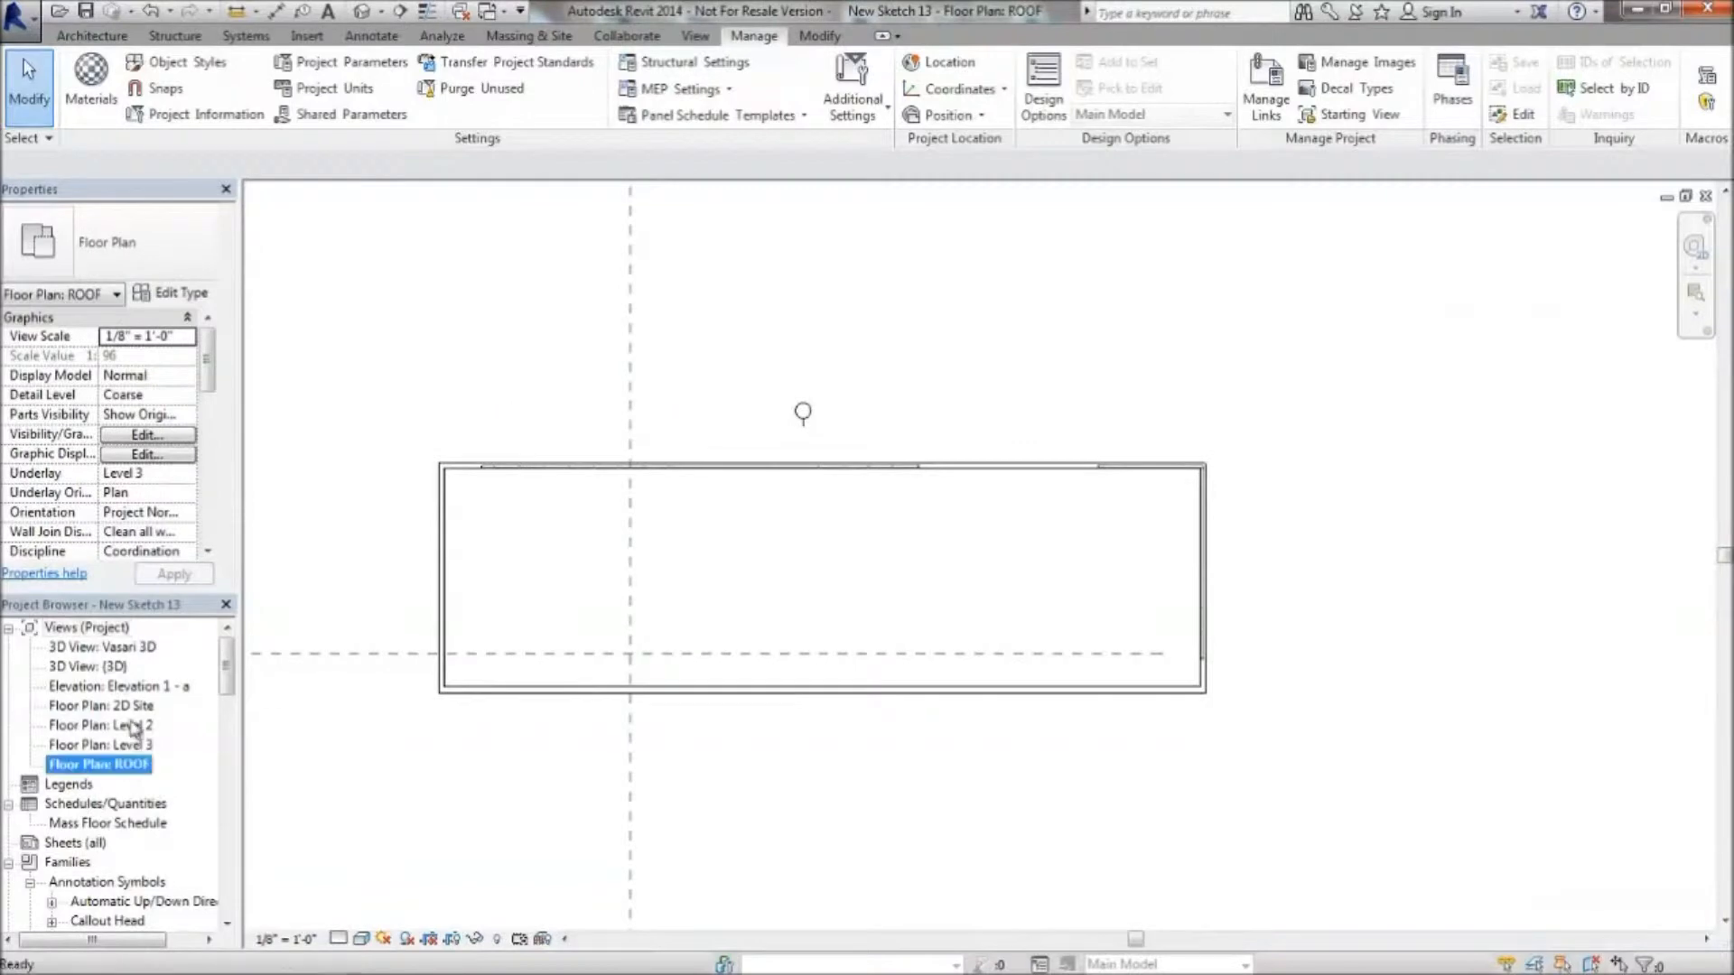
Edit the profile of the CMU end wall in 3D, aligning its sketch lines to leave only the band above the curtain wall
double_click(121, 686)
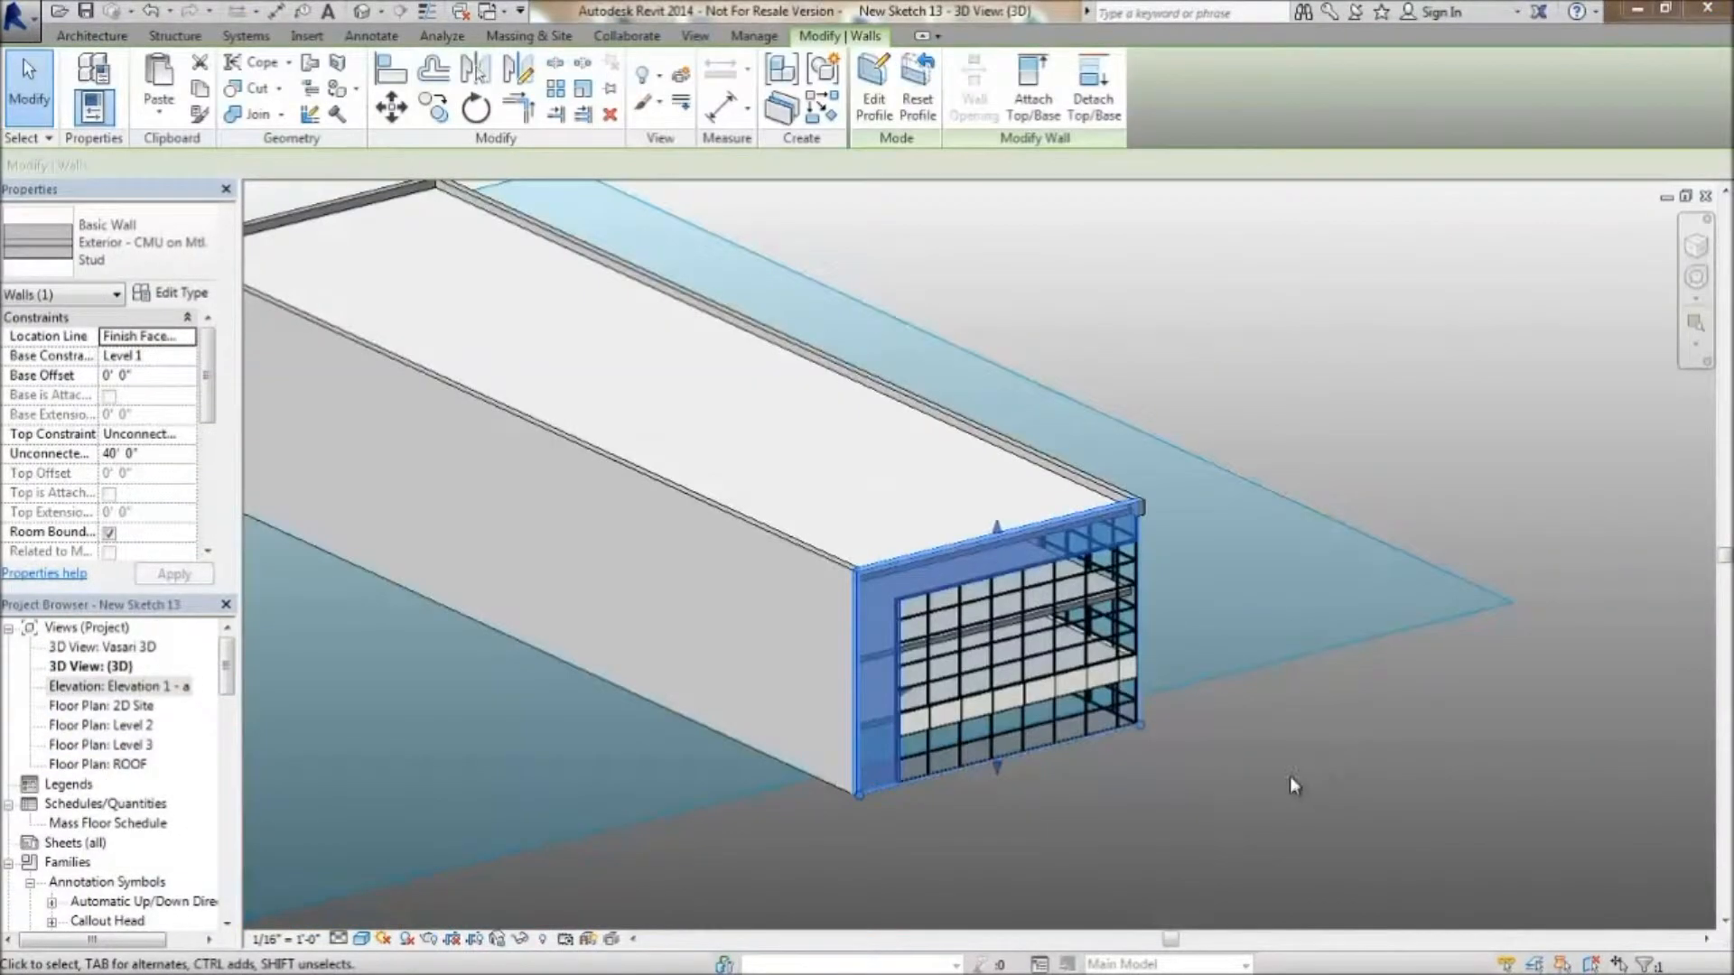
scroll(1289, 777, up, 3)
click(1032, 87)
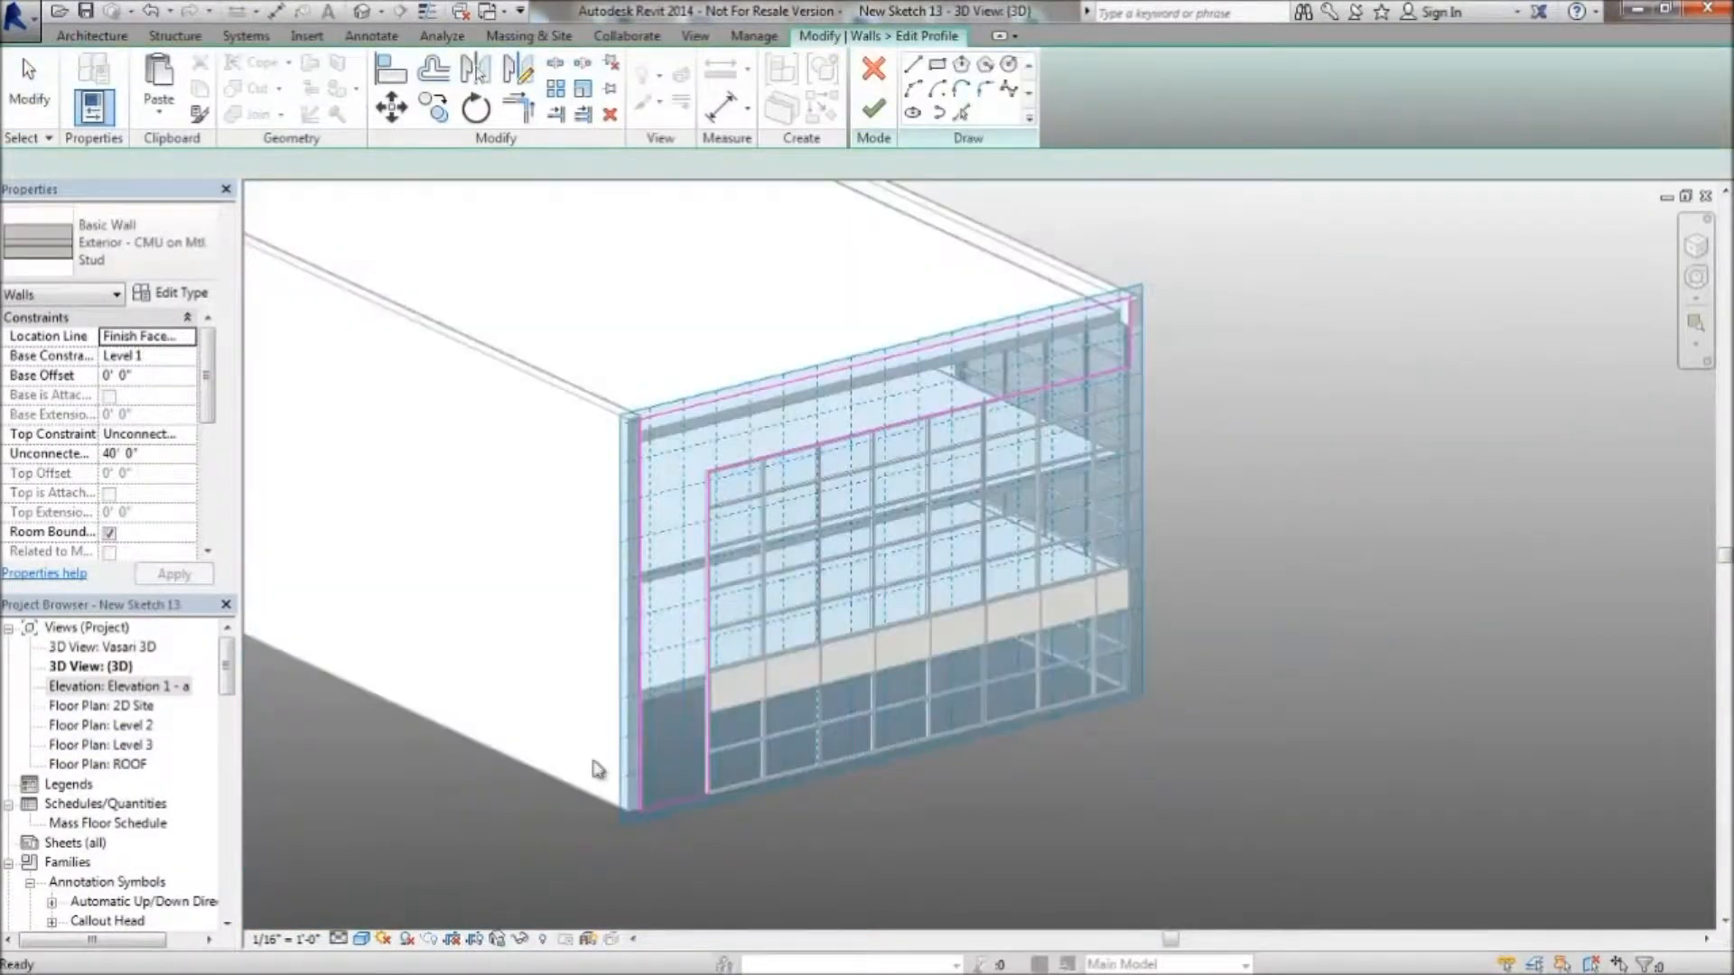
shift+middle_drag(704, 774, 800, 610)
scroll(433, 524, up, 5)
key(a)
key(a)
key(l)
click(498, 549)
click(351, 671)
scroll(767, 650, down, 4)
scroll(662, 539, down, 2)
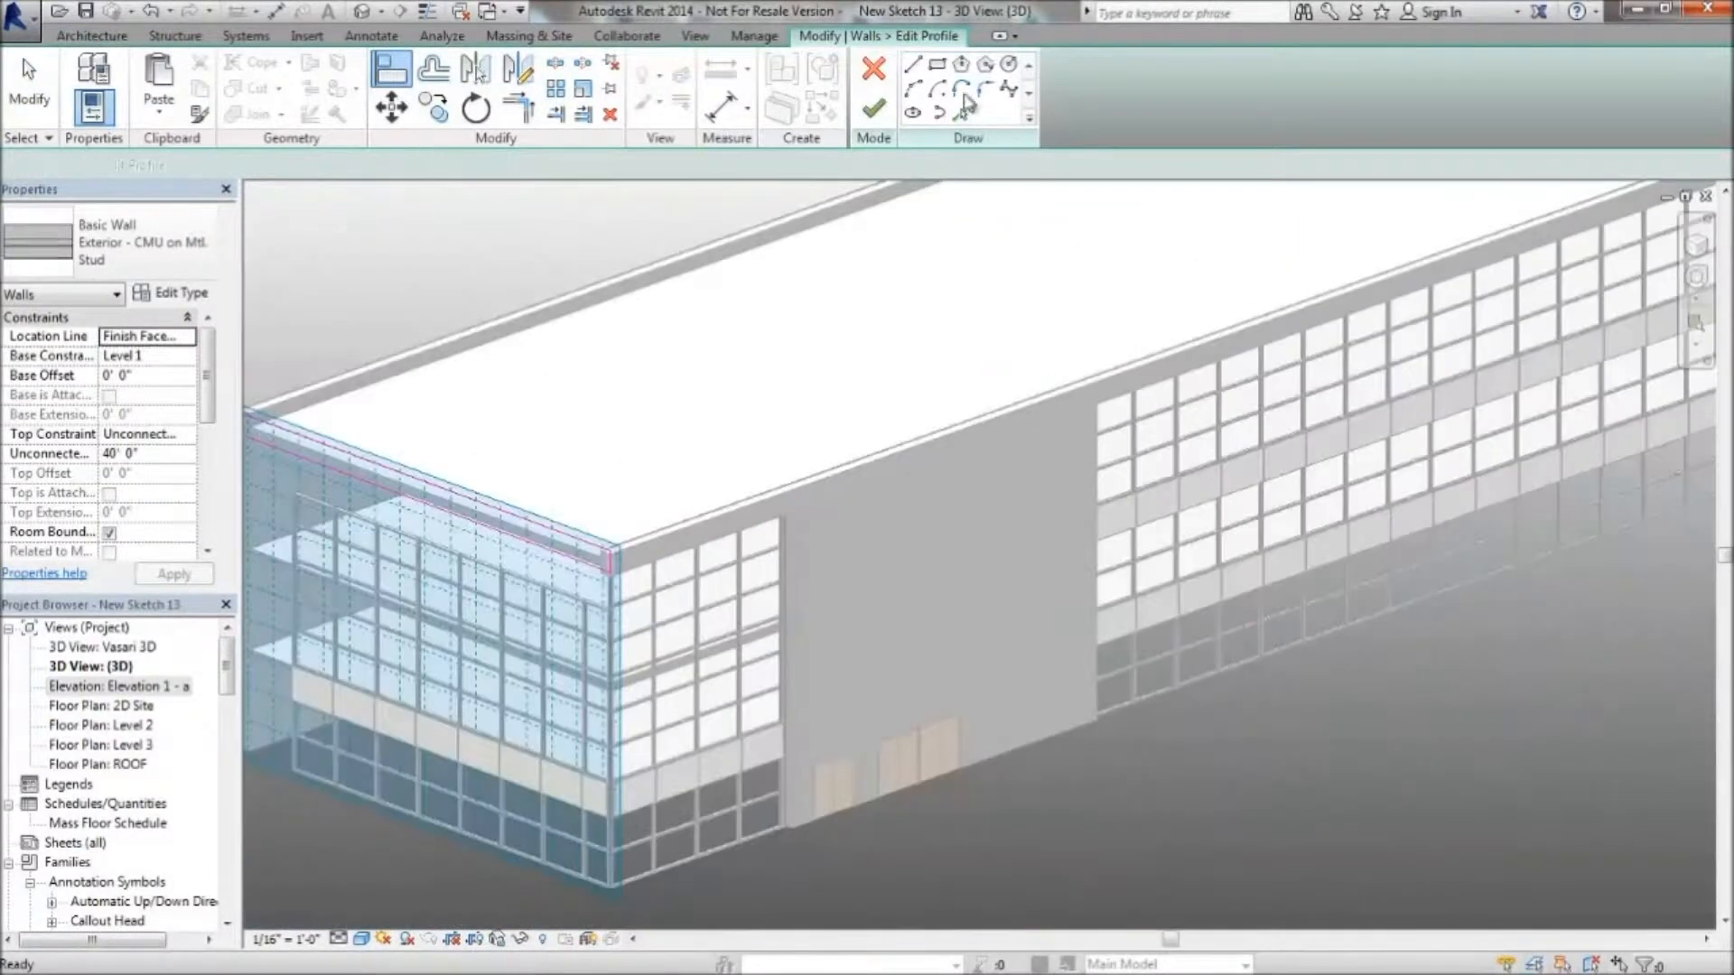
click(873, 109)
Constrain the top of the end curtain wall up to the CMU band and extend it to meet the long rear wall
click(582, 608)
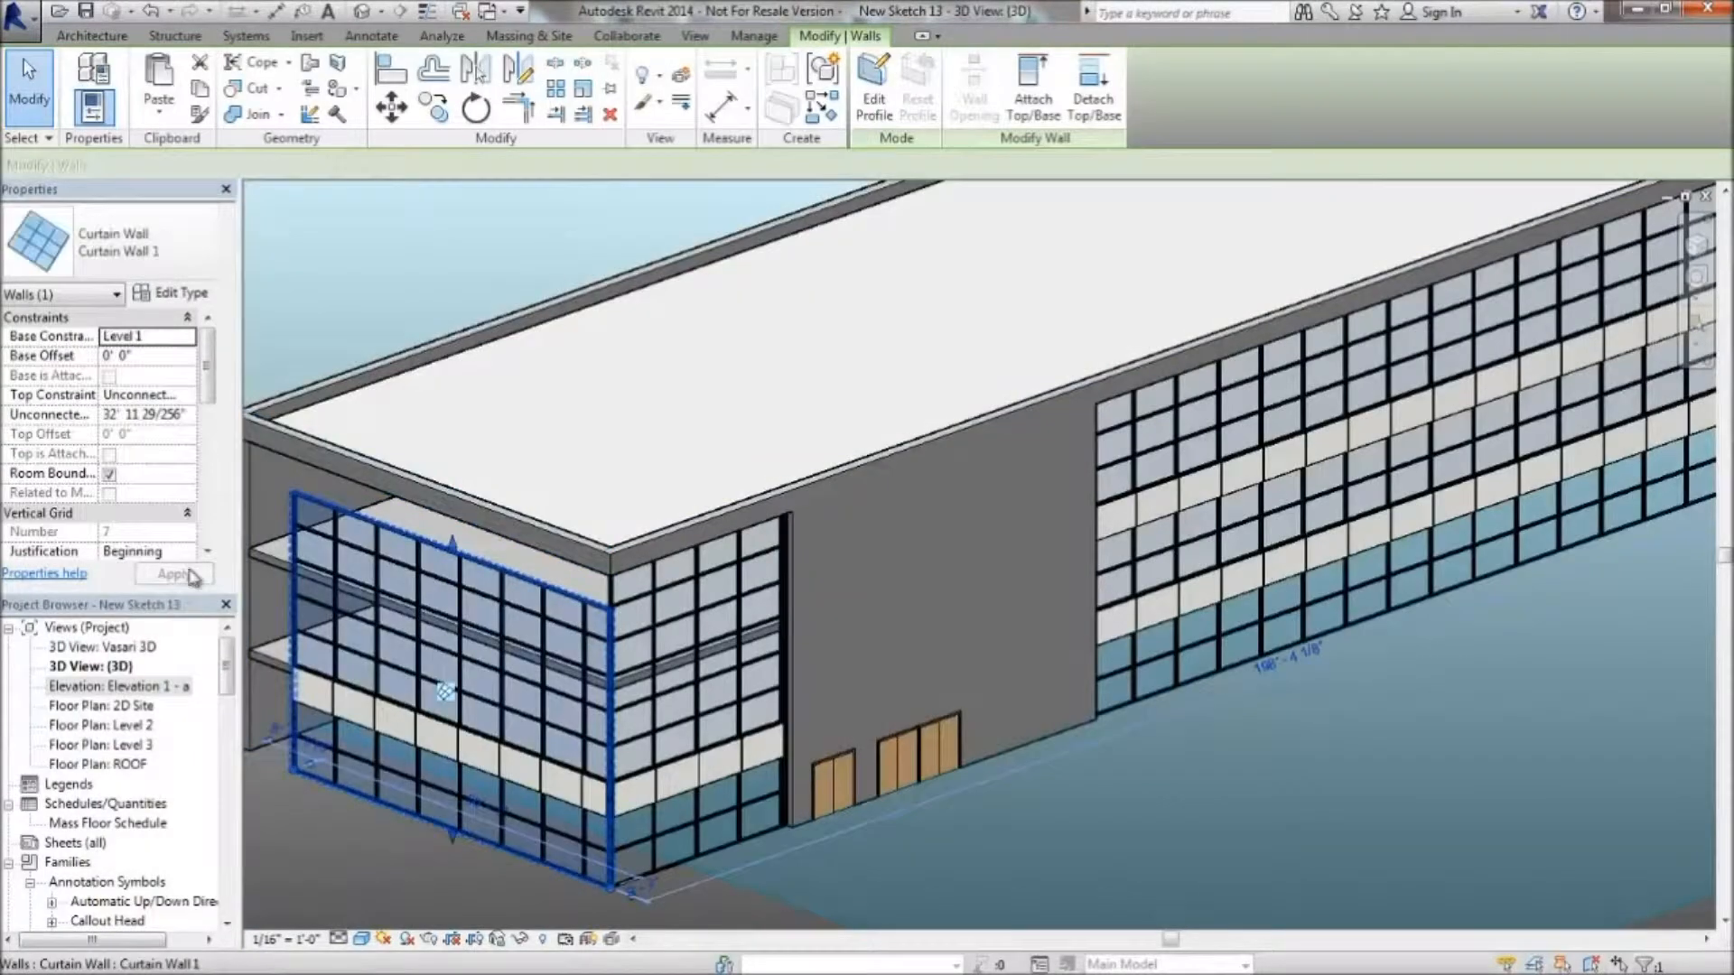
click(187, 395)
click(200, 482)
scroll(329, 349, down, 1)
shift+middle_drag(329, 349, 1011, 623)
scroll(408, 760, up, 2)
key(Escape)
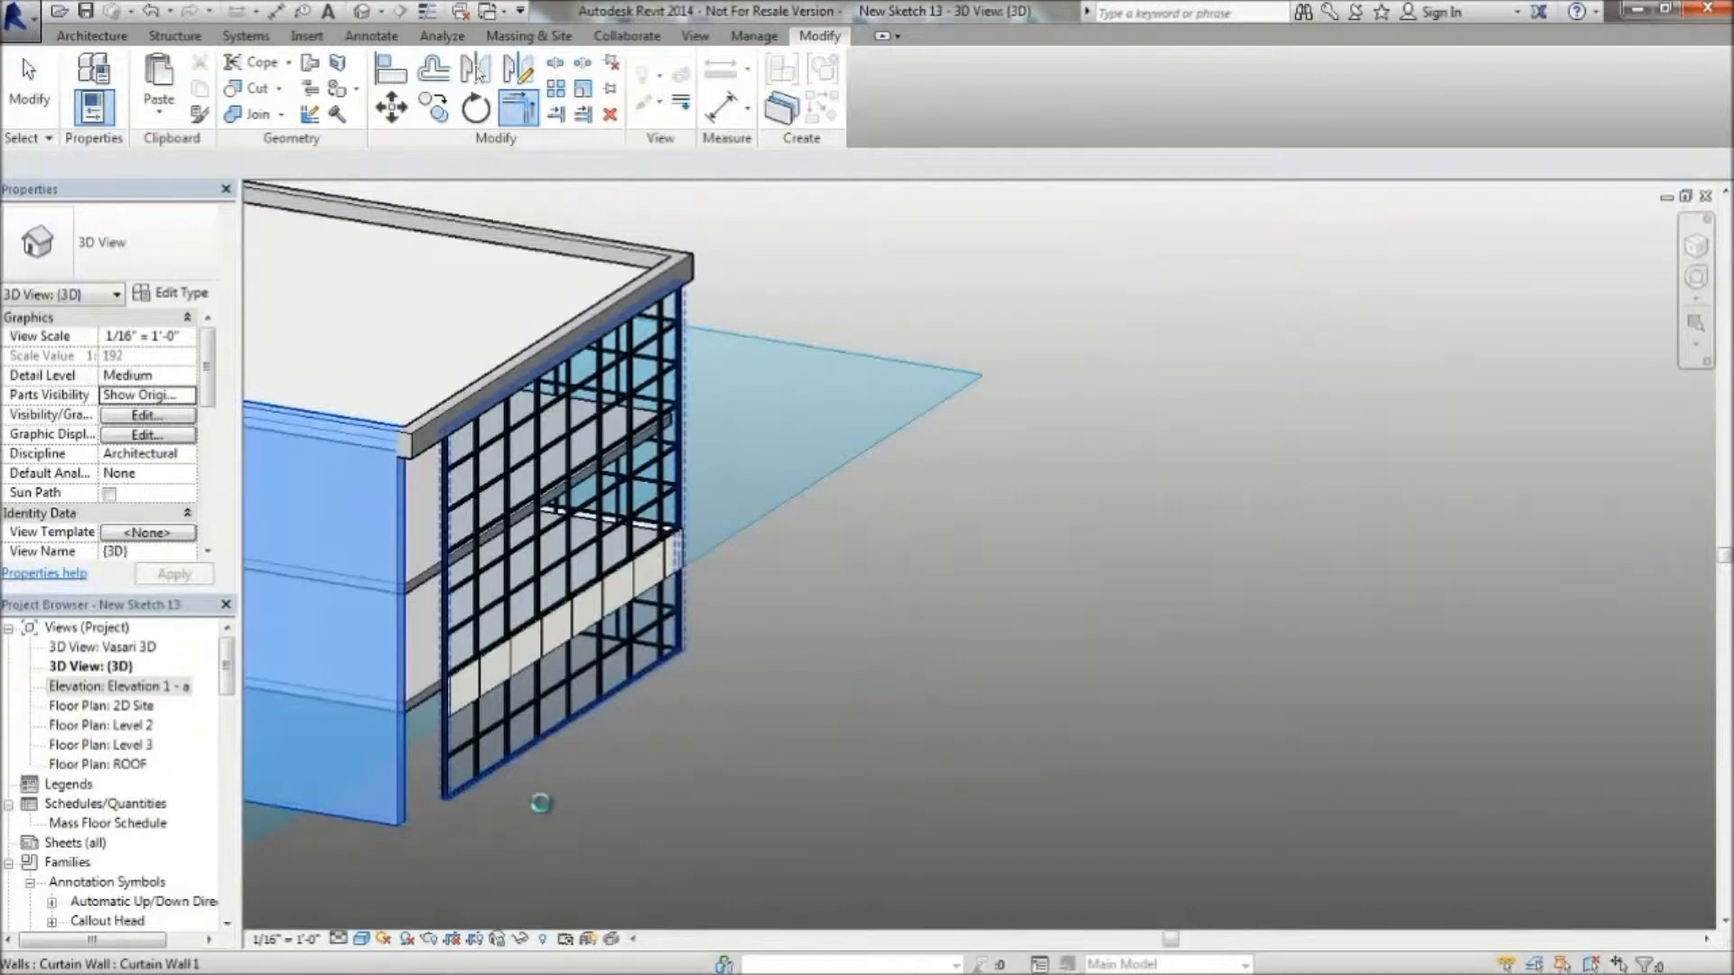
scroll(600, 755, down, 4)
shift+middle_drag(883, 580, 1101, 587)
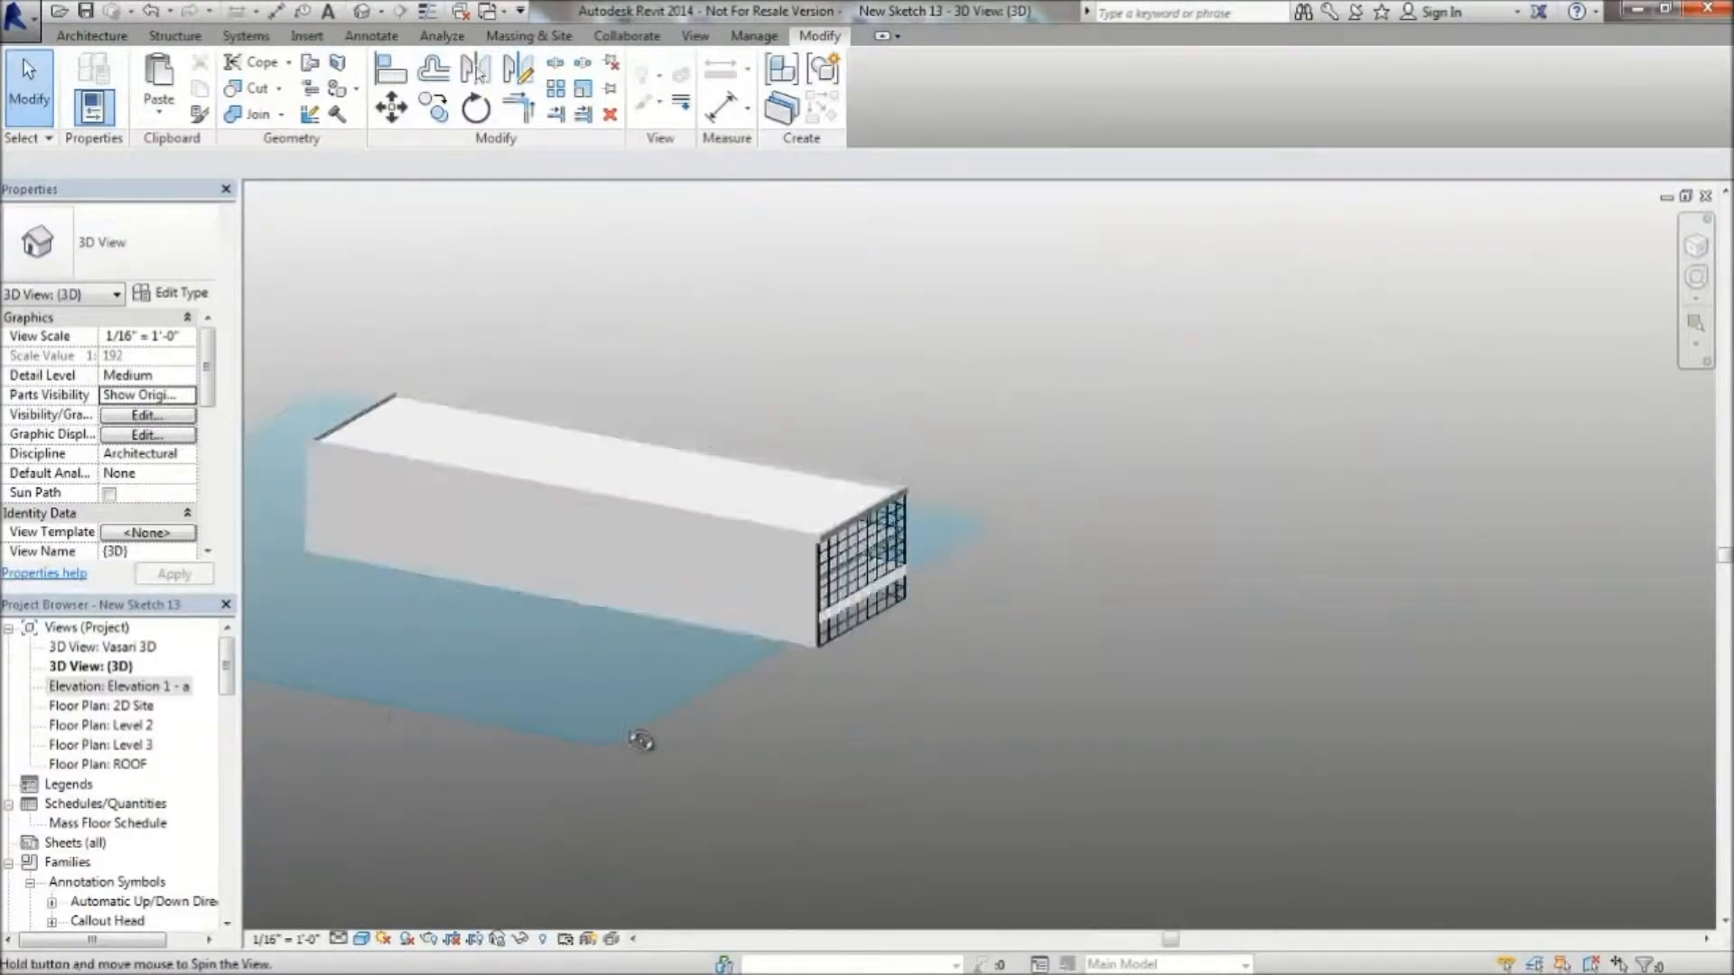
Edit the long rear CMU wall's profile, sketching a vertical line near the glazed end and copying the top edge downward
shift+middle_drag(421, 728, 708, 751)
scroll(565, 735, up, 3)
click(523, 726)
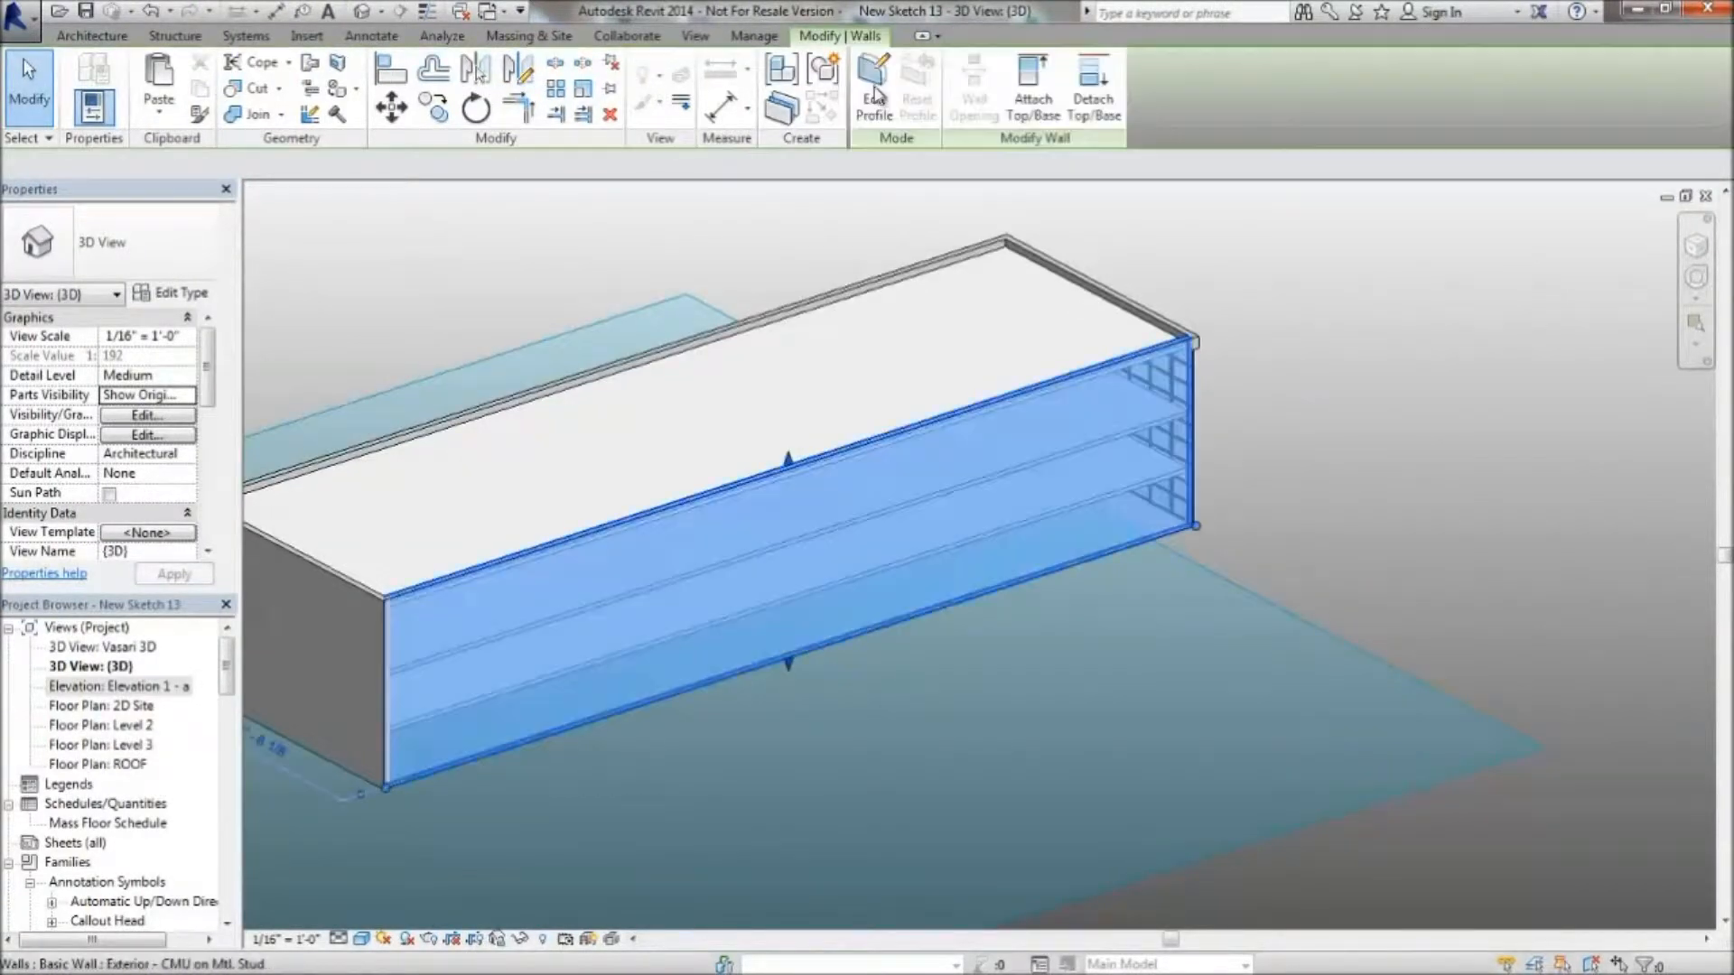
click(874, 97)
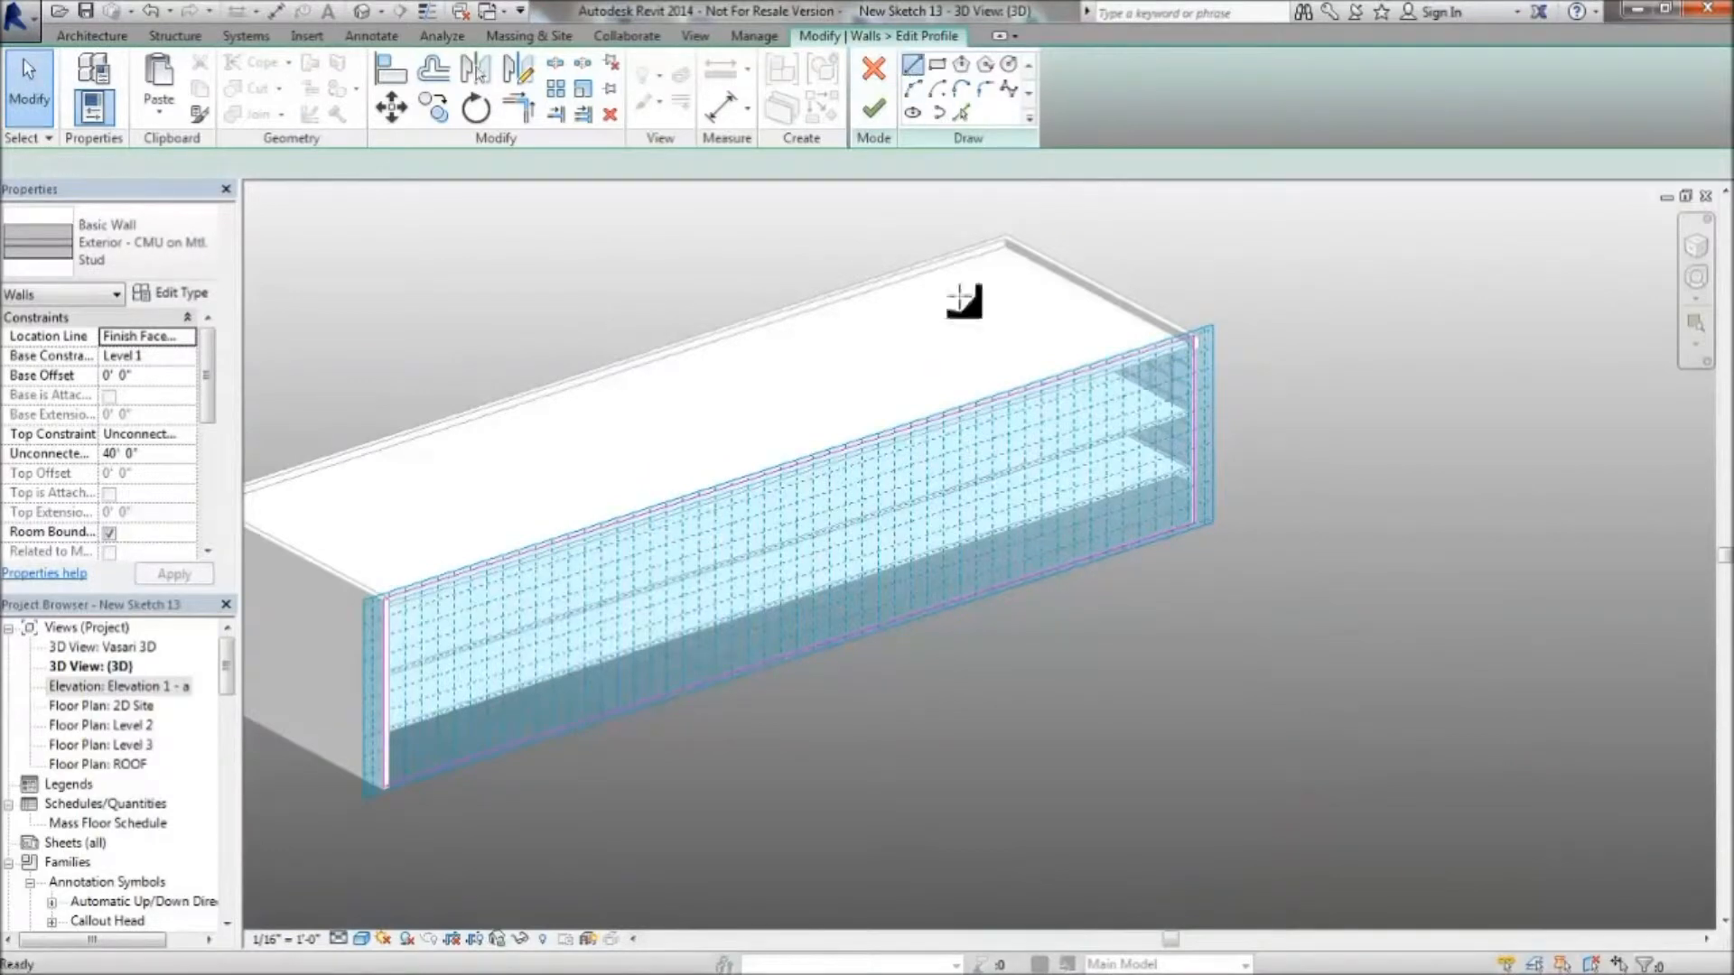
click(997, 582)
click(997, 447)
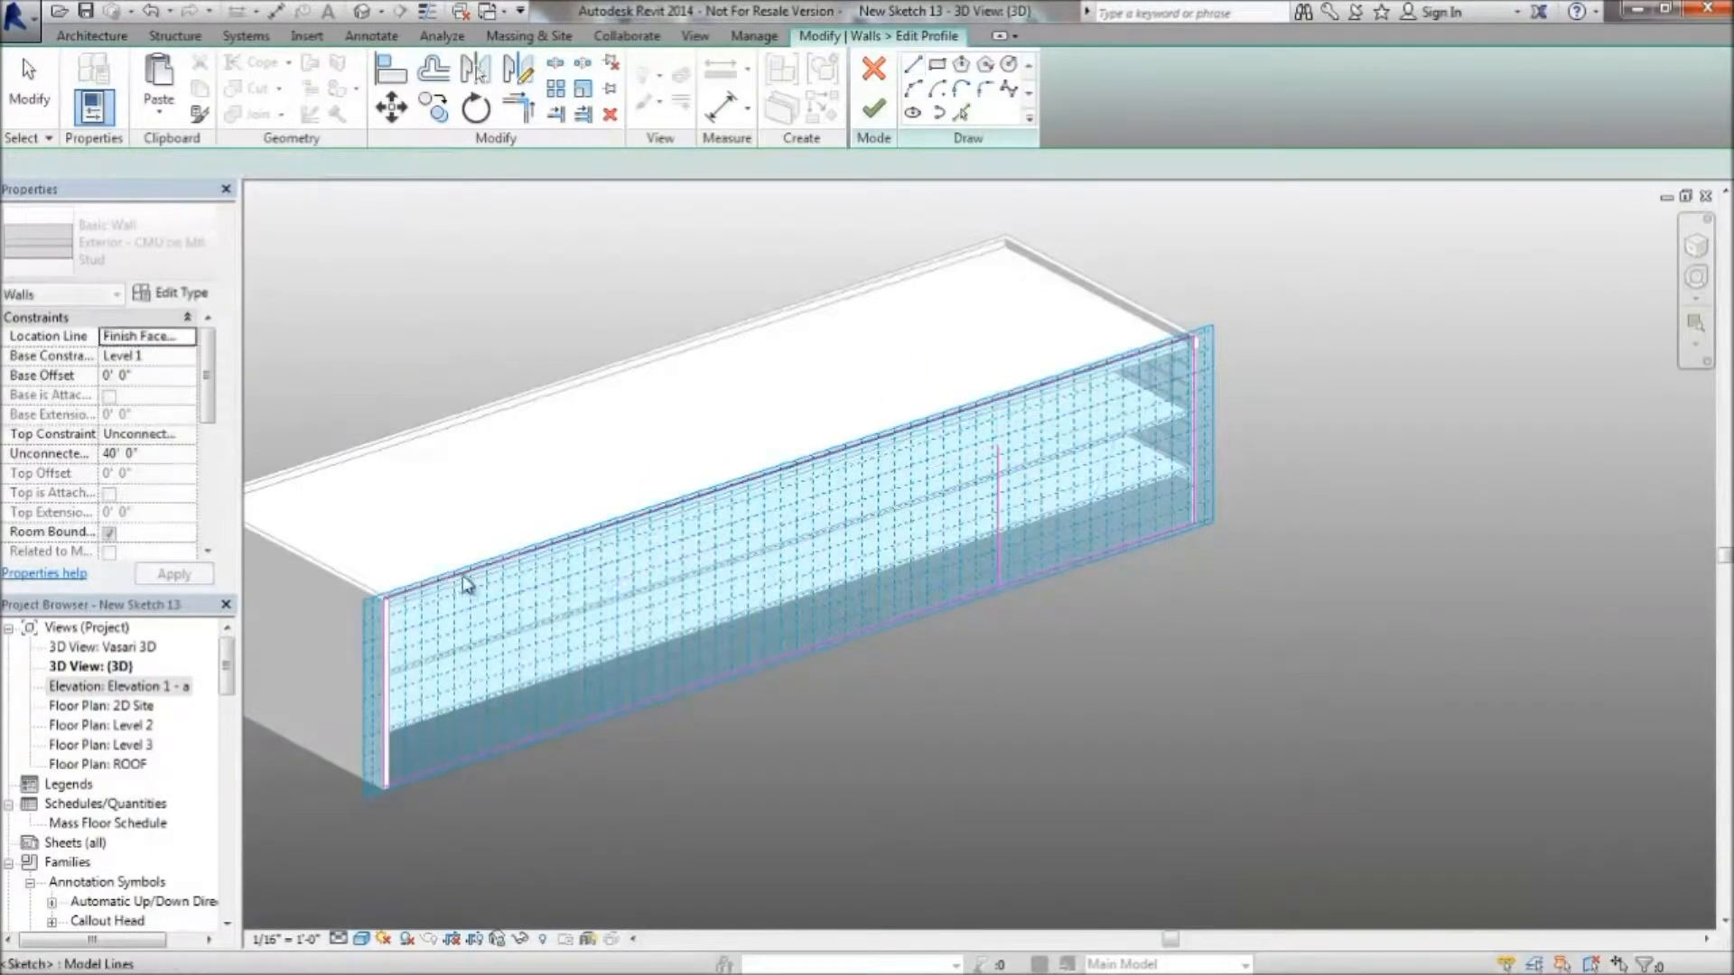
click(463, 578)
key(c)
key(o)
click(391, 602)
click(397, 657)
Align the copied top line with the end wall band's underside, trim the sketch lines, and finish the rear wall's profile
mouse_move(831, 495)
shift+middle_down()
mouse_move(805, 493)
mouse_move(831, 329)
shift+middle_up()
scroll(867, 289, up, 5)
key(a)
key(l)
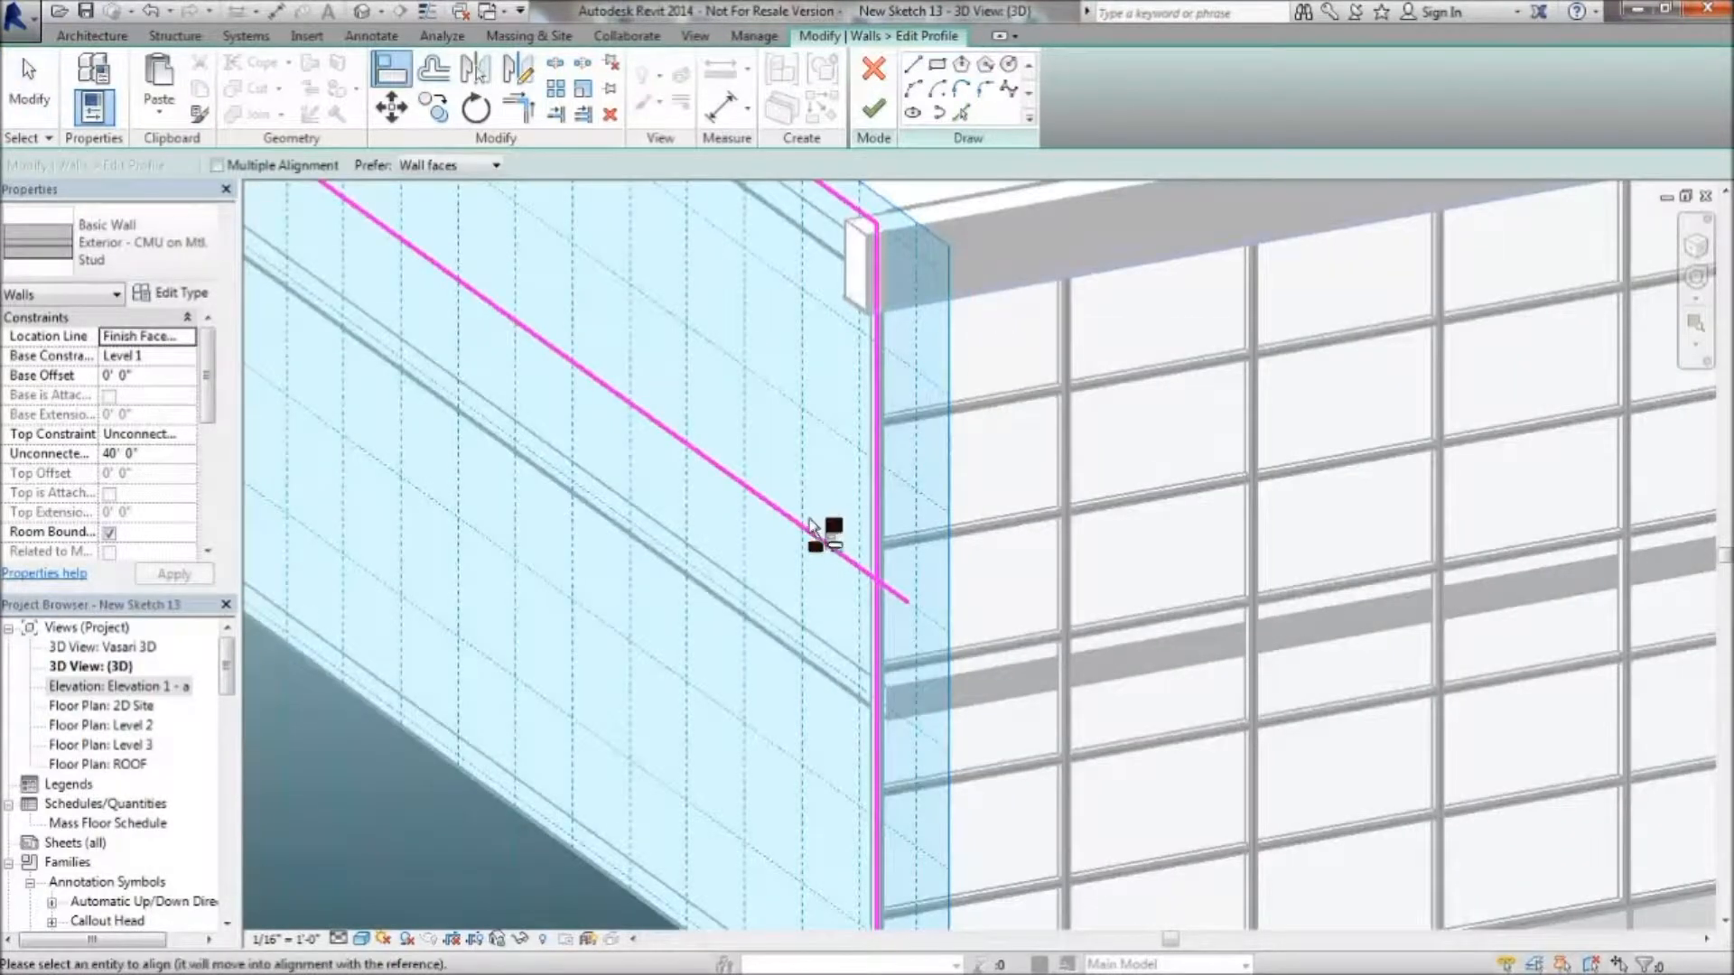
scroll(810, 524, down, 10)
key(t)
key(r)
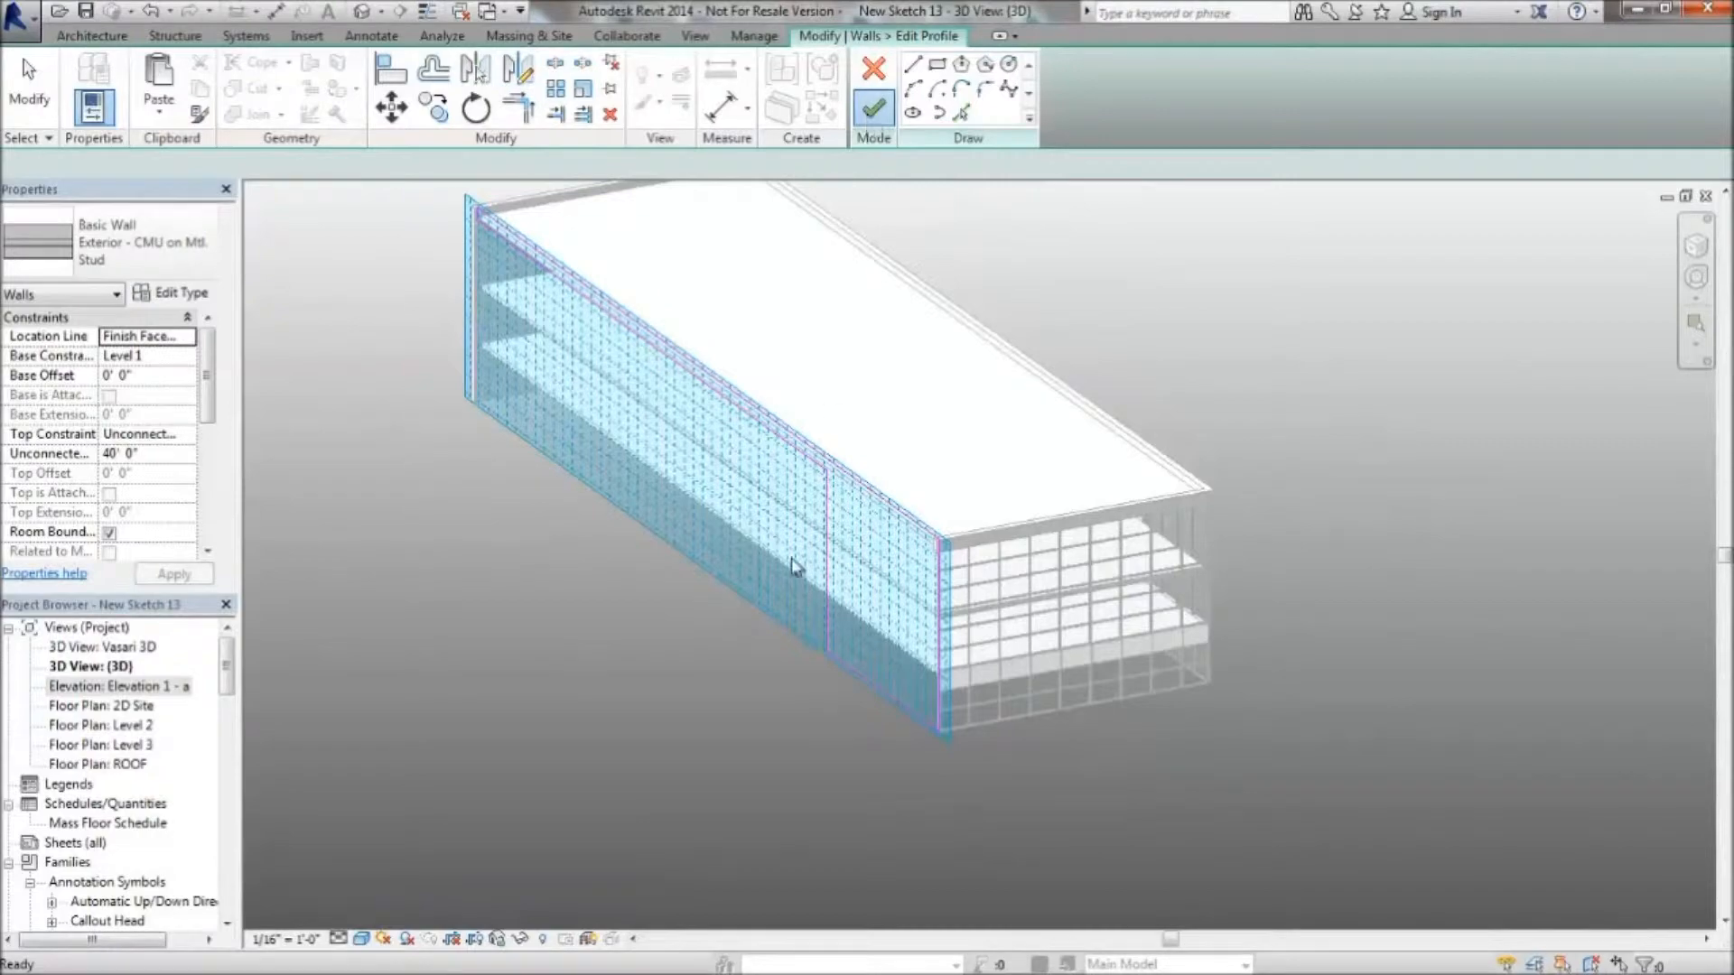
click(872, 109)
shift+middle_drag(704, 573, 993, 628)
key(Escape)
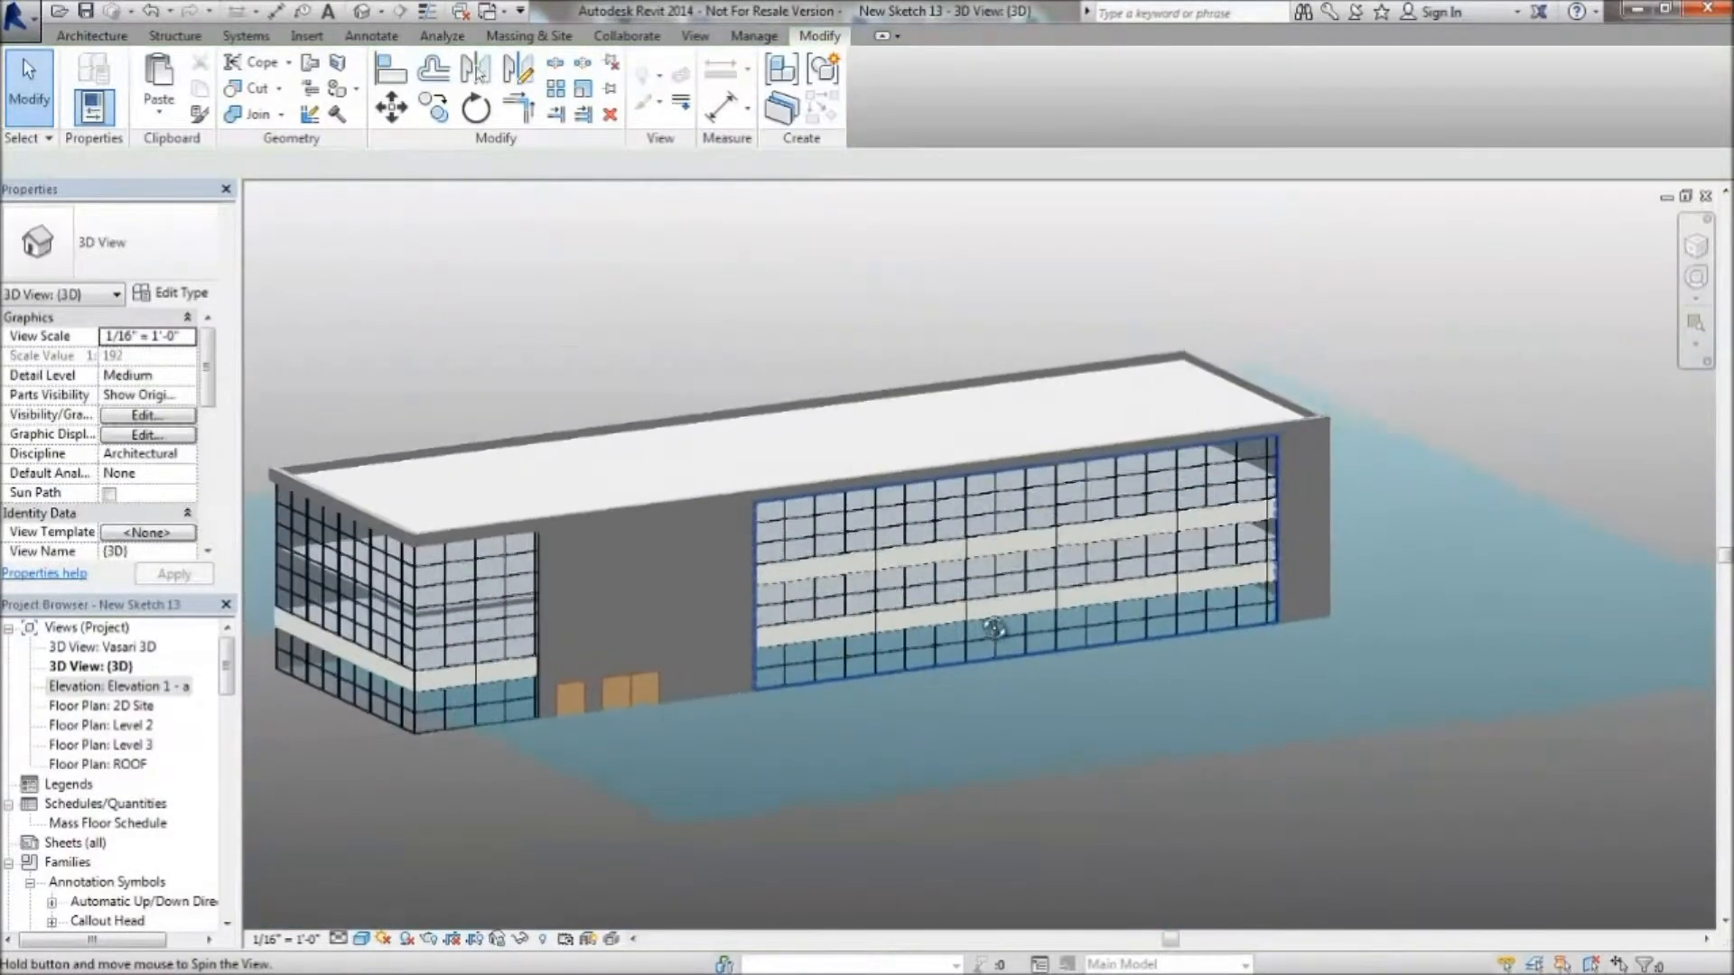
Change the whole top row of glazed panels in the long front curtain wall to the Solid Panel type
scroll(778, 491, up, 4)
scroll(568, 488, up, 6)
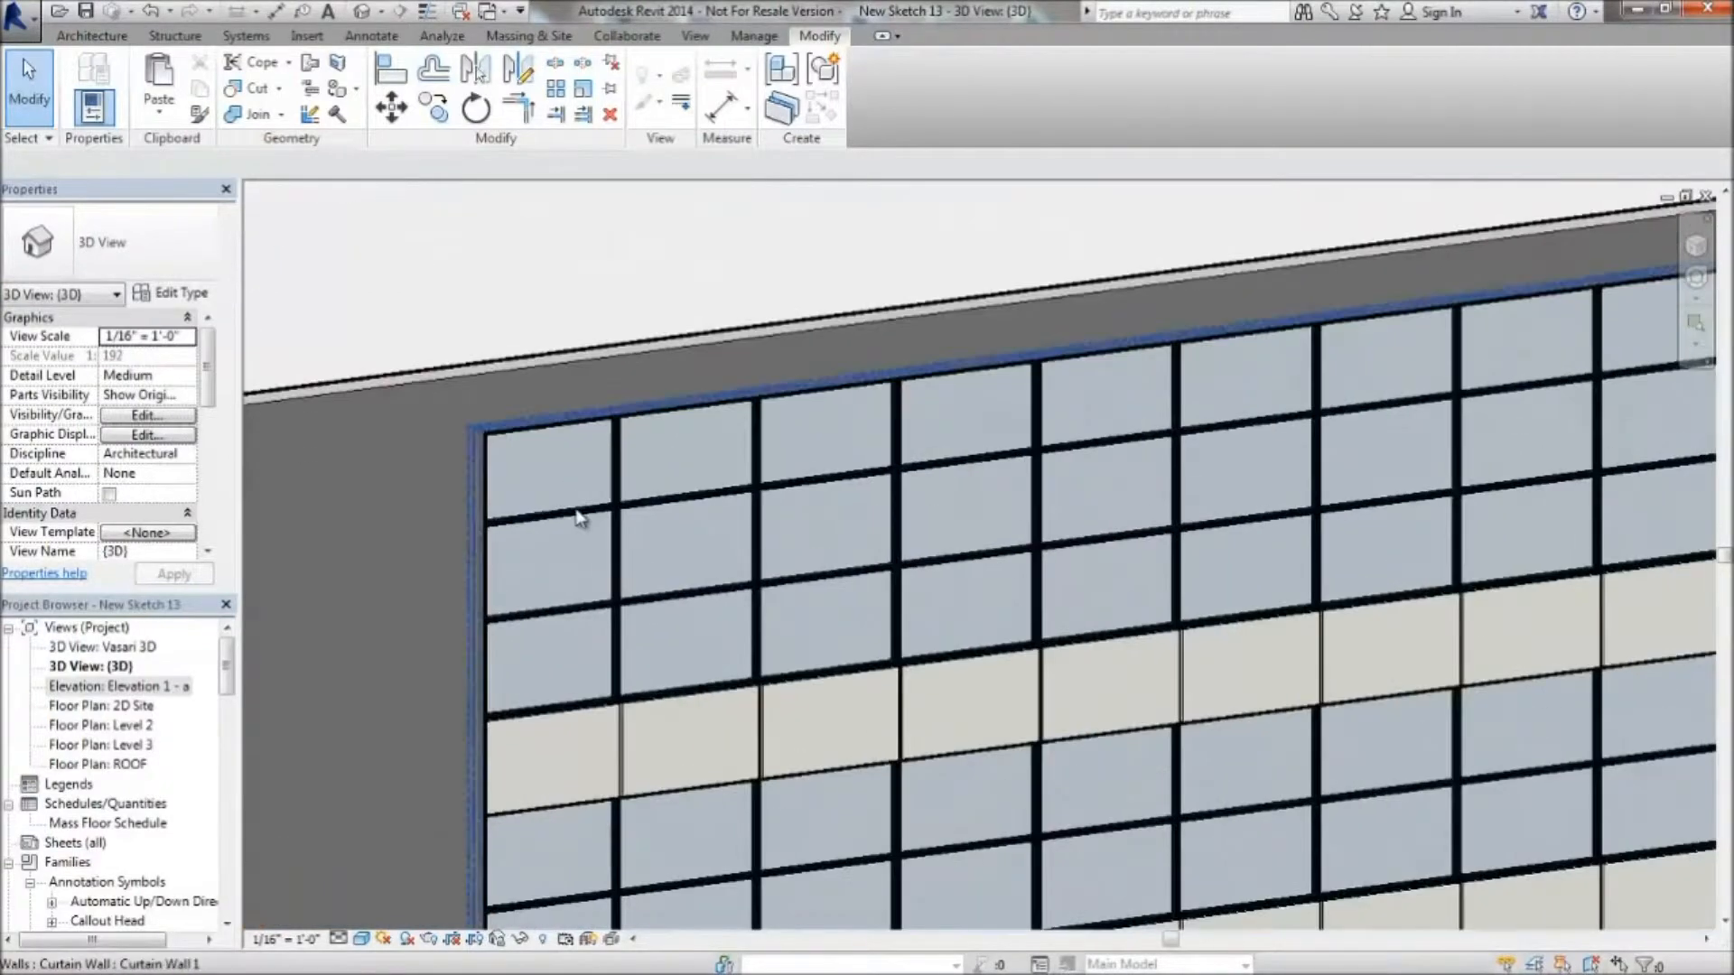
click(579, 515)
ctrl+click(679, 496)
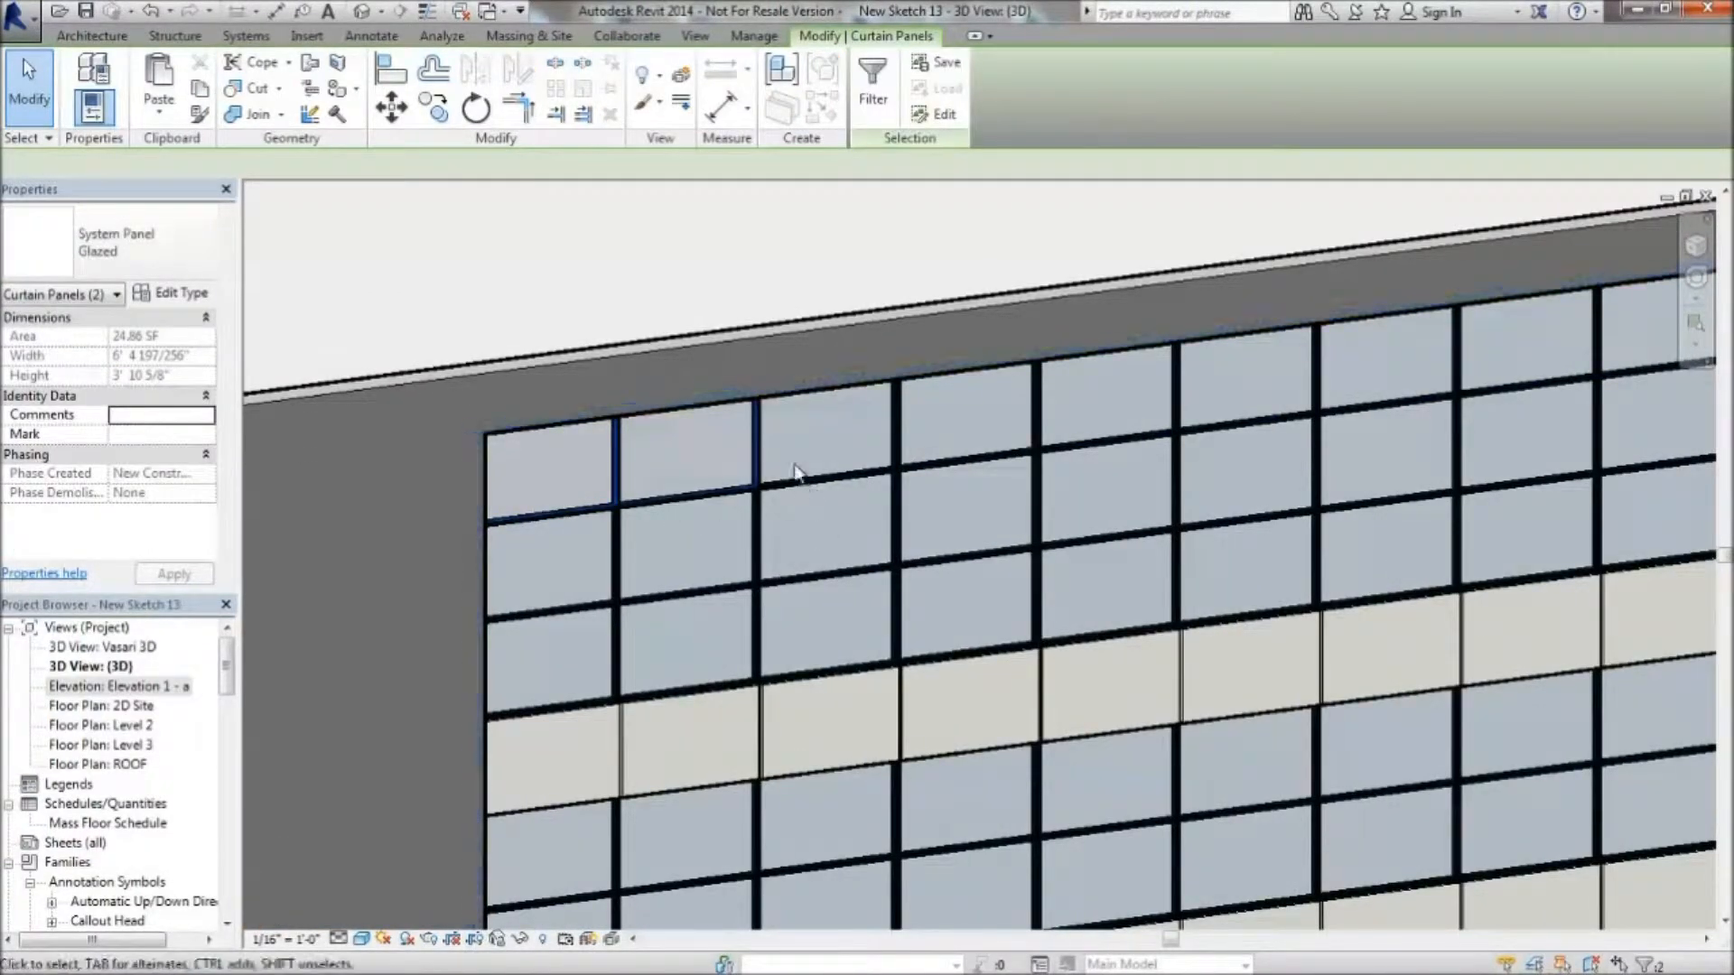
ctrl+click(807, 483)
scroll(720, 474, down, 2)
scroll(720, 506, up, 2)
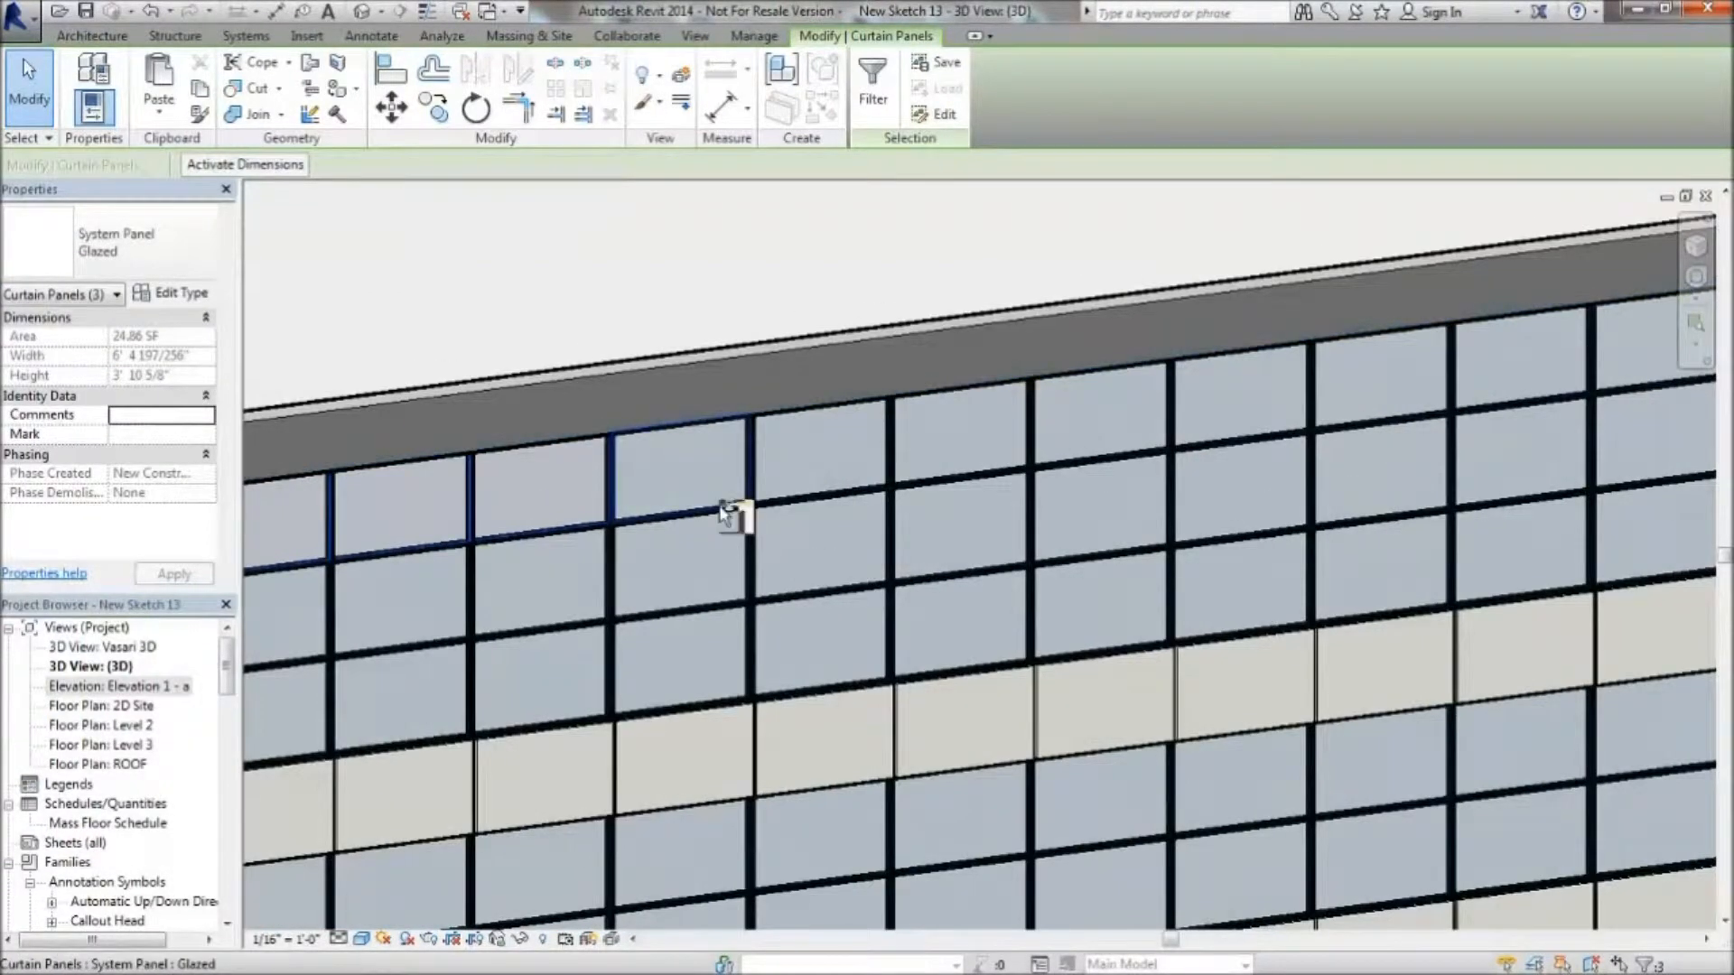
ctrl+click(988, 477)
scroll(1084, 465, down, 4)
scroll(1165, 450, up, 3)
ctrl+click(690, 545)
ctrl+click(767, 541)
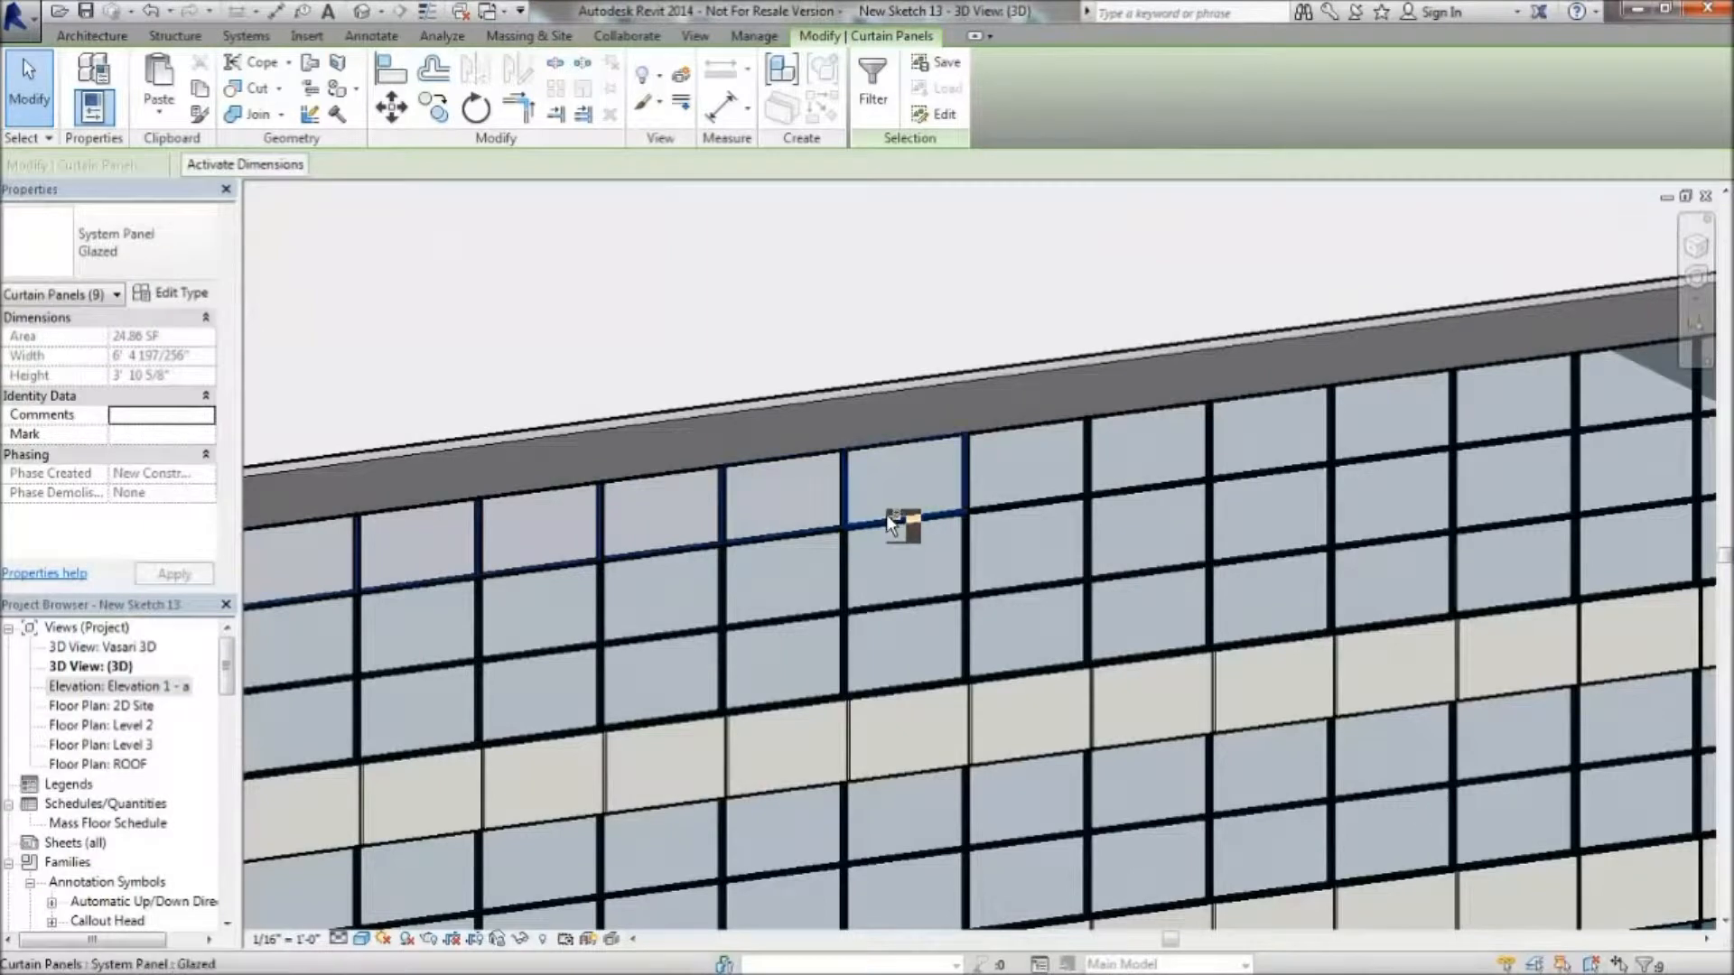
ctrl+click(1015, 495)
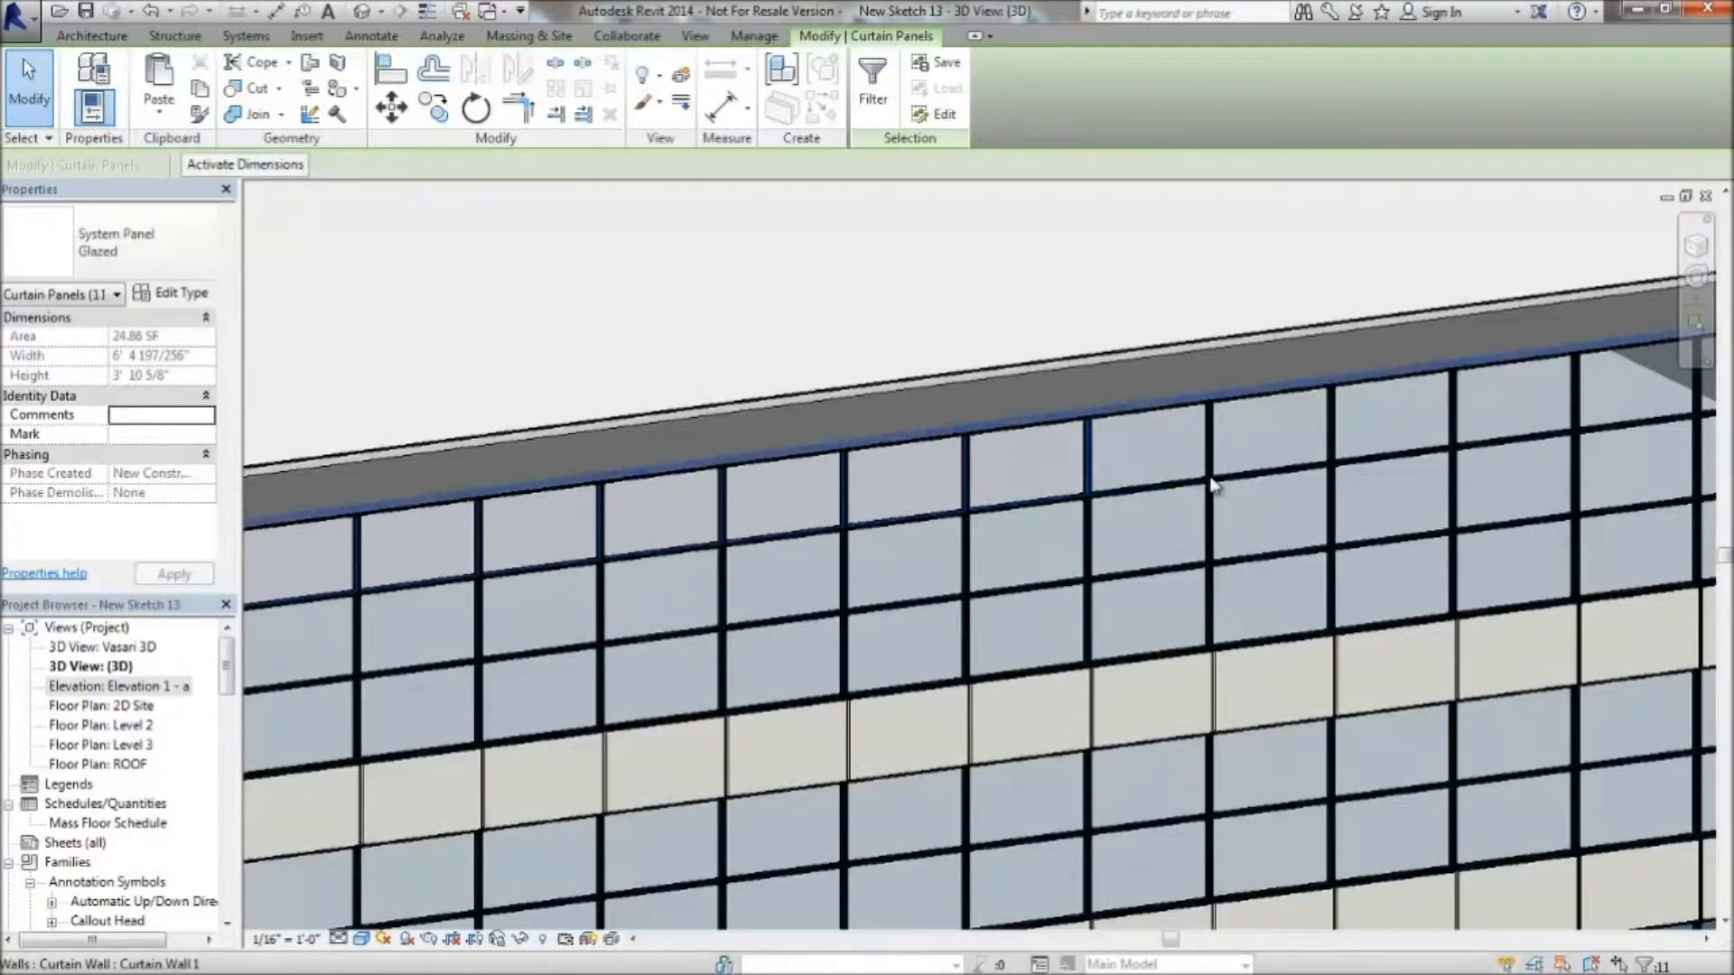
scroll(1200, 485, up, 3)
ctrl+click(1257, 471)
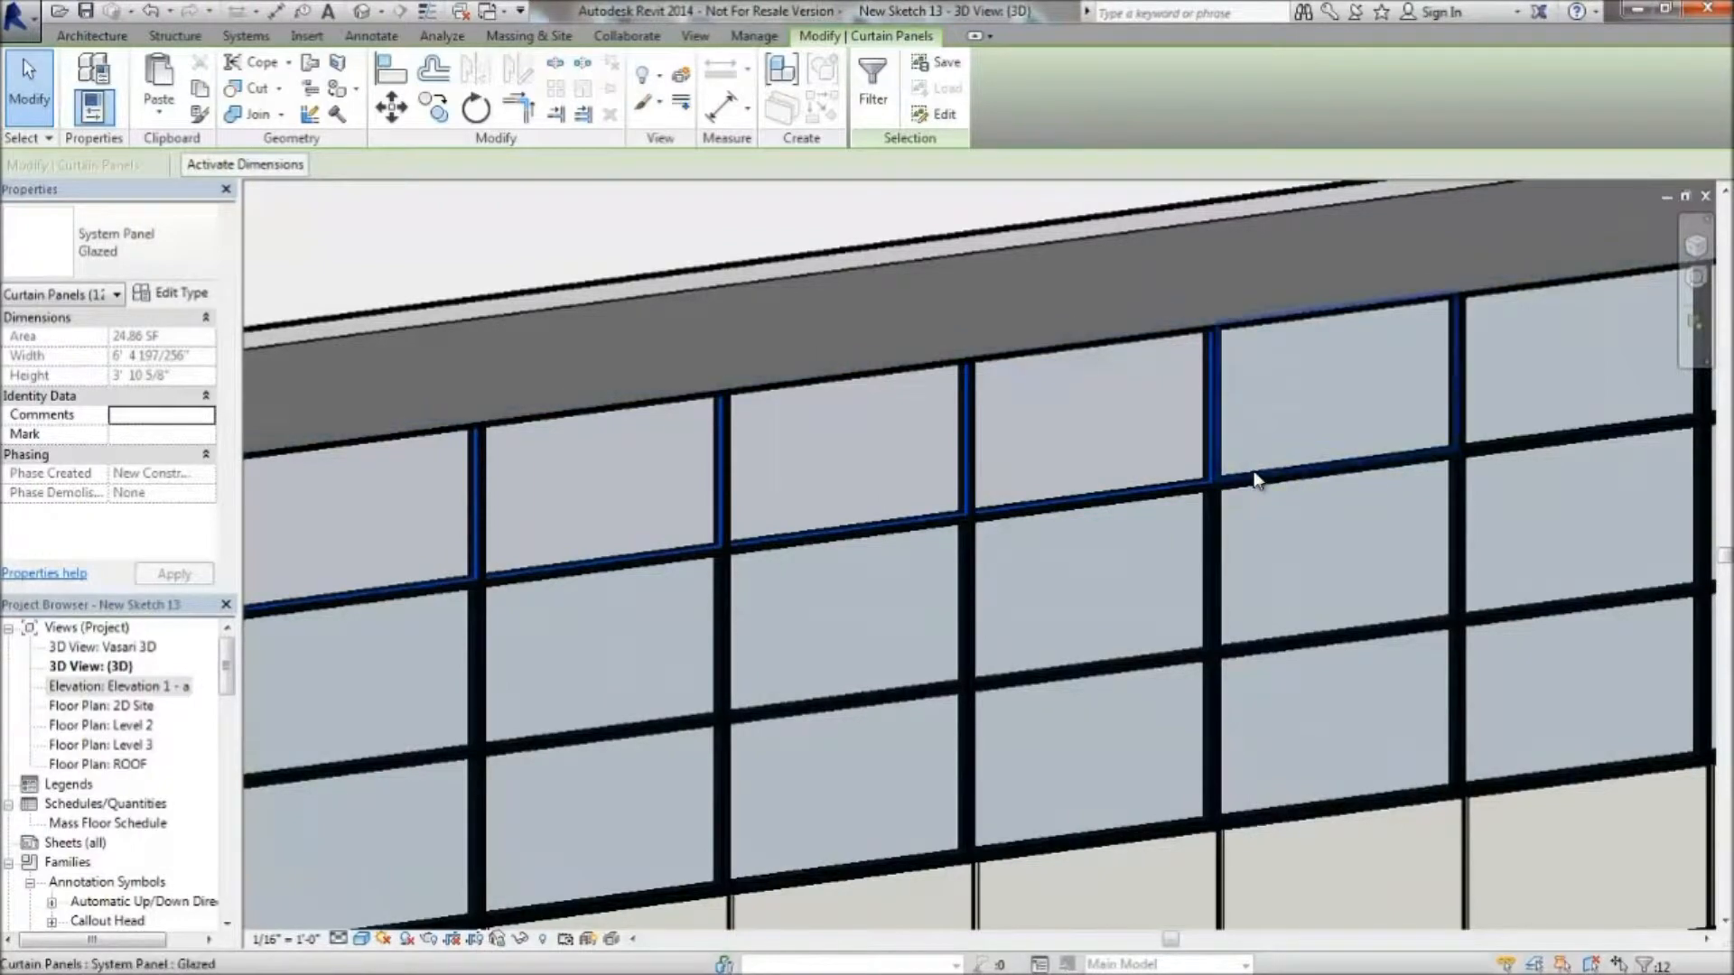
scroll(671, 562, down, 5)
scroll(1242, 478, up, 4)
ctrl+click(989, 519)
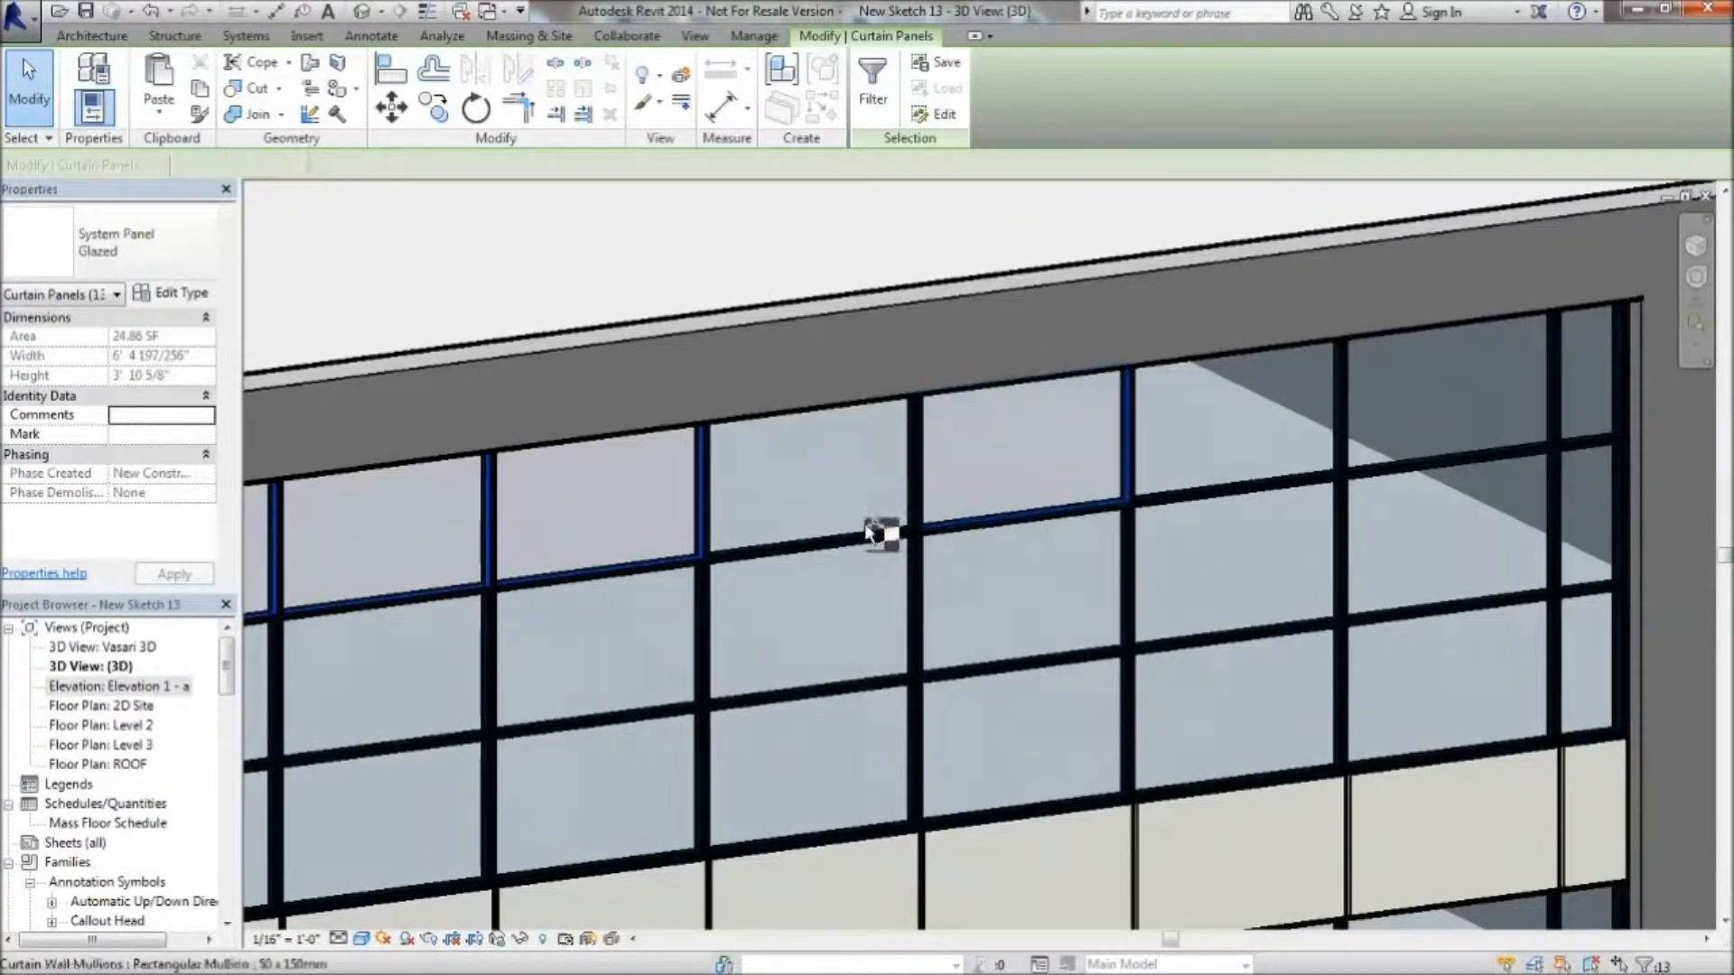
ctrl+click(848, 442)
ctrl+click(1211, 479)
ctrl+click(1431, 456)
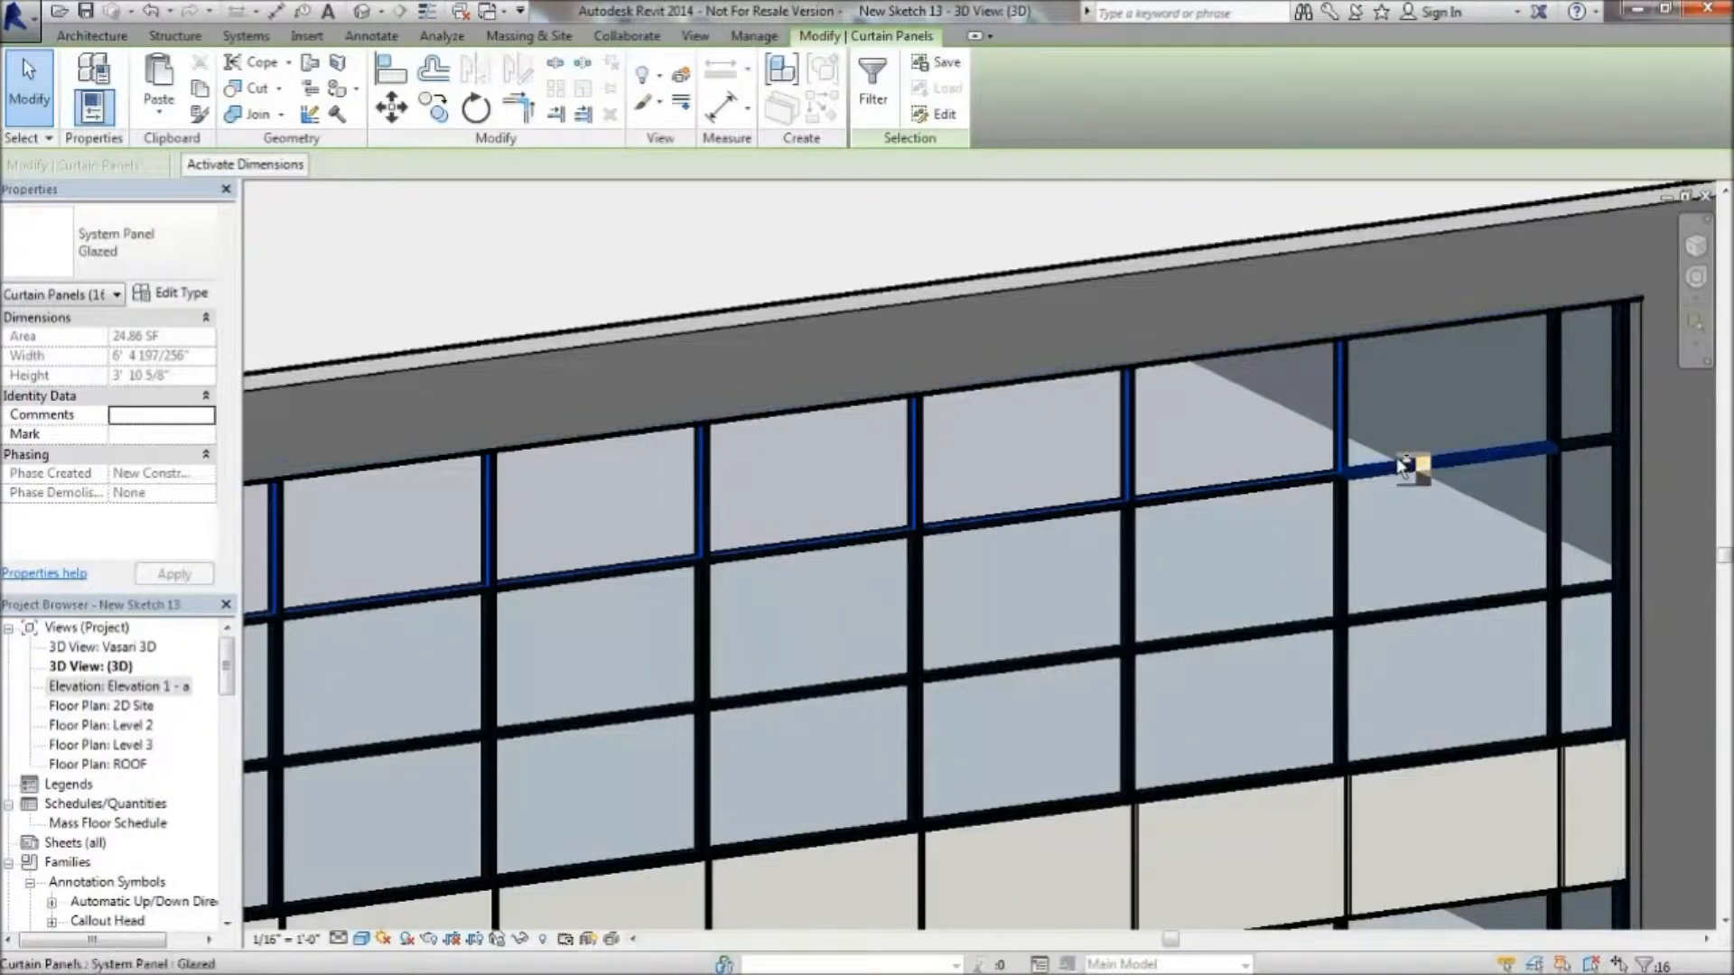
ctrl+click(1586, 437)
click(174, 267)
click(141, 439)
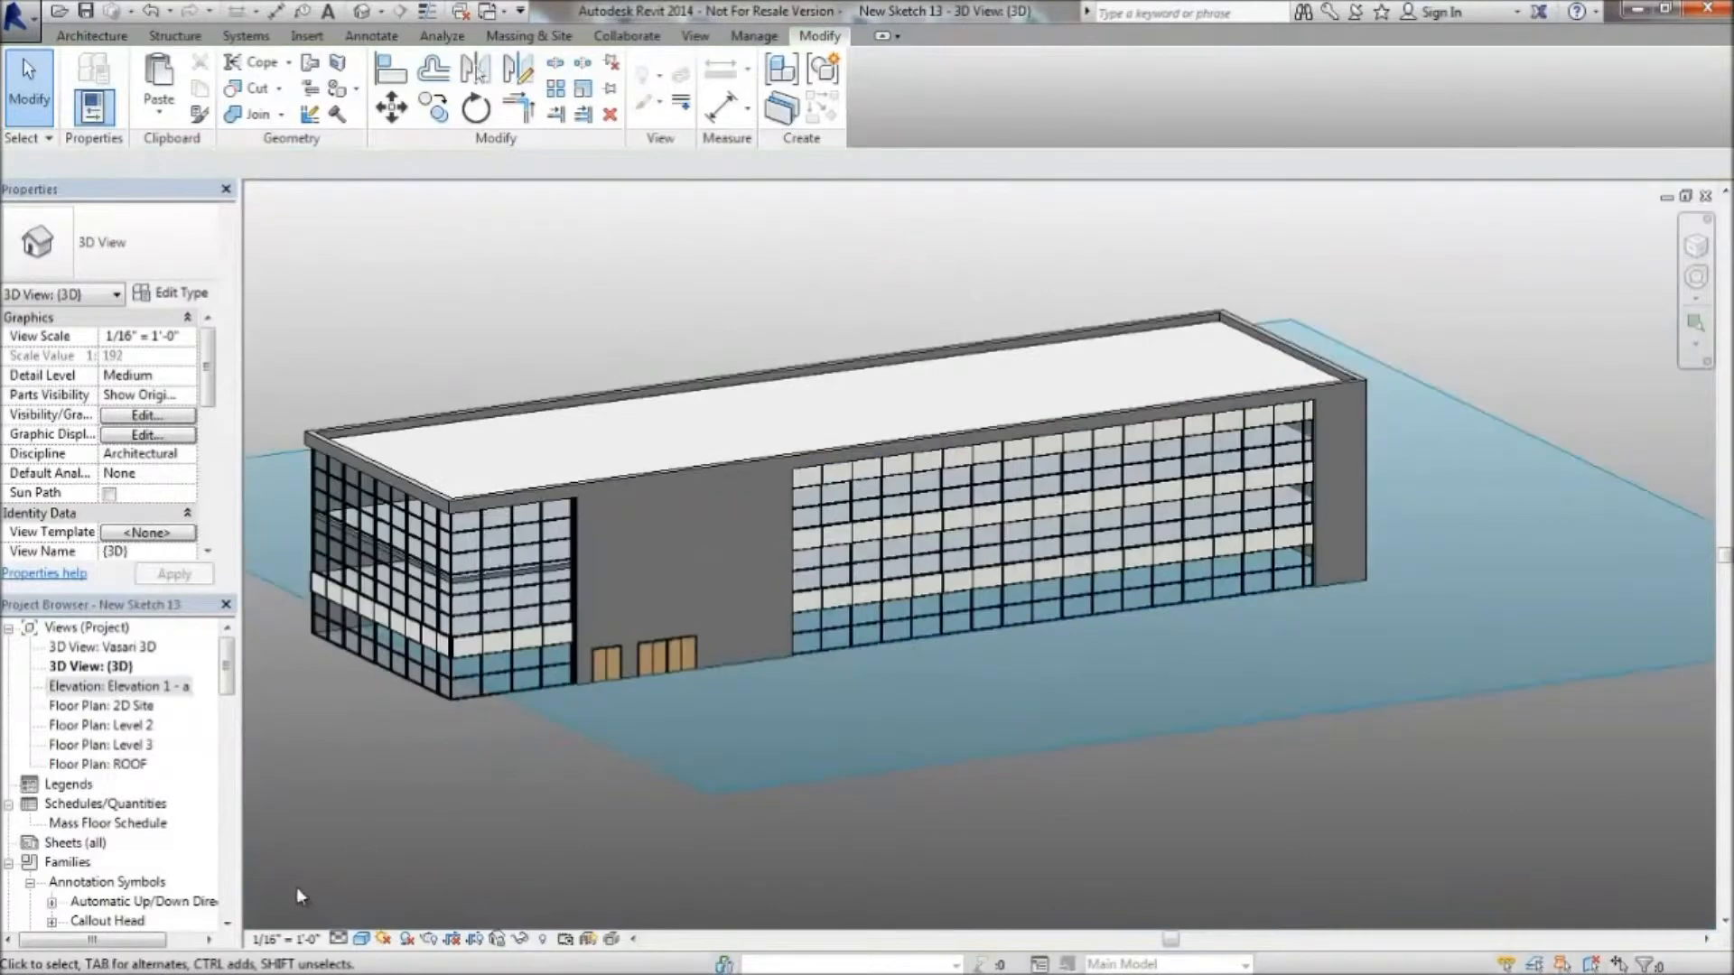
Assign Plasterboard as the finish material in the Exterior - CMU on Mtl. Stud wall type's structure
click(669, 435)
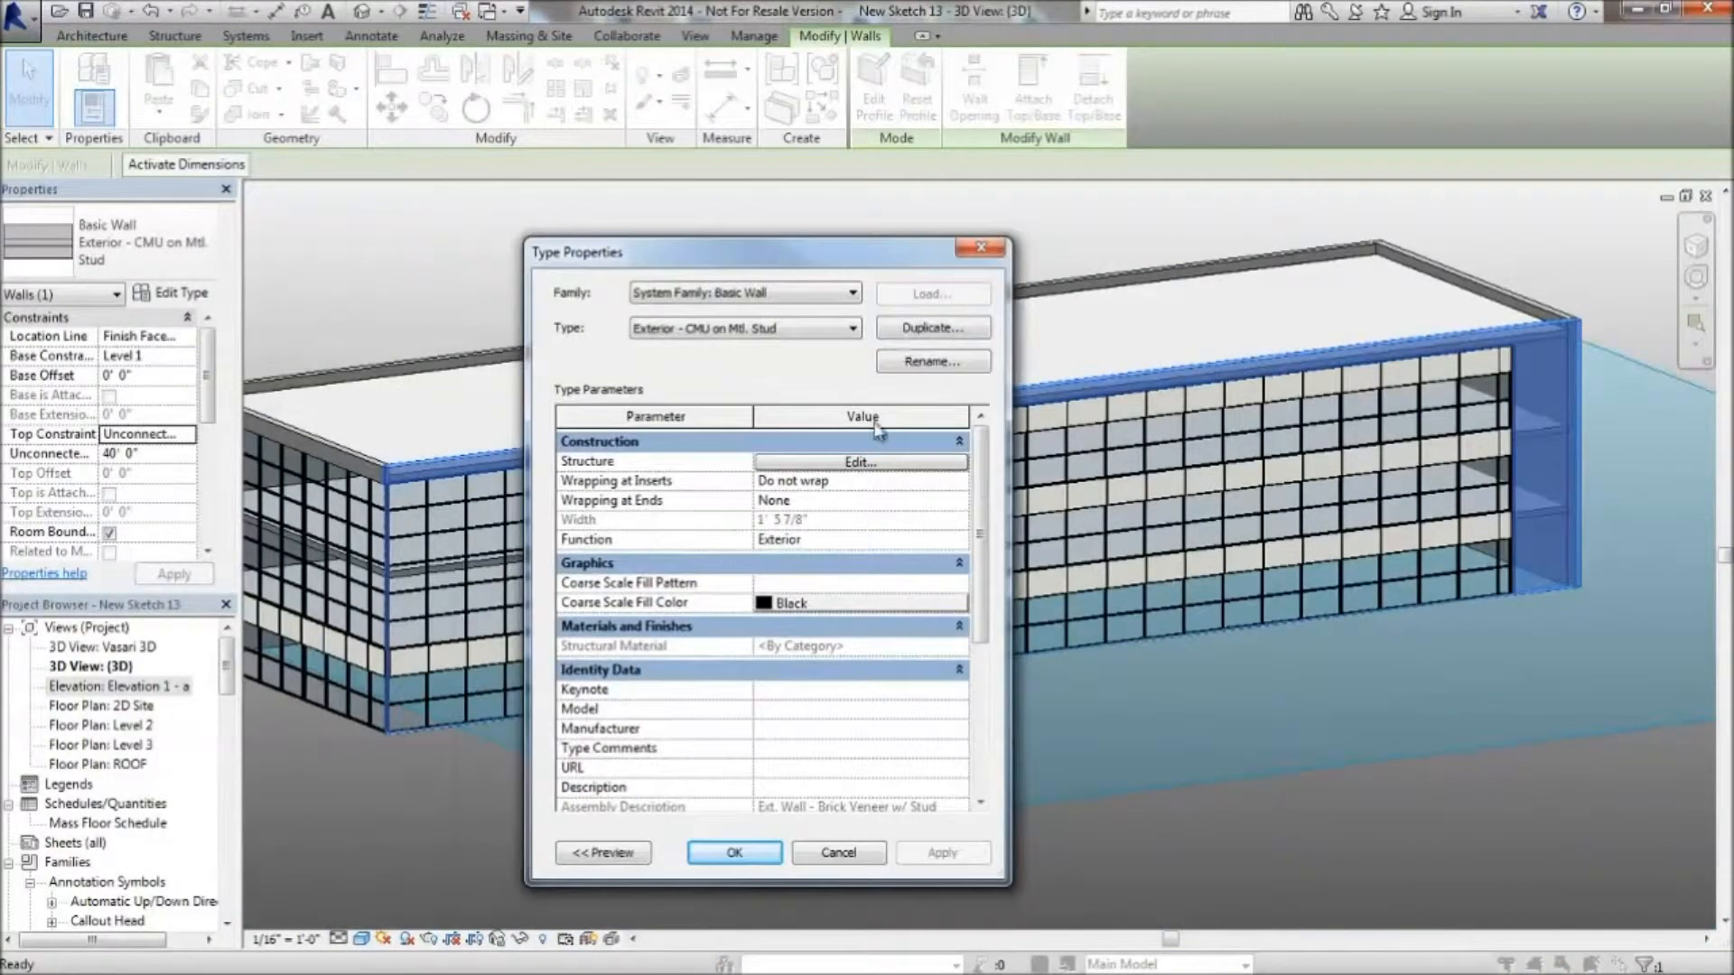
click(859, 462)
scroll(960, 471, down, 3)
click(720, 560)
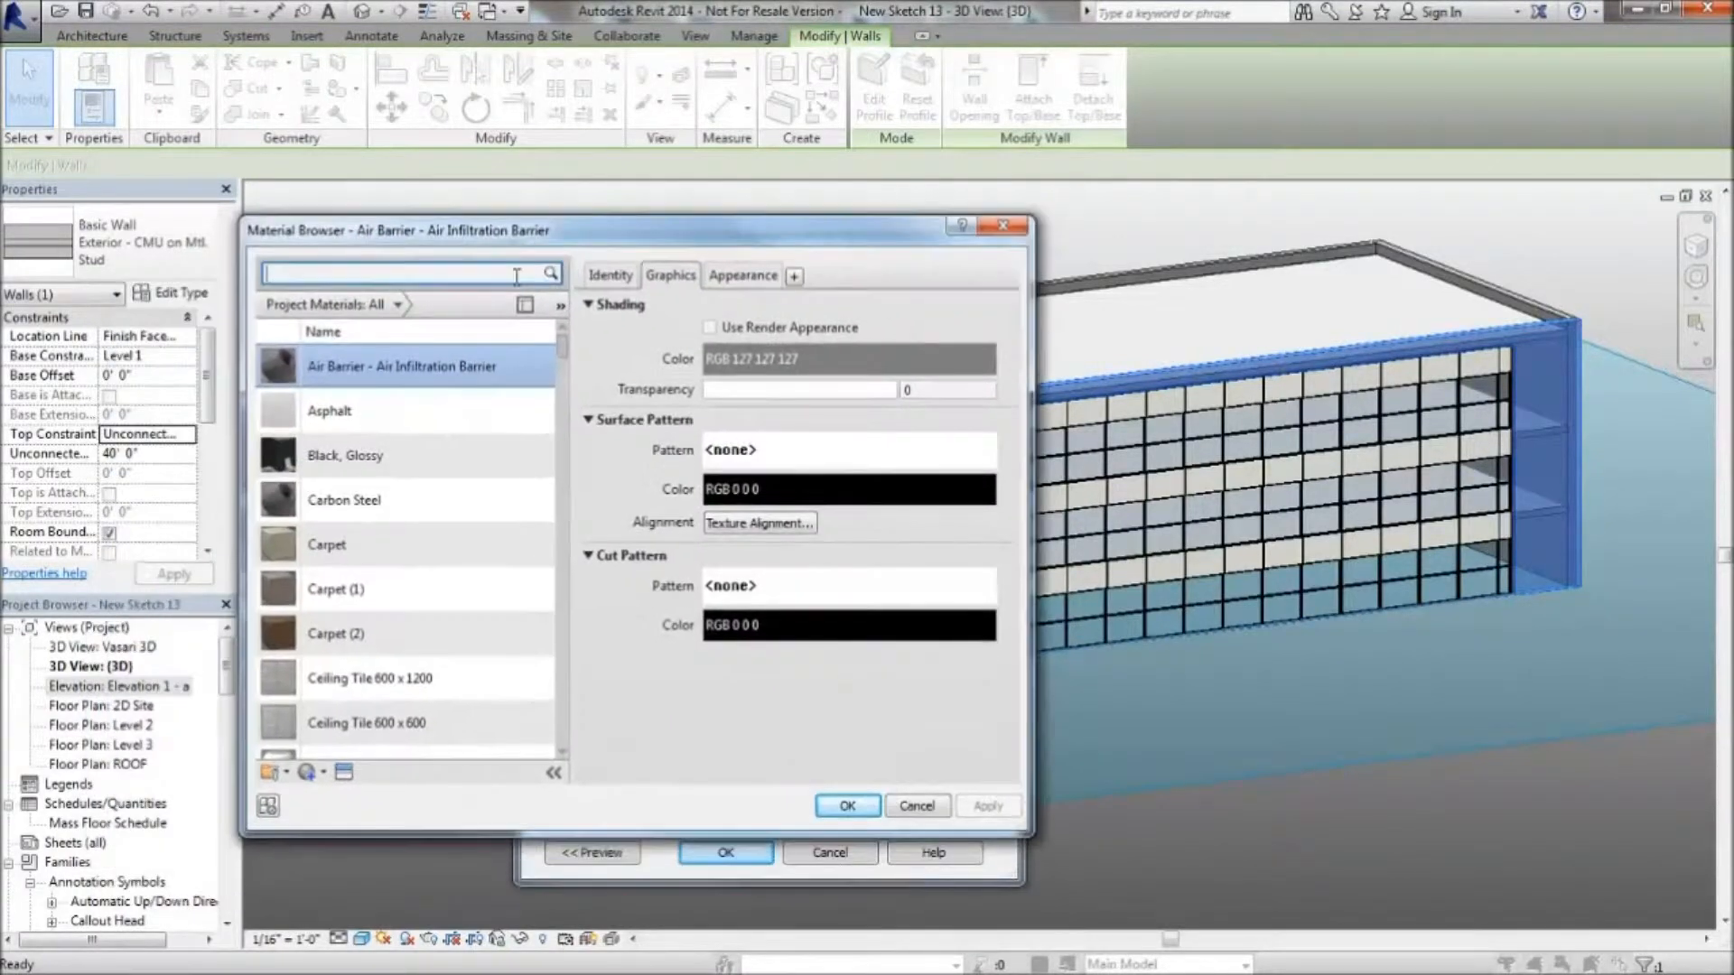
click(517, 275)
text(Plaster)
click(390, 391)
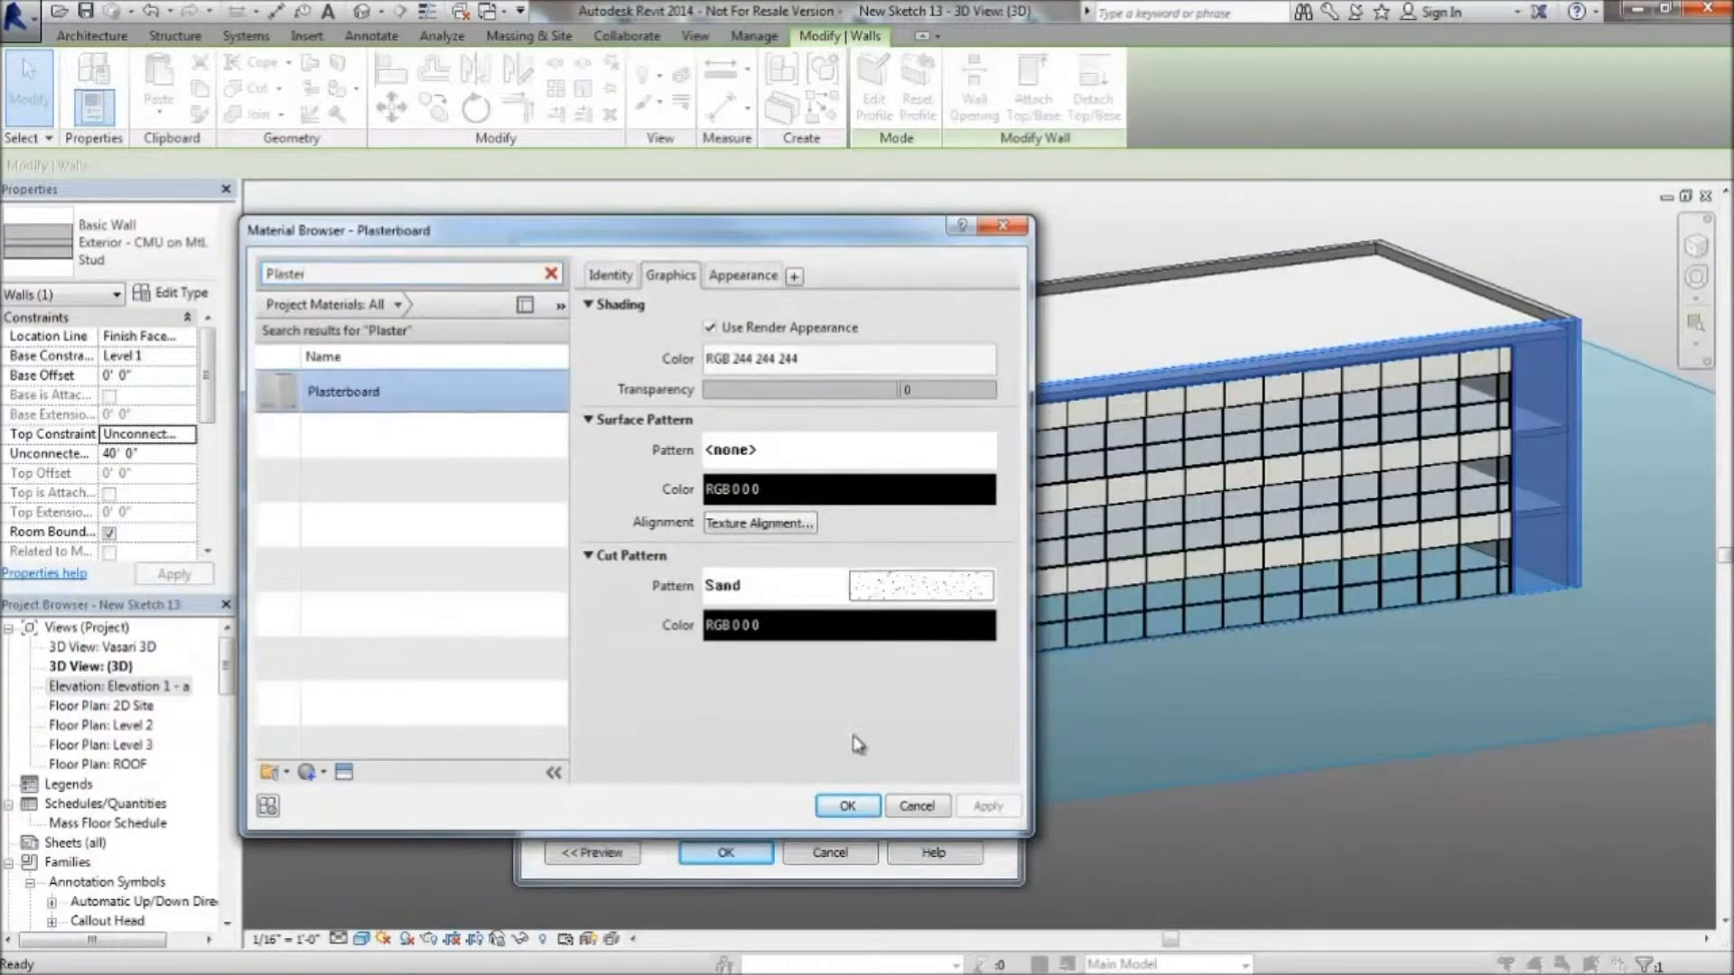
click(849, 805)
click(757, 853)
click(745, 853)
click(737, 705)
Examine the building's exterior walls with the new finish material from several sides
scroll(670, 484, up, 1)
middle_drag(669, 484, 1039, 591)
scroll(542, 492, up, 5)
click(576, 506)
scroll(364, 375, down, 2)
shift+middle_drag(645, 406, 424, 470)
click(652, 262)
scroll(722, 361, down, 3)
shift+middle_drag(876, 443, 1129, 447)
scroll(1033, 561, up, 2)
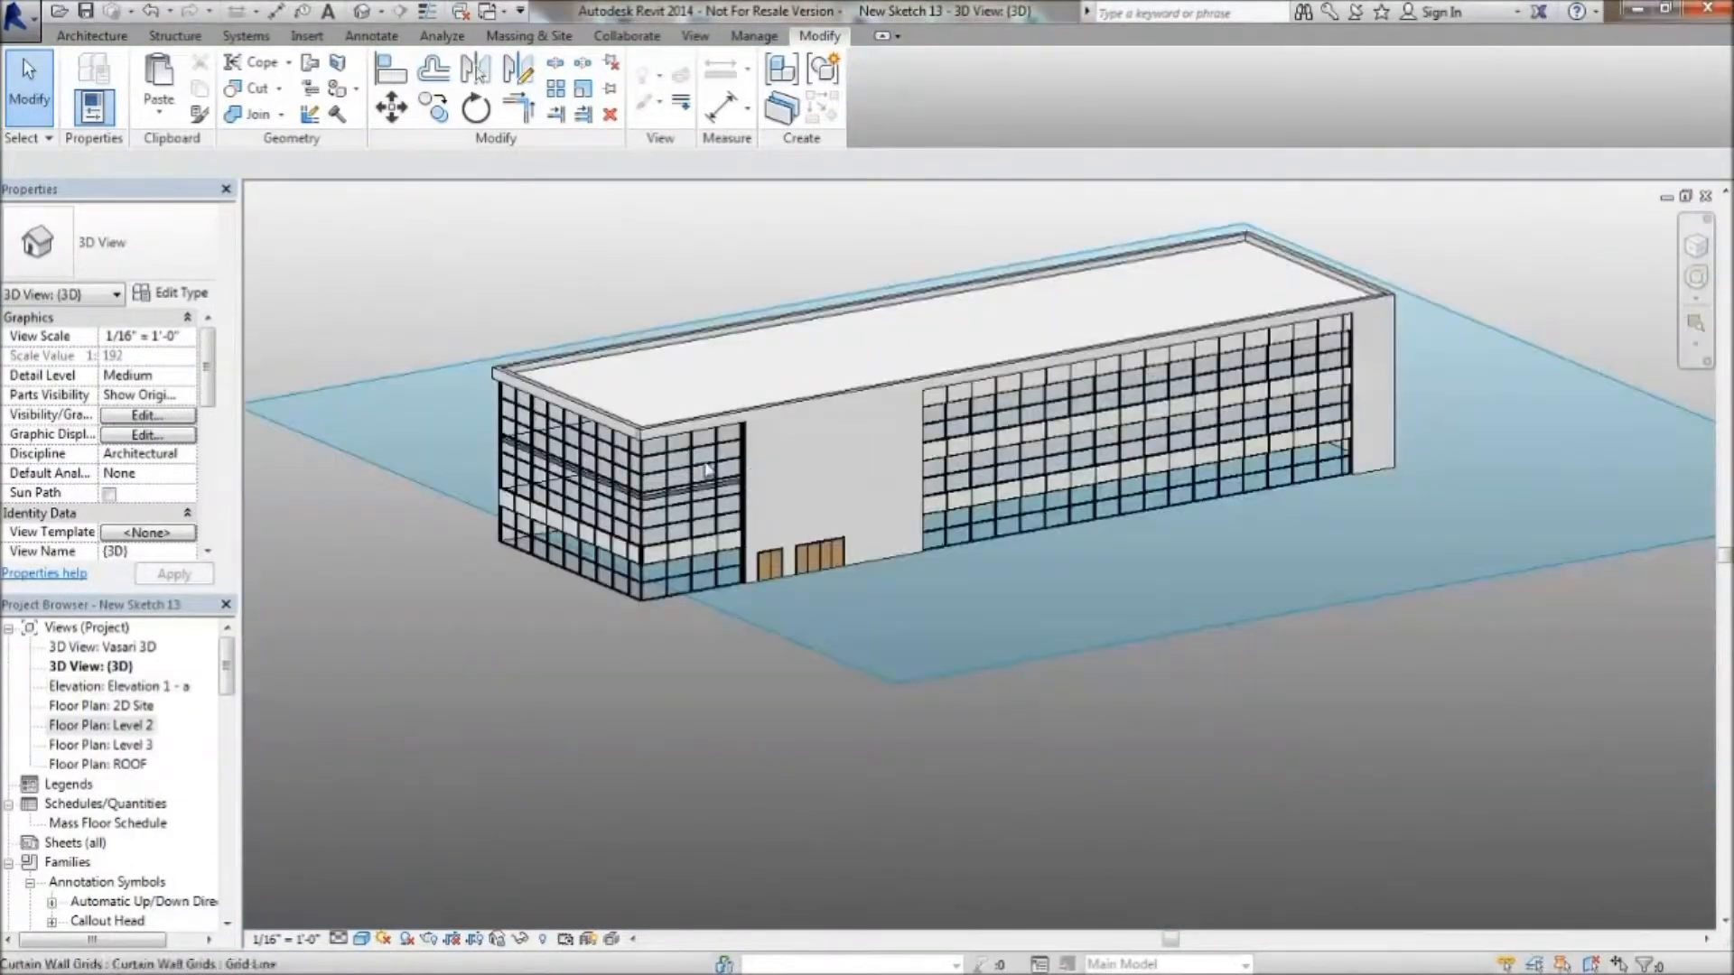
Show the section preview of the Exterior - CMU on Mtl. Stud wall type's structure and open its wall sweeps
scroll(670, 392, up, 4)
click(638, 440)
click(183, 295)
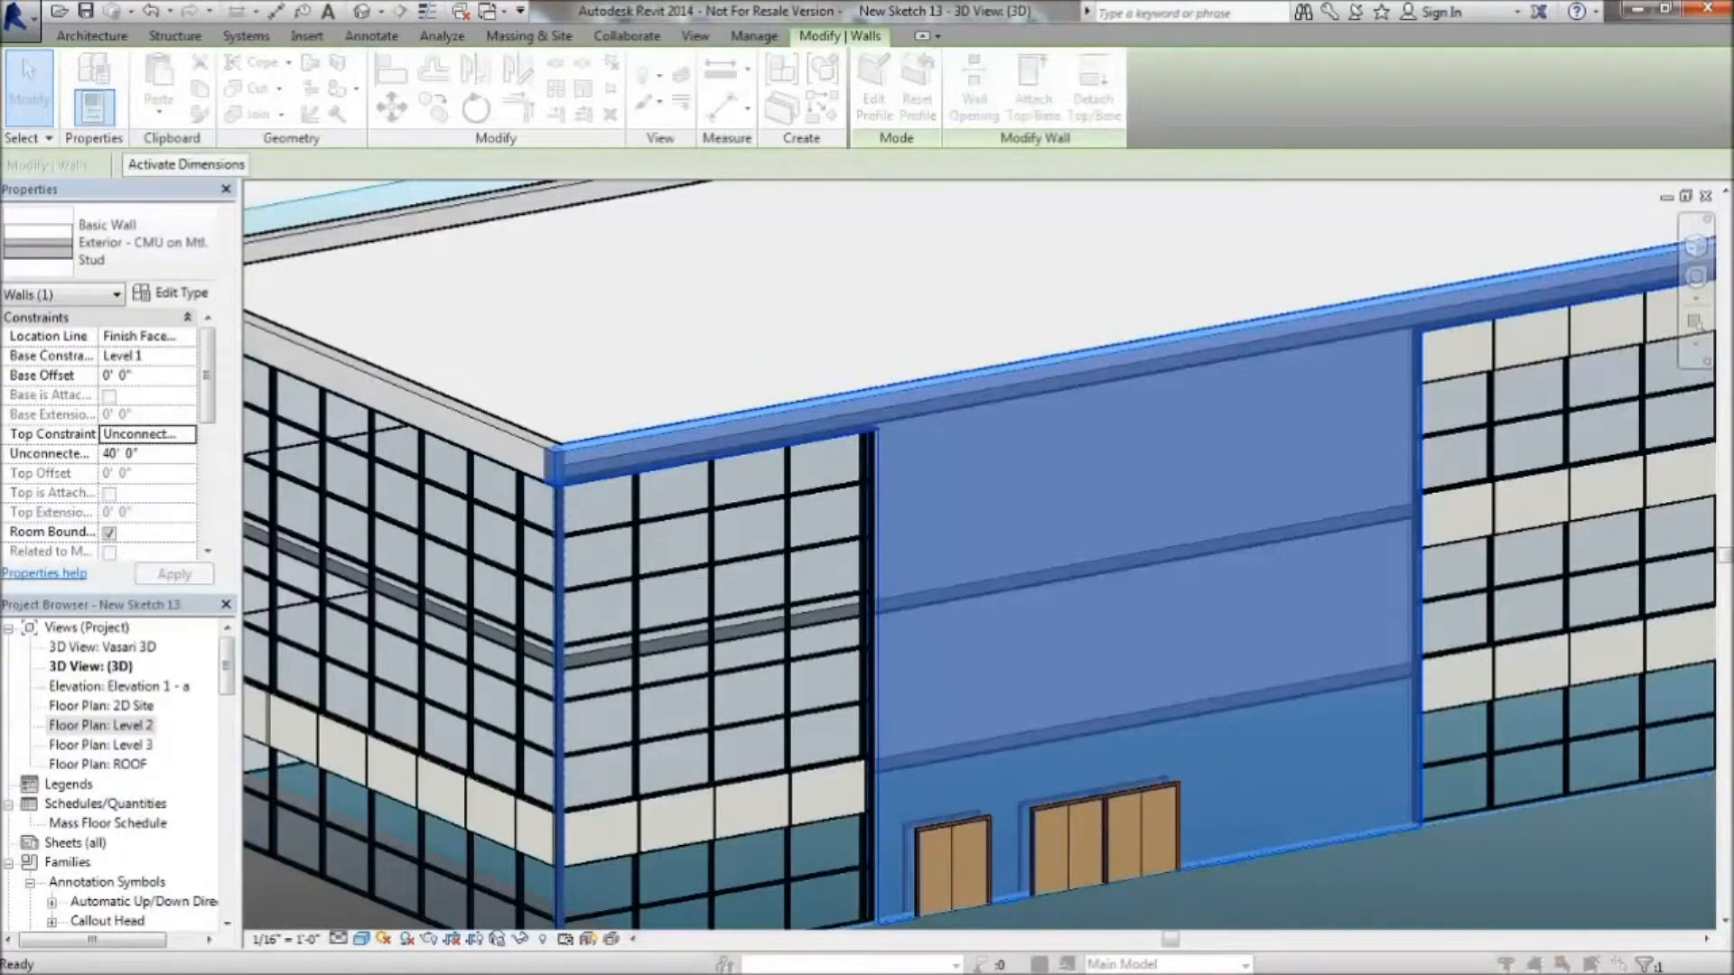
click(682, 823)
click(1177, 443)
click(675, 830)
click(668, 872)
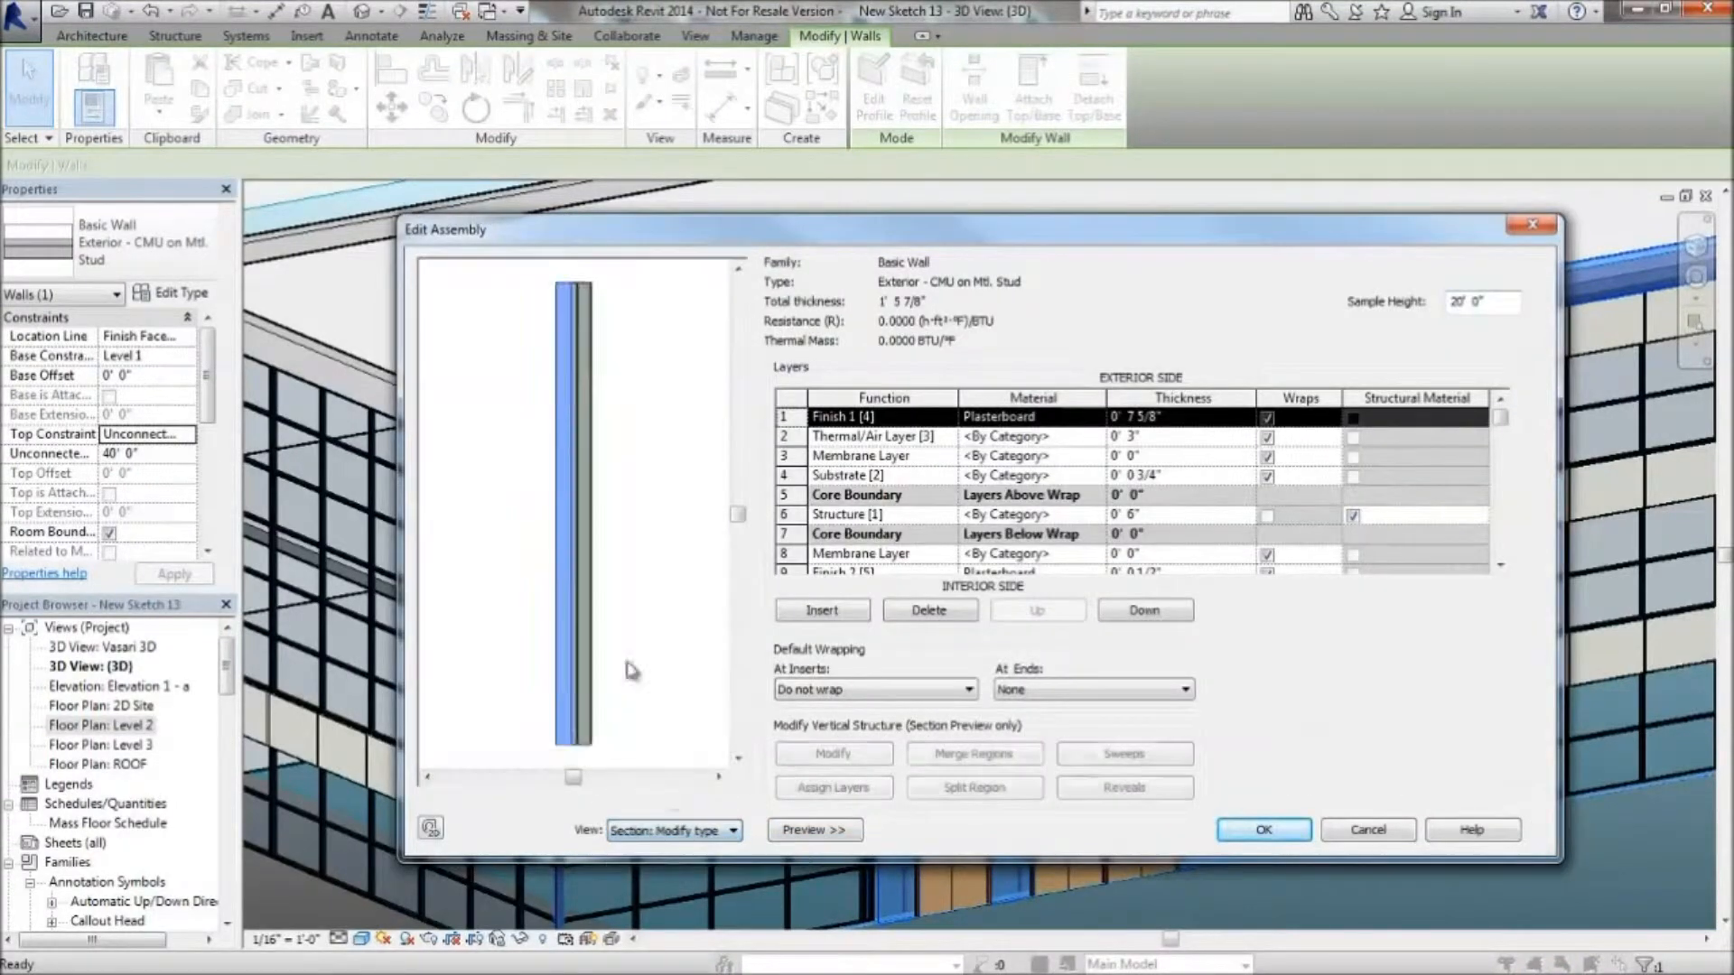
scroll(559, 447, up, 3)
click(1145, 754)
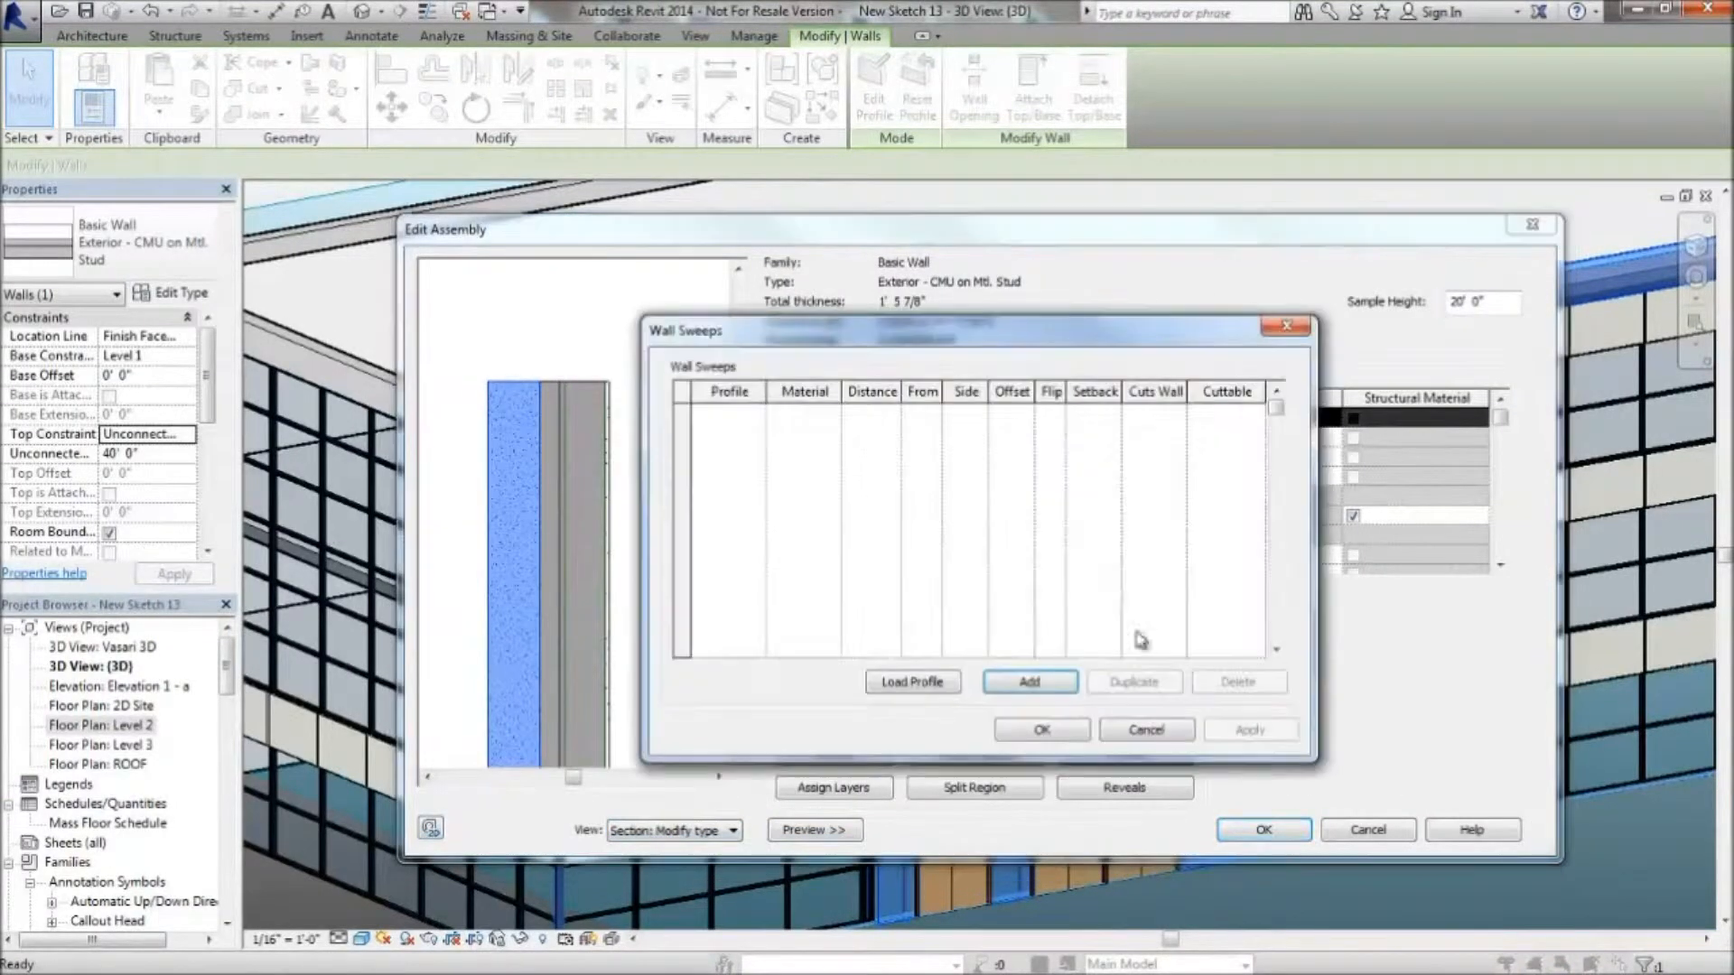
click(937, 688)
mouse_move(1201, 416)
mouse_down()
mouse_move(1198, 458)
mouse_move(1204, 428)
mouse_up()
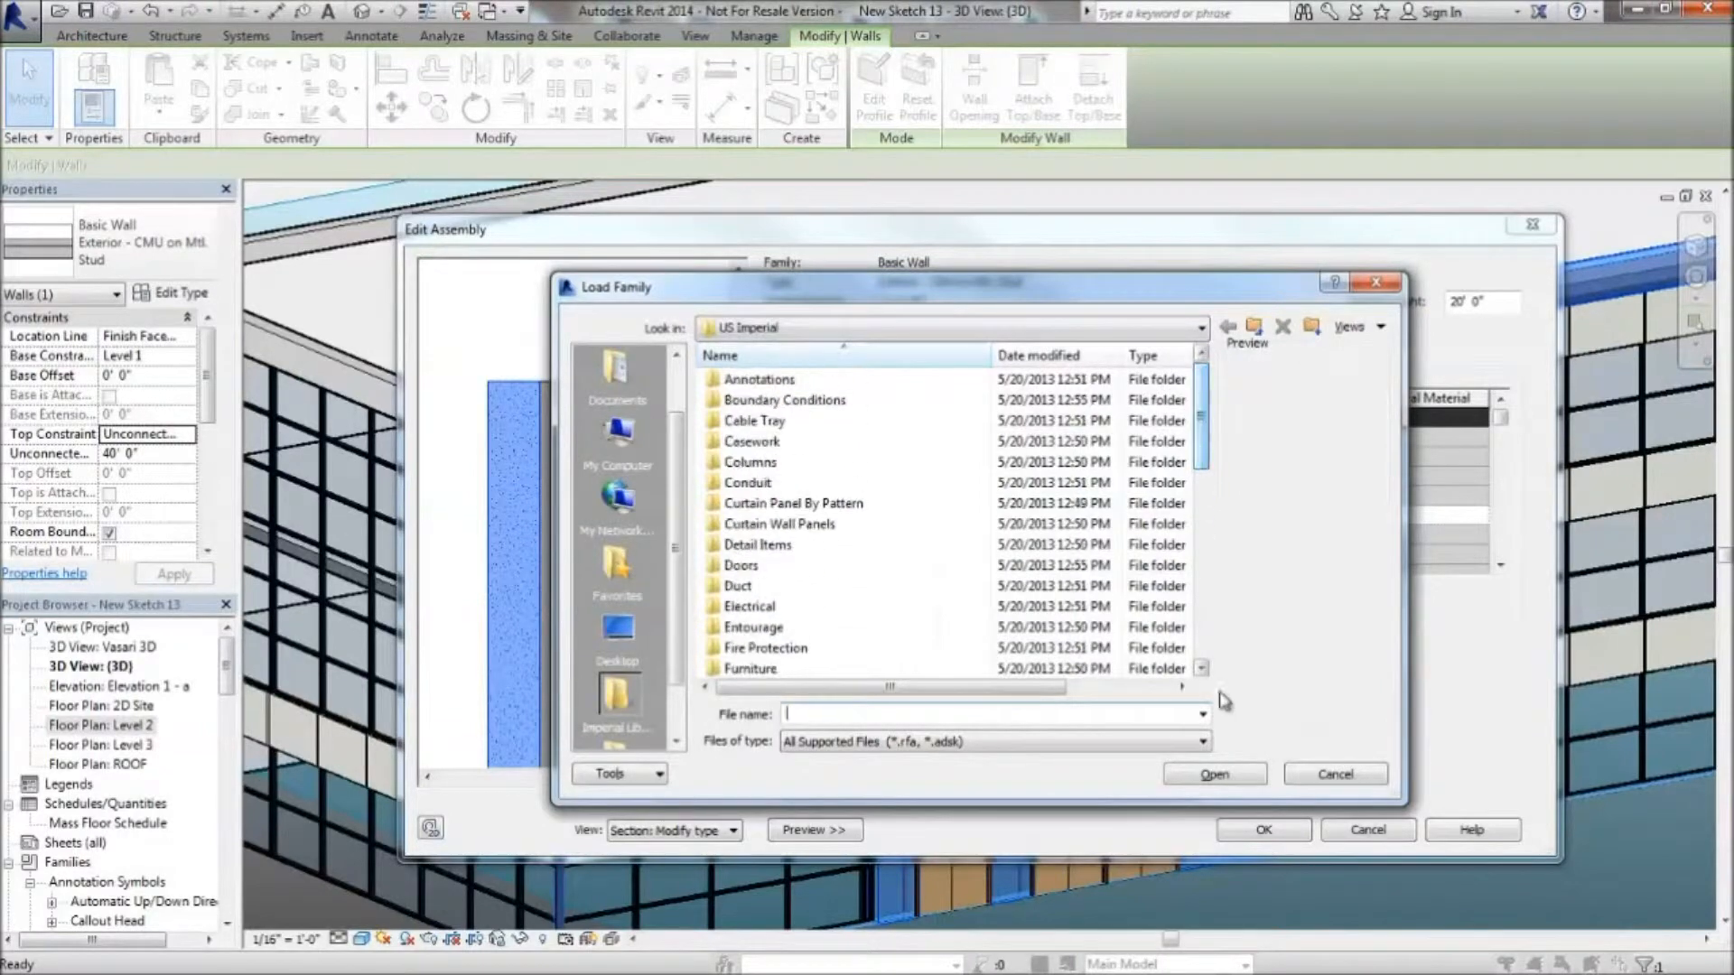
click(1335, 774)
Add a wall sweep with the M_Metal profile, measured from the top on the exterior side of the wall type
click(1026, 683)
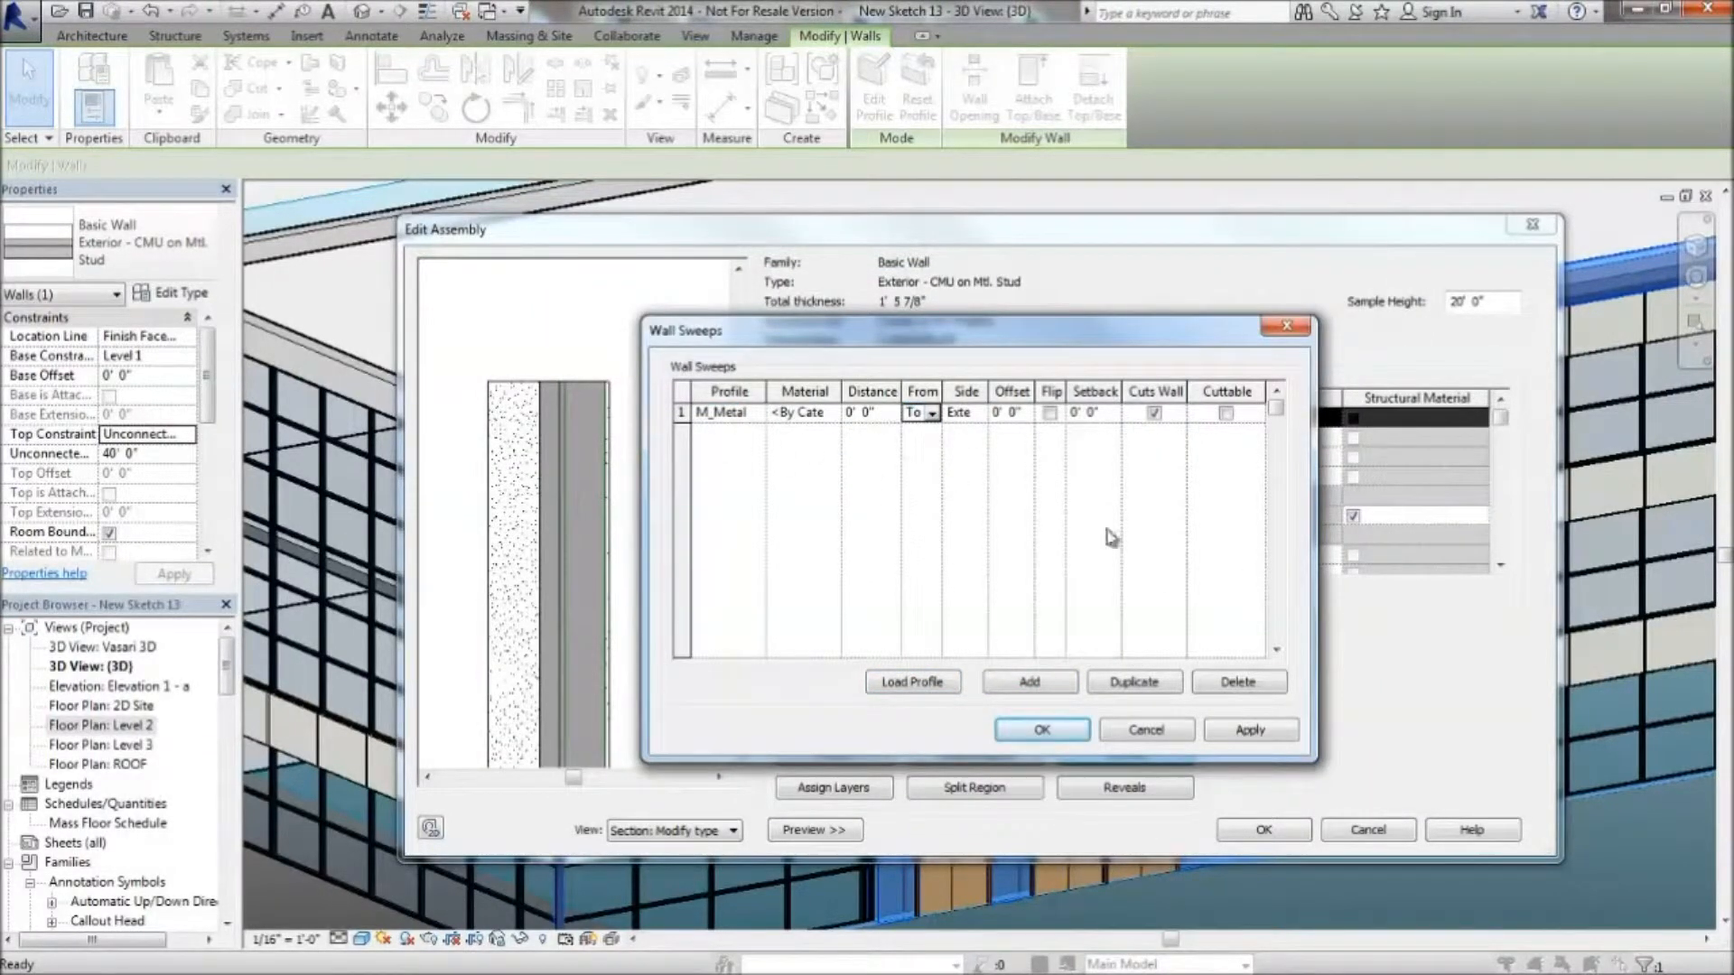
click(1070, 738)
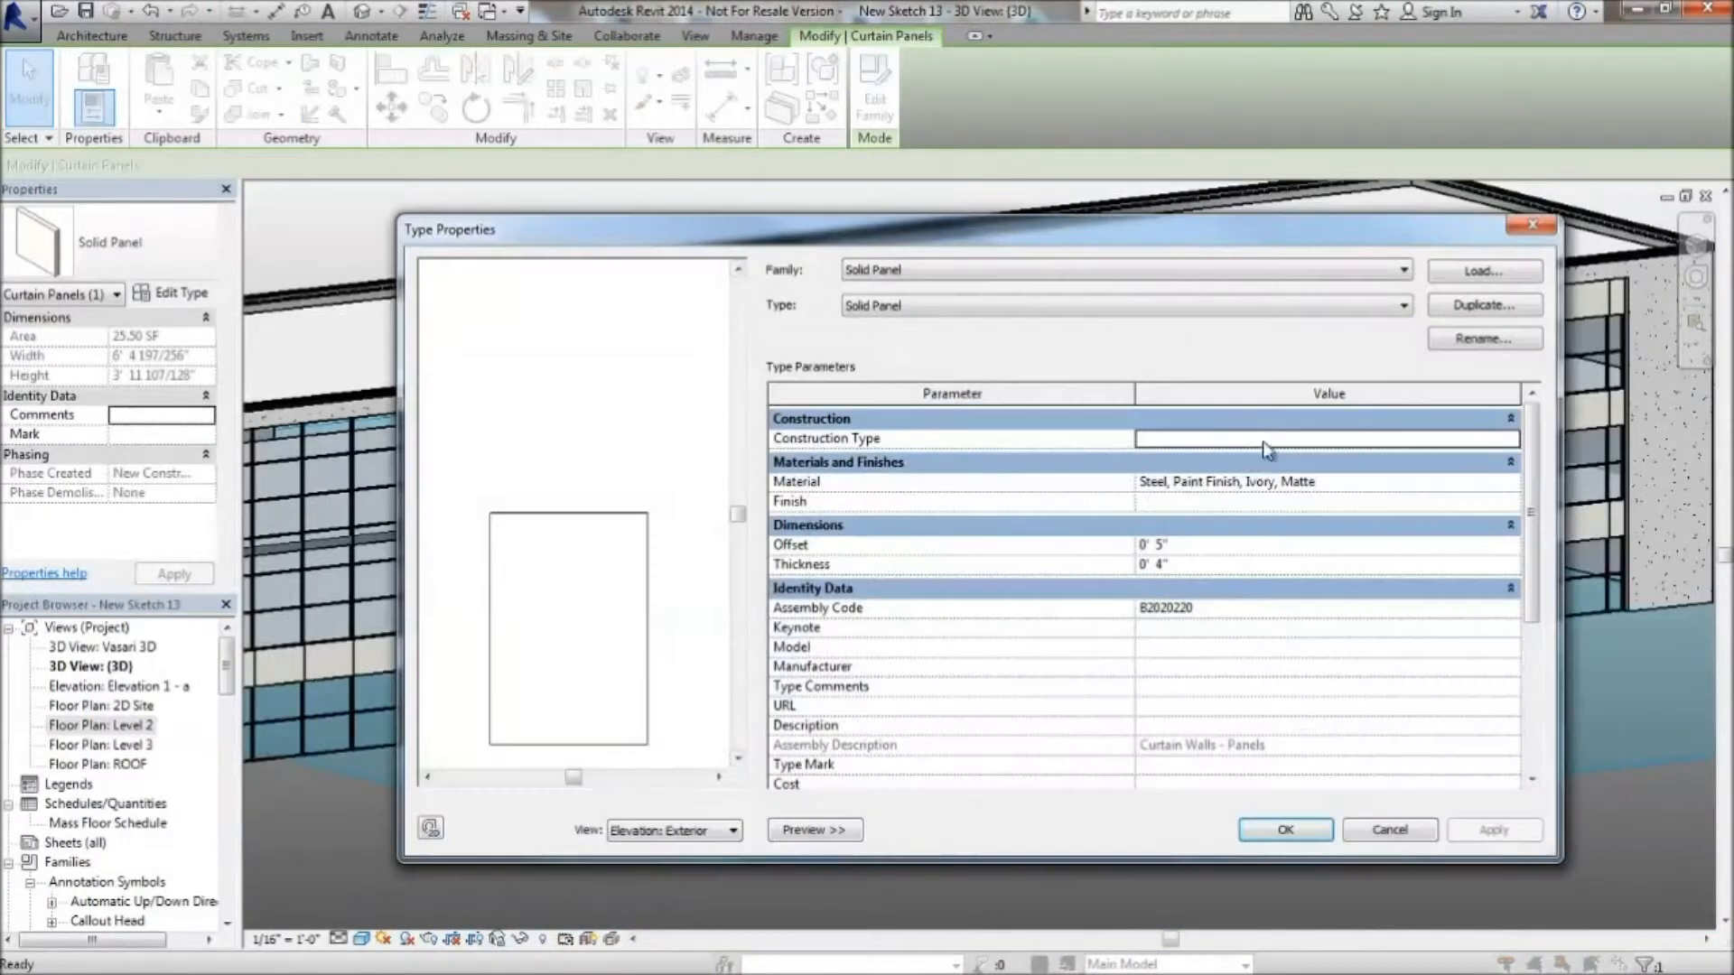
Set the material of the Solid Panel curtain panel type to Stone - Granite
click(1264, 481)
click(1511, 482)
click(361, 633)
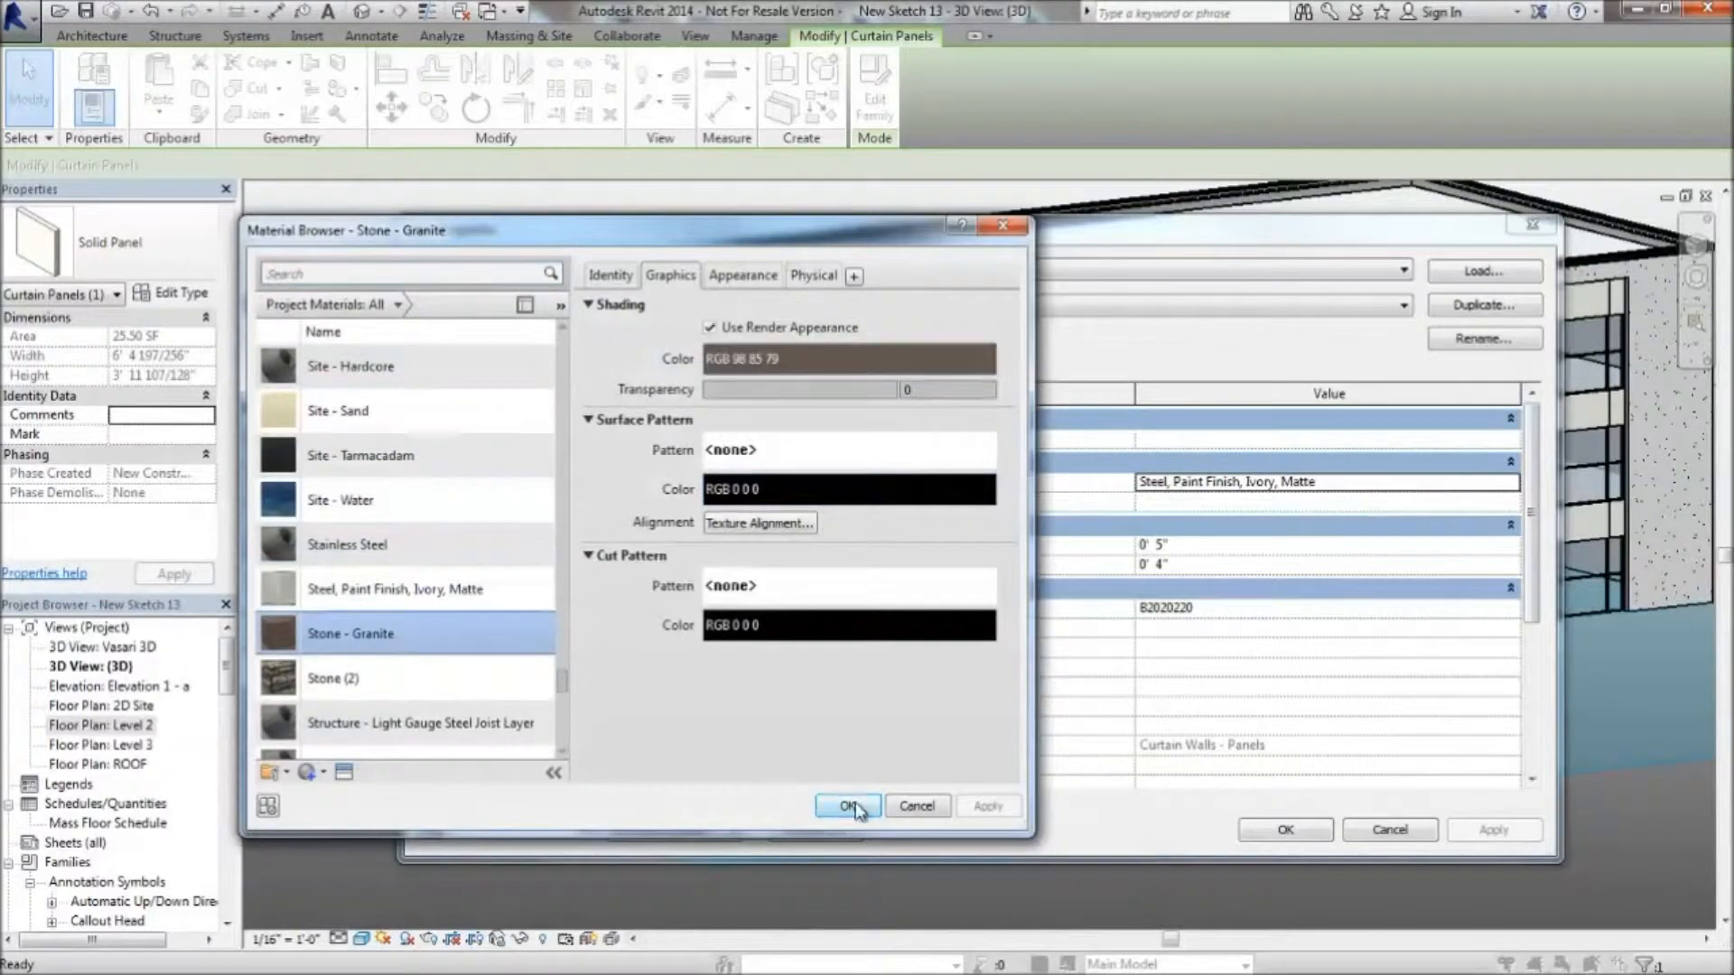
click(848, 806)
click(1285, 829)
key(Escape)
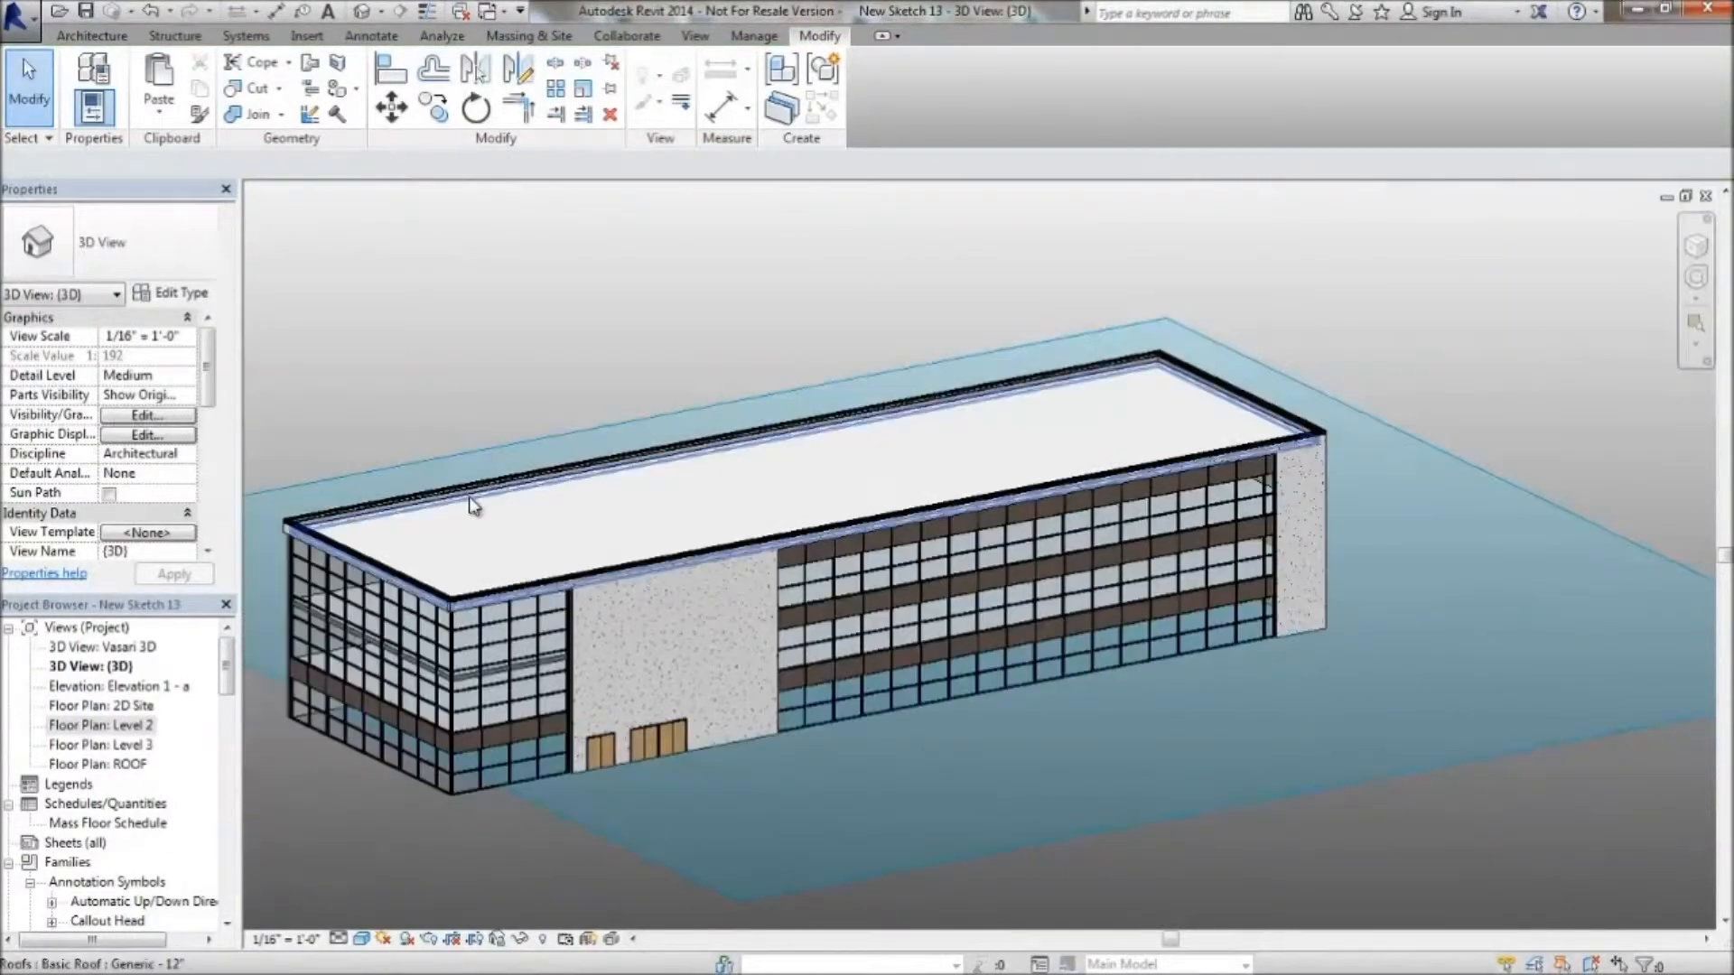
Change the roof's type to Generic - 400mm and finish editing its footprint
double_click(472, 491)
click(152, 264)
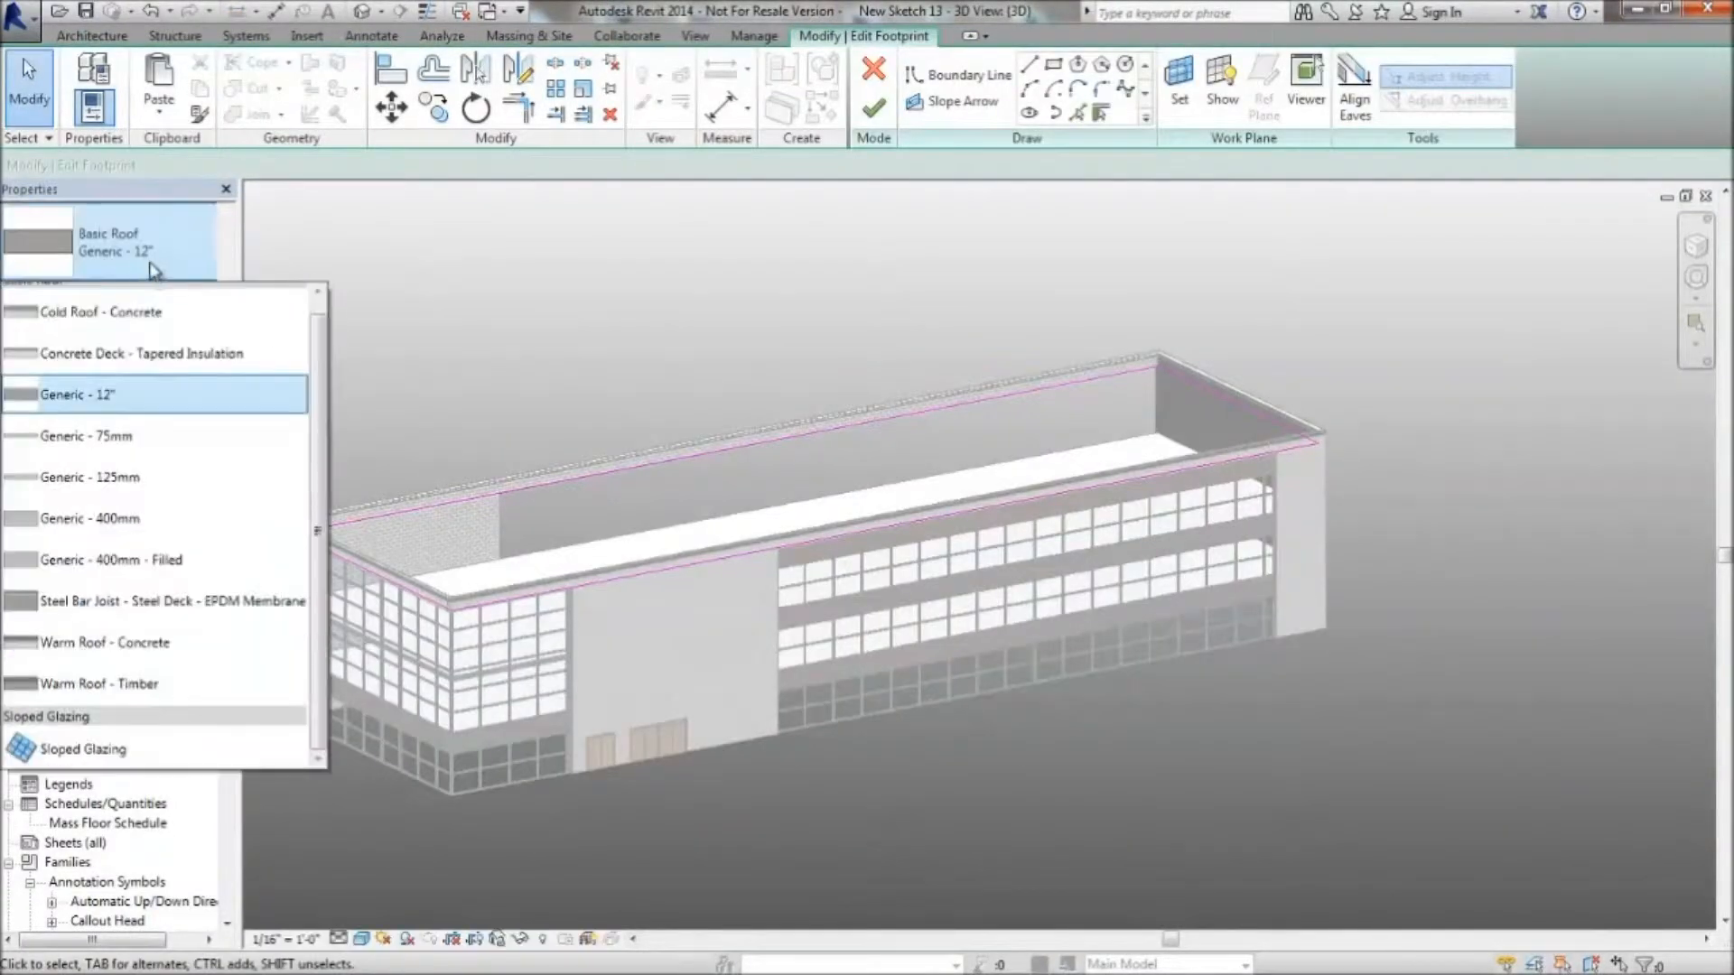
click(178, 519)
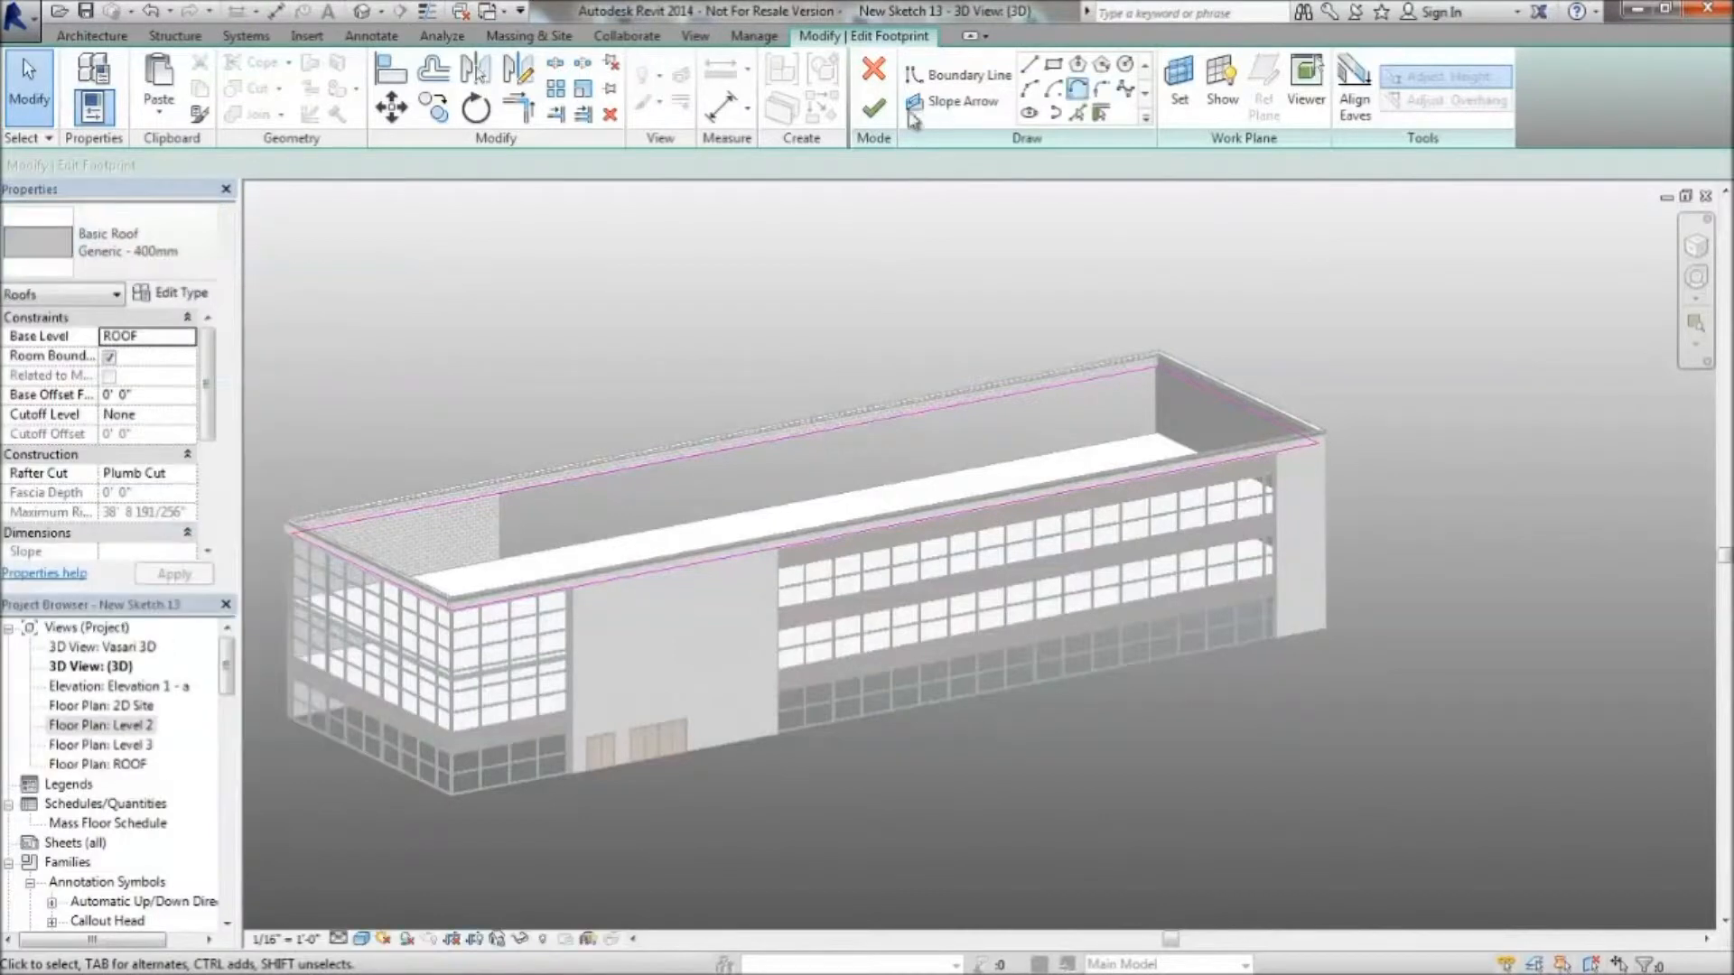
click(874, 108)
click(547, 343)
click(448, 502)
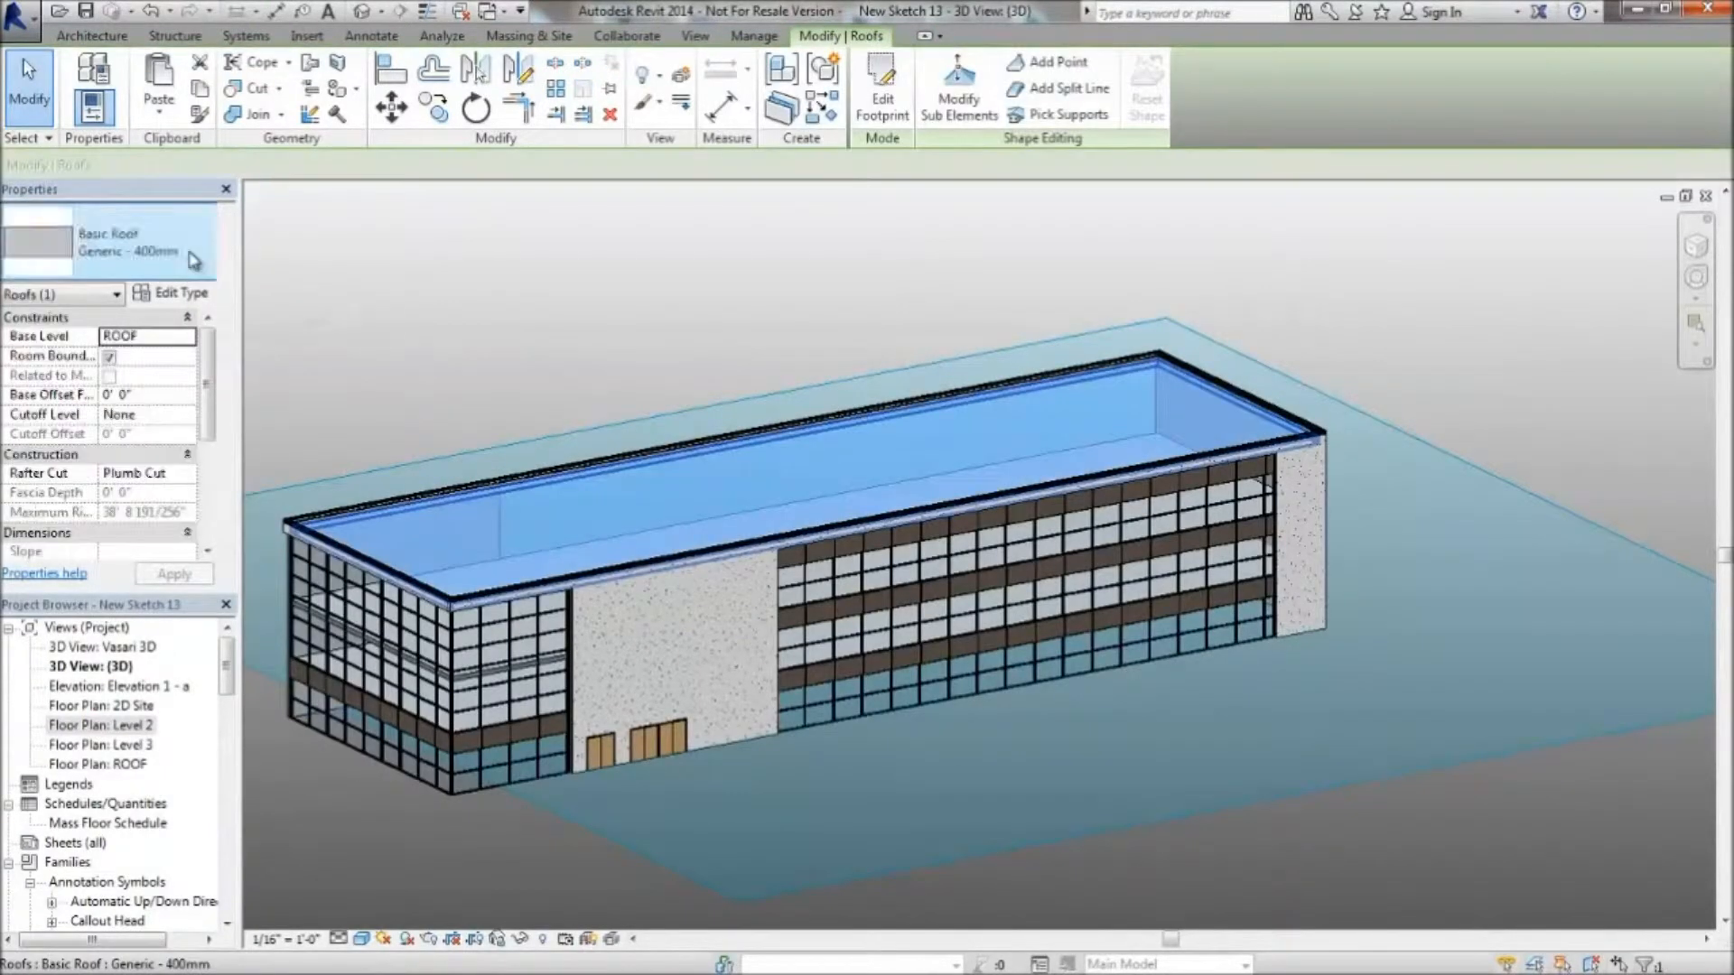
click(194, 261)
click(614, 428)
click(615, 428)
Start moving the parapet wall along the roof's far long side, taking the base point on its upper edge
shift+middle_drag(777, 662, 783, 720)
click(389, 554)
shift+middle_drag(750, 577, 713, 646)
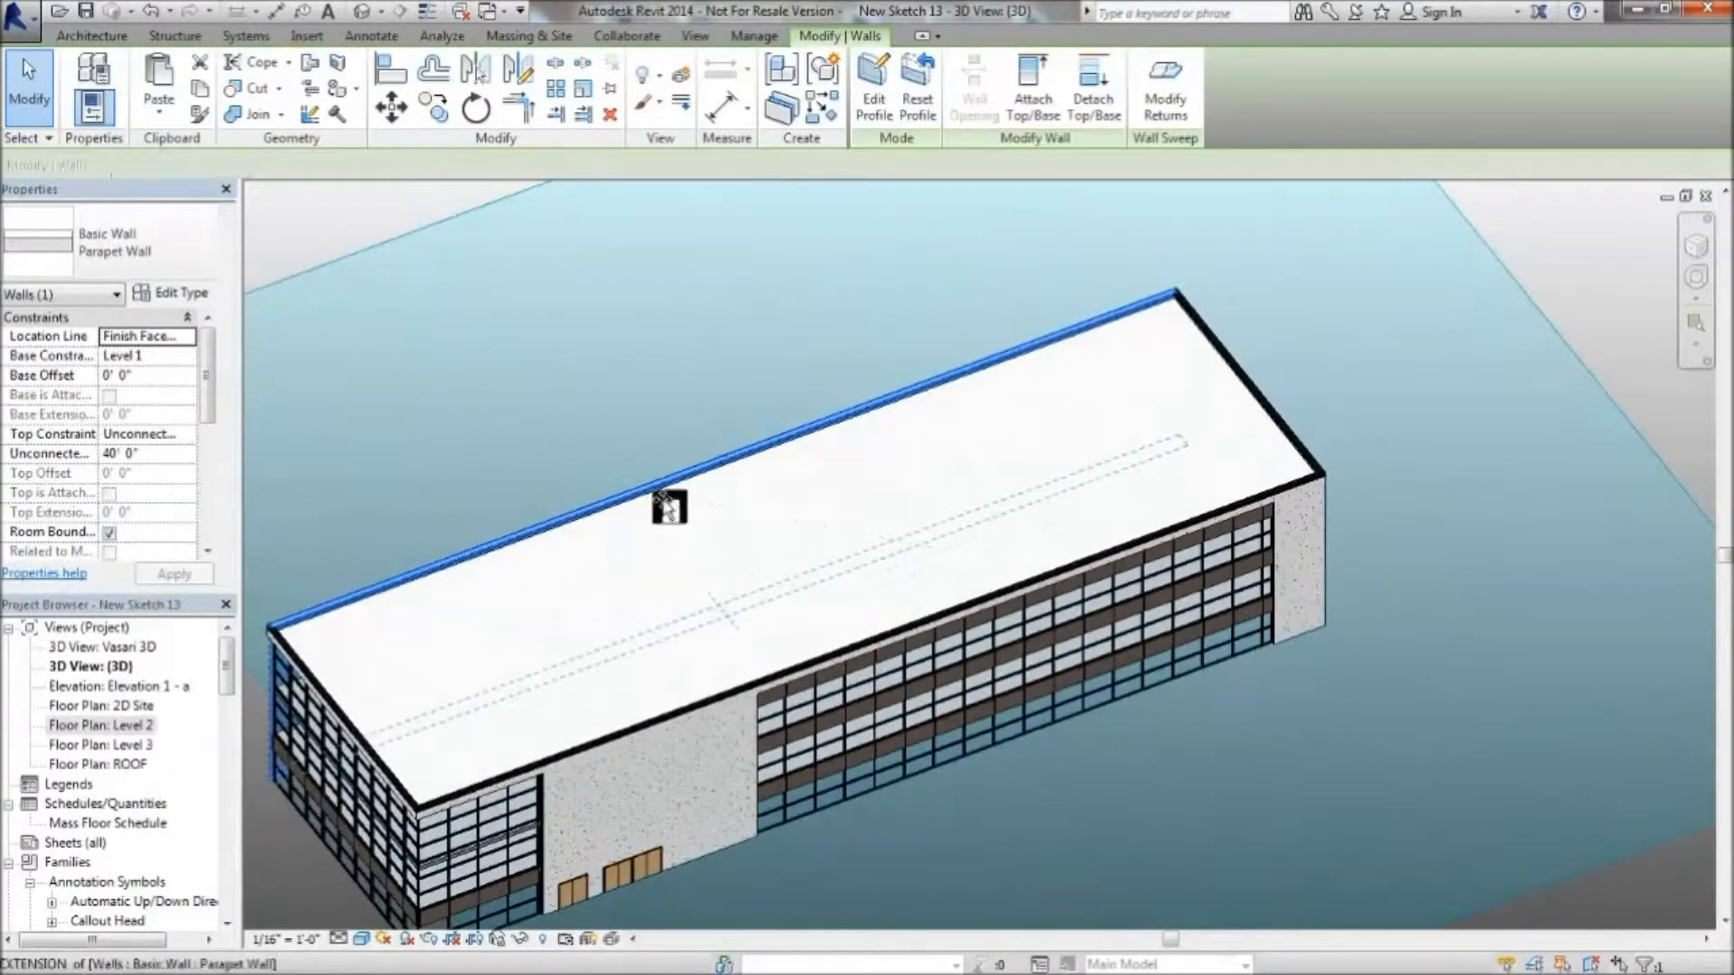
key(m)
key(v)
click(657, 497)
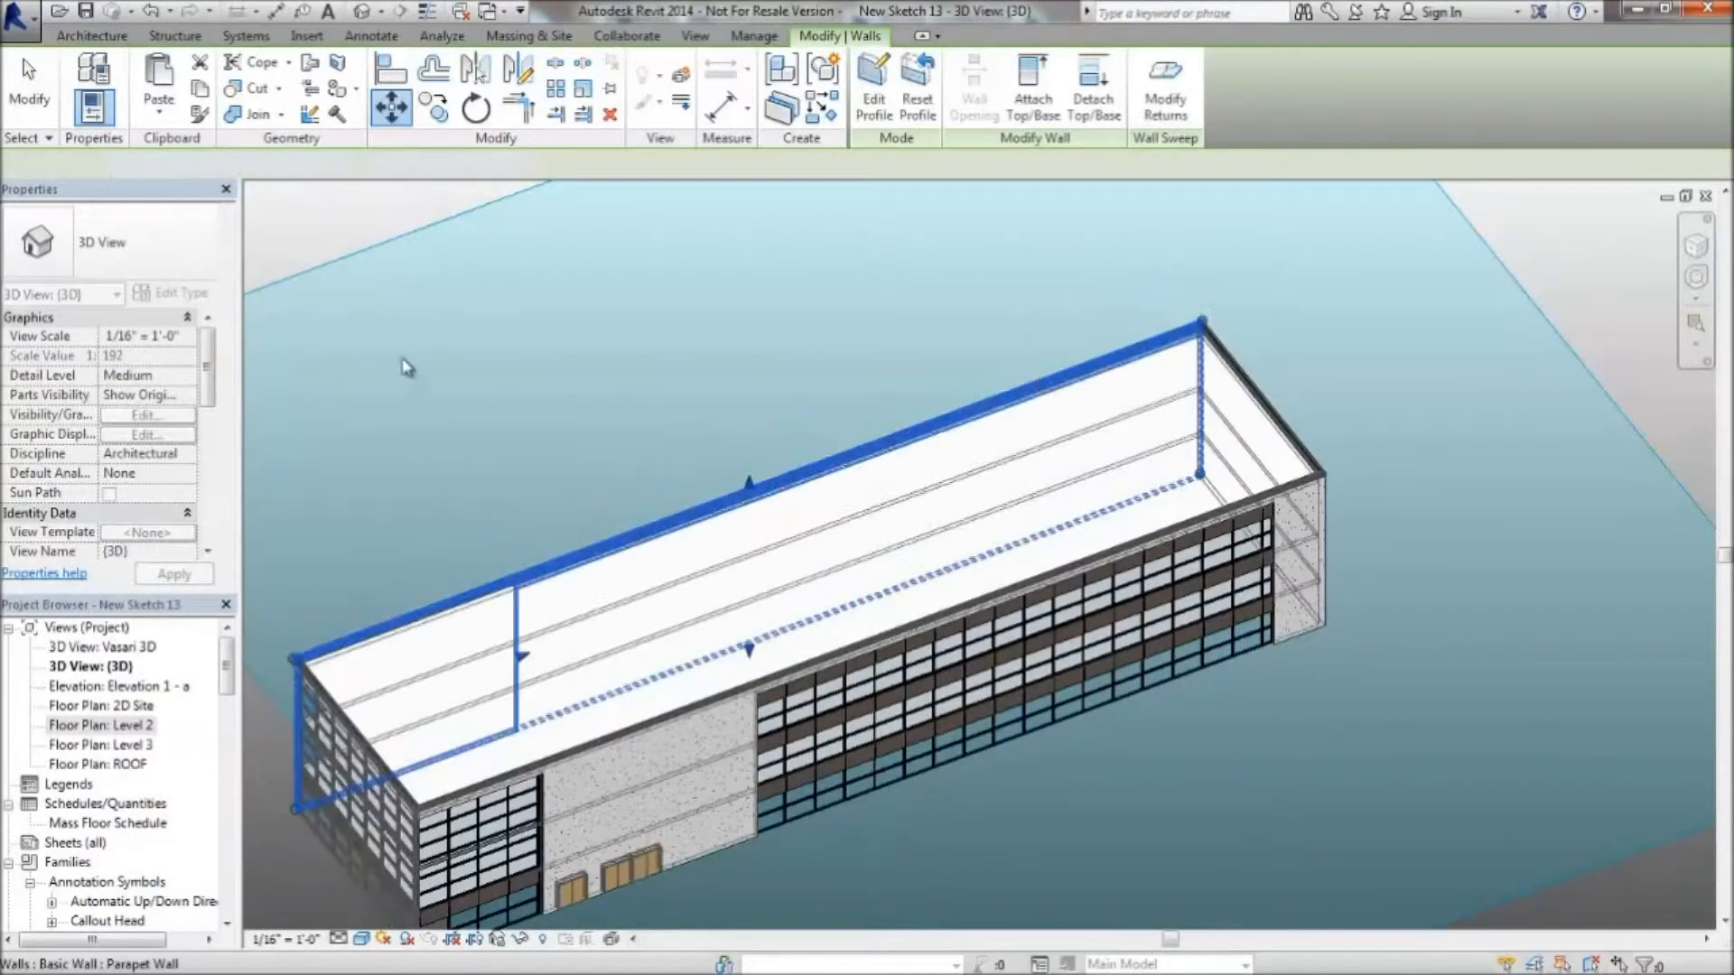
Open the From Parking Area 3D view of the rac_advanced_sample_project model
mouse_move(233, 704)
mouse_down()
mouse_move(233, 813)
mouse_move(246, 693)
mouse_up()
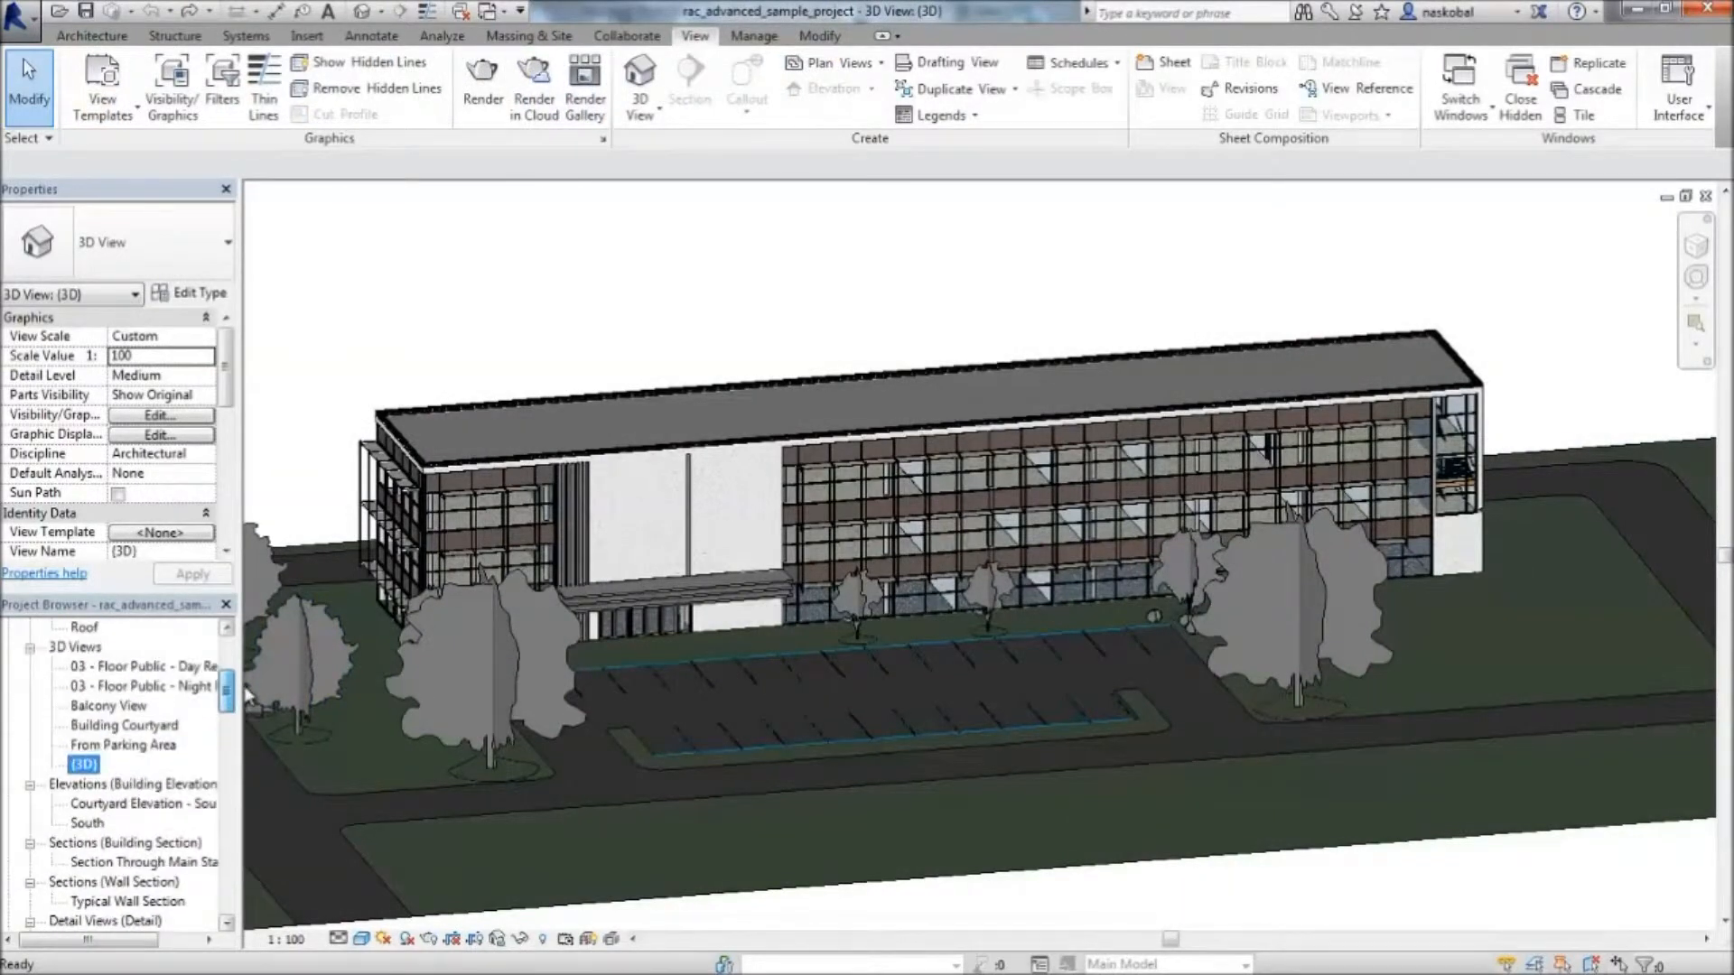
double_click(111, 745)
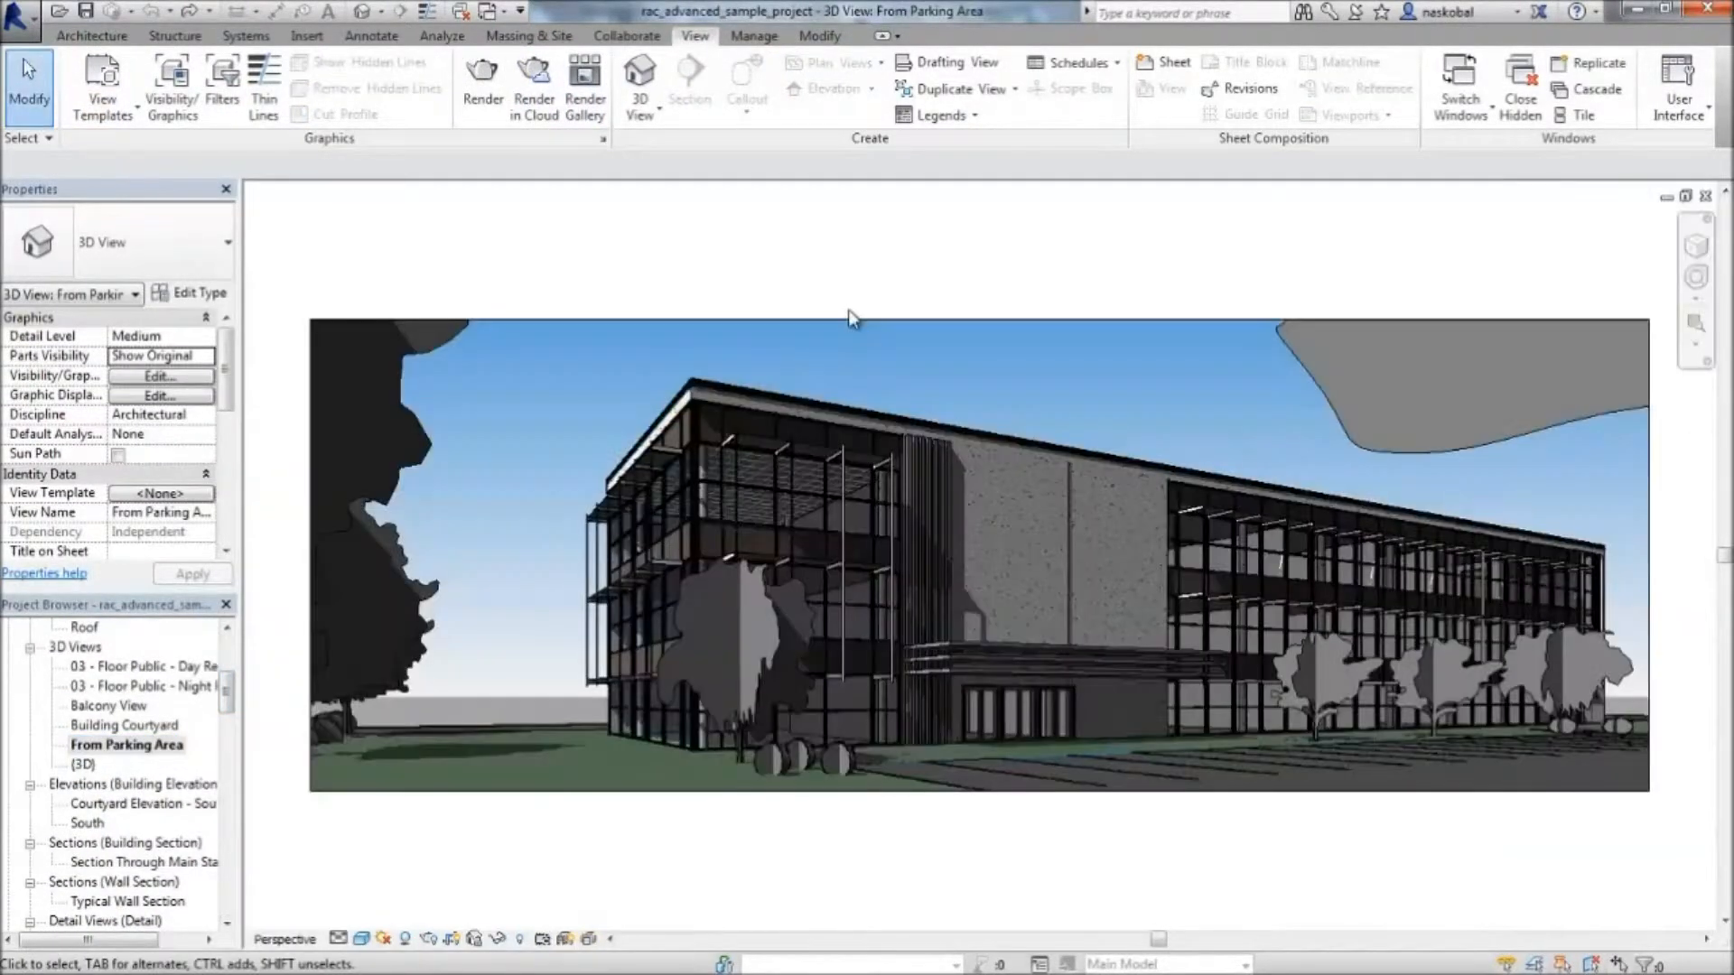
middle_drag(1162, 278, 1124, 276)
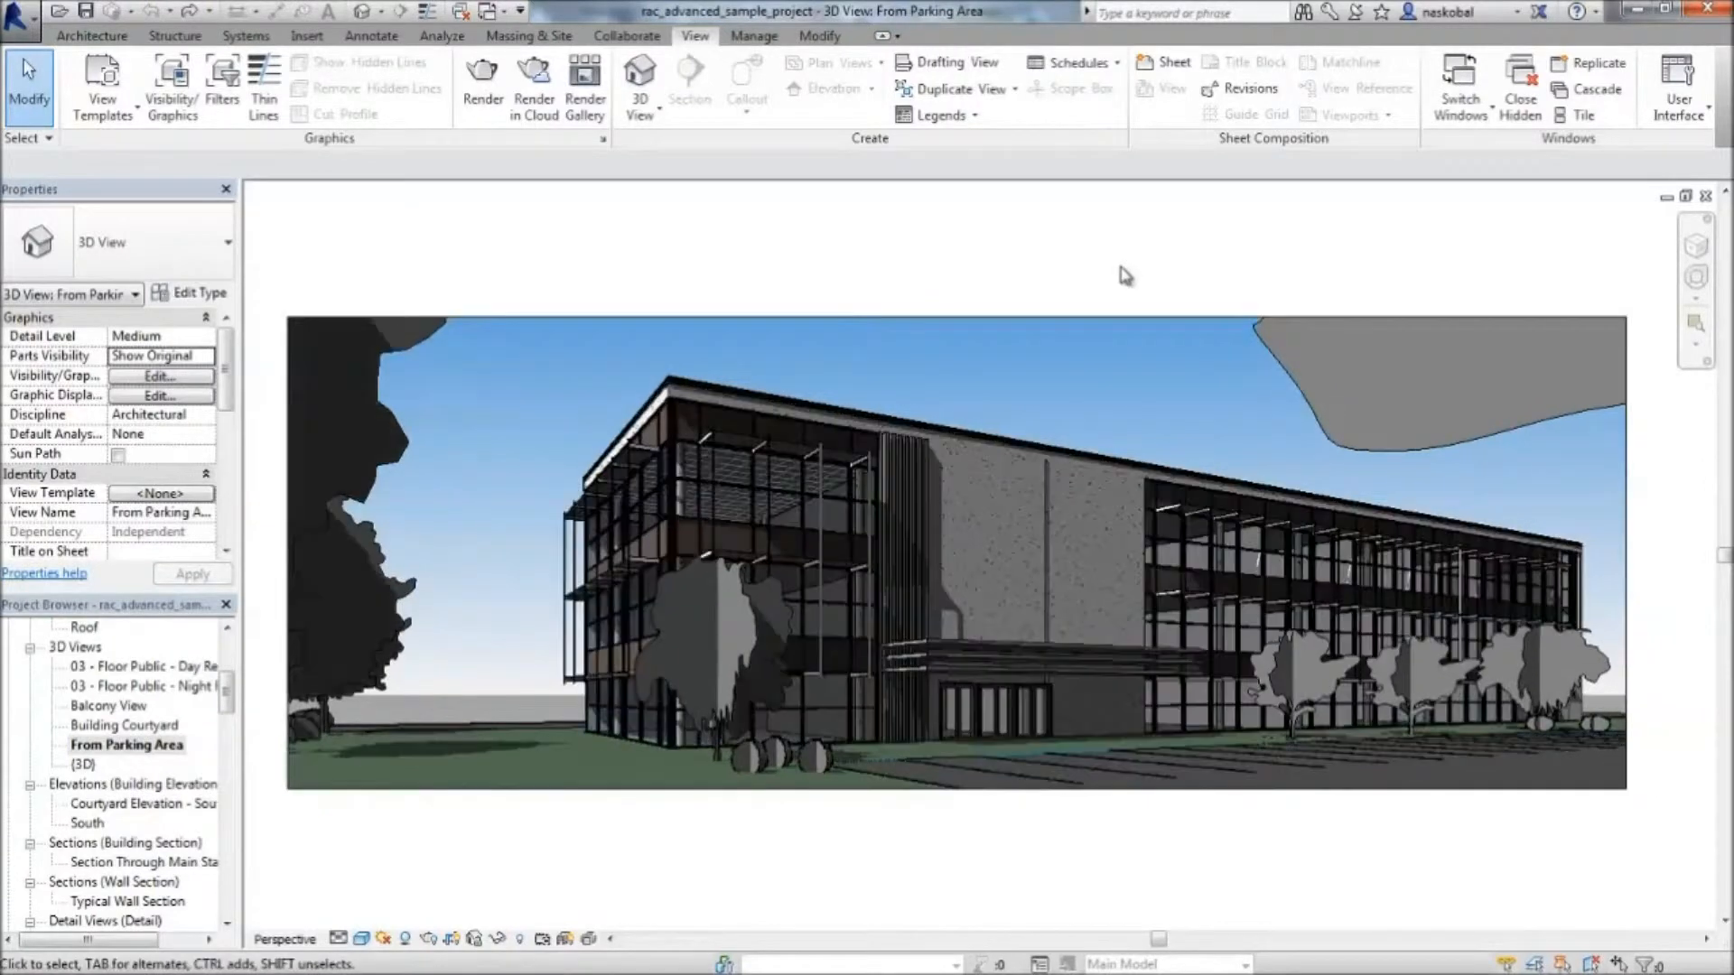
Set up a cloud rendering of the From Parking Area view as a still image with Final render quality
click(534, 99)
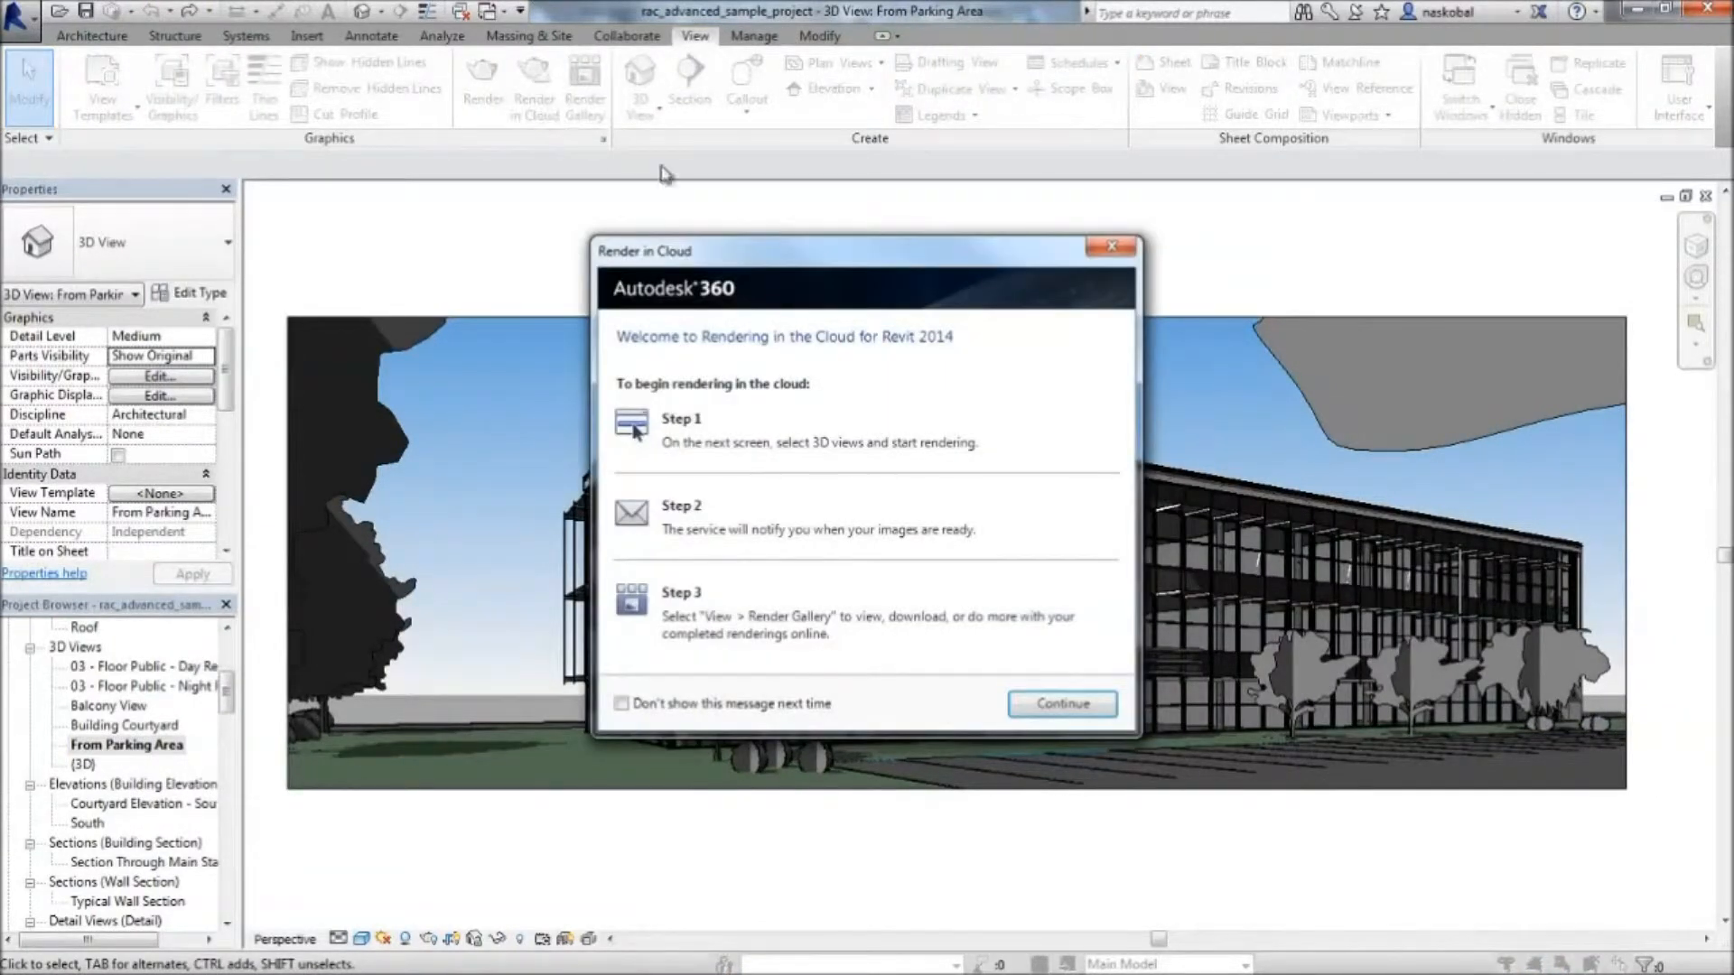
click(1062, 706)
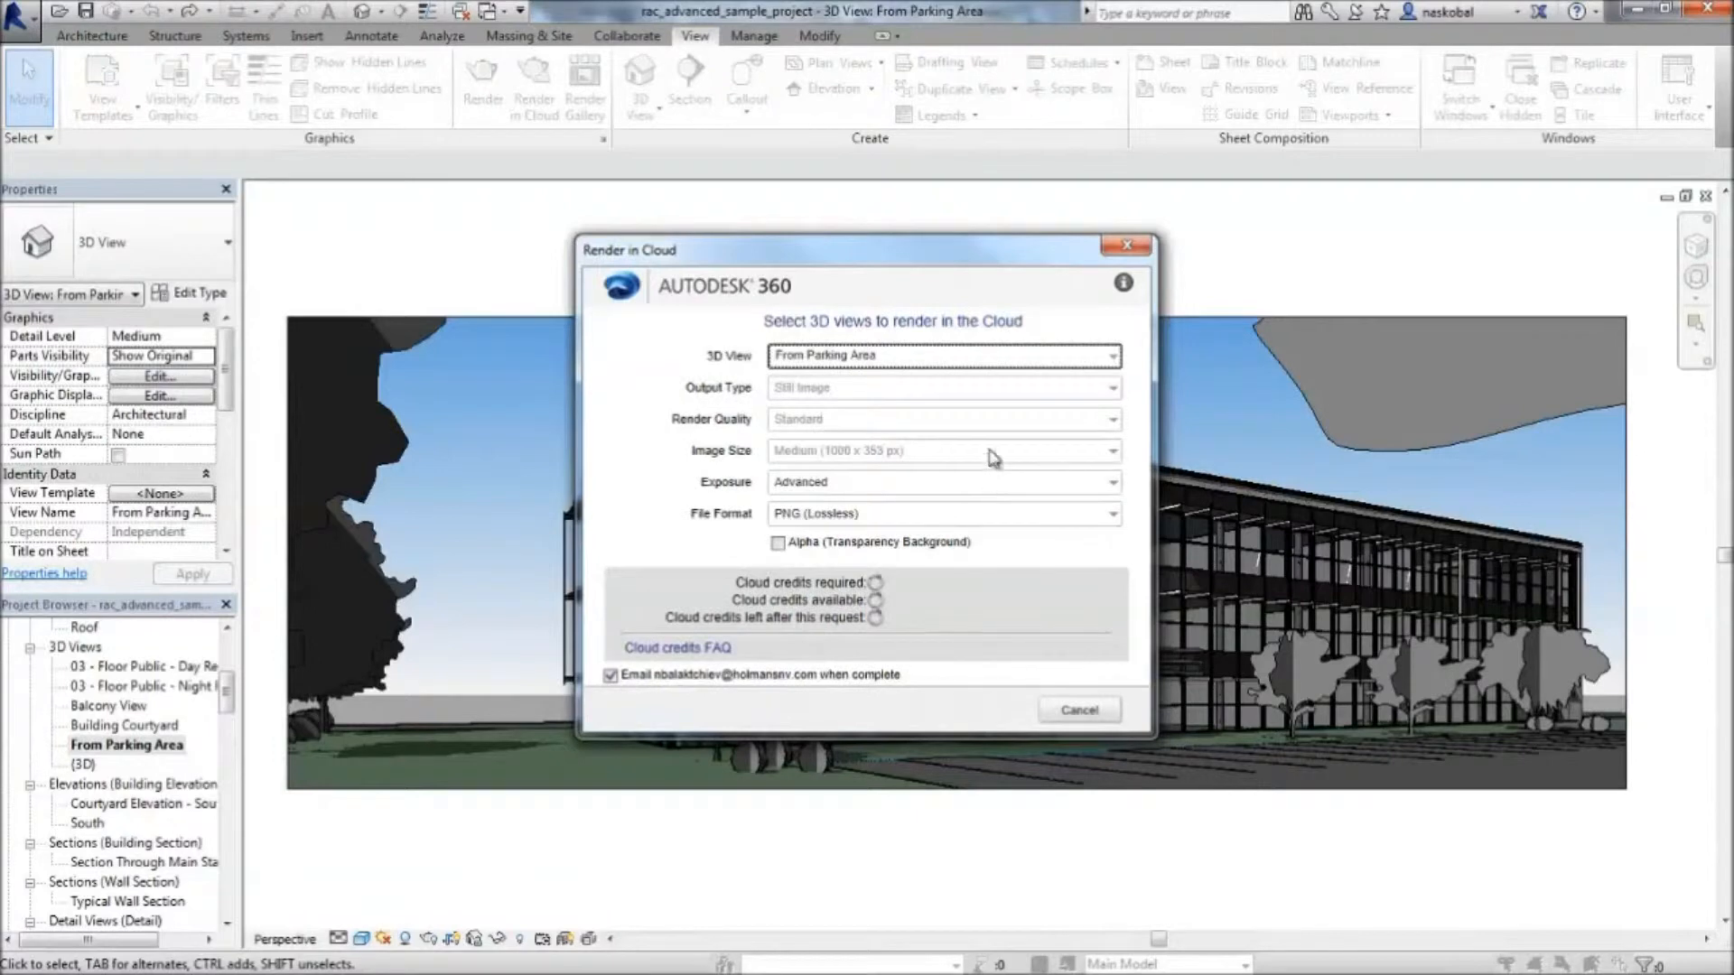
click(1105, 393)
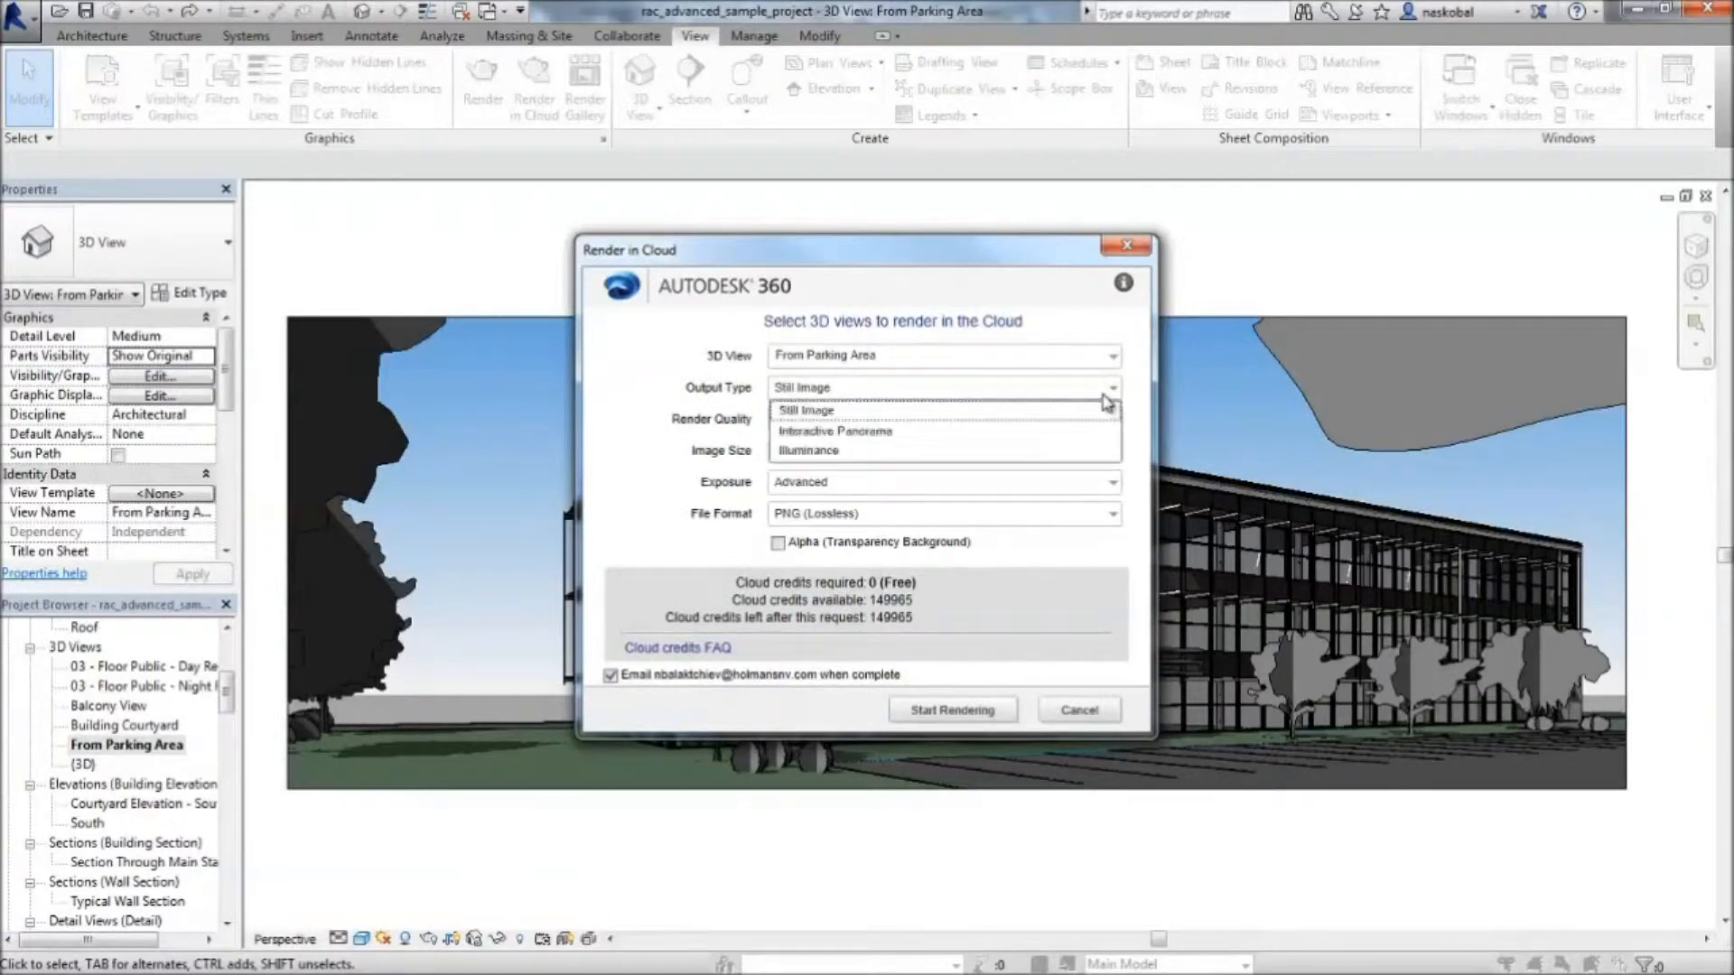
click(1108, 399)
click(1108, 421)
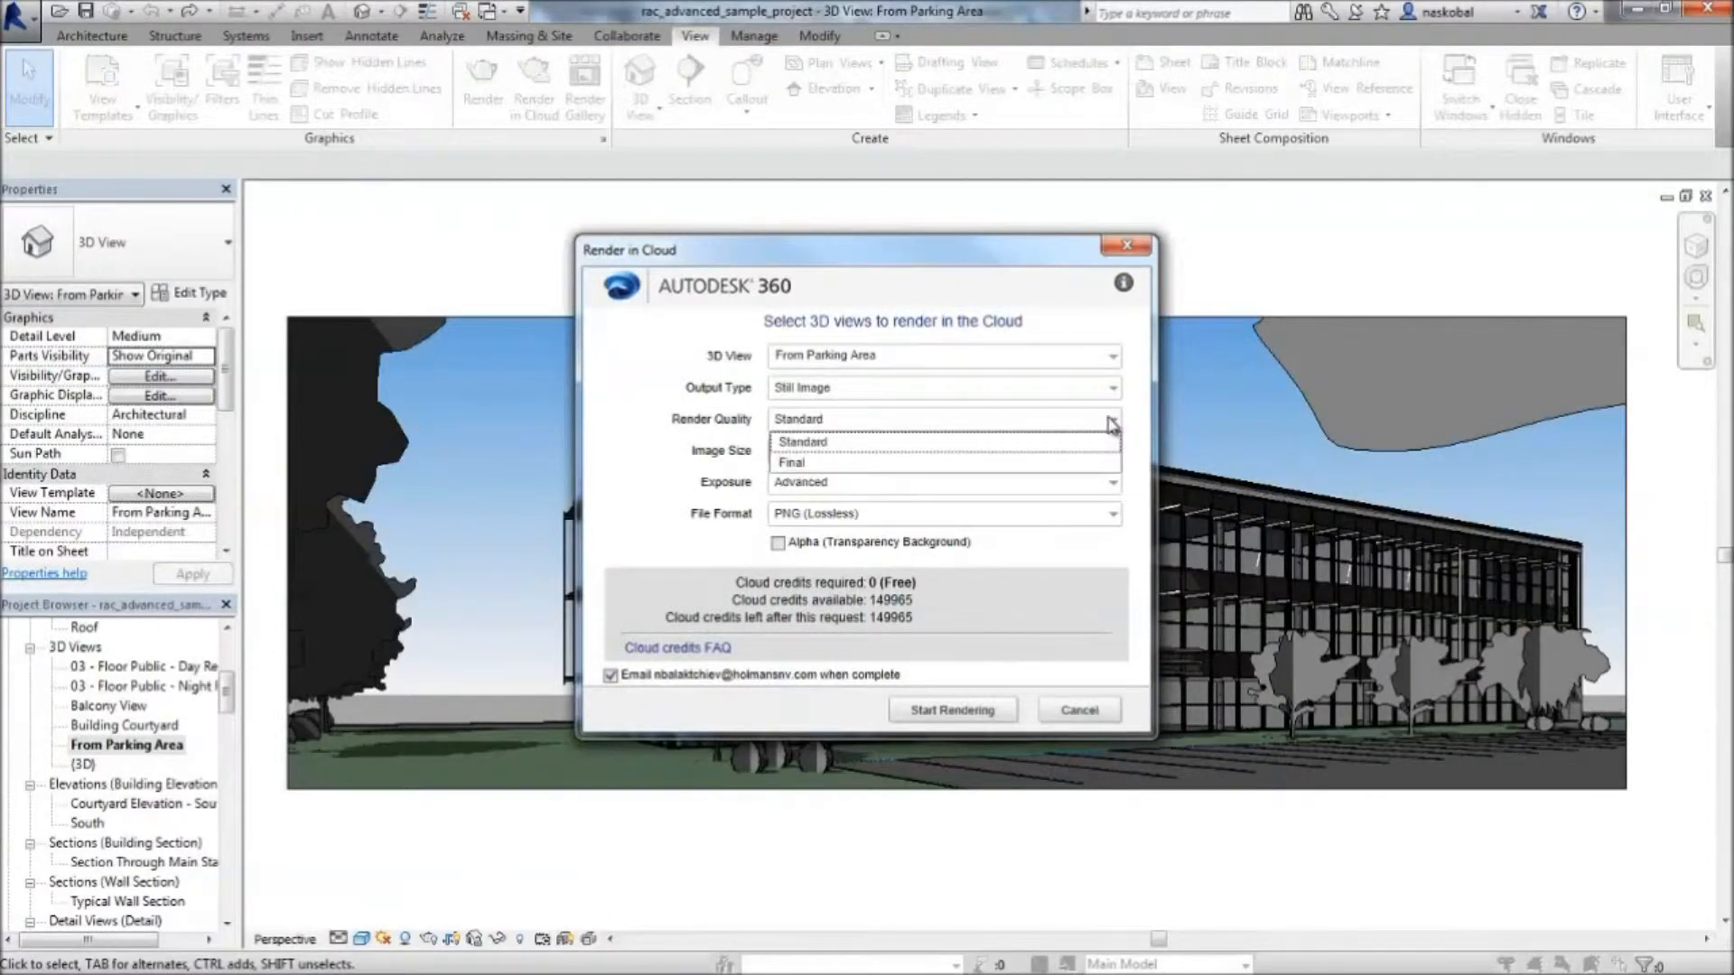
click(1097, 461)
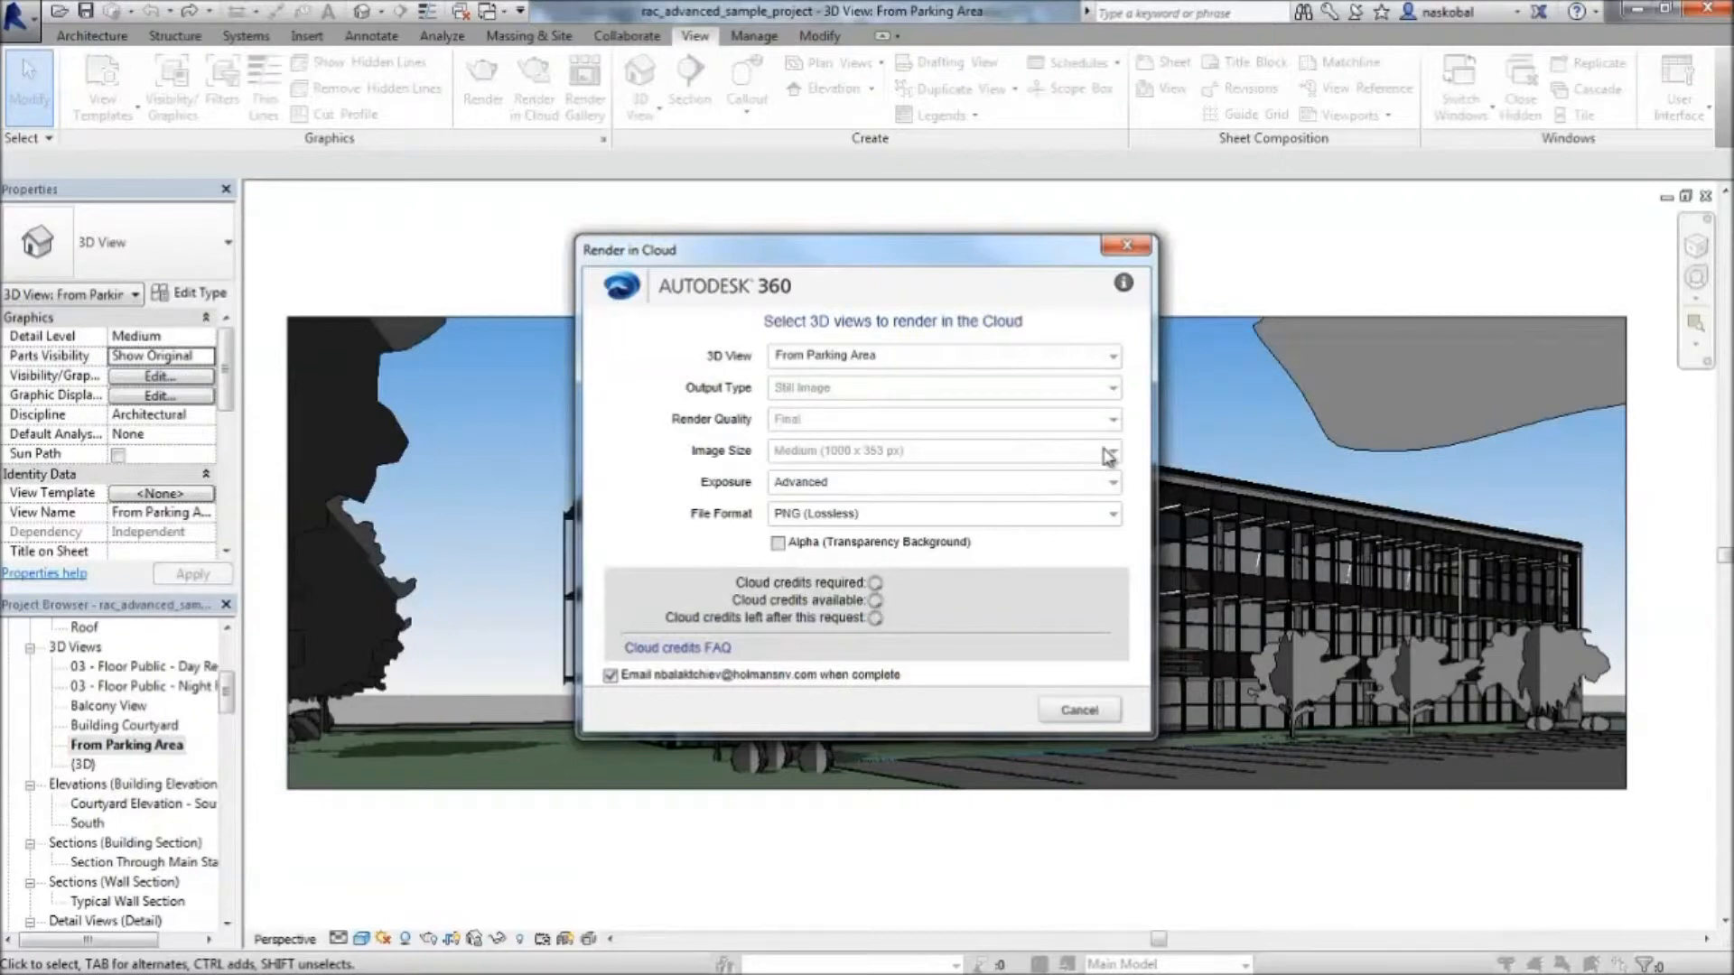
Set the image size to Extra Large (3000 x 1059 px) and start the cloud rendering with its upload continuing in the background
click(1110, 455)
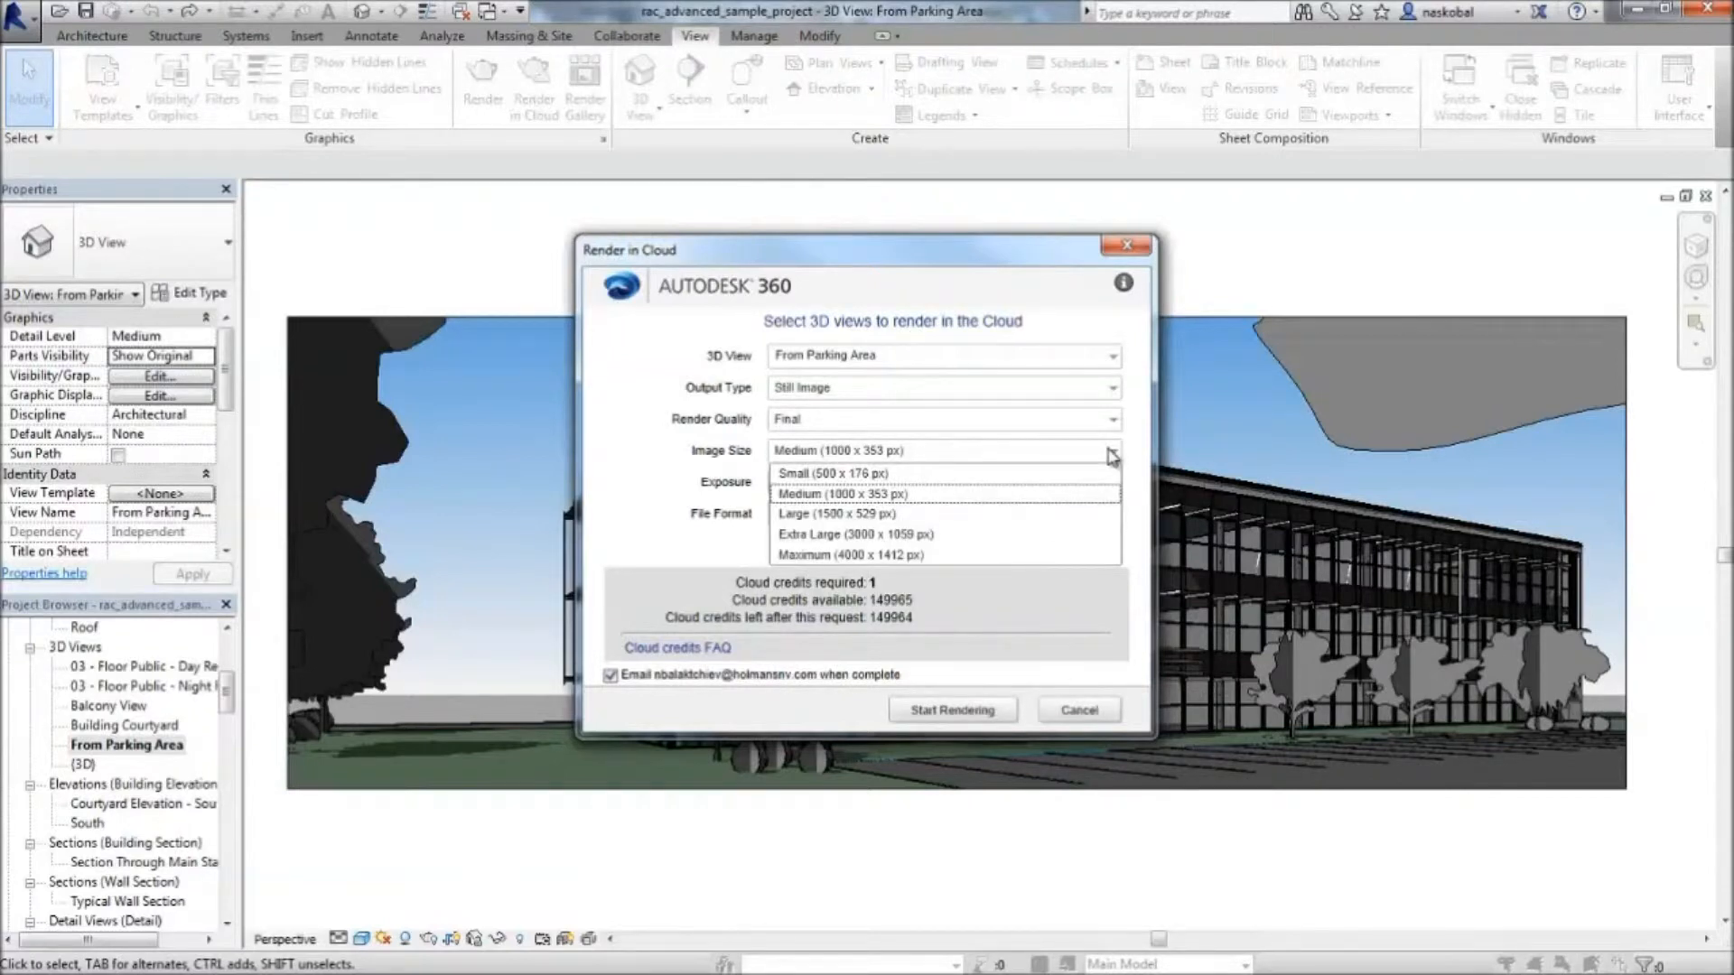
click(1035, 534)
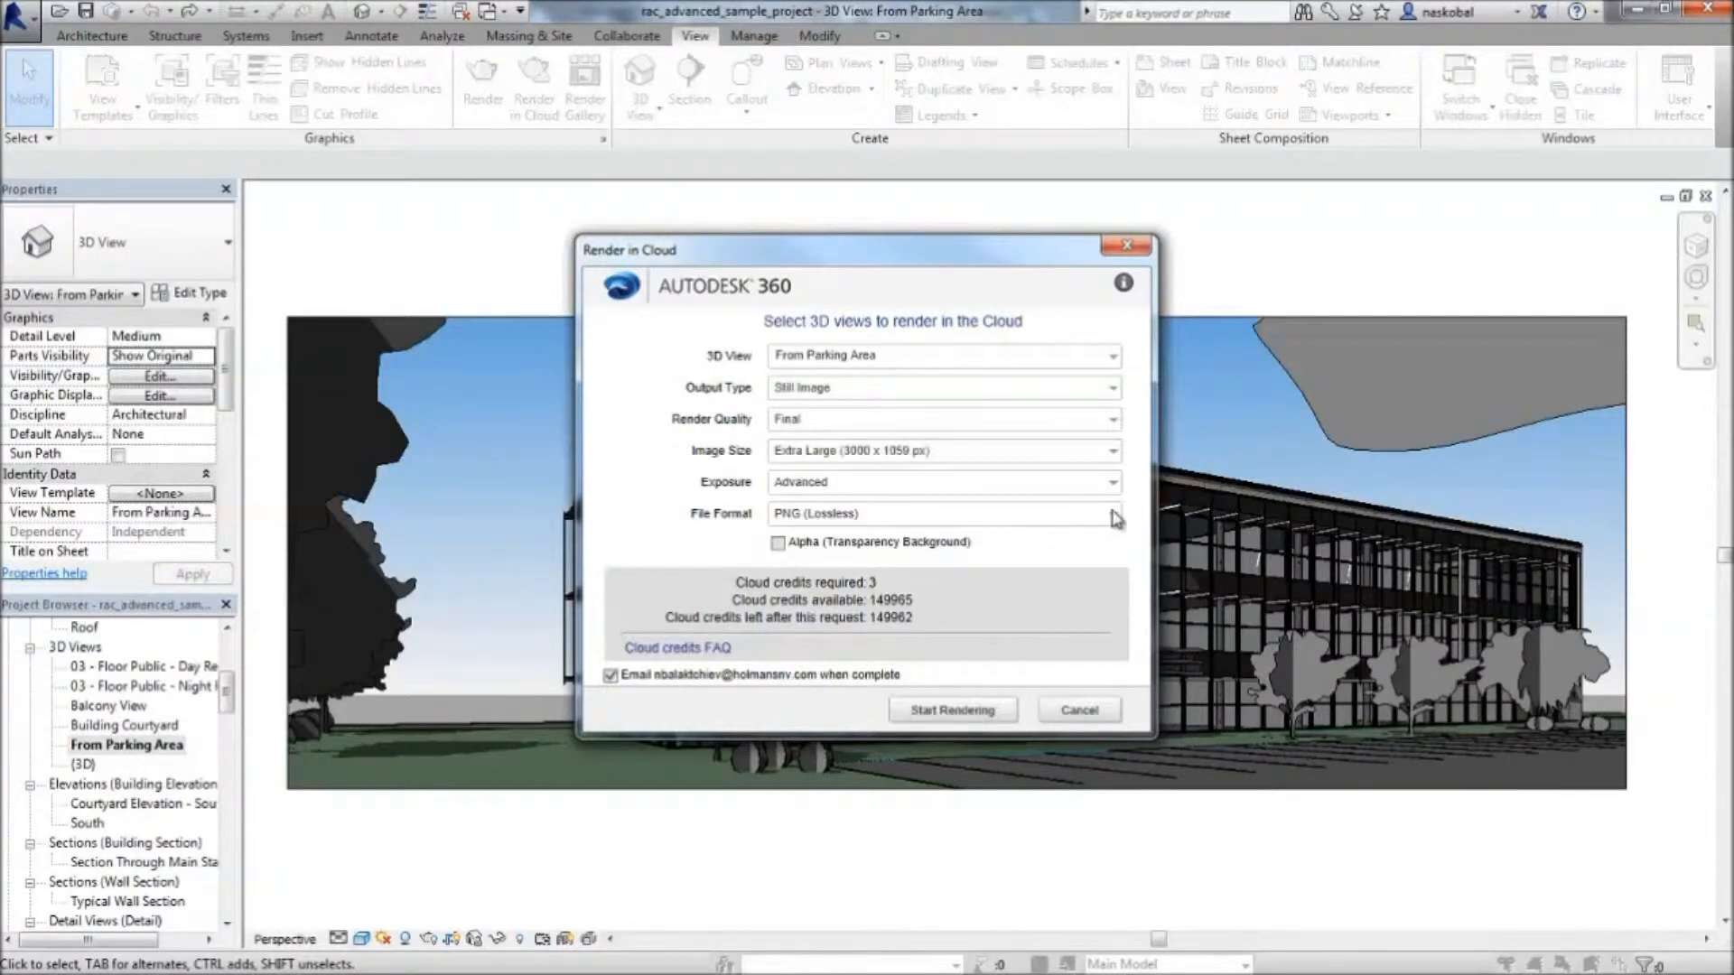
click(962, 713)
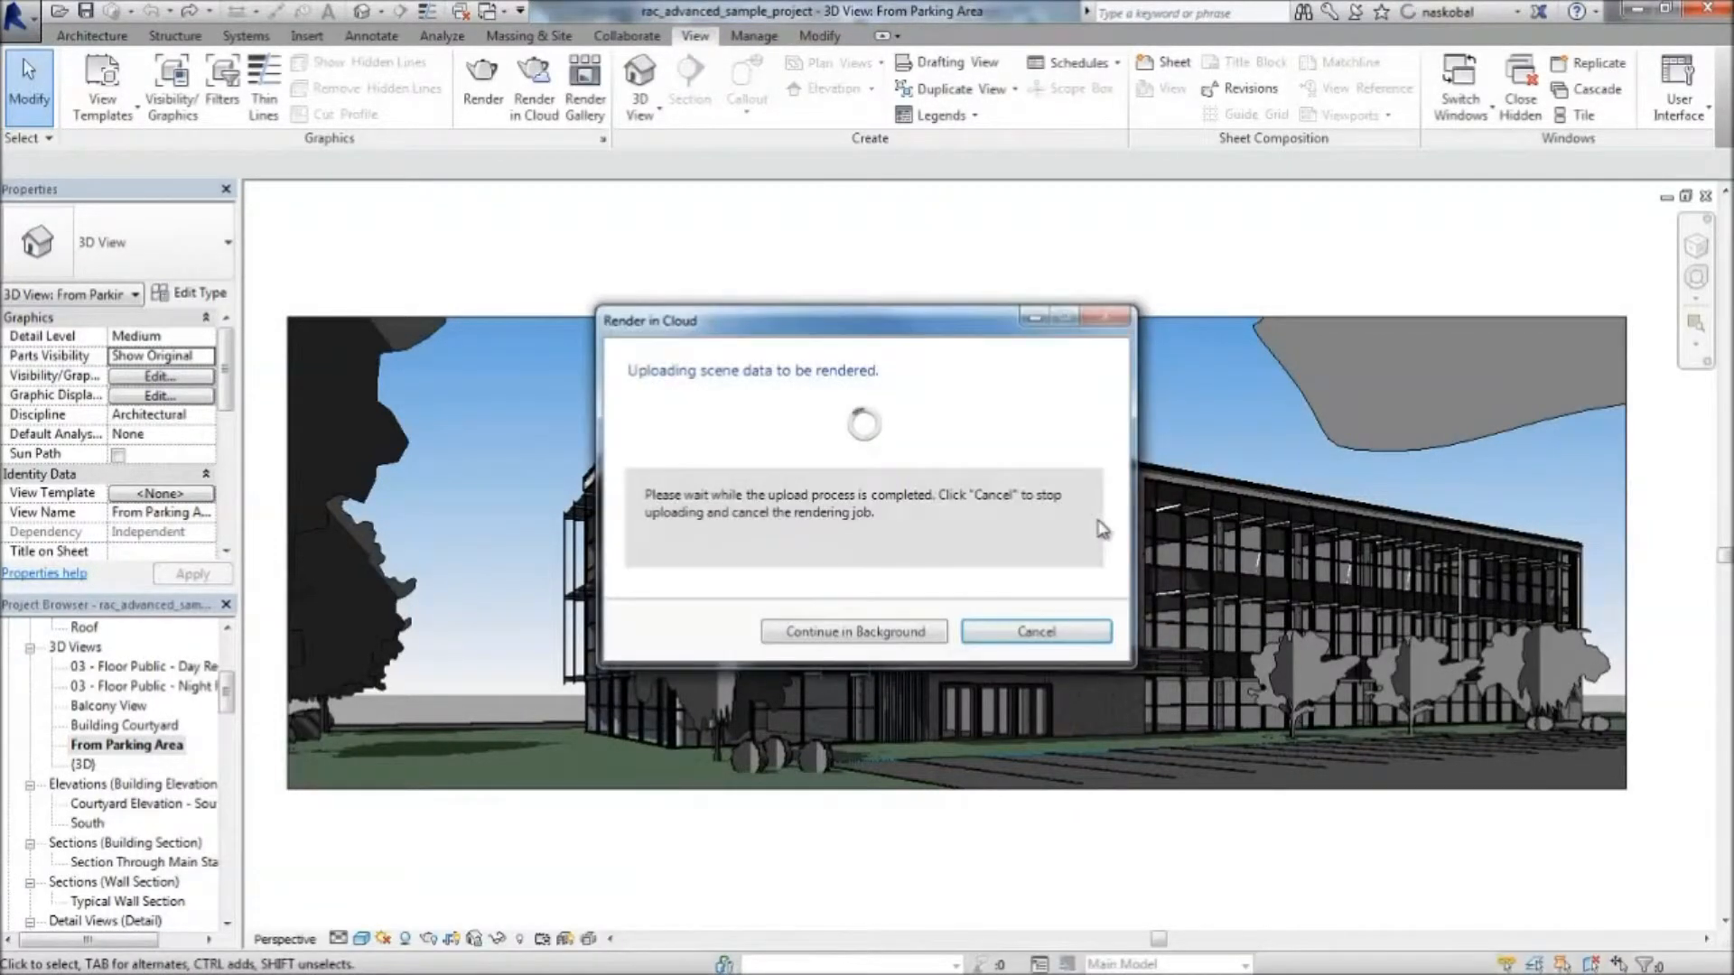
click(893, 633)
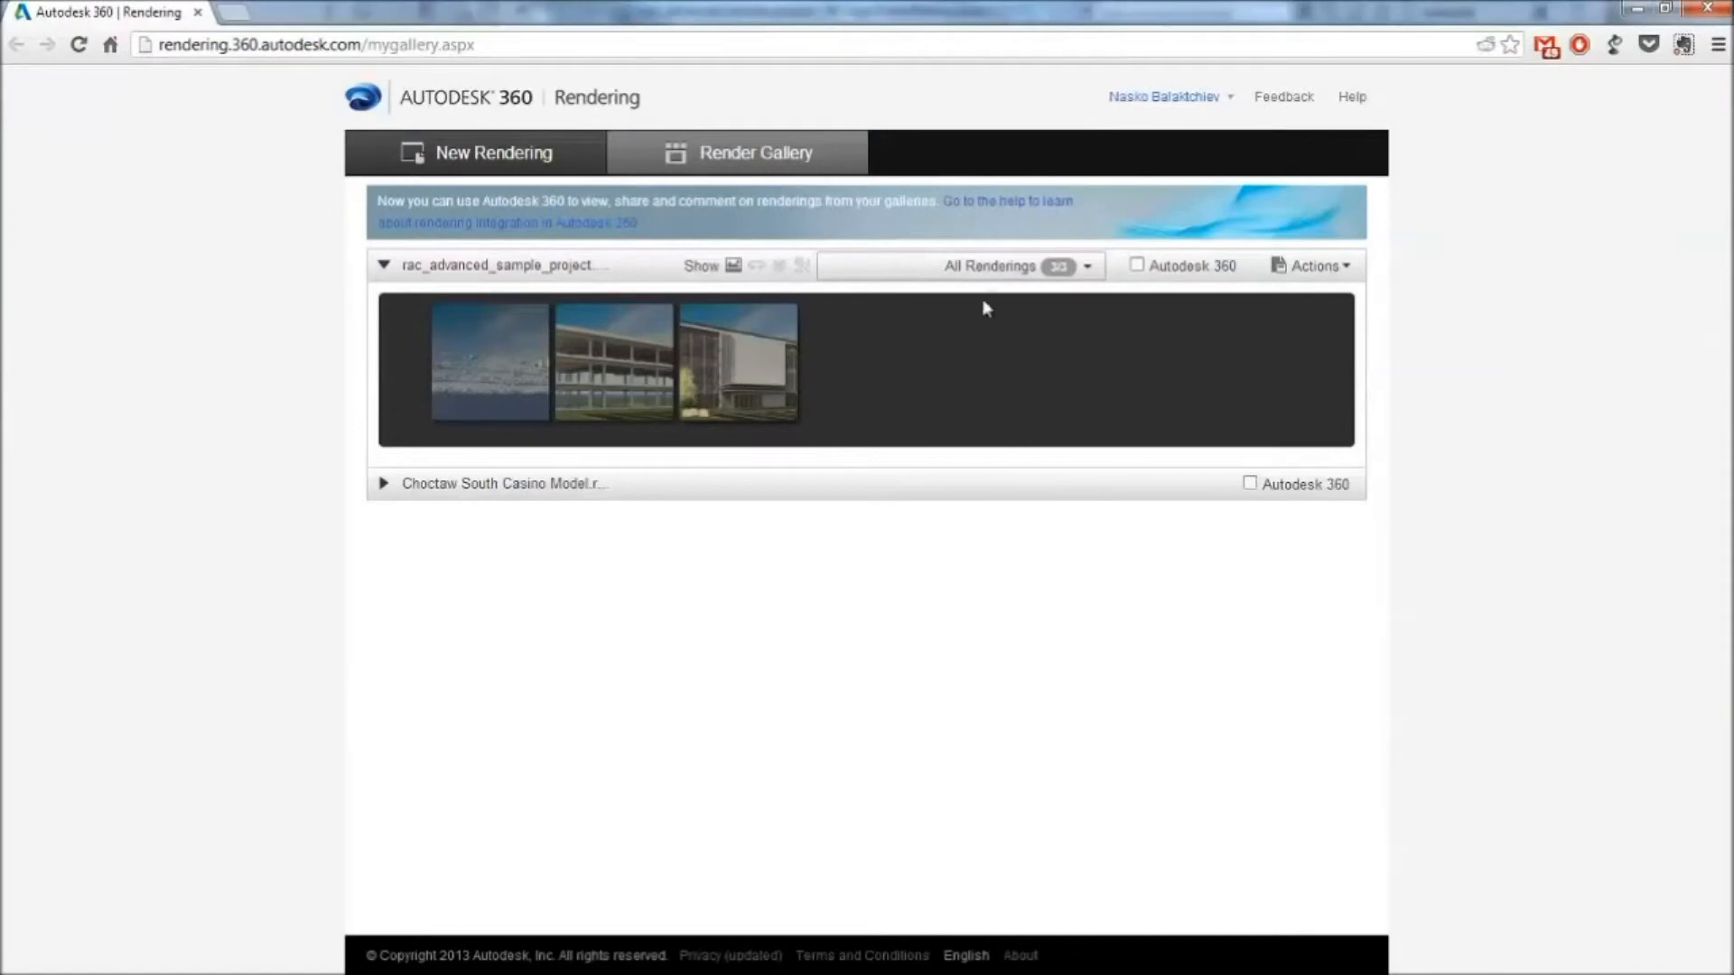
Filter the rac_advanced_sample_project gallery on Autodesk 360 to the latest renderings and refresh the page
click(996, 271)
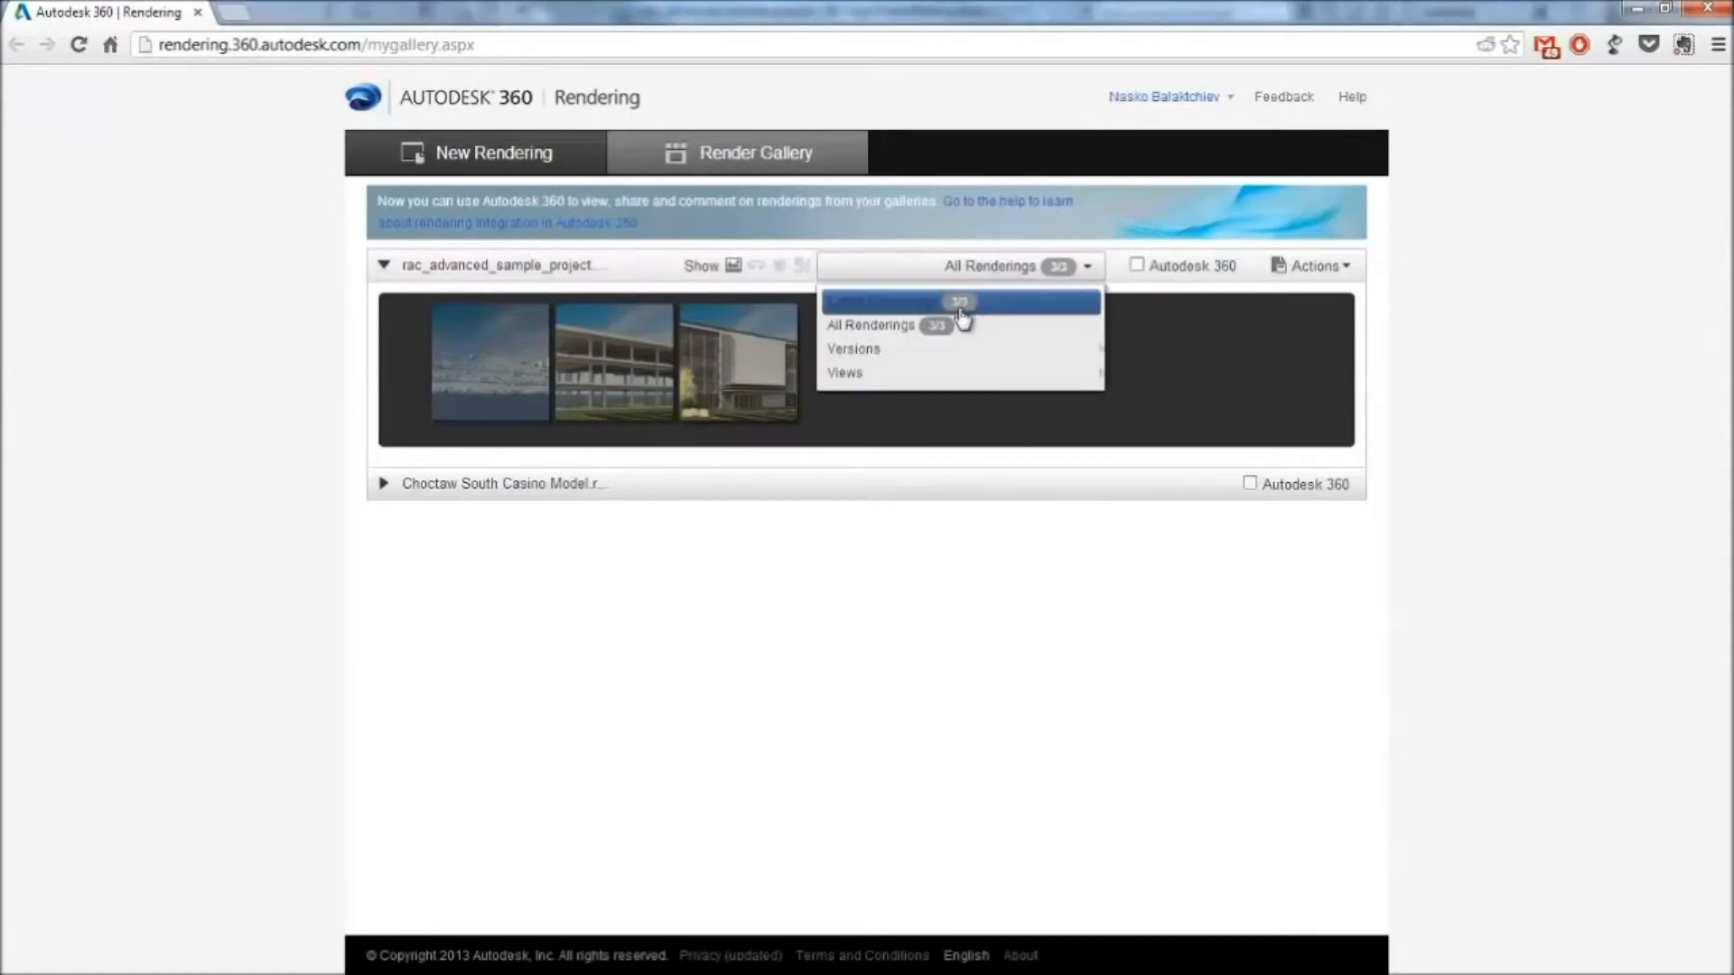
click(955, 307)
mouse_move(735, 366)
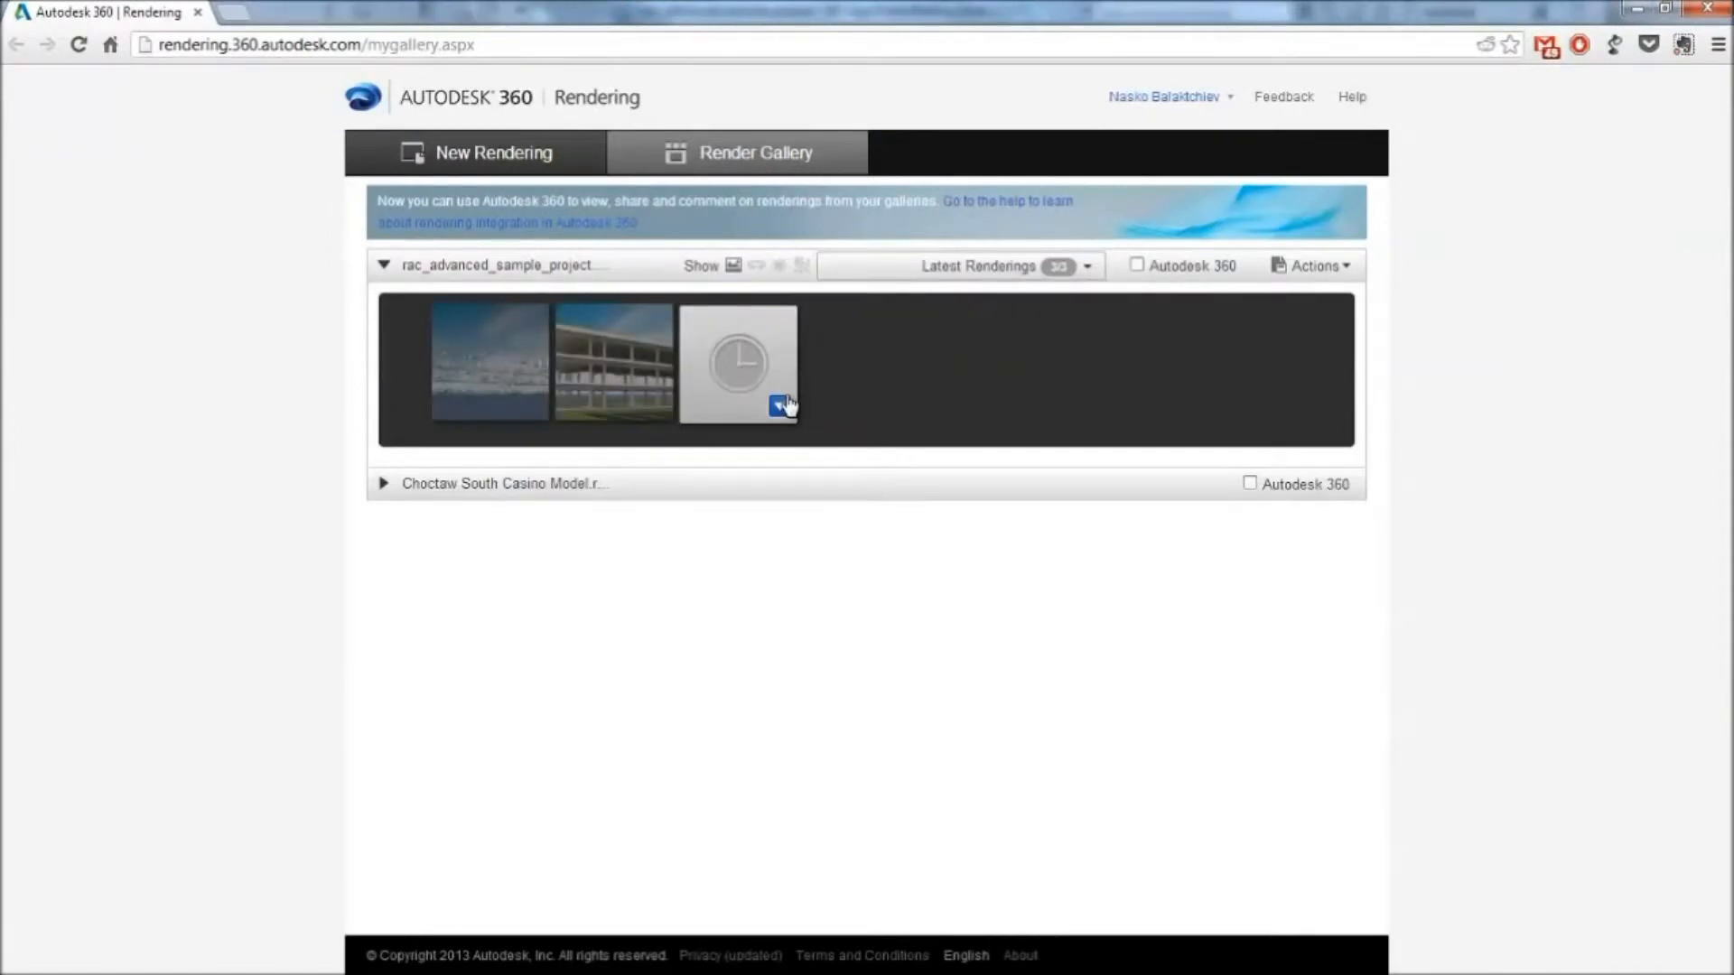
click(81, 45)
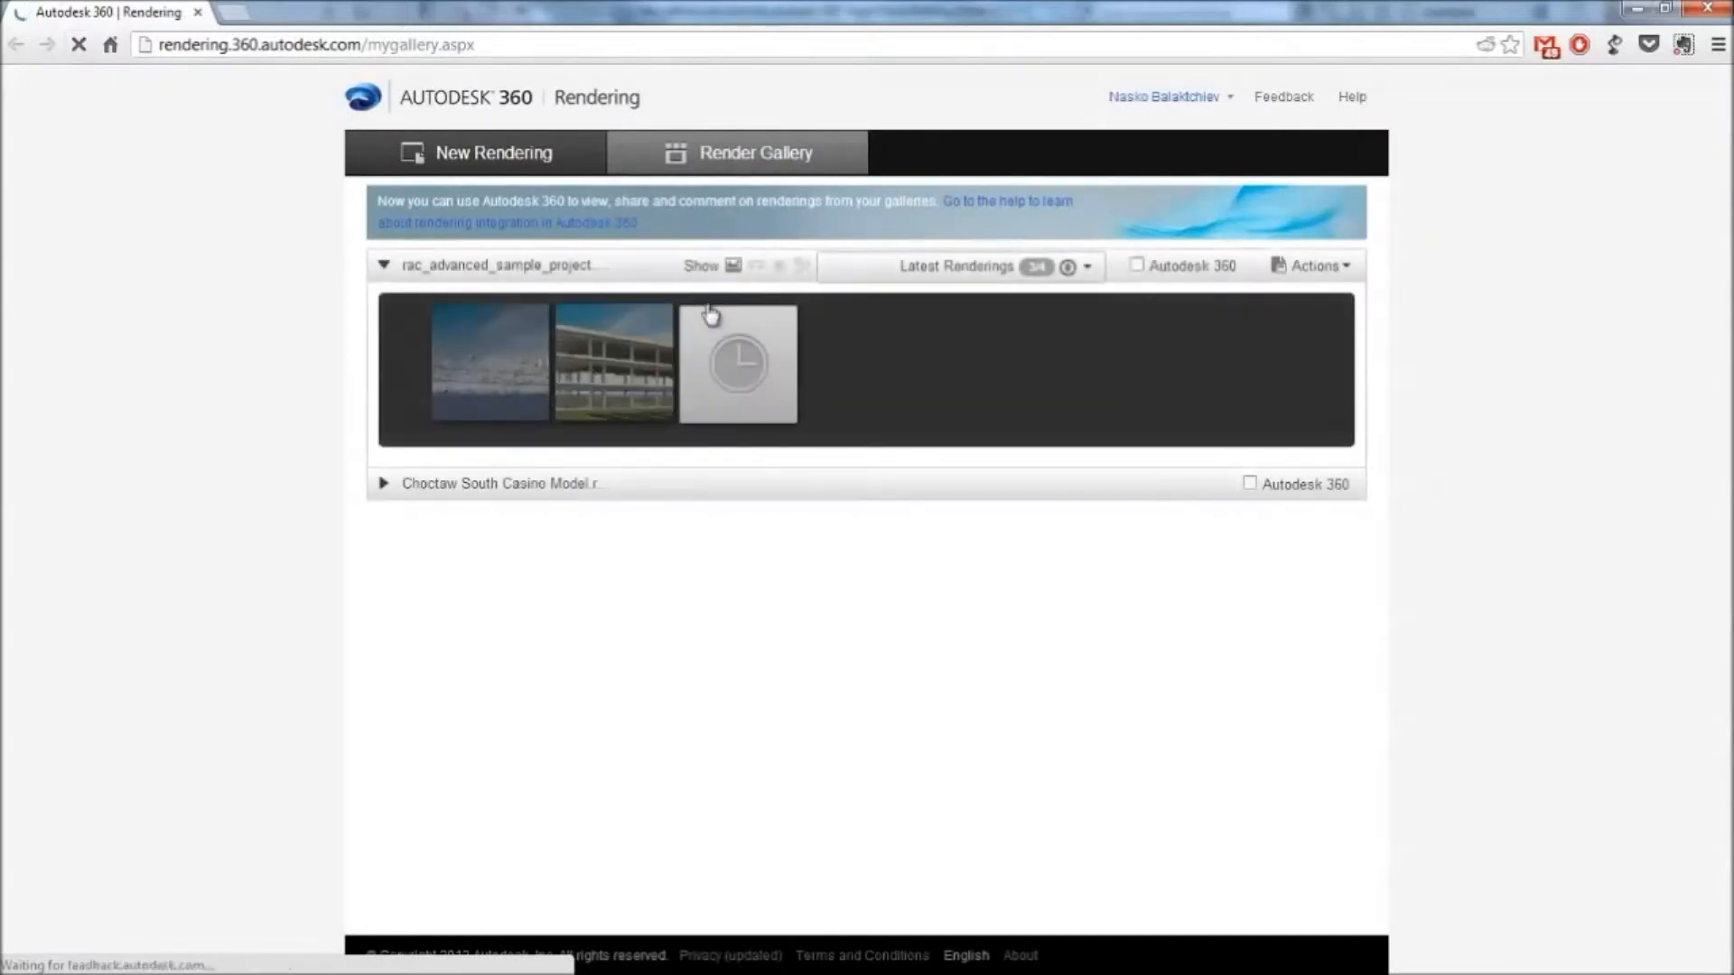
Show only the pending rendering's view in the gallery and open its queued job
click(788, 408)
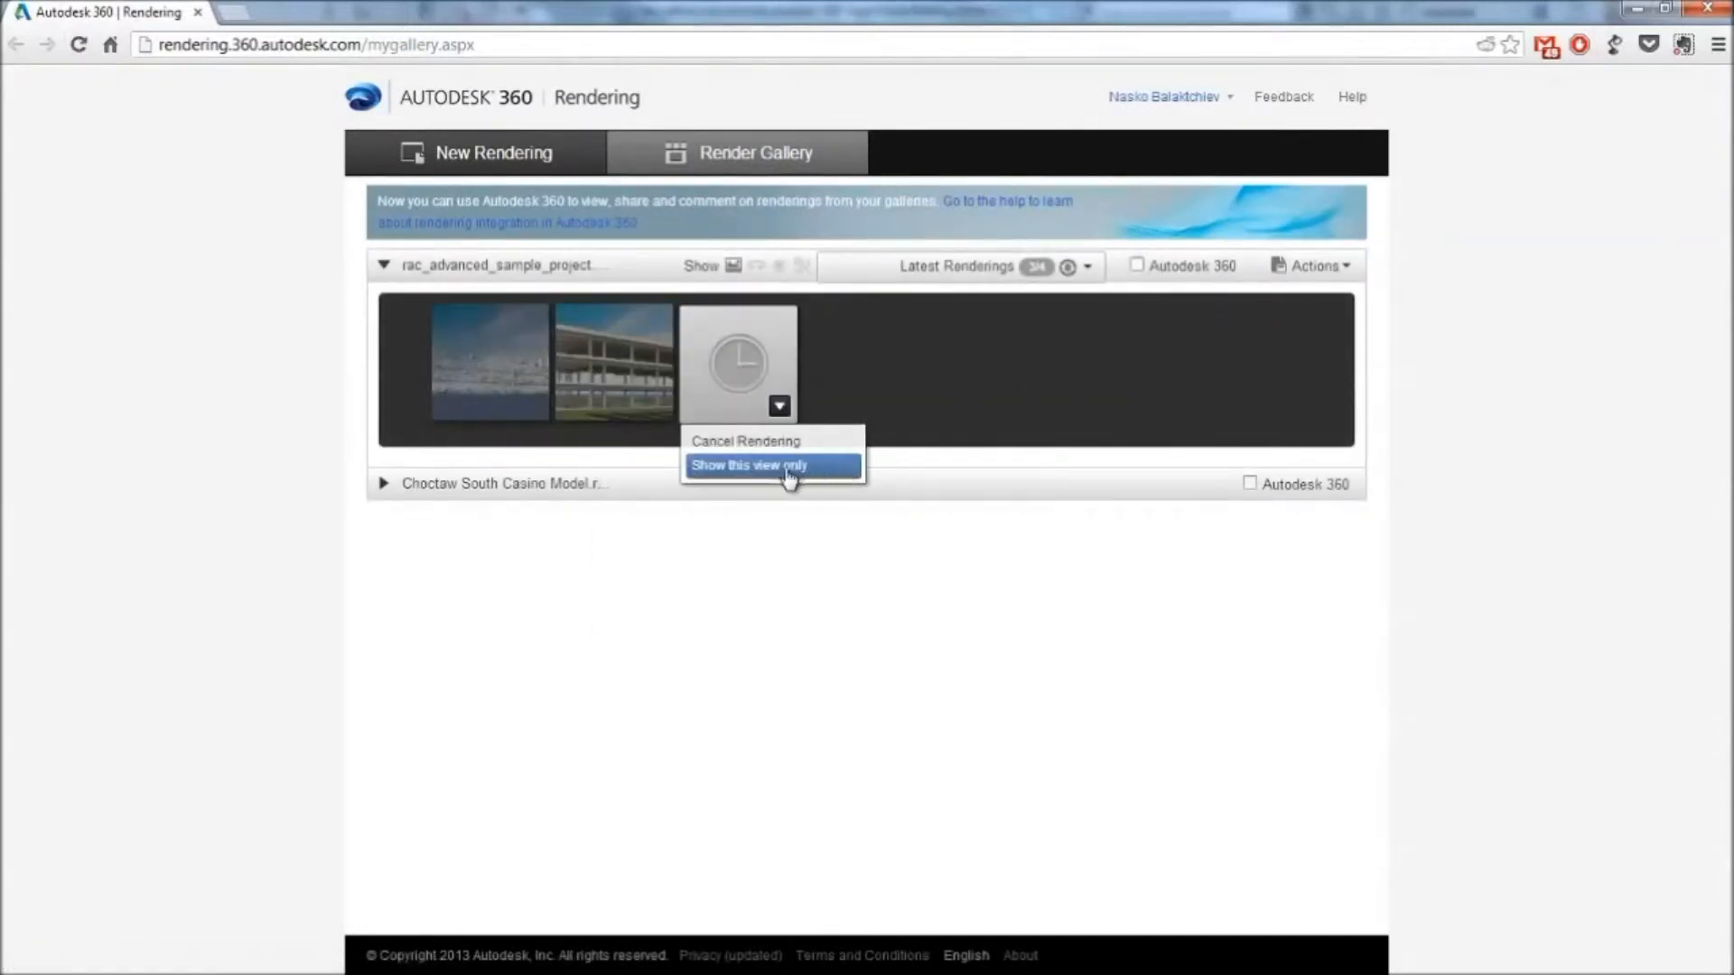
click(754, 466)
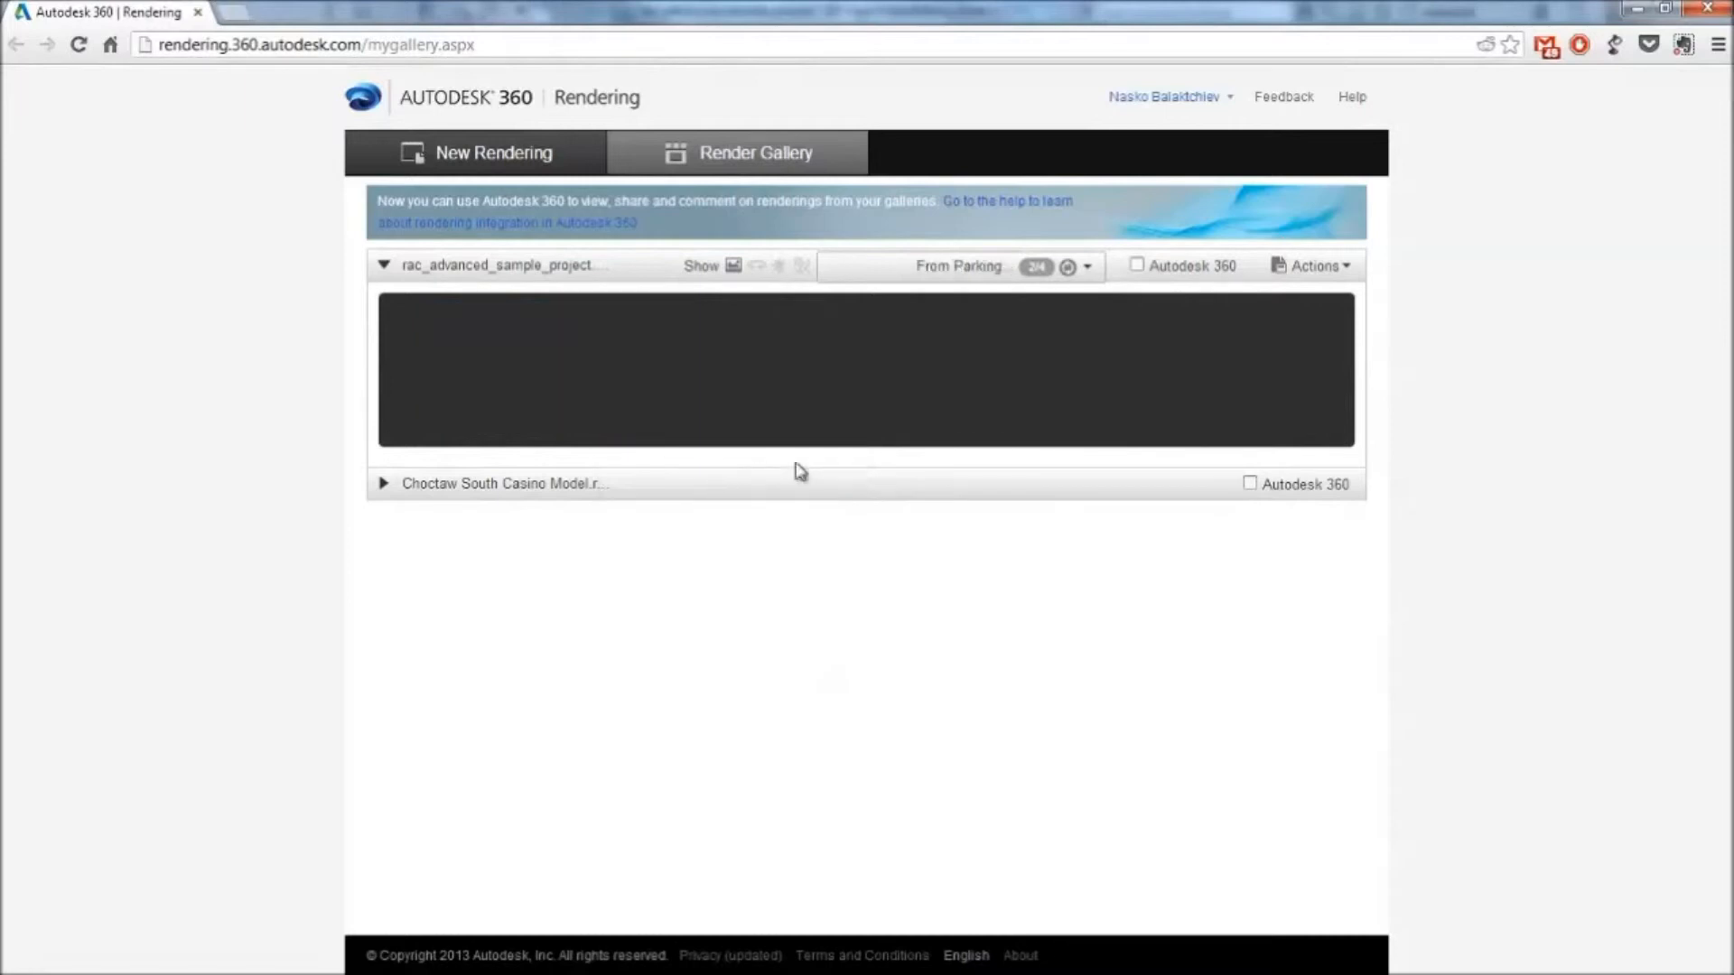
click(495, 375)
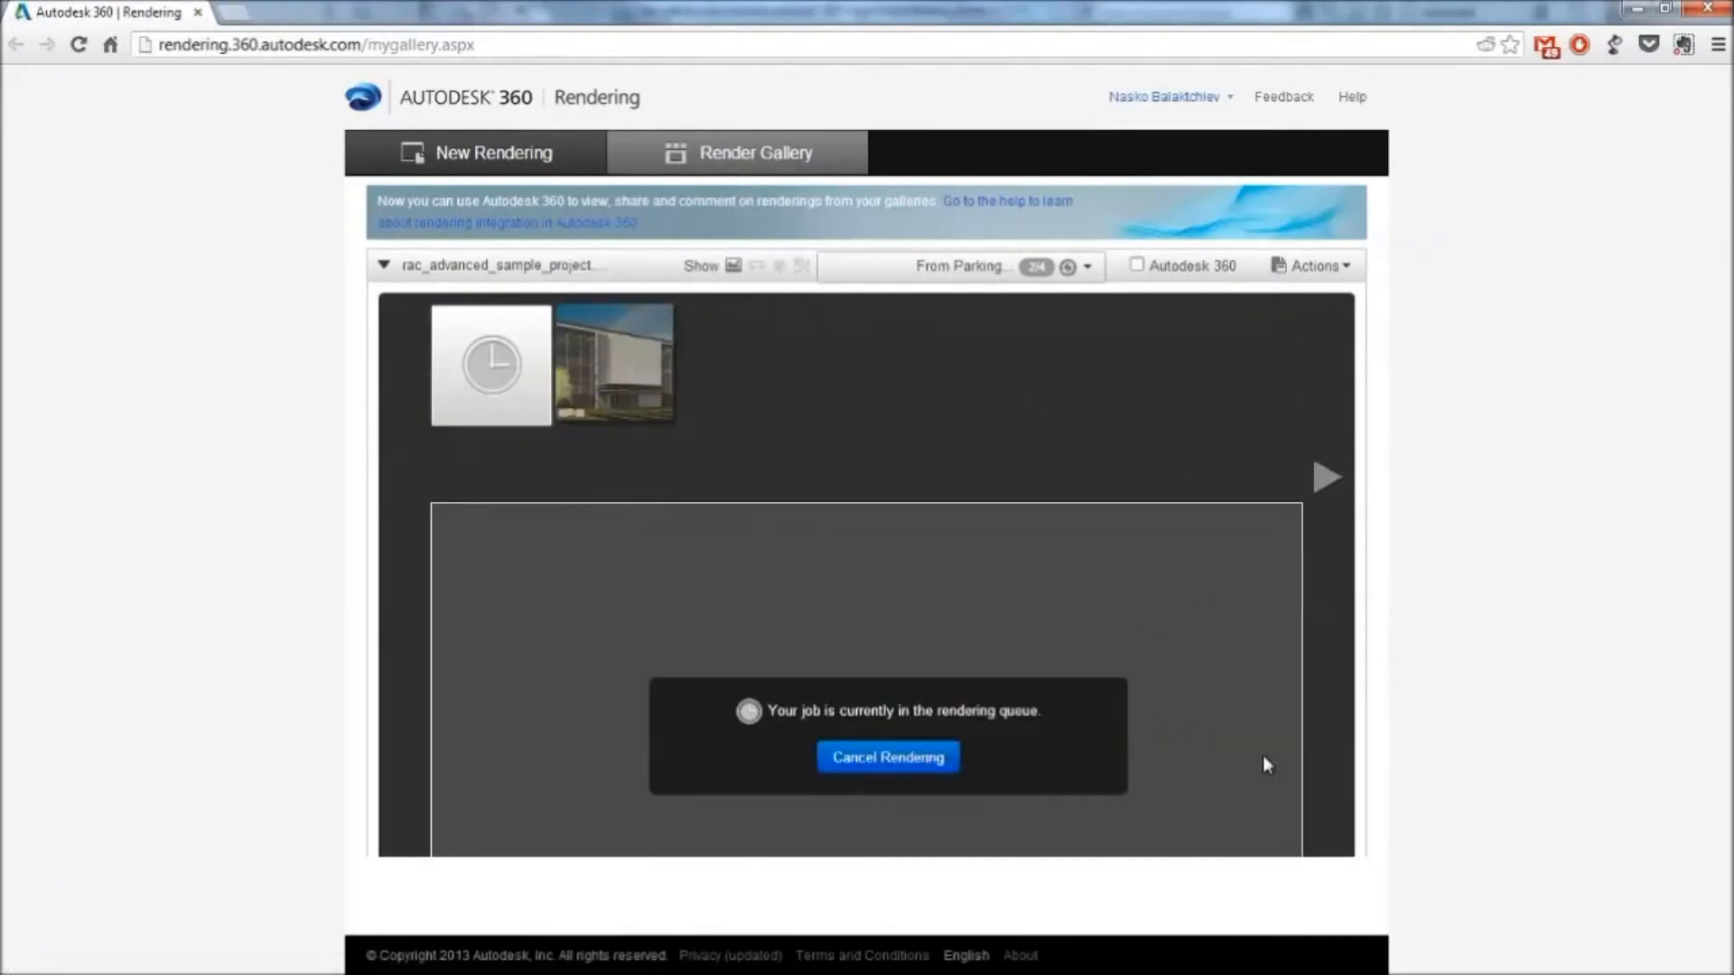
Examine the enlarged preview and progress of the parking area rendering
scroll(1319, 738, down, 3)
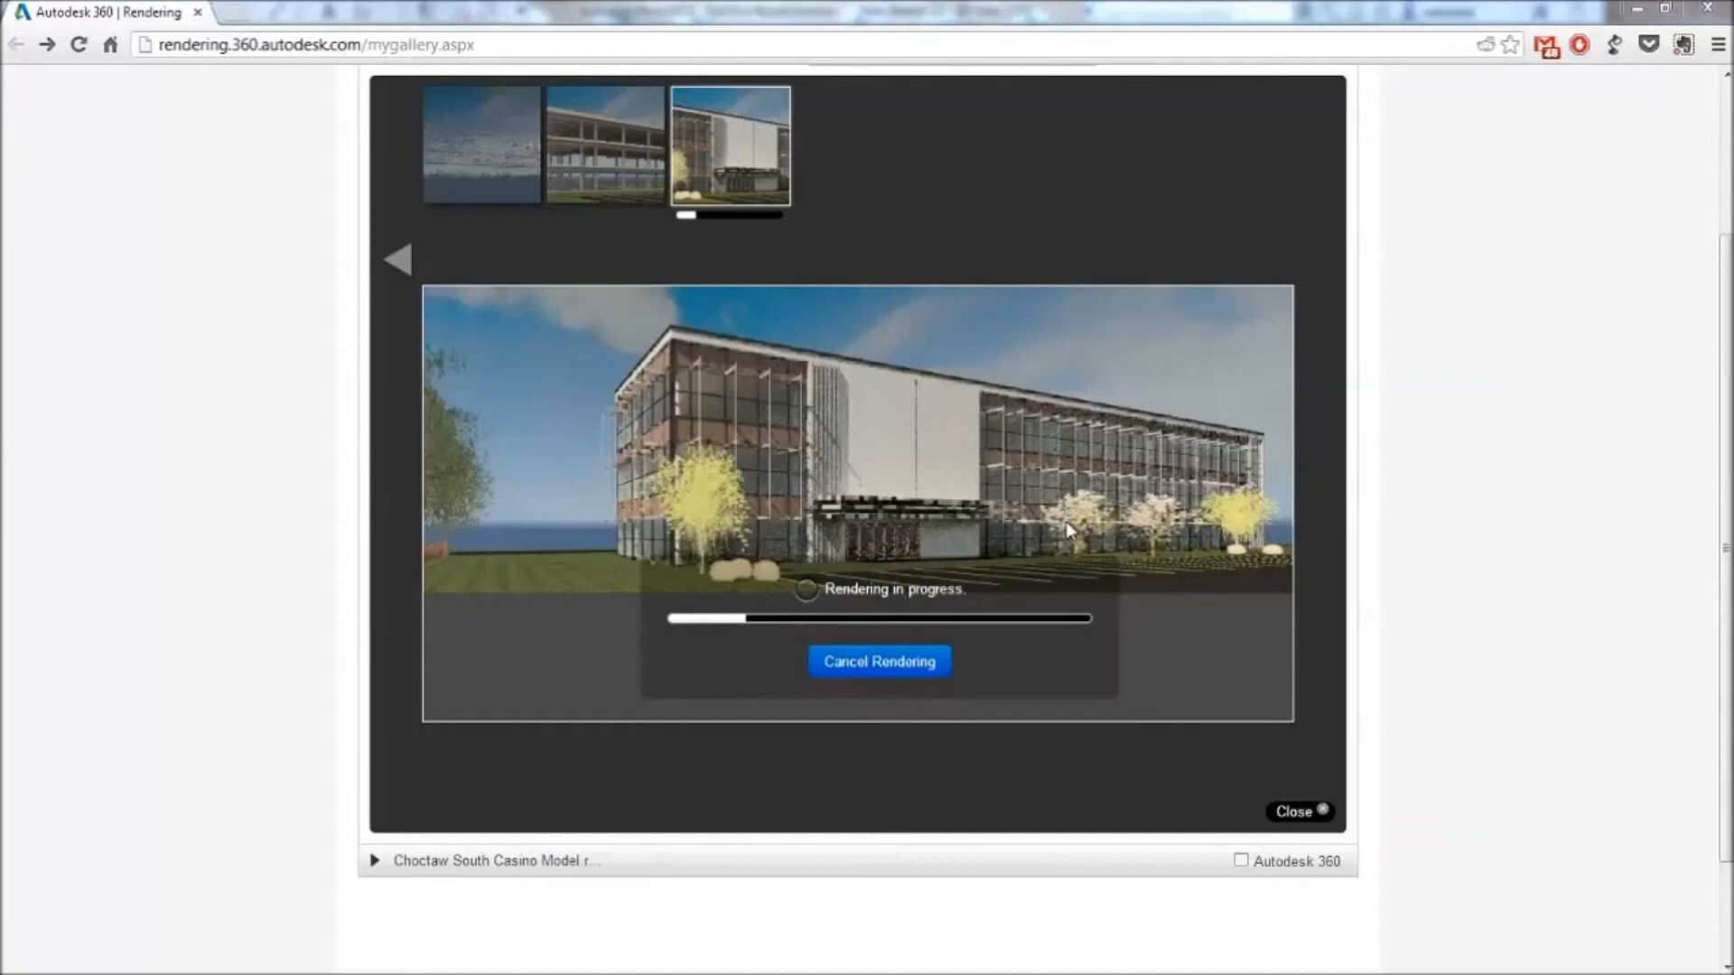
scroll(858, 515, up, 2)
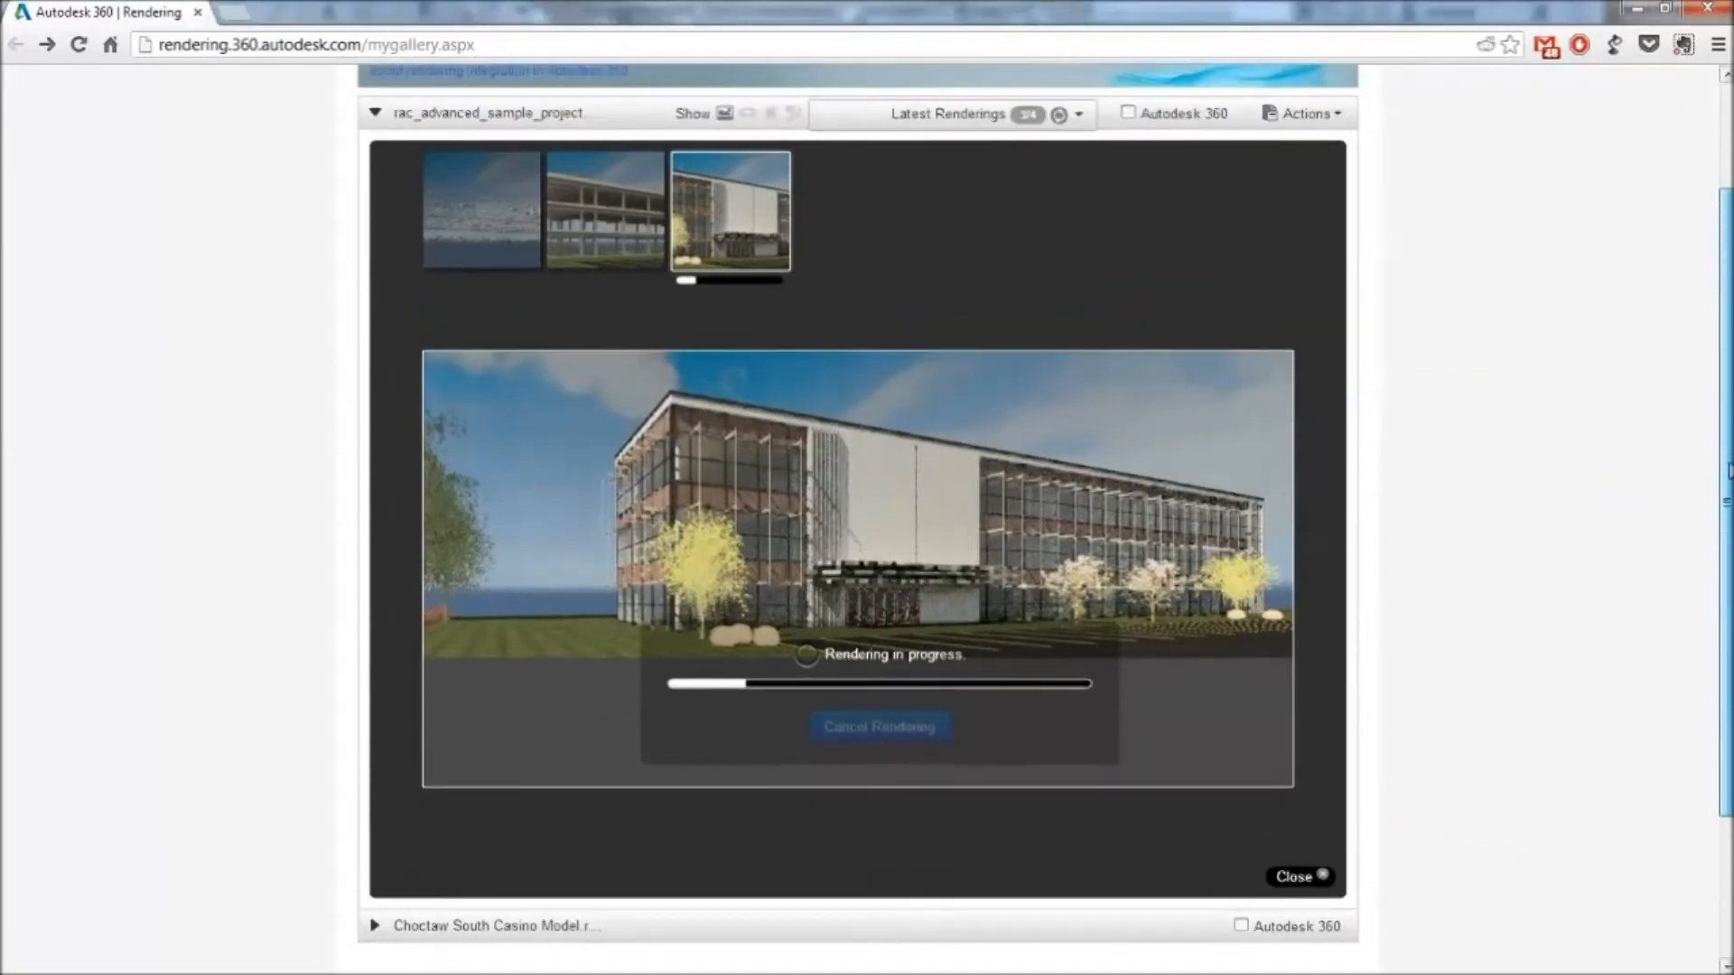
scroll(1459, 516, down, 3)
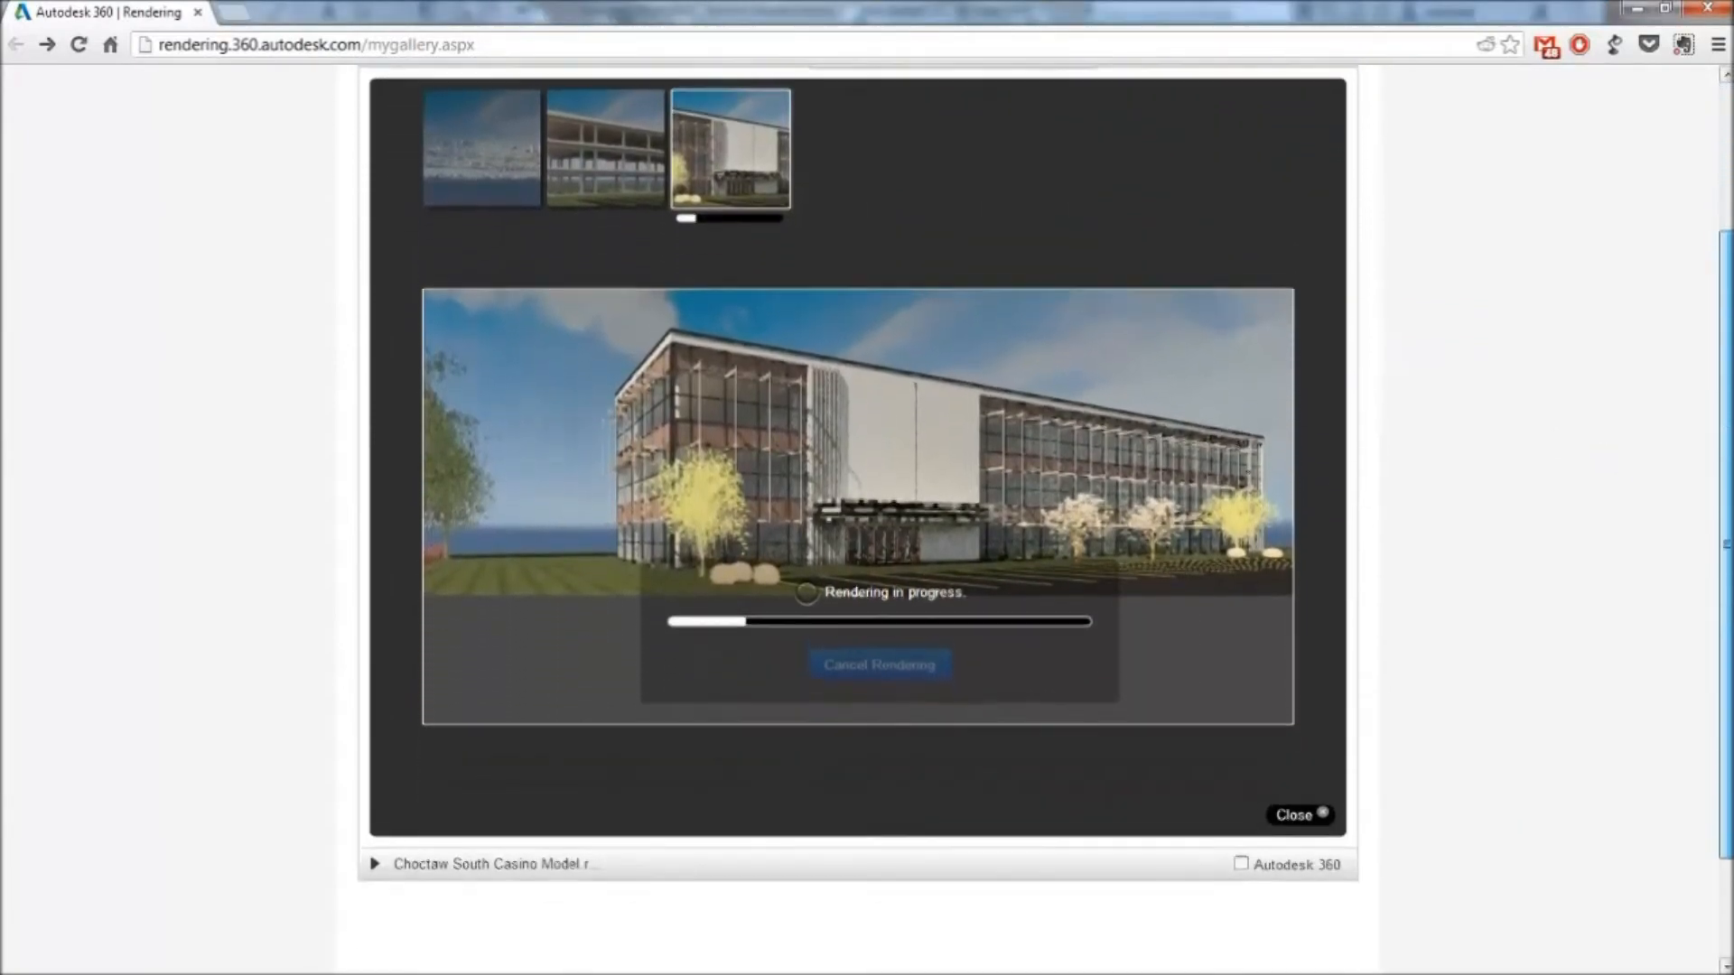